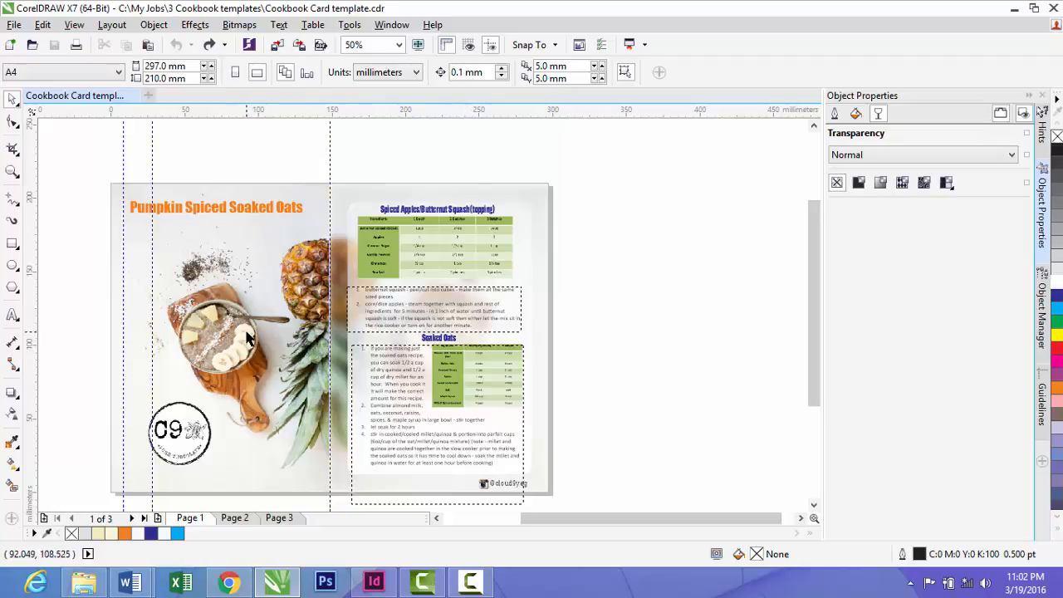
Look through pages 1, 2 and 3 of the cookbook card template to examine their layouts
{"action": "scroll", "coordinate": [250, 366], "scroll_direction": "up", "scroll_amount": 1}
{"action": "scroll", "coordinate": [241, 331], "scroll_direction": "down", "scroll_amount": 1}
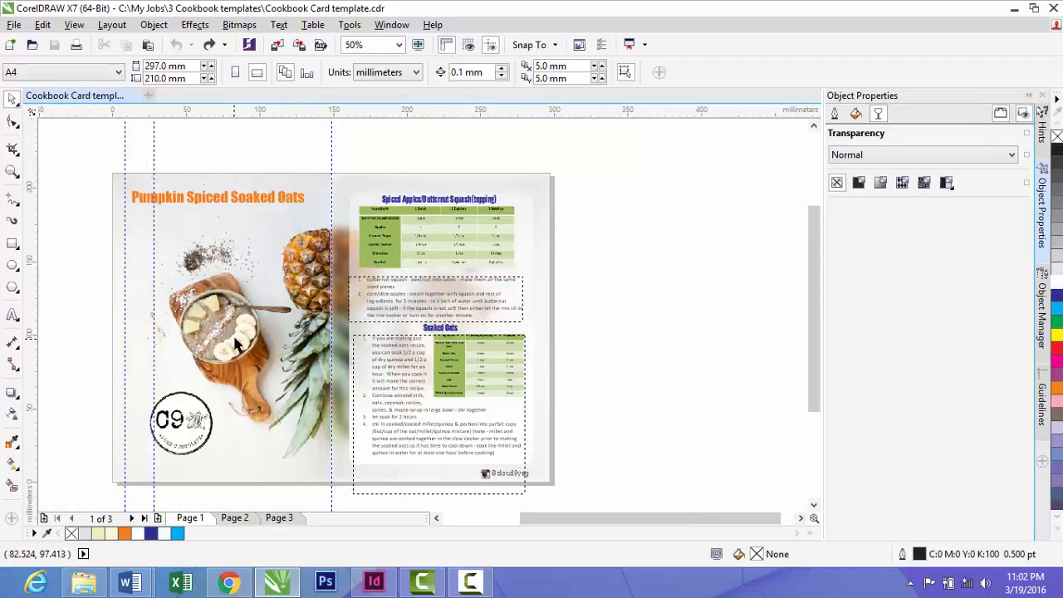
{"action": "left_click", "coordinate": [10, 98]}
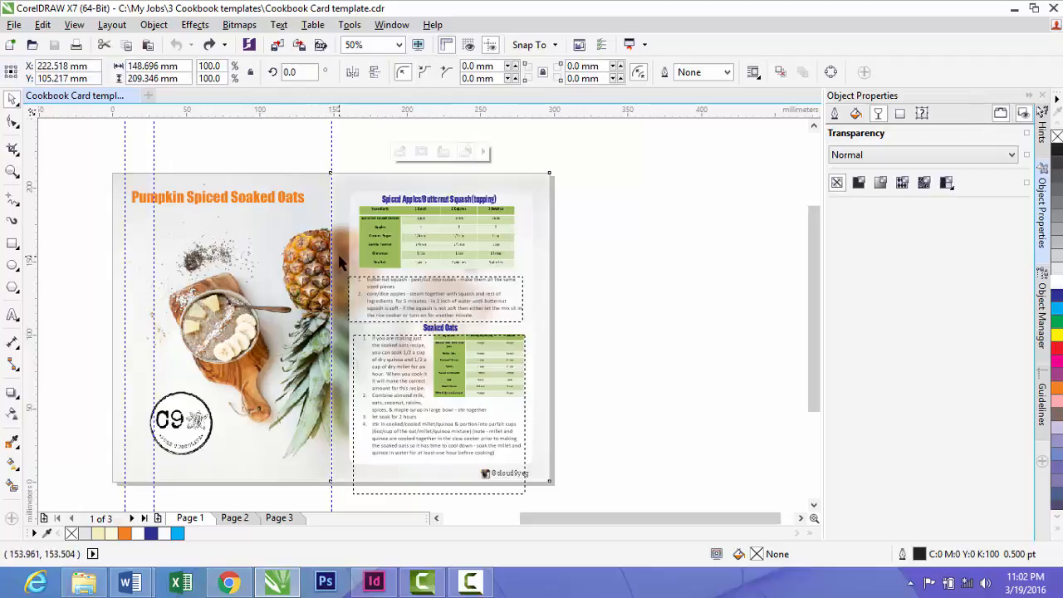
{"action": "left_click", "coordinate": [98, 230]}
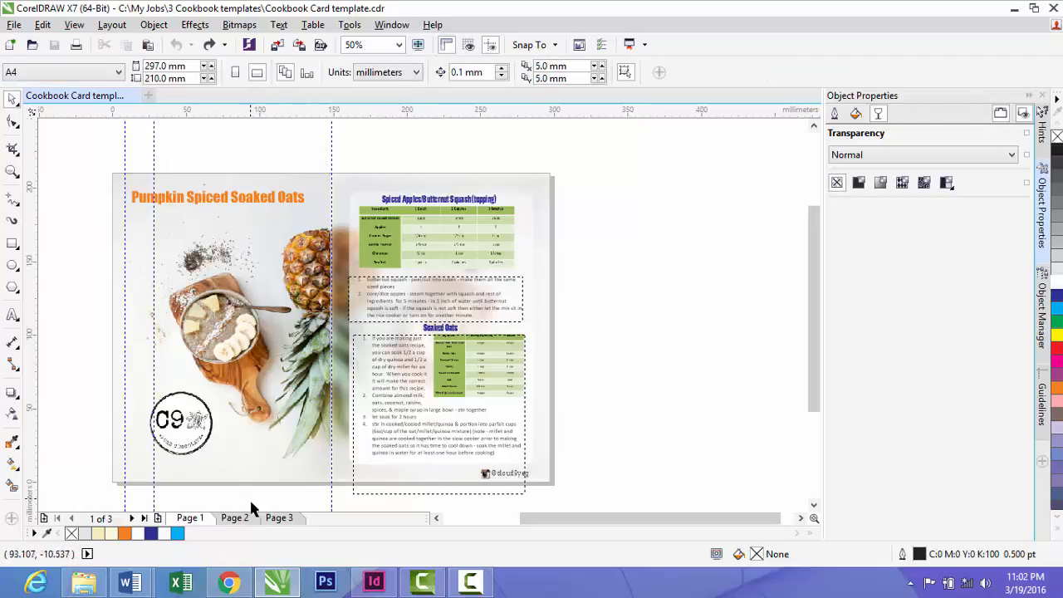
{"action": "left_click", "coordinate": [235, 518]}
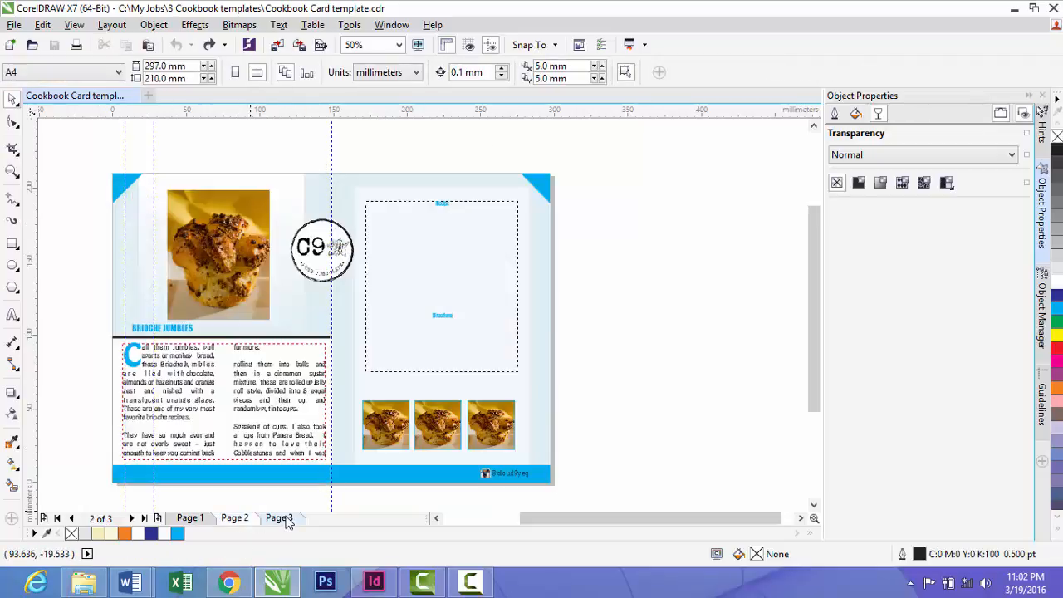
{"action": "left_click", "coordinate": [283, 519]}
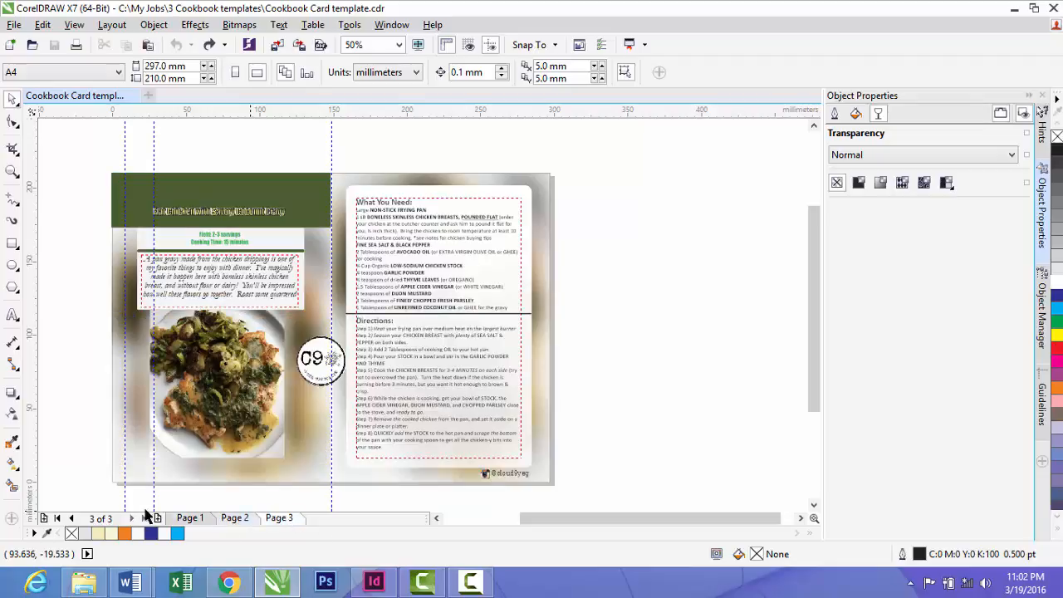
{"action": "left_click", "coordinate": [190, 518]}
{"action": "left_click", "coordinate": [286, 519]}
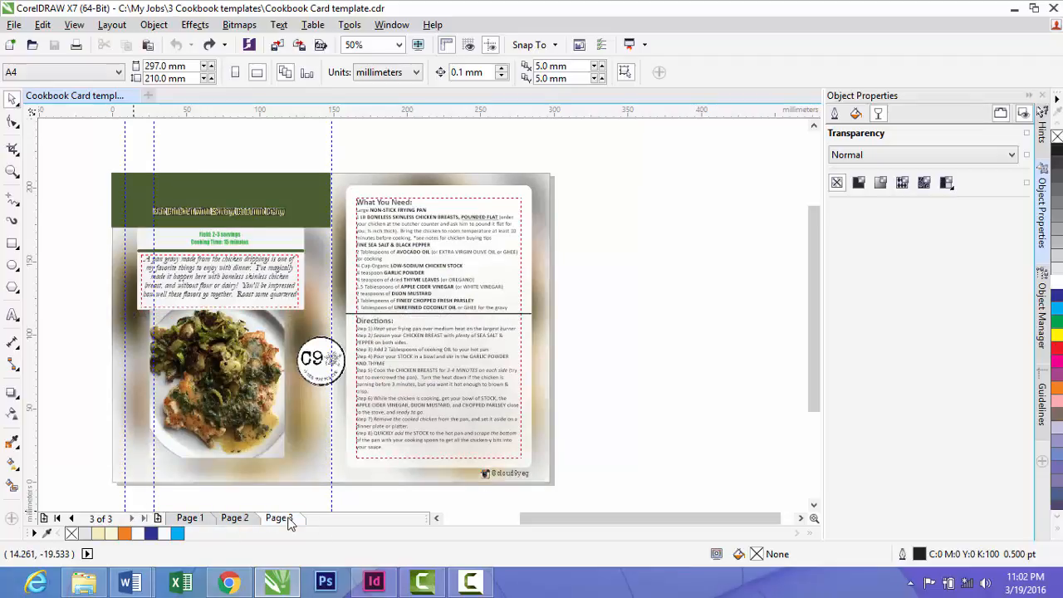
Add a blank page after page 3 of the cookbook card template and return to page 1
{"action": "left_click", "coordinate": [158, 518]}
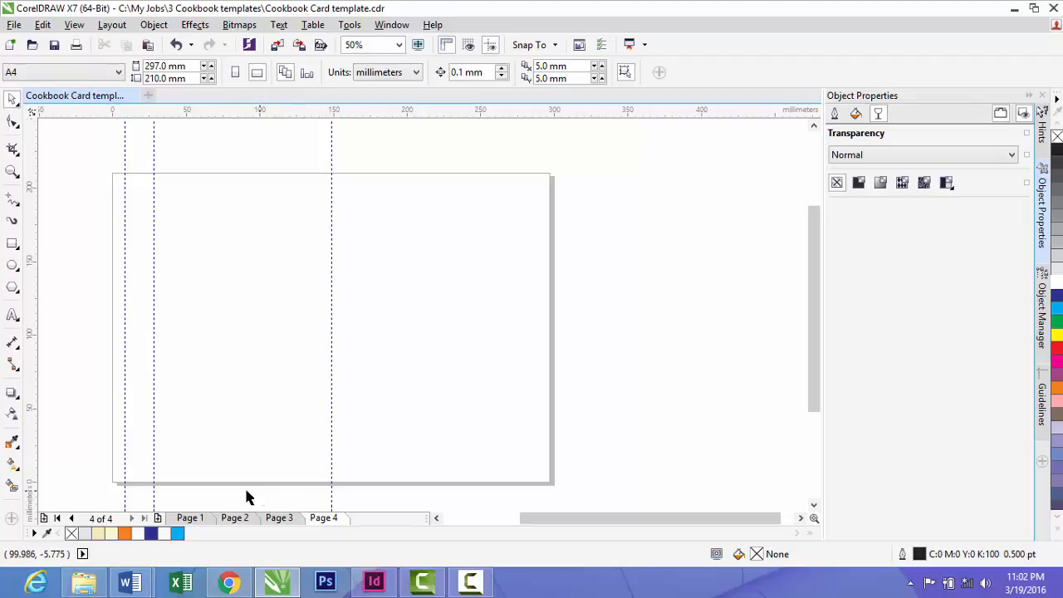
{"action": "left_click", "coordinate": [190, 518]}
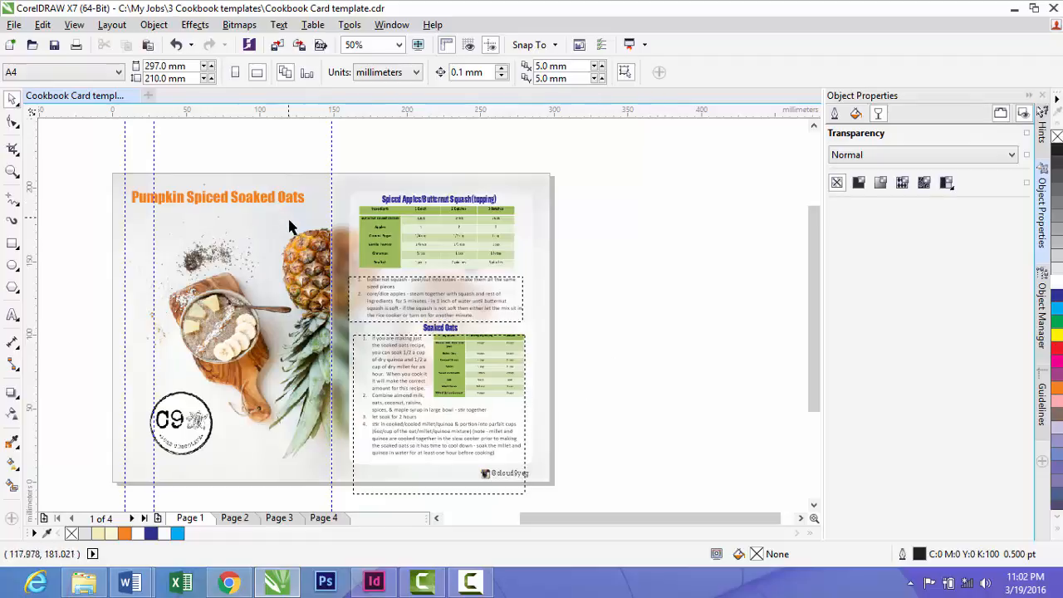
{"action": "left_click", "coordinate": [15, 25]}
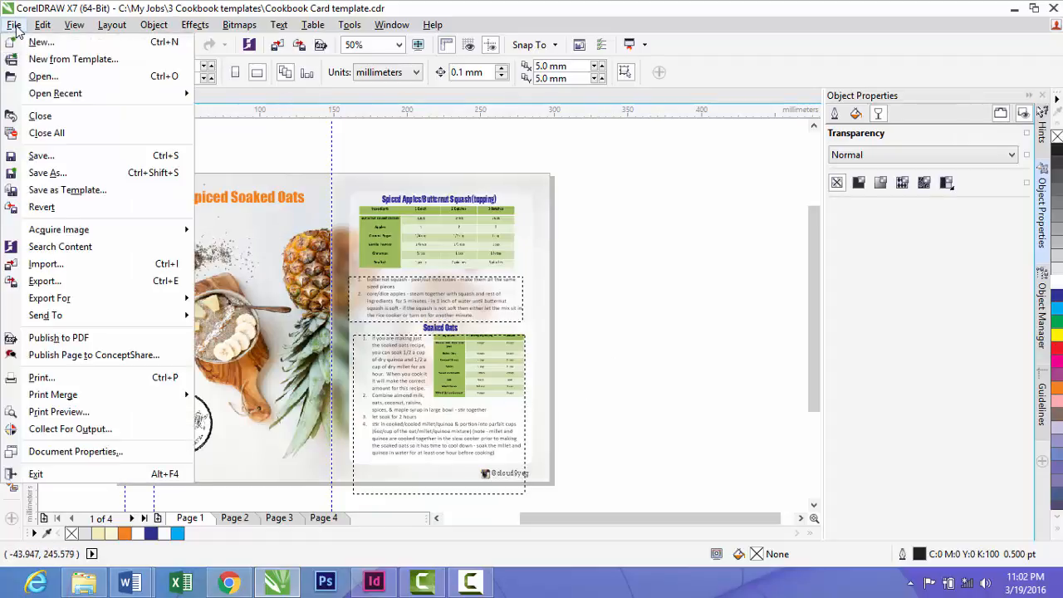
{"action": "left_click", "coordinate": [18, 38]}
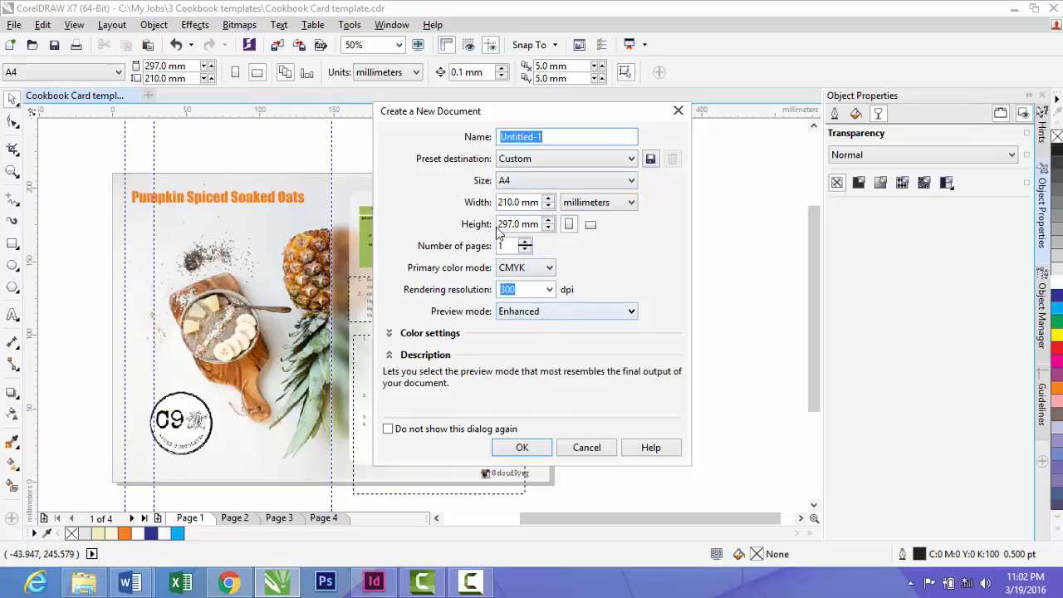
{"action": "left_click", "coordinate": [624, 204]}
{"action": "left_click", "coordinate": [584, 219]}
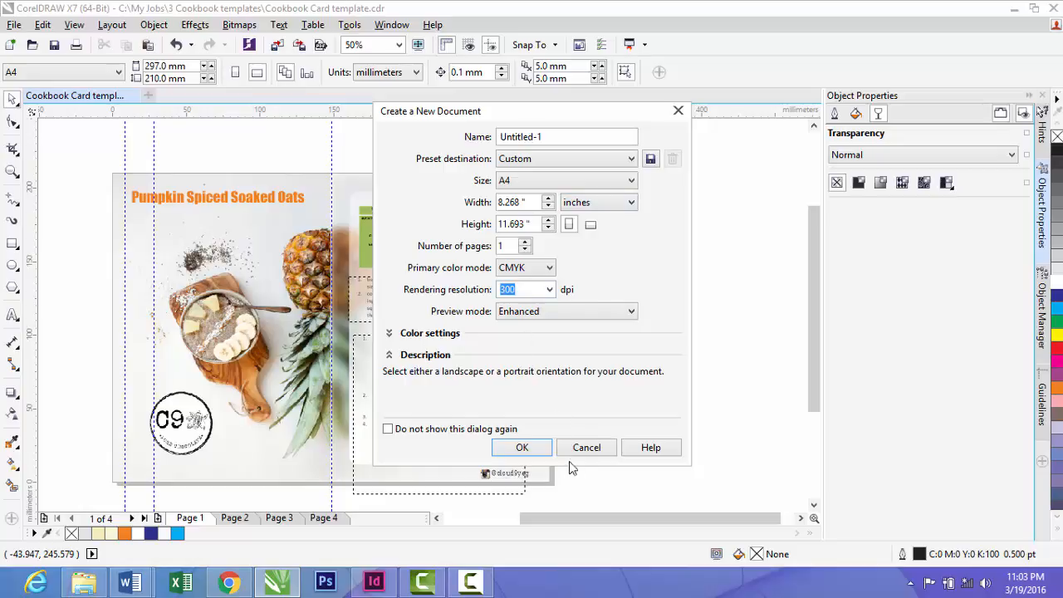
{"action": "left_click", "coordinate": [586, 447]}
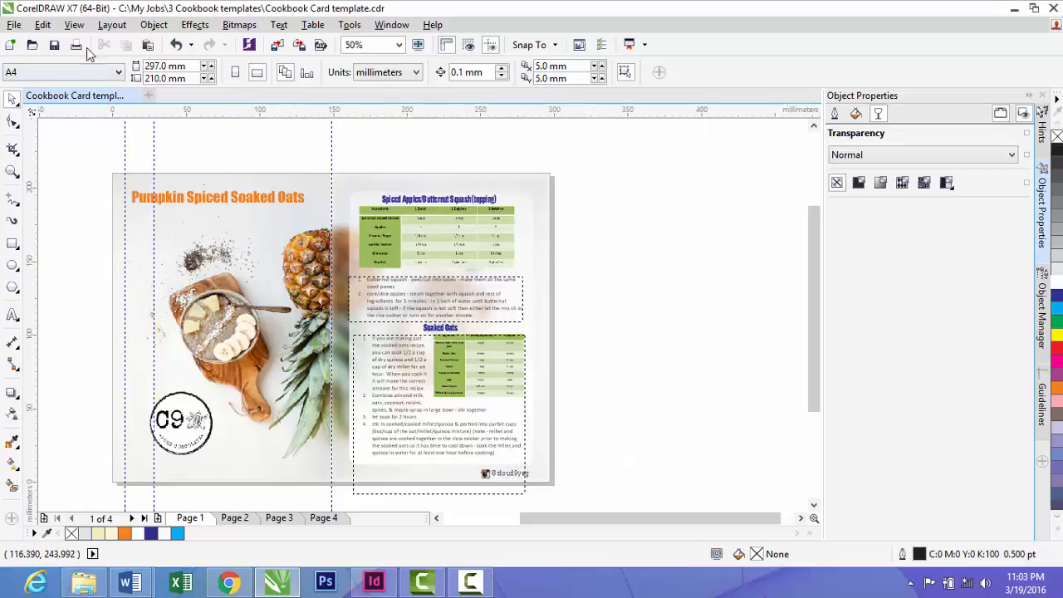
Create a new single-page A4 document in CMYK at 300 dpi and set its page to landscape orientation
{"action": "left_click", "coordinate": [14, 24]}
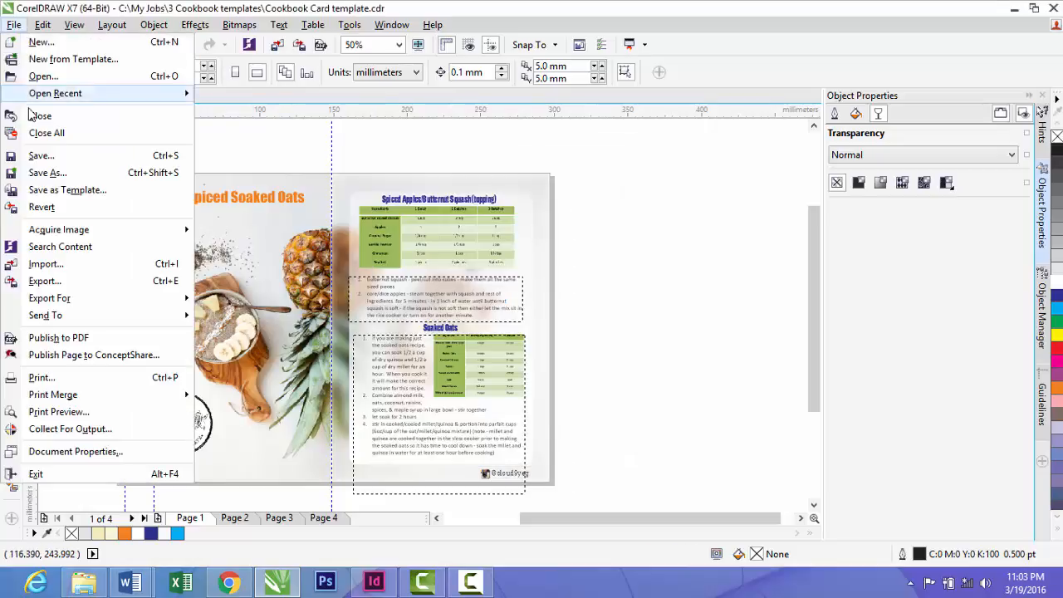
{"action": "left_click", "coordinate": [36, 42]}
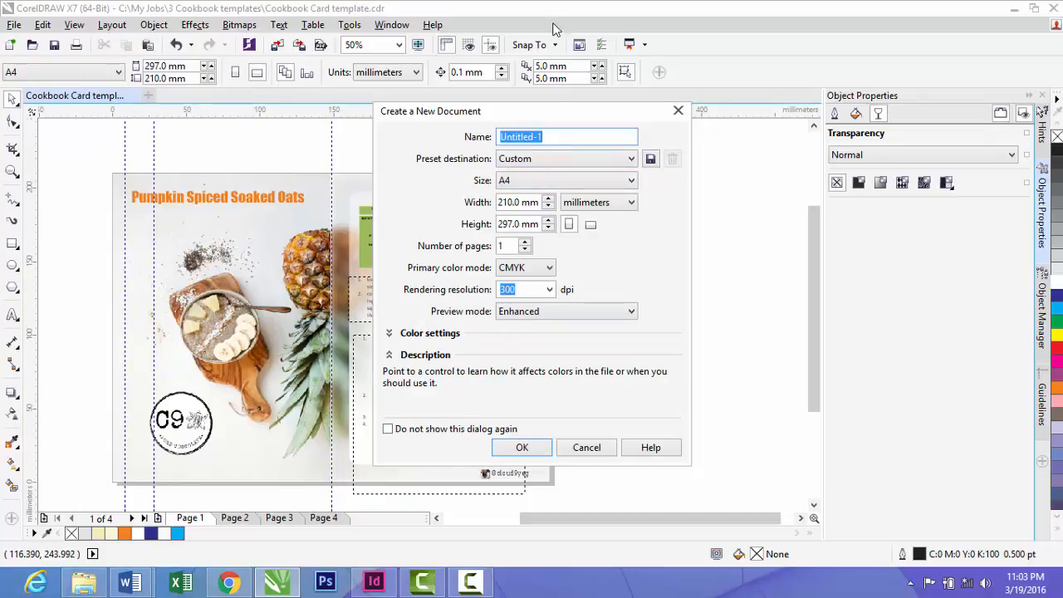
{"action": "left_click", "coordinate": [522, 447]}
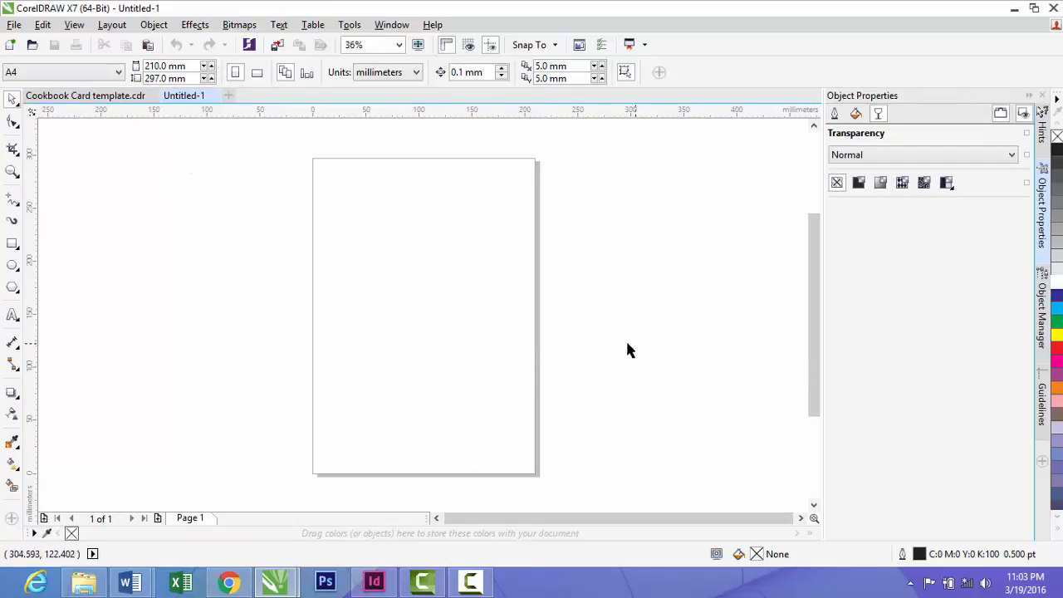
{"action": "left_click", "coordinate": [257, 73]}
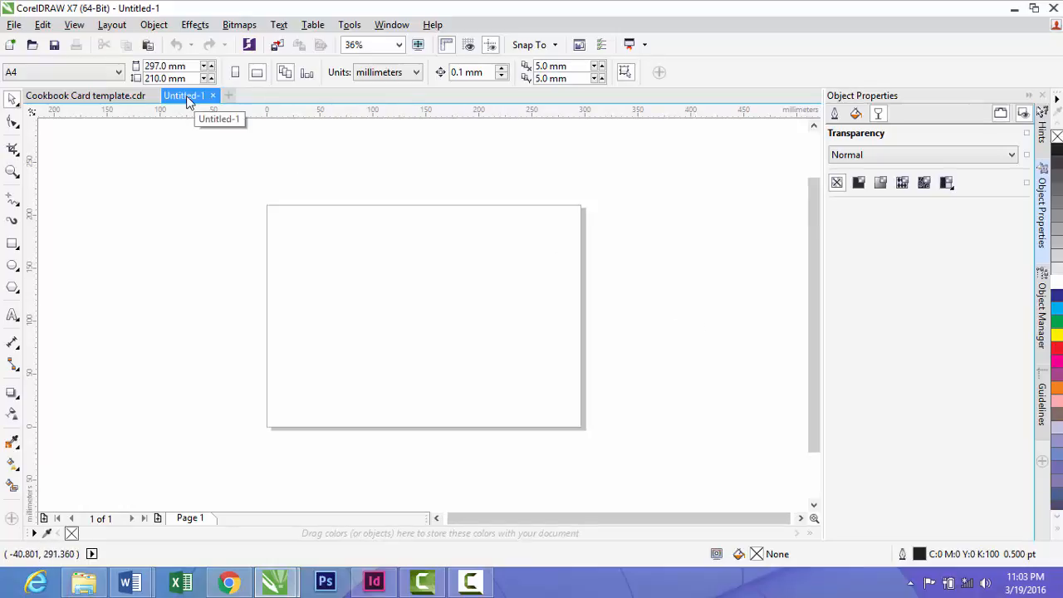
Review the pages of the cookbook card template and return to the new blank document
{"action": "left_click", "coordinate": [82, 95]}
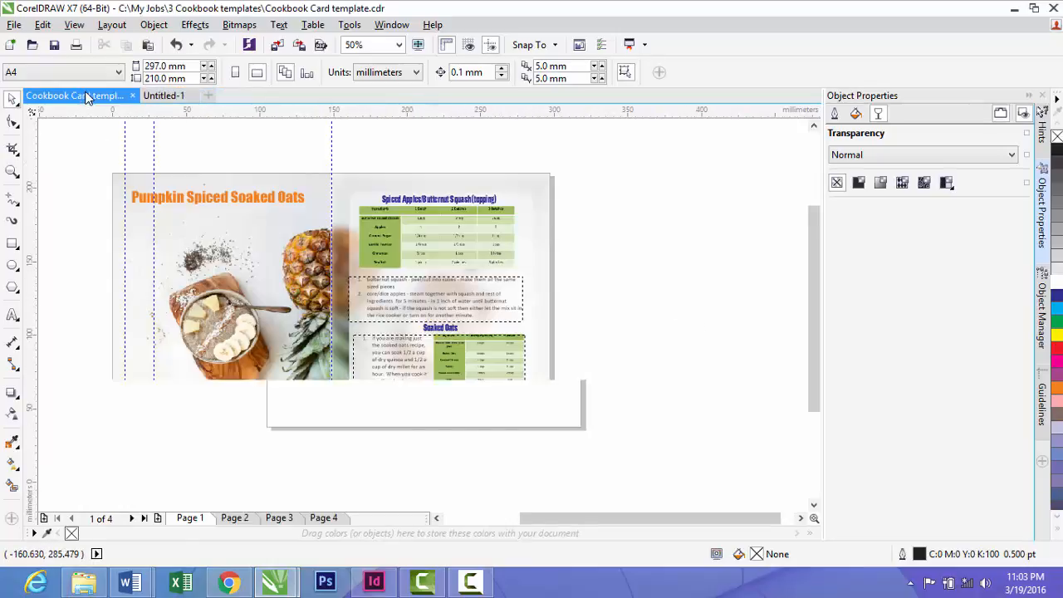
{"action": "left_click", "coordinate": [279, 518]}
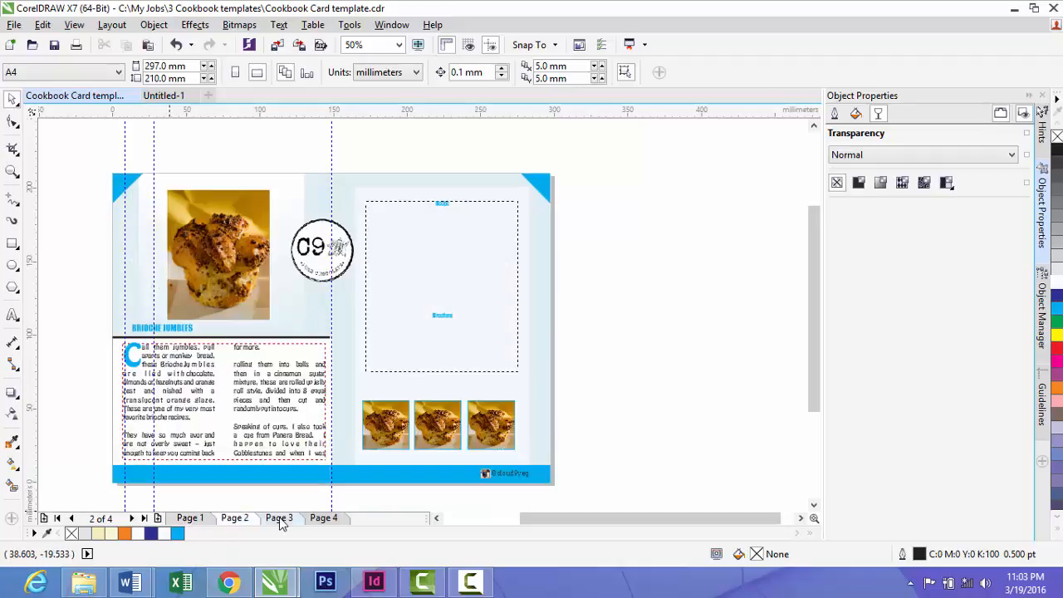
{"action": "left_click", "coordinate": [324, 520]}
{"action": "left_click", "coordinate": [188, 519]}
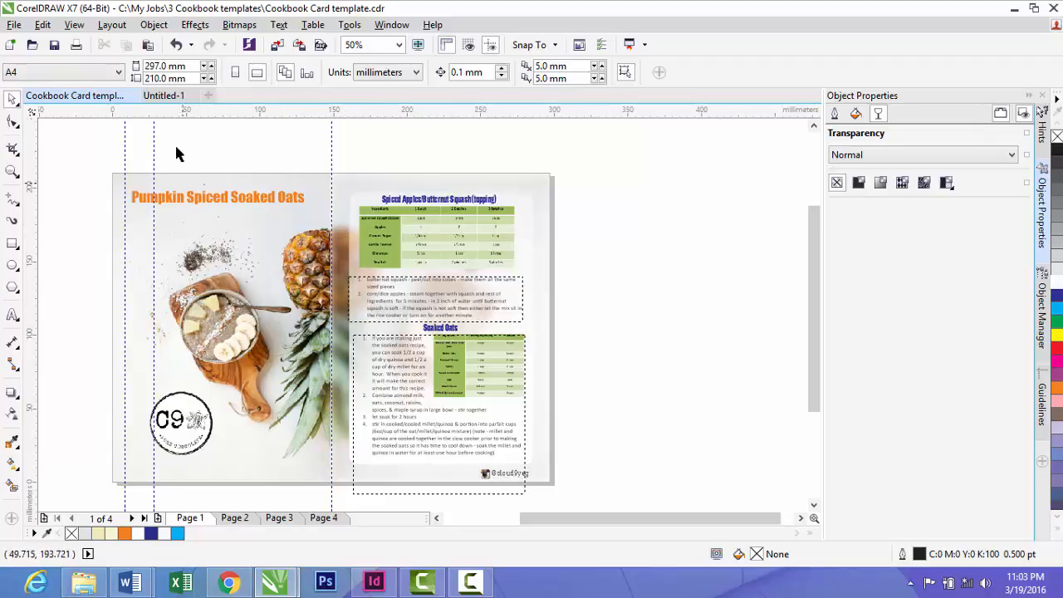
{"action": "left_click", "coordinate": [169, 98]}
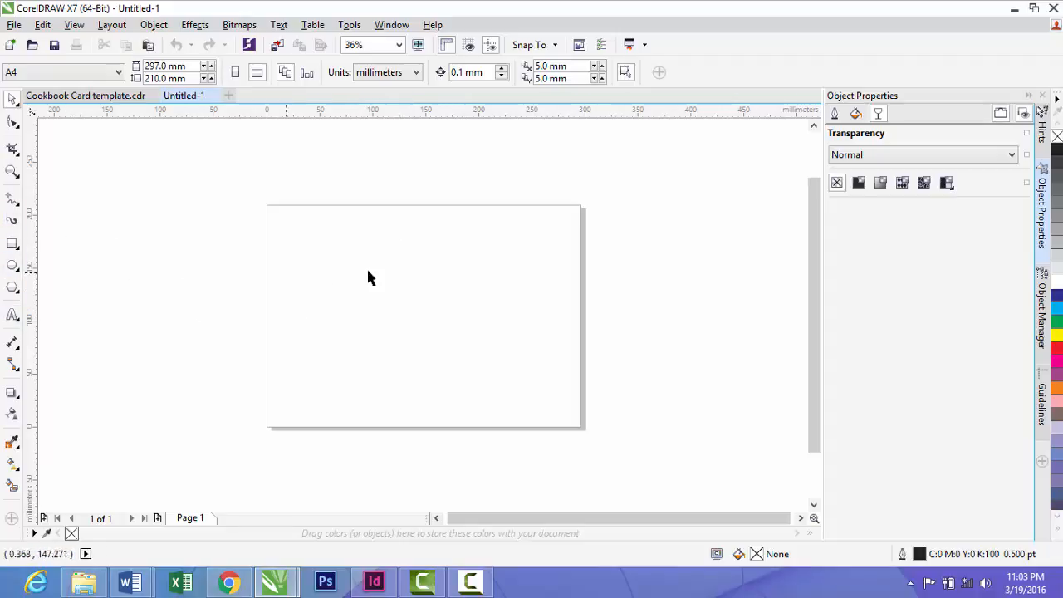
Draw a roughly vertical Bézier line about 58 mm long near the middle of the blank page
{"action": "left_click", "coordinate": [18, 204]}
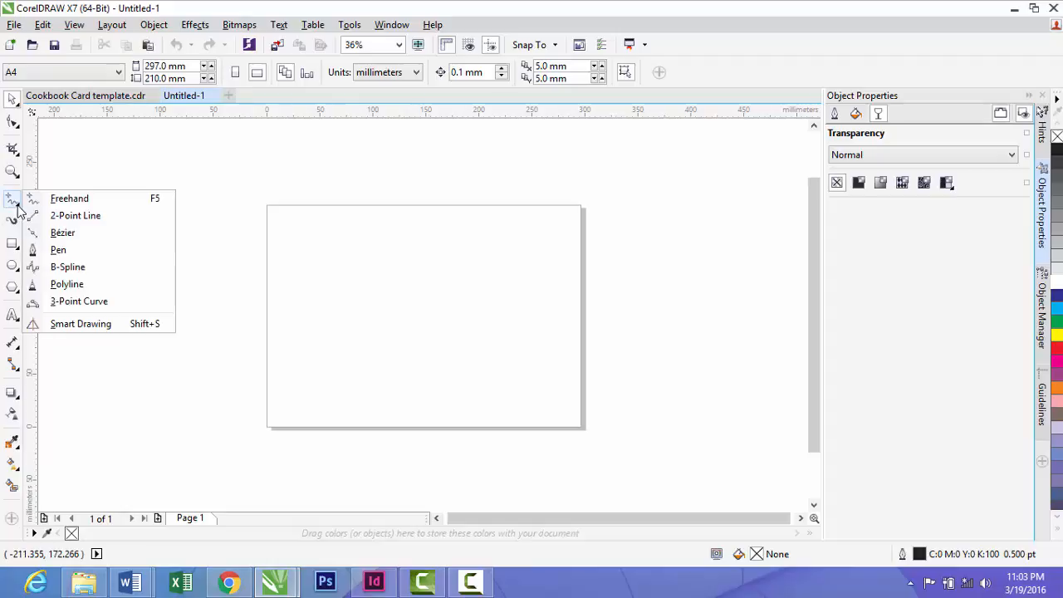
{"action": "left_click", "coordinate": [57, 236]}
{"action": "left_click_drag", "start_coordinate": [421, 264], "coordinate": [423, 321]}
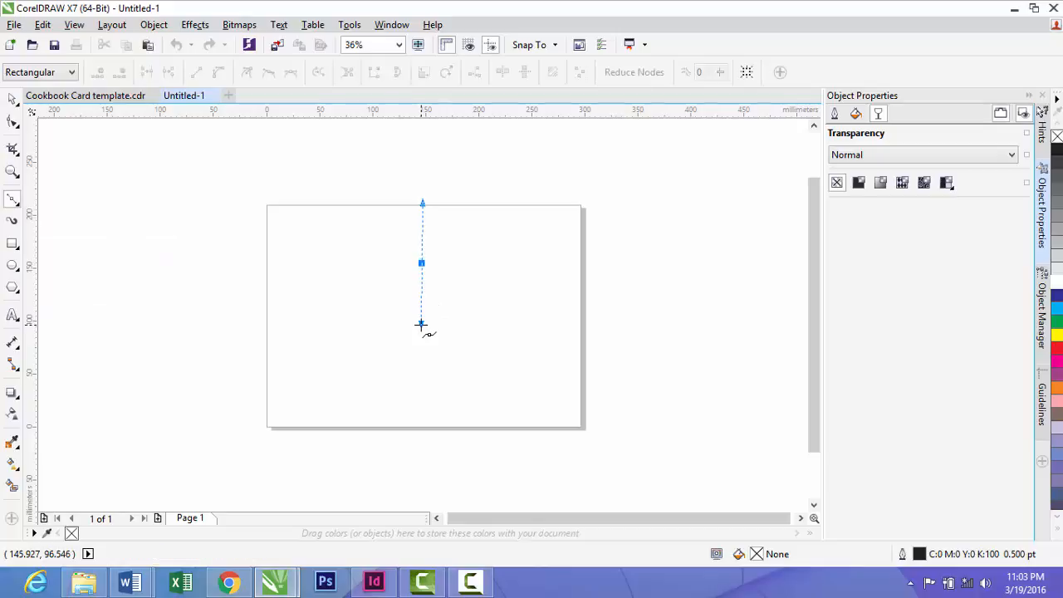
{"action": "left_click", "coordinate": [421, 329]}
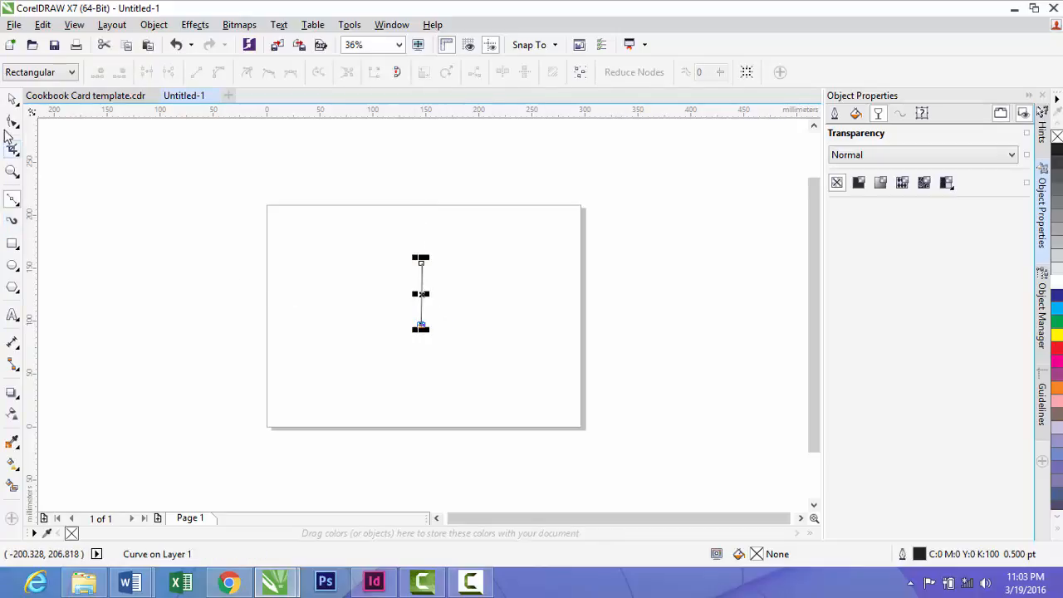
Select the vertical line and centre it on the page
{"action": "left_click", "coordinate": [13, 101]}
{"action": "left_click", "coordinate": [330, 254]}
{"action": "left_click_drag", "start_coordinate": [385, 238], "coordinate": [461, 361]}
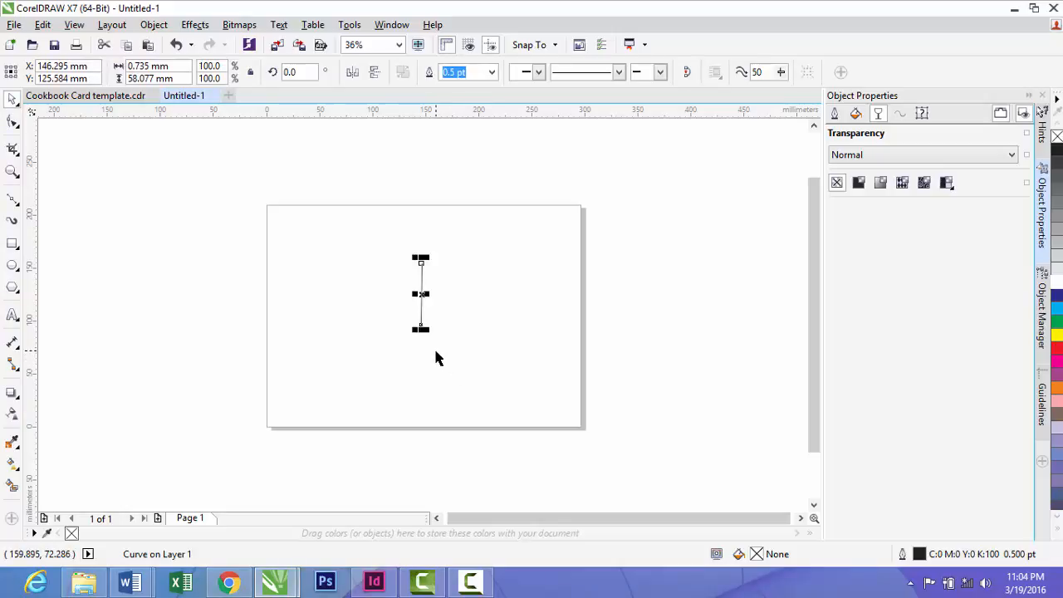
{"action": "key", "text": "p"}
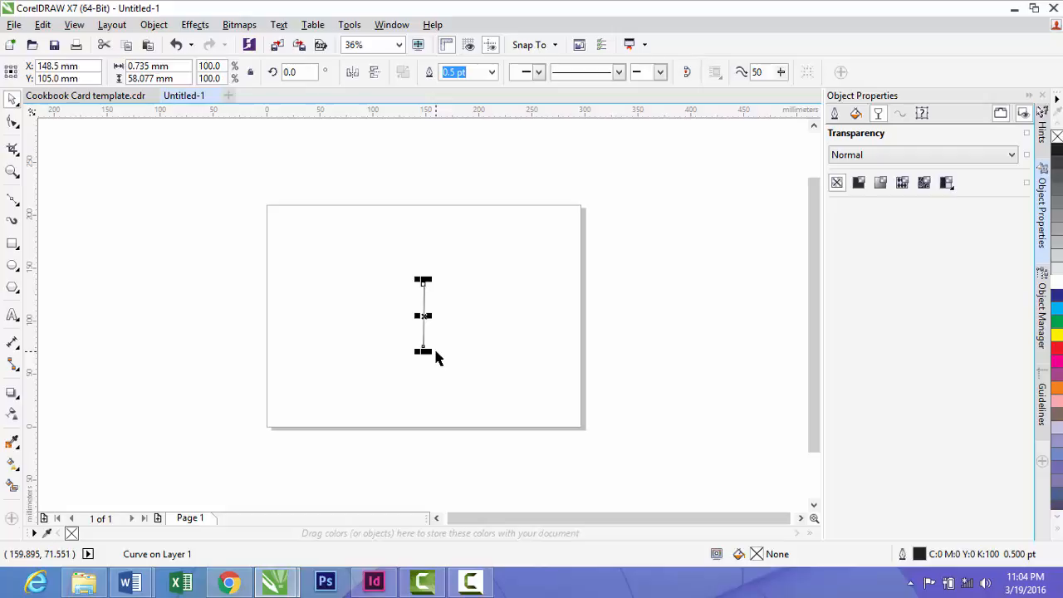
{"action": "left_click", "coordinate": [394, 254]}
{"action": "left_click_drag", "start_coordinate": [394, 254], "coordinate": [490, 386]}
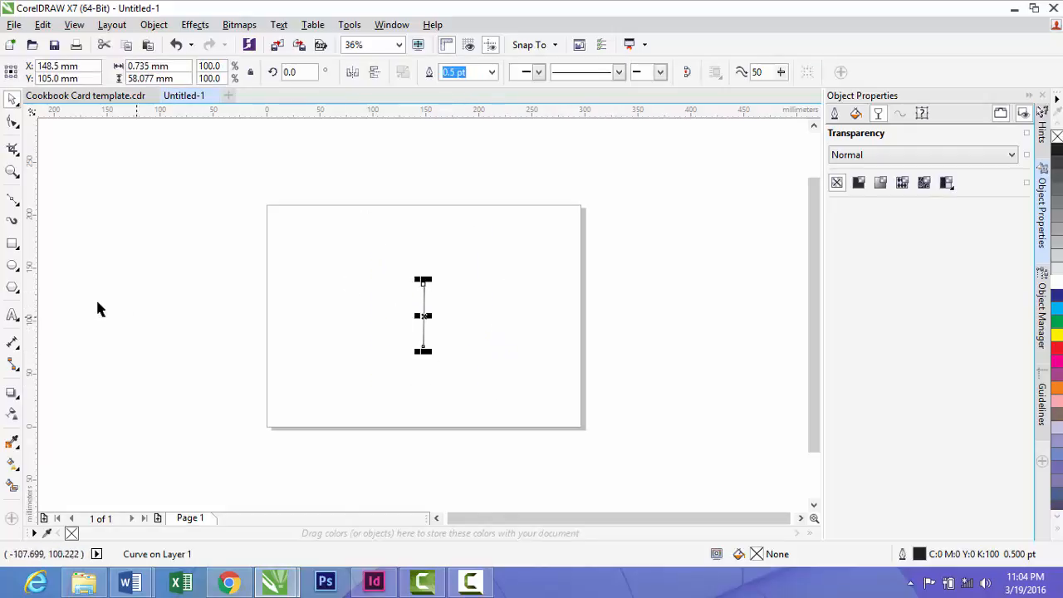
Place a vertical guideline through the centred line to mark the page's middle, and delete the line
{"action": "left_click_drag", "start_coordinate": [29, 293], "coordinate": [428, 301]}
{"action": "left_click_drag", "start_coordinate": [390, 242], "coordinate": [463, 377]}
{"action": "key", "text": "Delete"}
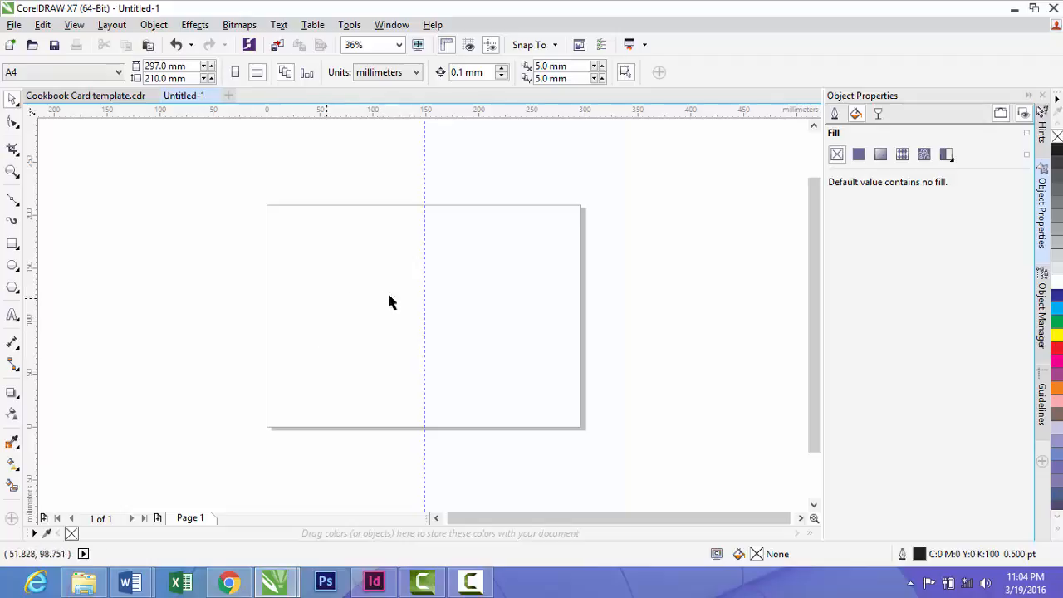
Start a file import and browse to the 3 Cookbook templates folder inside My Jobs on drive C
{"action": "left_click", "coordinate": [15, 25]}
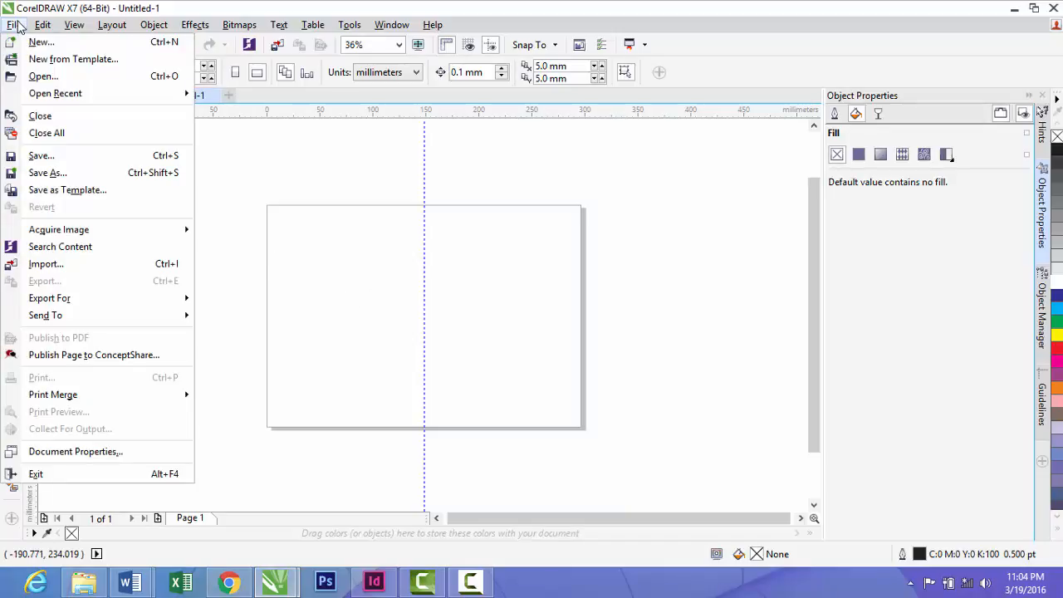
{"action": "left_click", "coordinate": [44, 264]}
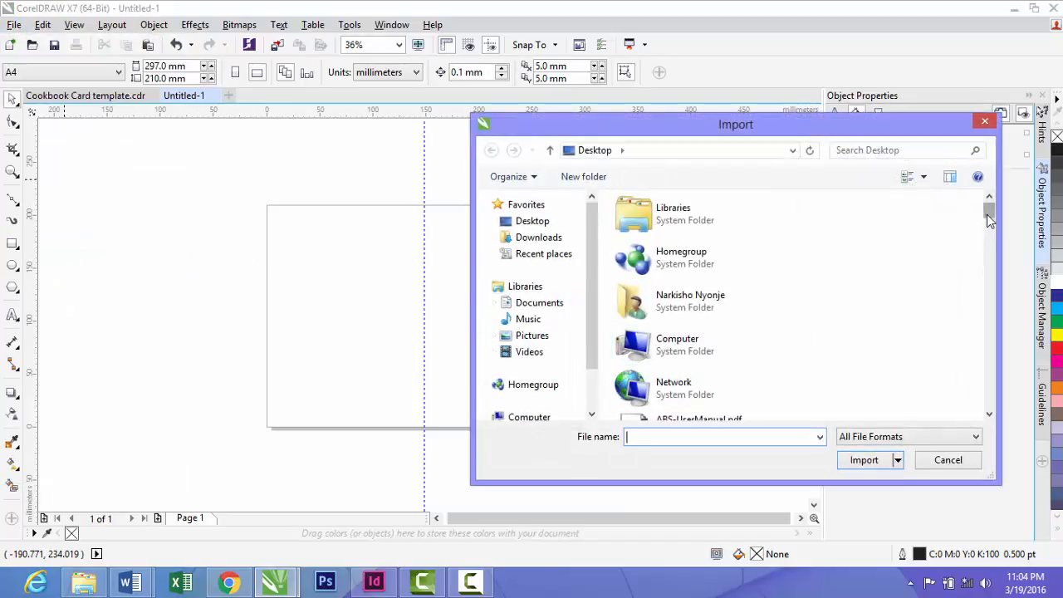
{"action": "left_click_drag", "start_coordinate": [992, 216], "coordinate": [1000, 266]}
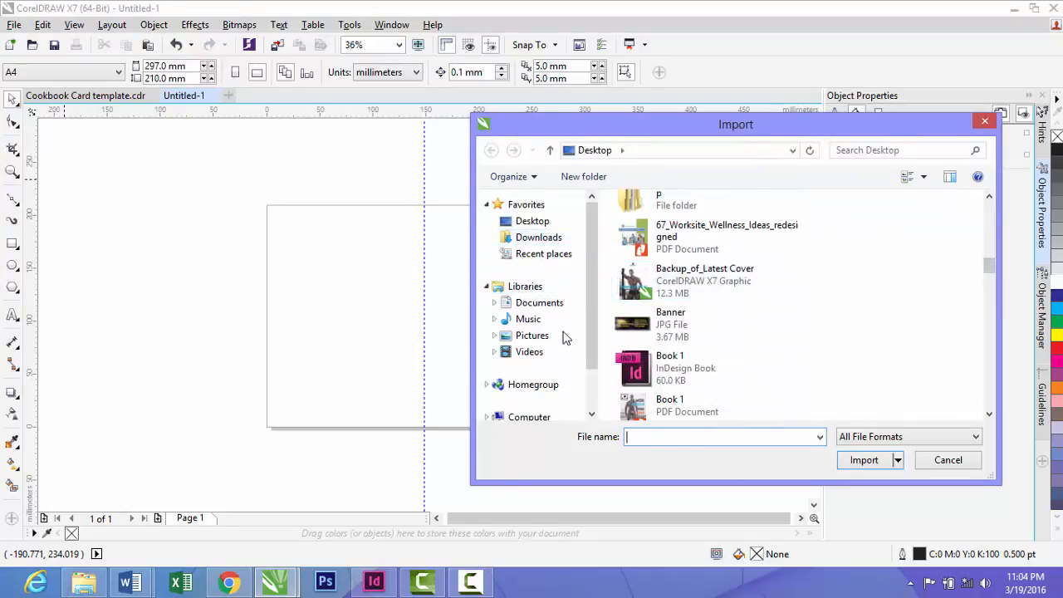
{"action": "left_click", "coordinate": [540, 417]}
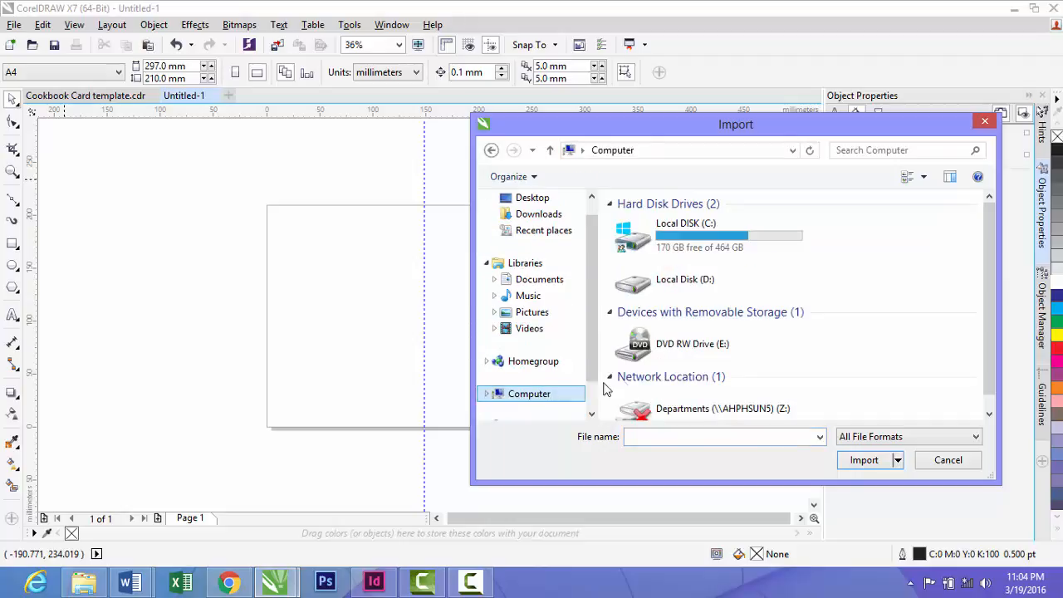
{"action": "double_click", "coordinate": [667, 239]}
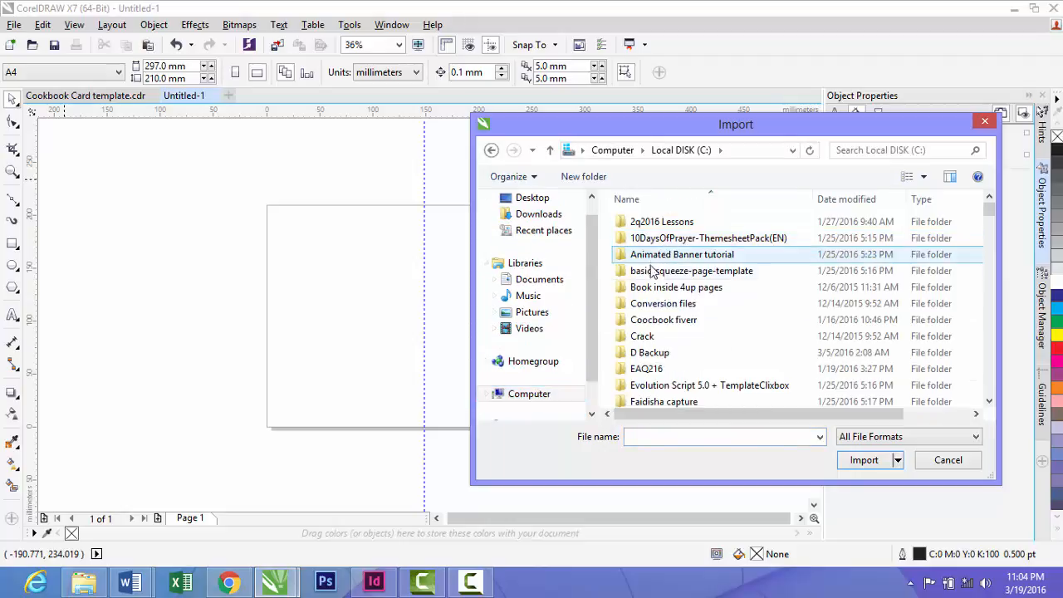
{"action": "scroll", "coordinate": [994, 216], "scroll_direction": "down", "scroll_amount": 1}
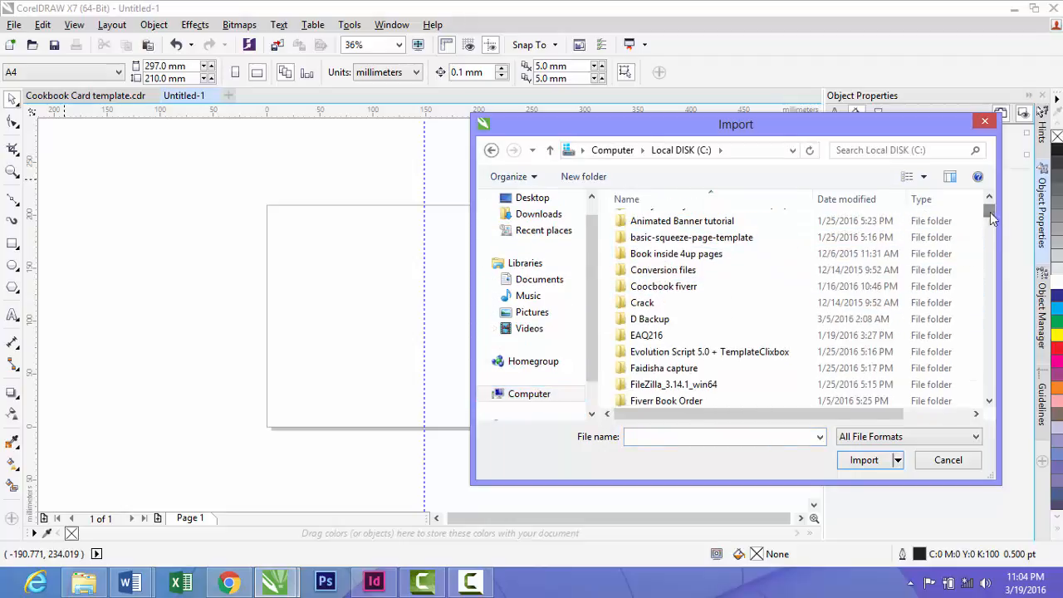
{"action": "scroll", "coordinate": [657, 258], "scroll_direction": "down", "scroll_amount": 2}
{"action": "scroll", "coordinate": [656, 257], "scroll_direction": "up", "scroll_amount": 2}
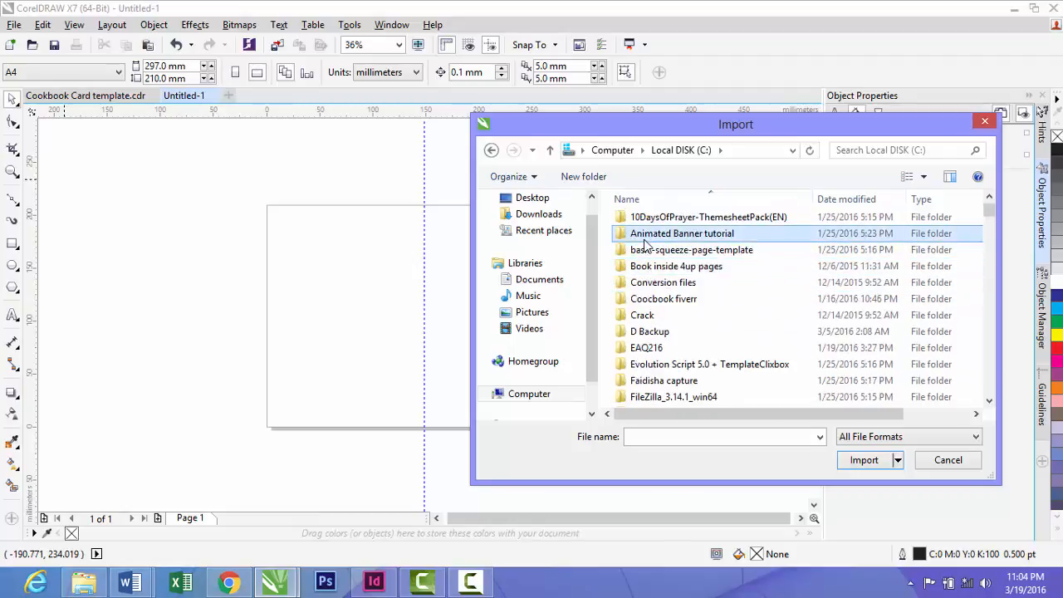
{"action": "scroll", "coordinate": [647, 244], "scroll_direction": "down", "scroll_amount": 5}
{"action": "double_click", "coordinate": [652, 251]}
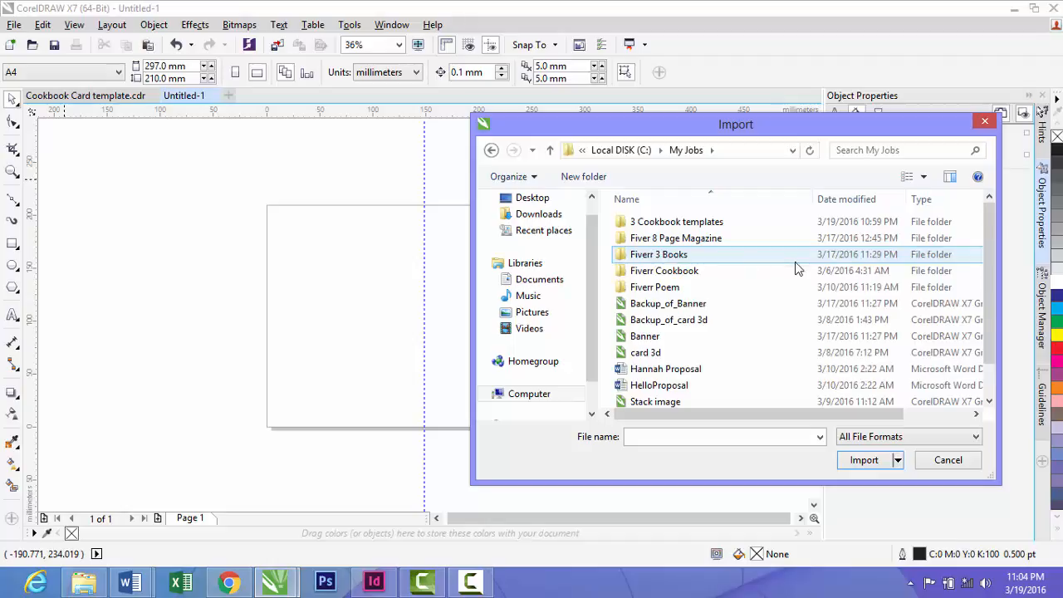
{"action": "double_click", "coordinate": [653, 224]}
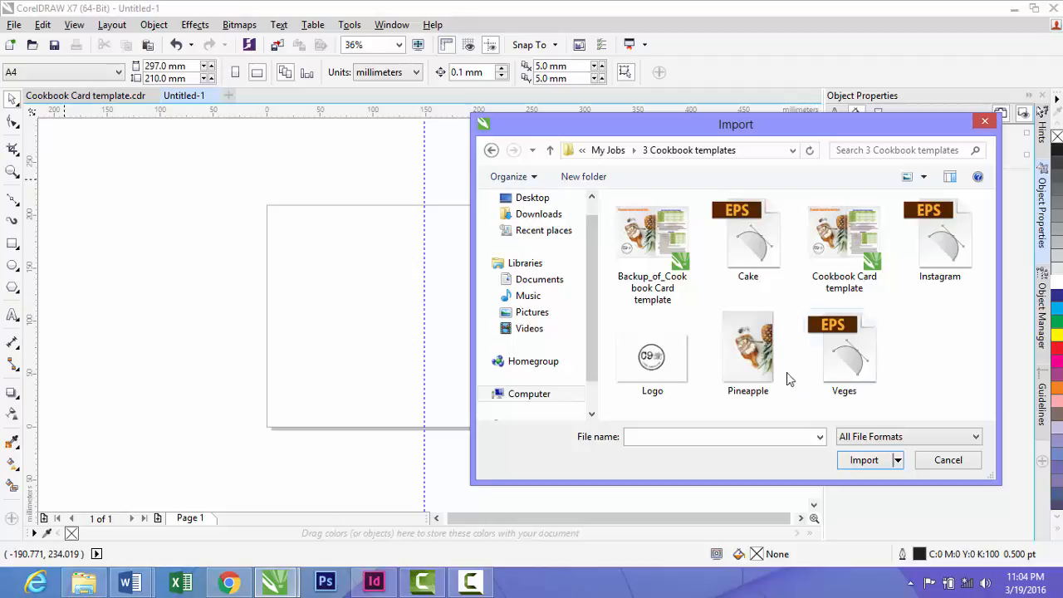
Import the Pineapple image at its original size and place it on the page
{"action": "left_click", "coordinate": [757, 357]}
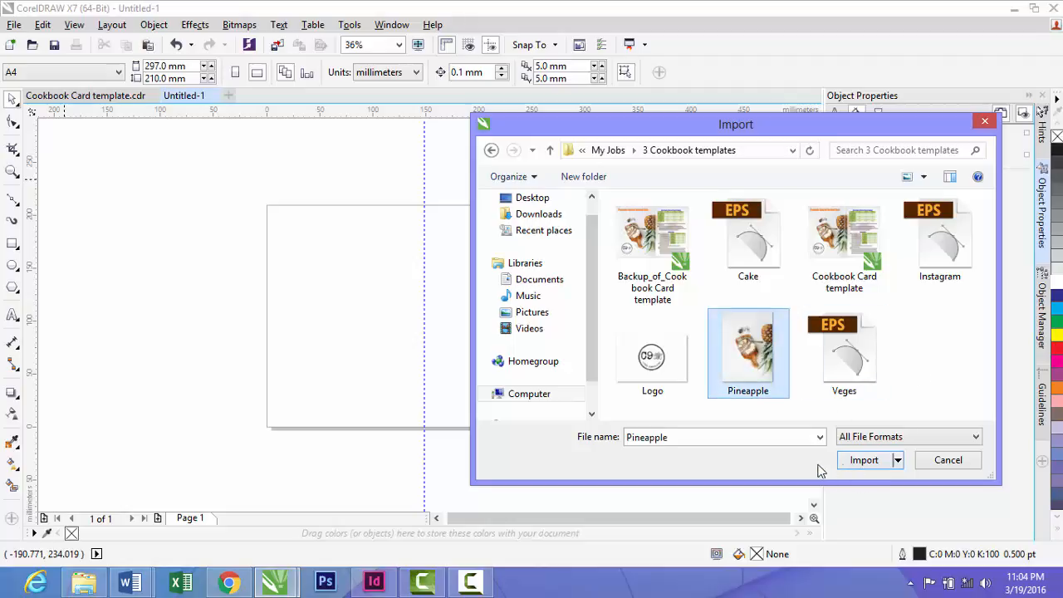
{"action": "left_click", "coordinate": [864, 460]}
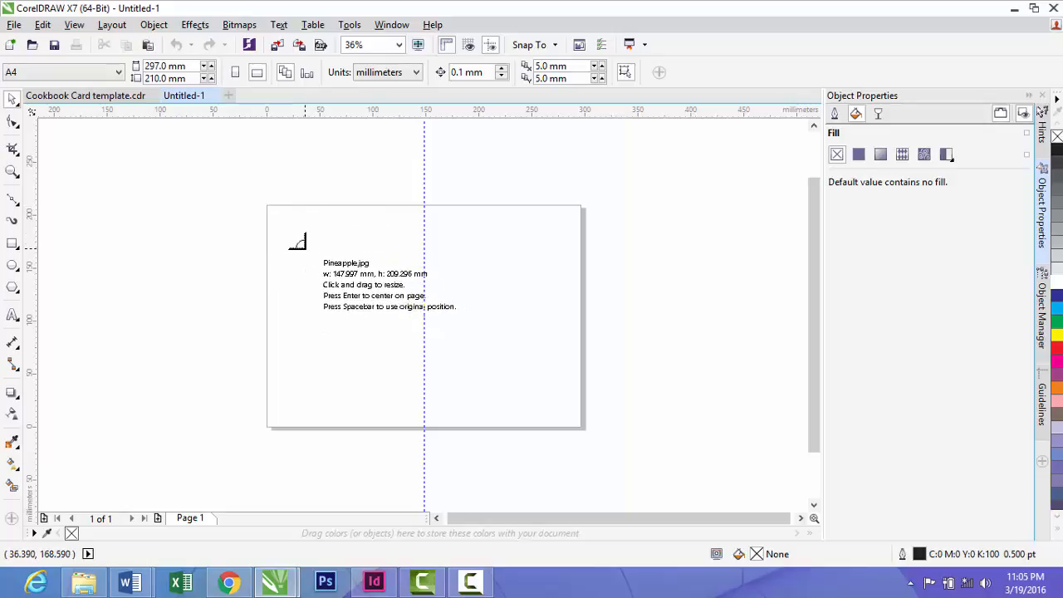
{"action": "left_click", "coordinate": [299, 243]}
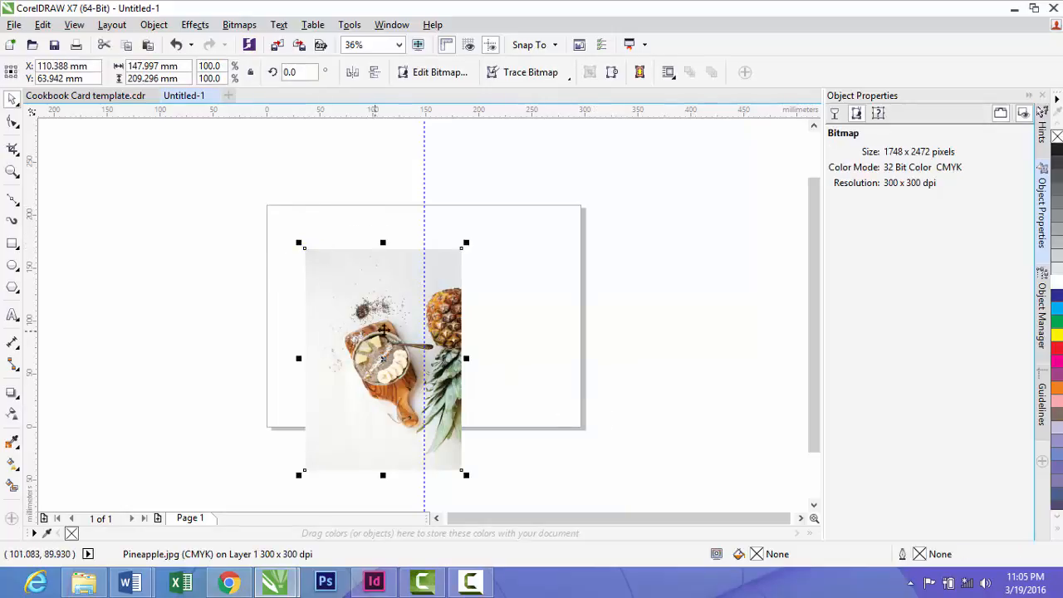
Move the pineapple image so its upper-left corner snaps to the page's upper-left corner
{"action": "left_click_drag", "start_coordinate": [379, 342], "coordinate": [356, 319]}
{"action": "scroll", "coordinate": [258, 213], "scroll_direction": "up", "scroll_amount": 4}
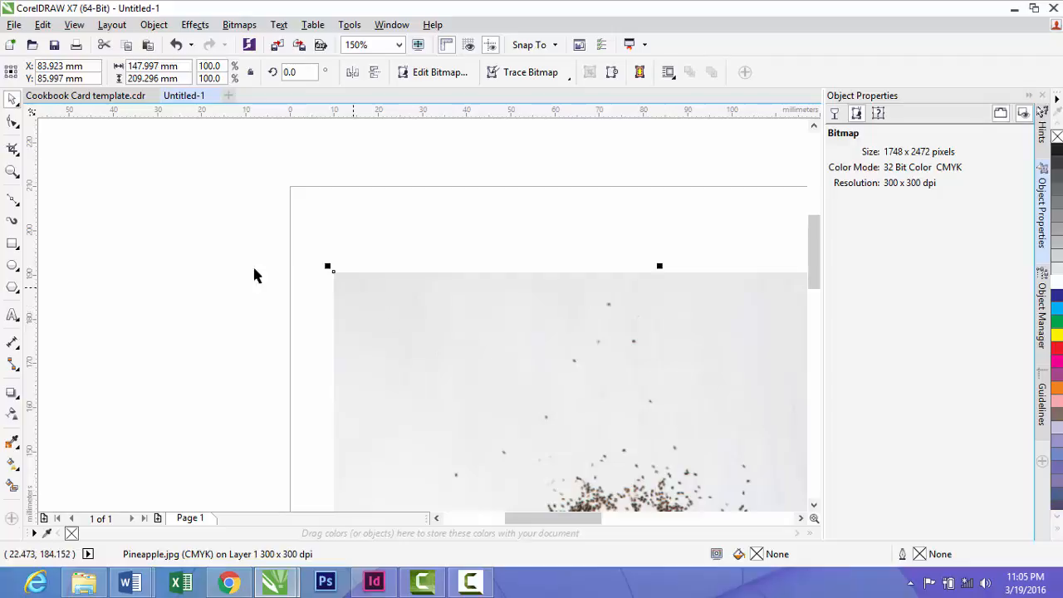
{"action": "left_click_drag", "start_coordinate": [356, 335], "coordinate": [314, 253]}
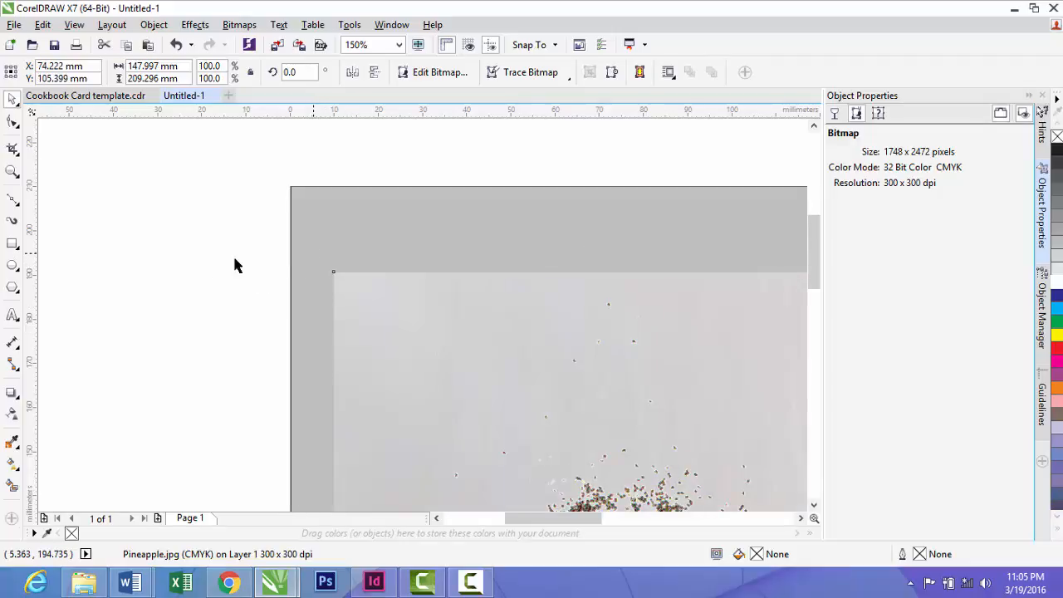
{"action": "scroll", "coordinate": [216, 276], "scroll_direction": "down", "scroll_amount": 5}
{"action": "scroll", "coordinate": [195, 325], "scroll_direction": "up", "scroll_amount": 2}
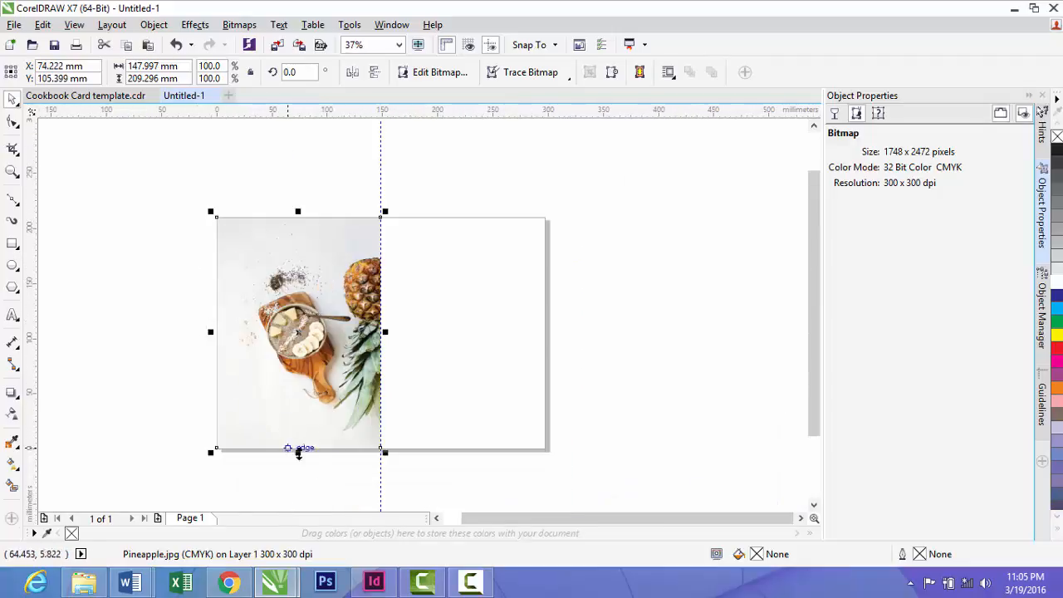
Scale the pineapple image proportionally to about 148.5 × 210.1 mm so it fills the page's left half
{"action": "scroll", "coordinate": [308, 467], "scroll_direction": "up", "scroll_amount": 2}
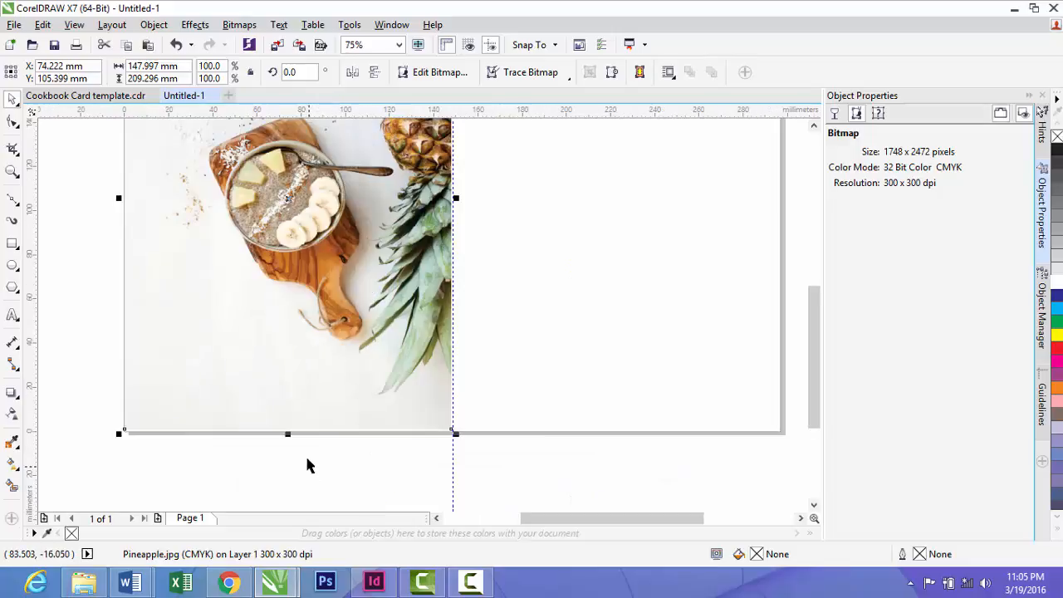
{"action": "scroll", "coordinate": [283, 417], "scroll_direction": "down", "scroll_amount": 2}
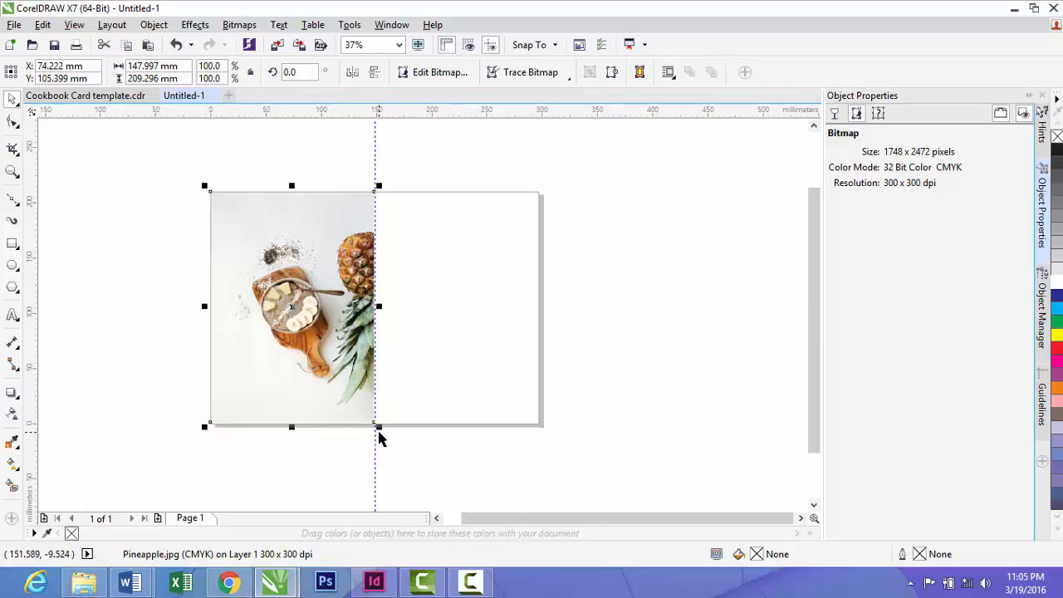
{"action": "left_click_drag", "start_coordinate": [378, 427], "coordinate": [379, 454]}
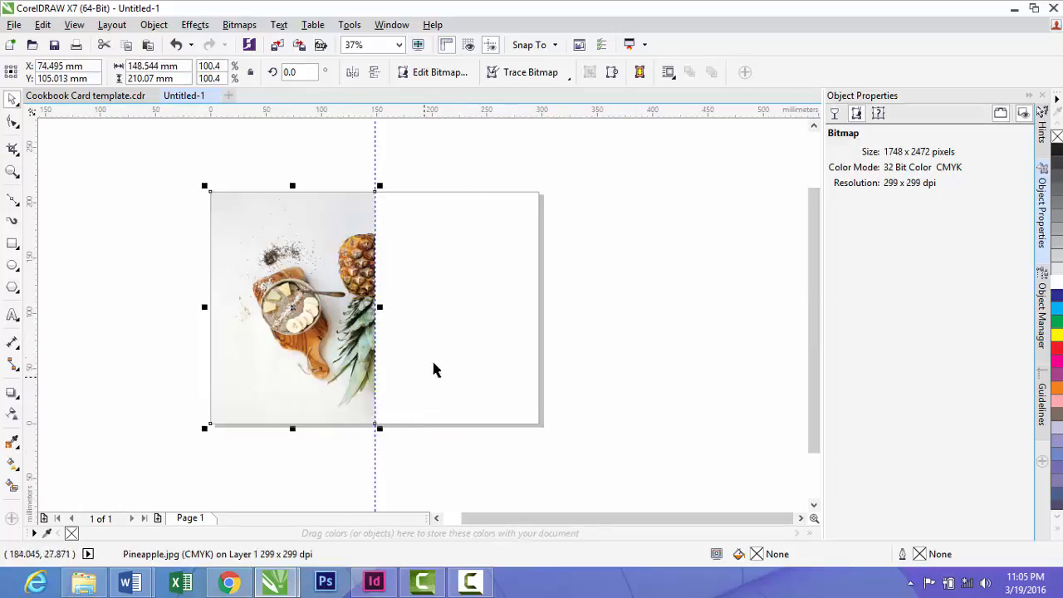
{"action": "left_click", "coordinate": [434, 338]}
{"action": "left_click", "coordinate": [366, 305]}
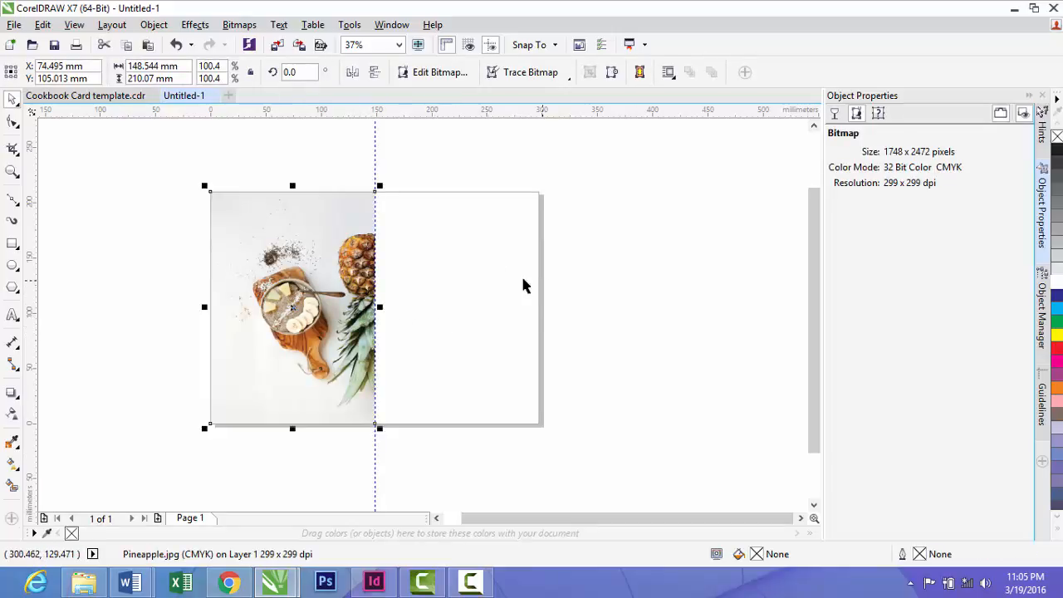
Mirror a copy of the pineapple image across the centre guideline to fill the page's right half, about 147.5 mm wide
{"action": "left_click", "coordinate": [166, 315]}
{"action": "left_click", "coordinate": [298, 294]}
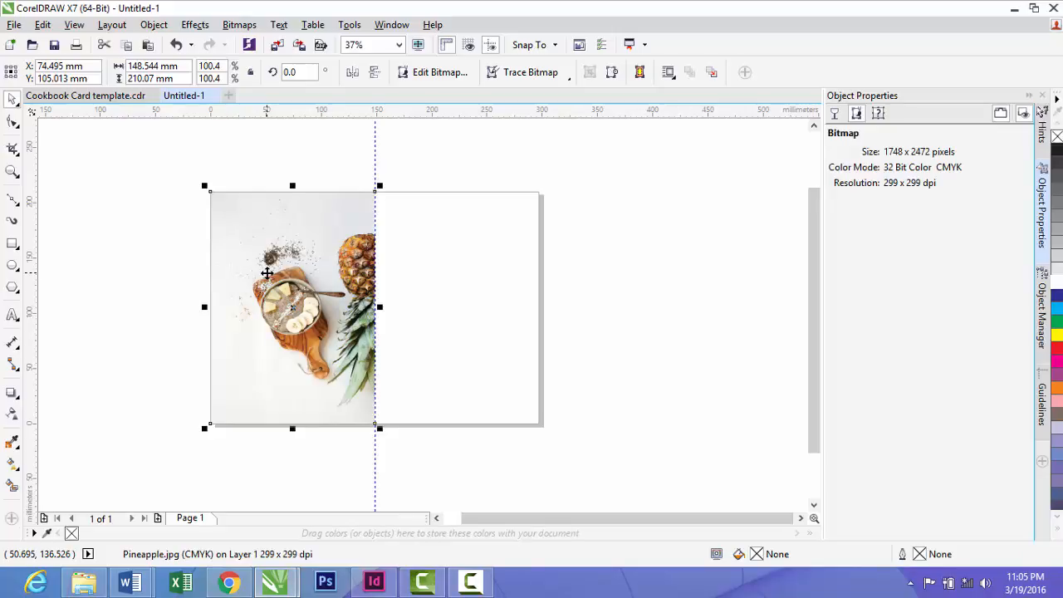
{"action": "left_click_drag", "start_coordinate": [204, 307], "coordinate": [529, 322]}
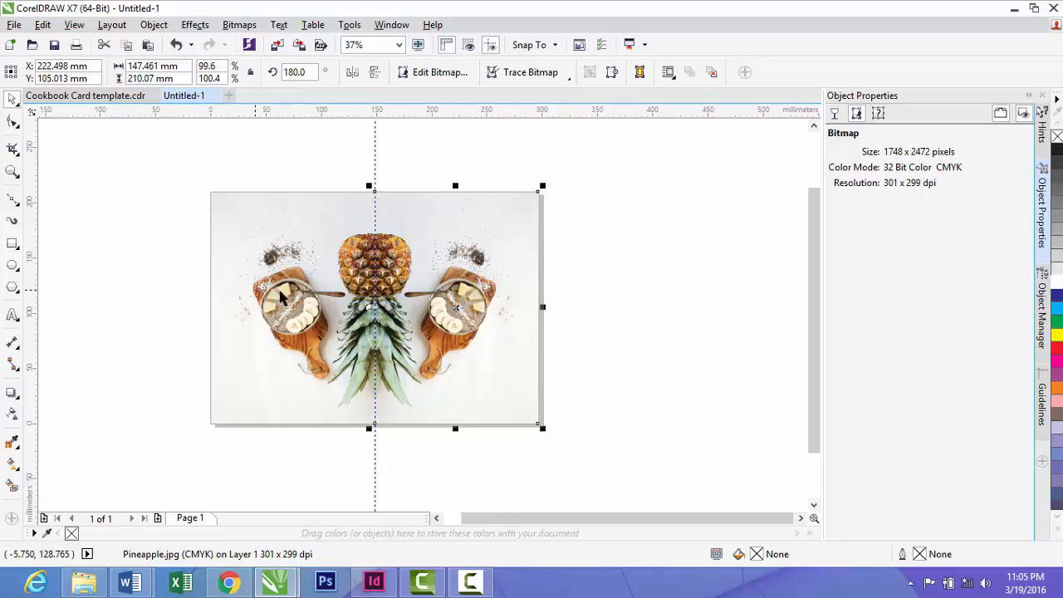
{"action": "left_click", "coordinate": [573, 304]}
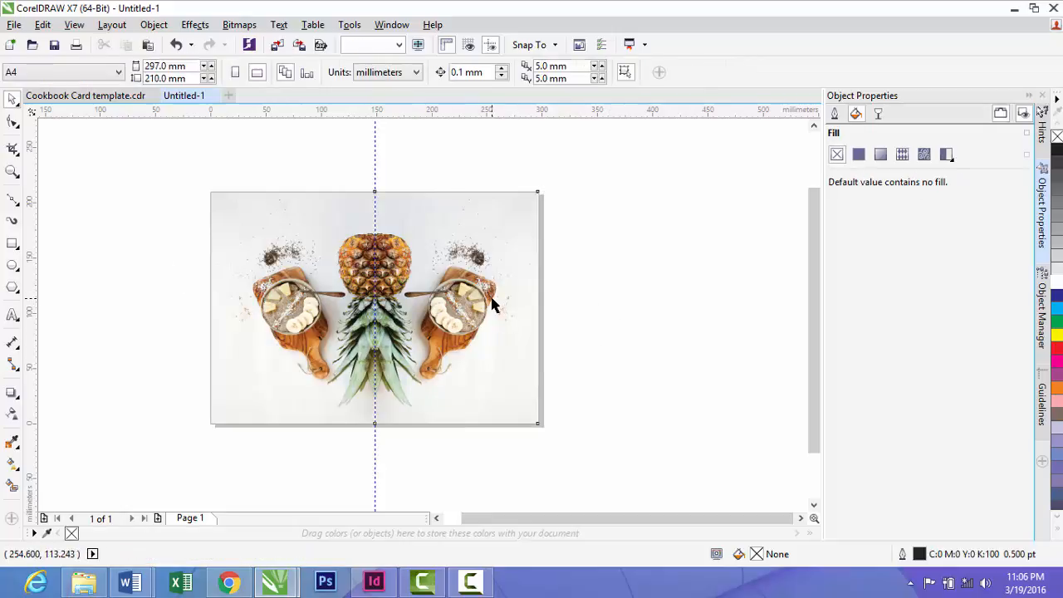
Apply a Gaussian Blur with a 46-pixel radius to the mirrored image on the page's right half
{"action": "left_click", "coordinate": [492, 304]}
{"action": "left_click", "coordinate": [241, 25]}
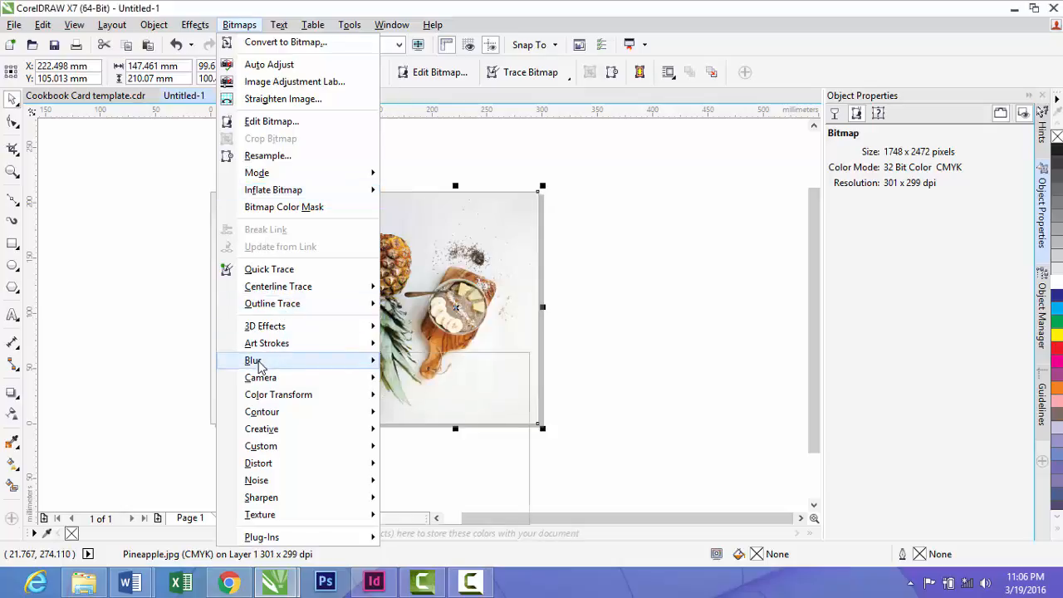
{"action": "mouse_move", "coordinate": [265, 367]}
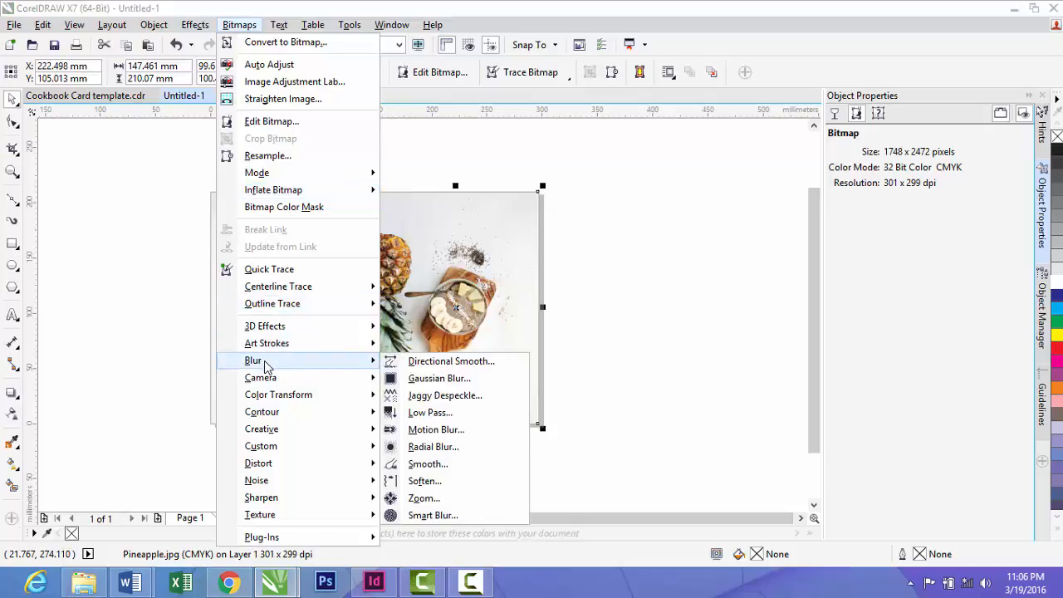
{"action": "left_click", "coordinate": [438, 378]}
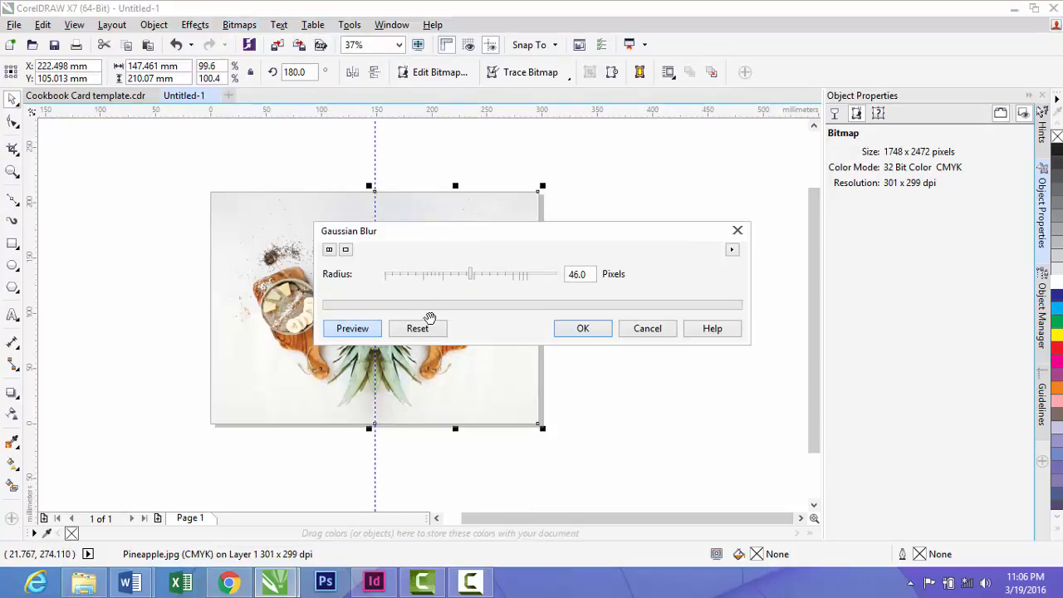
{"action": "left_click_drag", "start_coordinate": [474, 238], "coordinate": [698, 166]}
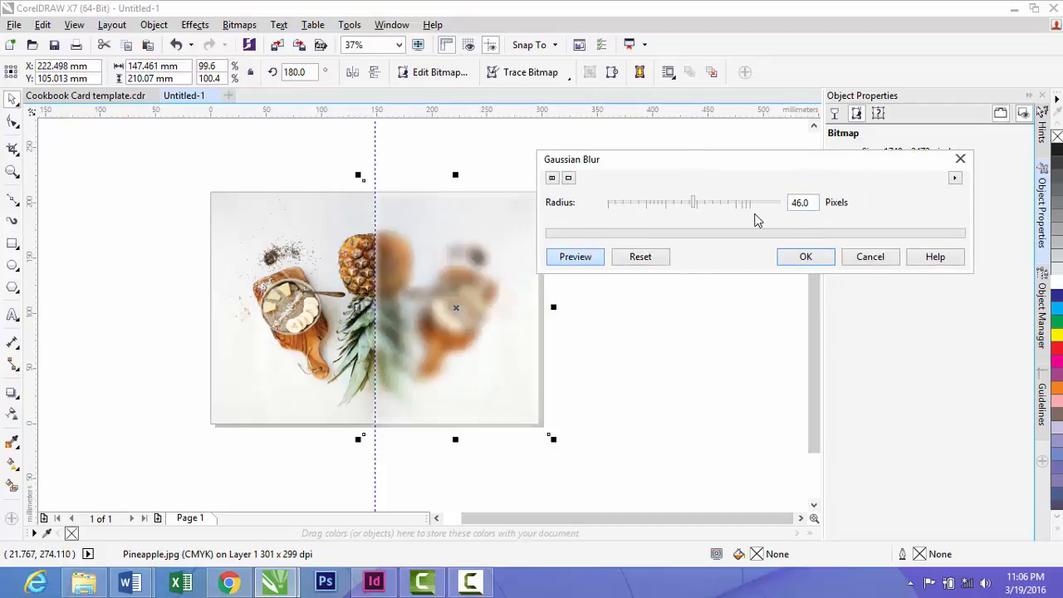
{"action": "left_click", "coordinate": [809, 256]}
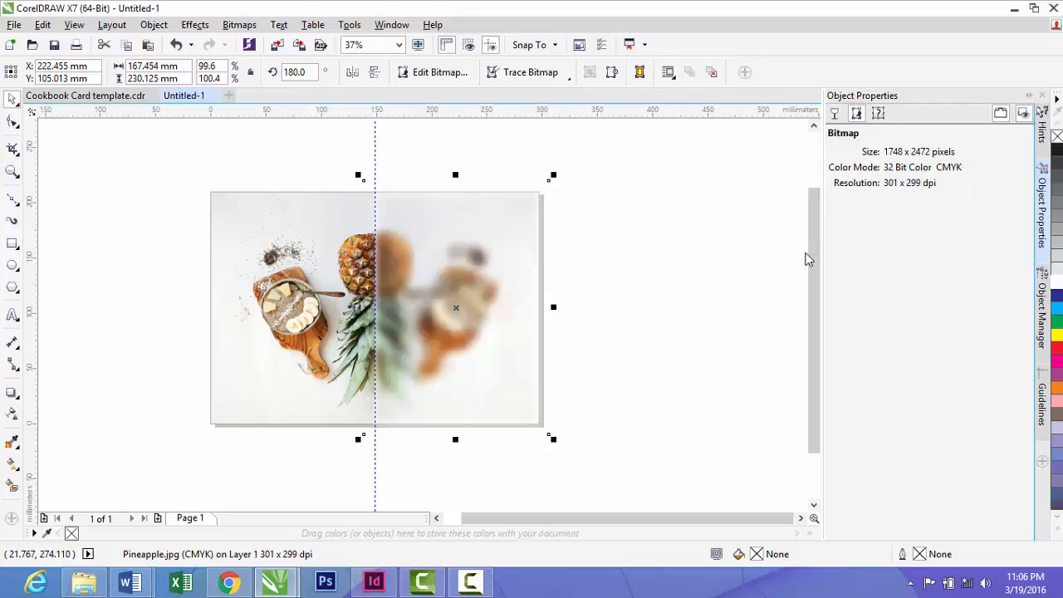
{"action": "left_click", "coordinate": [677, 313]}
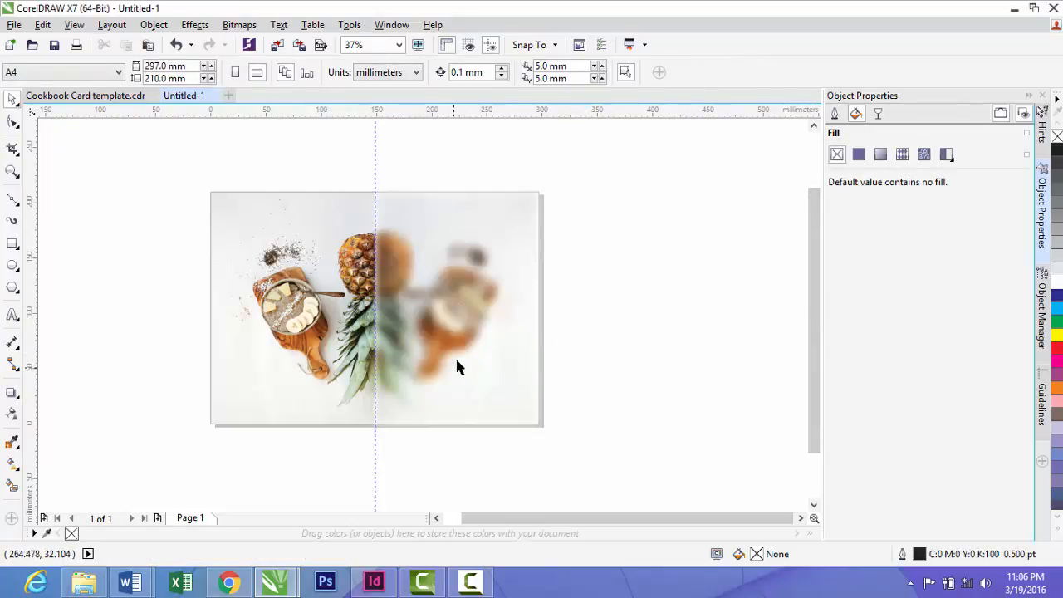
Inspect the rectangle behind the recipe text in the cookbook card template, and return to the new document
{"action": "left_click", "coordinate": [67, 95]}
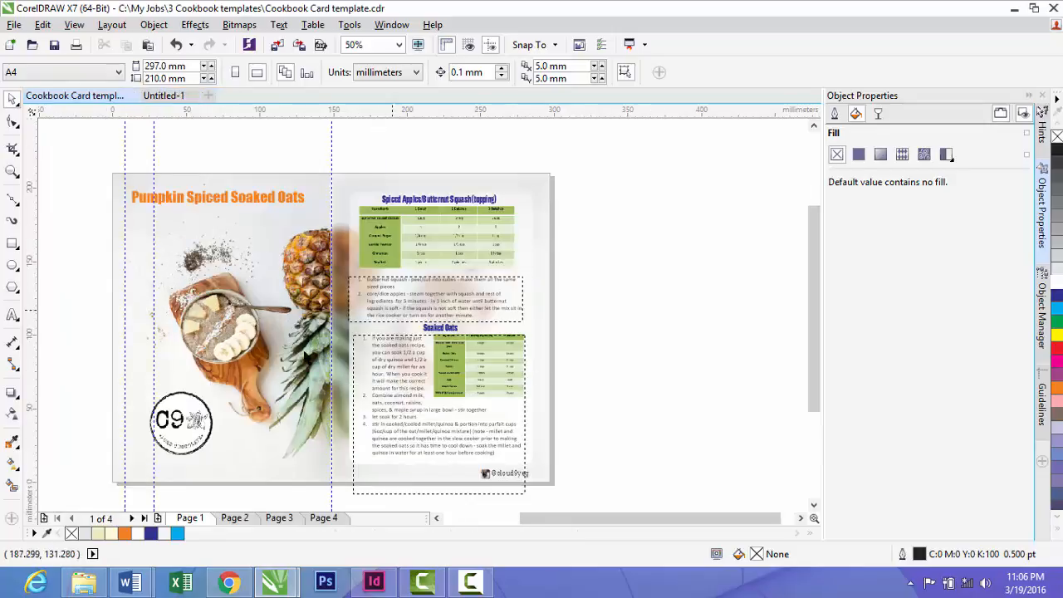
{"action": "left_click", "coordinate": [352, 232]}
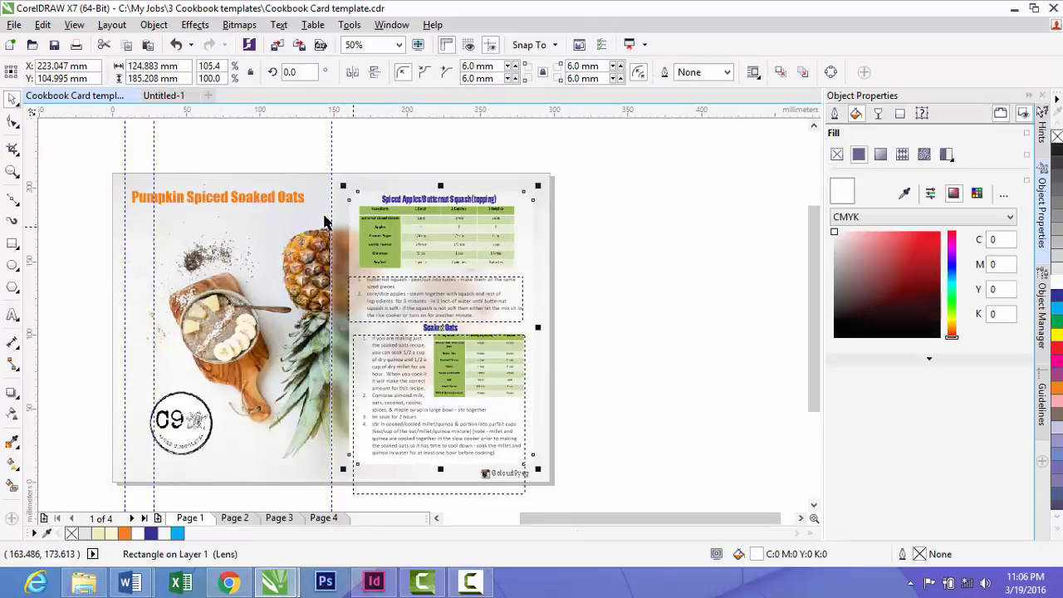
{"action": "left_click", "coordinate": [170, 96]}
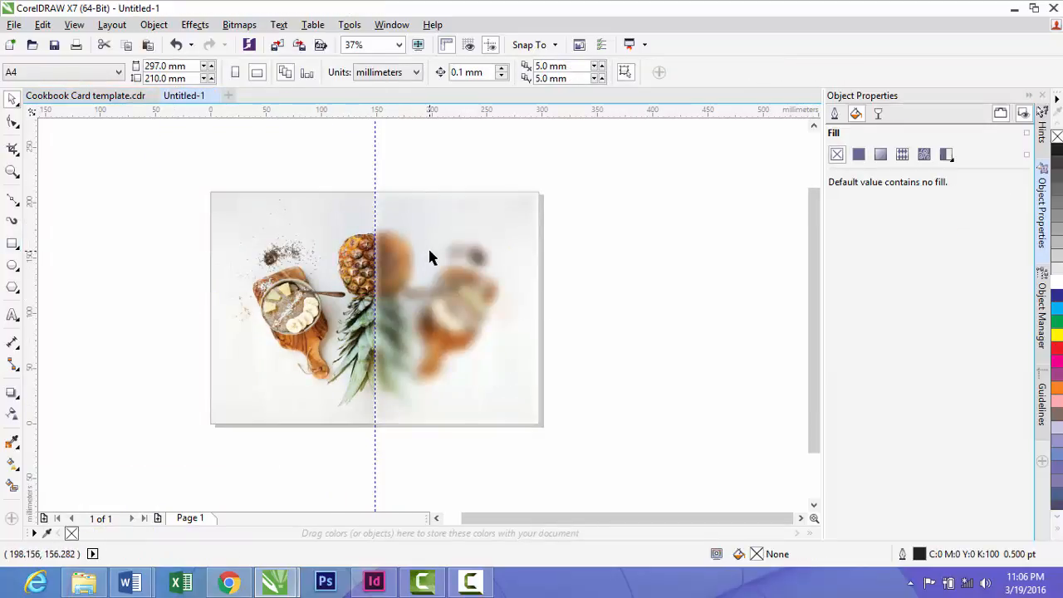
Draw a rectangle about 124.9 × 184.9 mm over the blurred image on the page's right half
{"action": "left_click", "coordinate": [12, 244]}
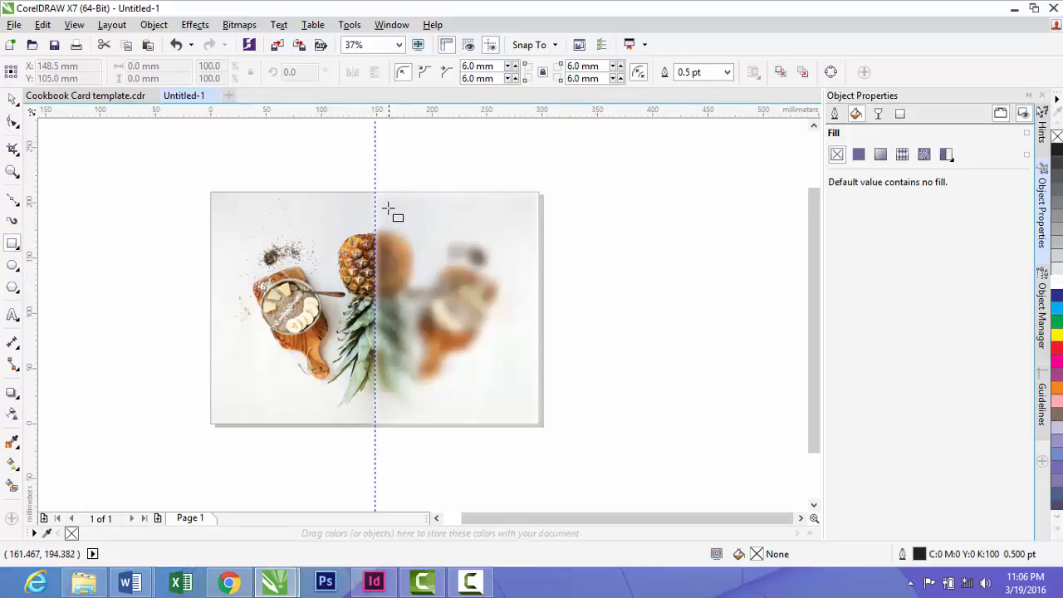
{"action": "left_click_drag", "start_coordinate": [387, 208], "coordinate": [526, 411]}
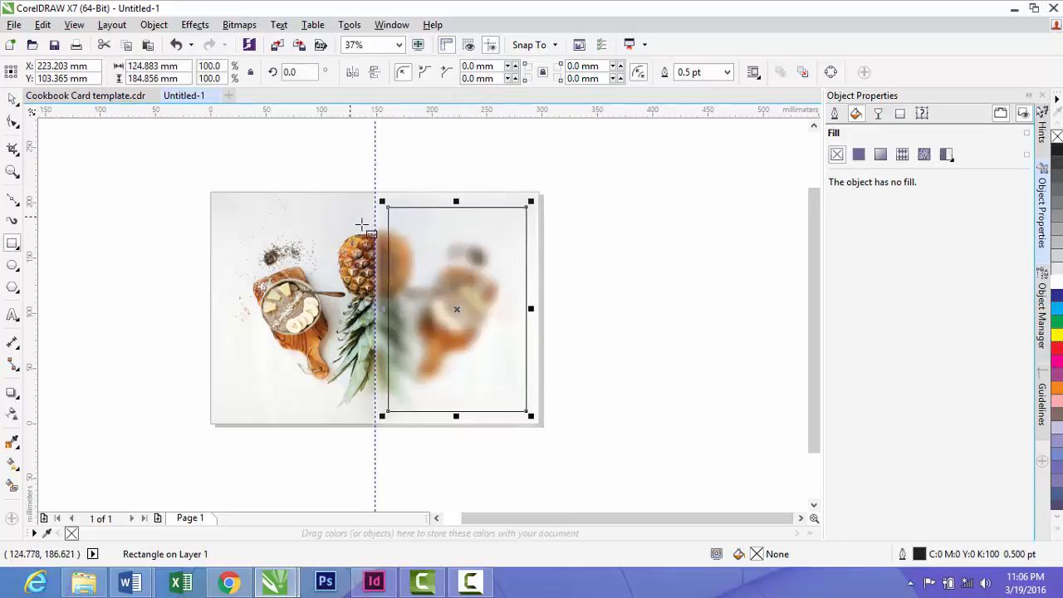
{"action": "left_click", "coordinate": [13, 100]}
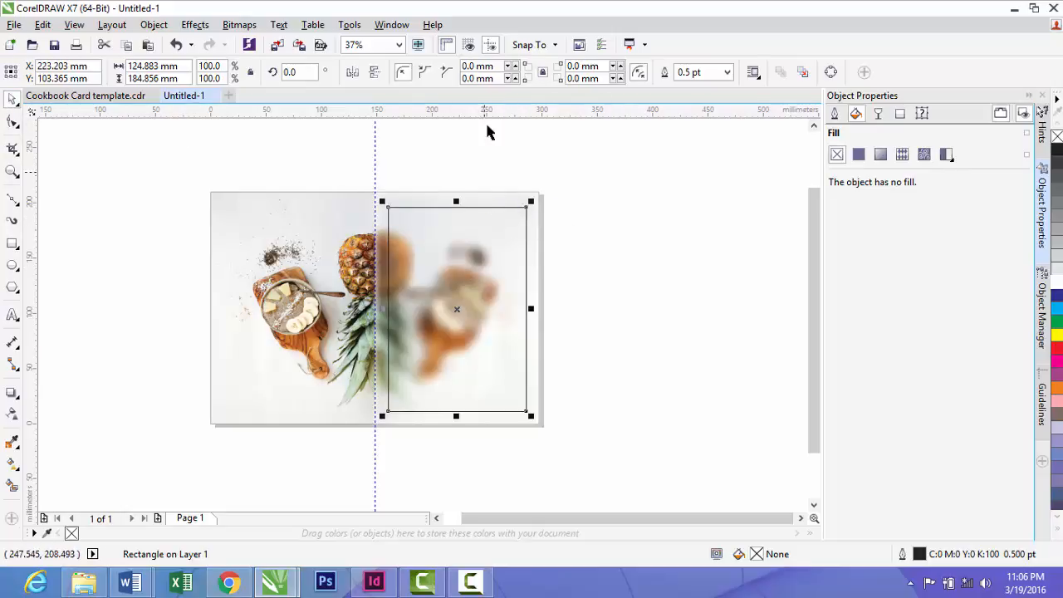
Round all four corners of the rectangle to a 5.1 mm radius
{"action": "left_click", "coordinate": [514, 66]}
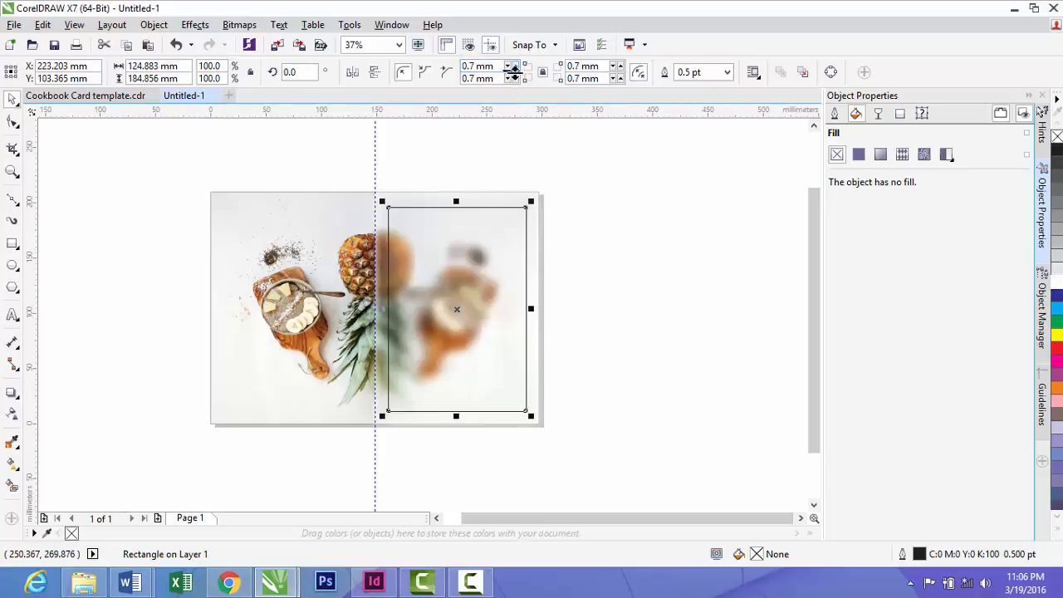
{"action": "left_click", "coordinate": [514, 66]}
{"action": "left_click", "coordinate": [514, 66]}
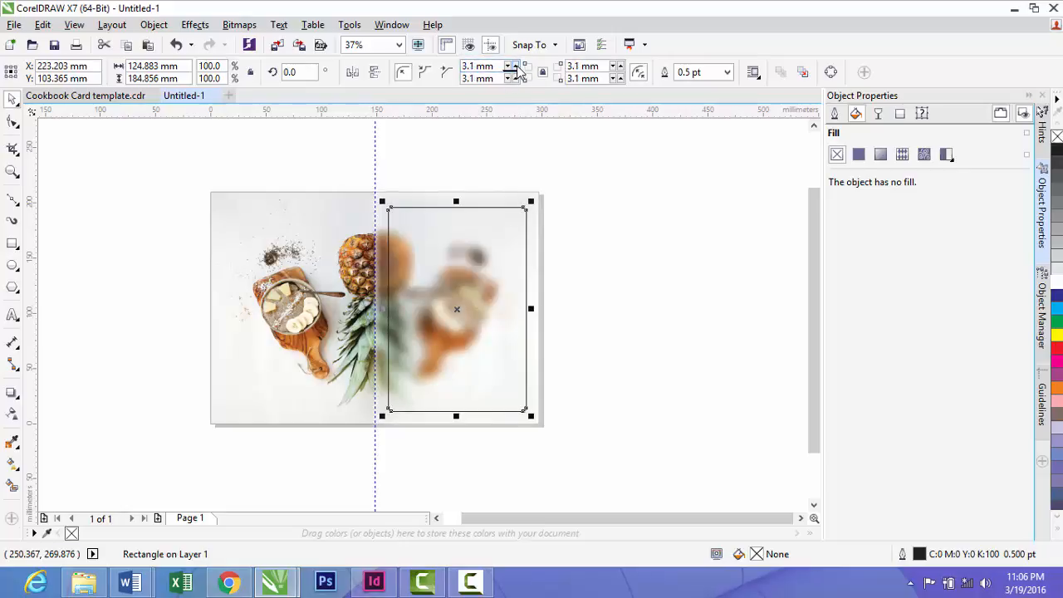
{"action": "left_click", "coordinate": [515, 67]}
{"action": "left_click", "coordinate": [515, 66]}
{"action": "left_click", "coordinate": [515, 66]}
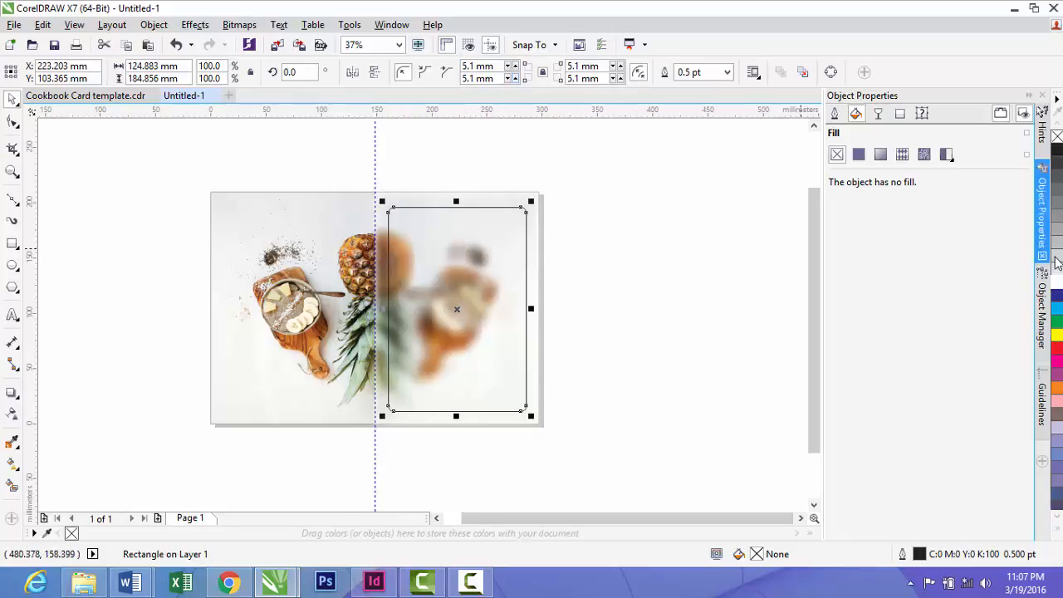
Fill the rounded rectangle with white and set its outline to None
{"action": "left_click", "coordinate": [1057, 282]}
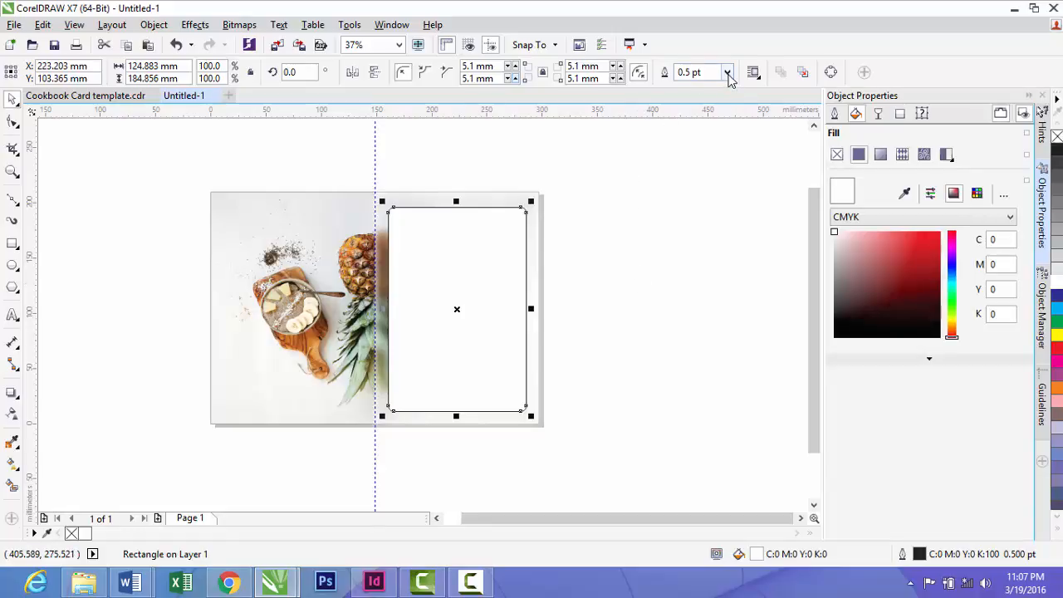
{"action": "left_click", "coordinate": [728, 74]}
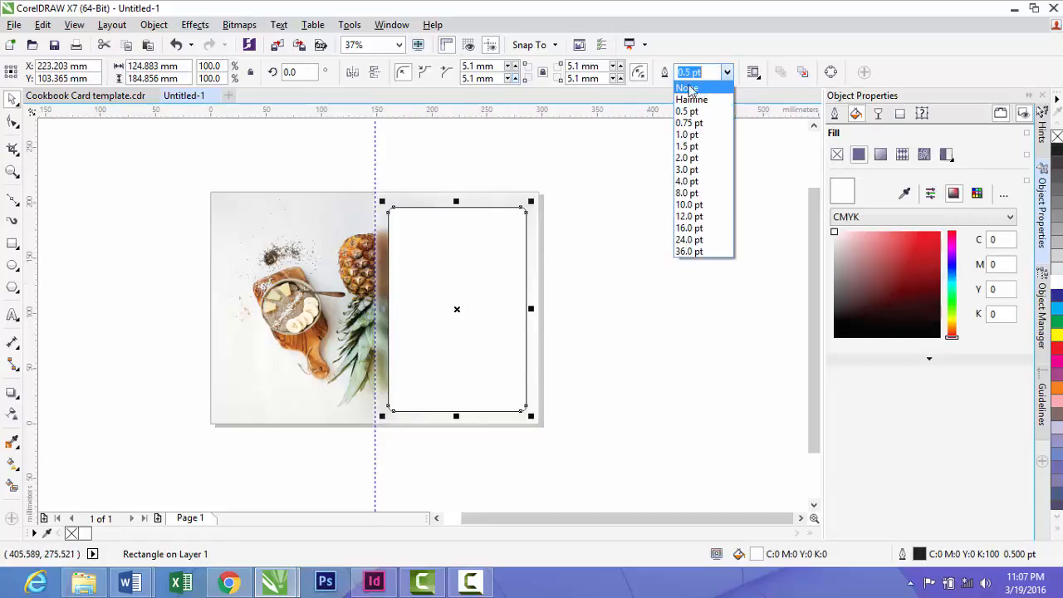
{"action": "left_click", "coordinate": [686, 89]}
{"action": "left_click", "coordinate": [581, 308]}
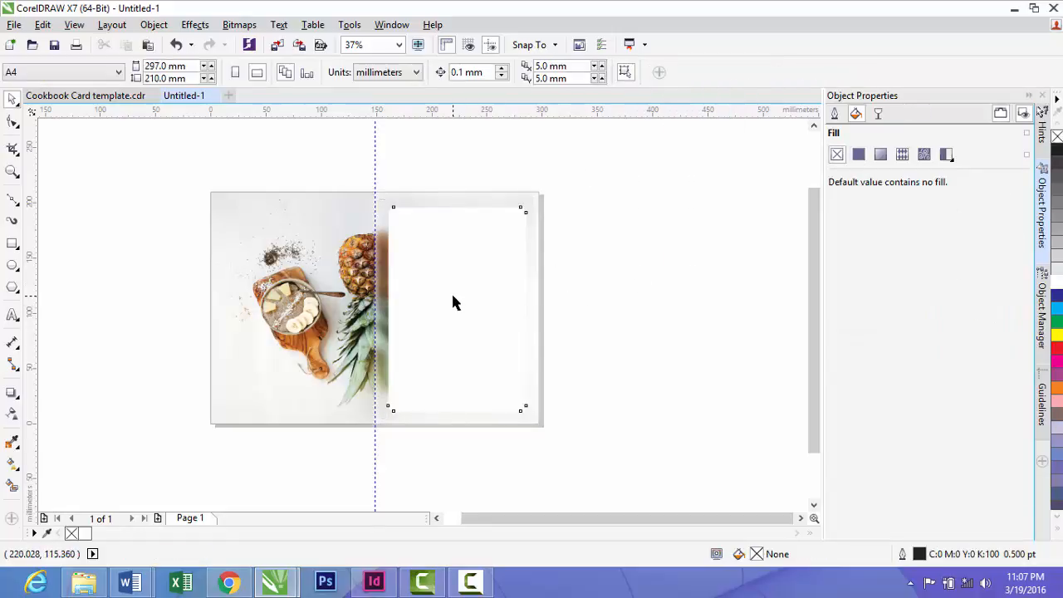
Apply a vertical linear transparency to the white panel, from opaque just below the page to fully transparent above the page's upper edge
{"action": "left_click", "coordinate": [453, 293]}
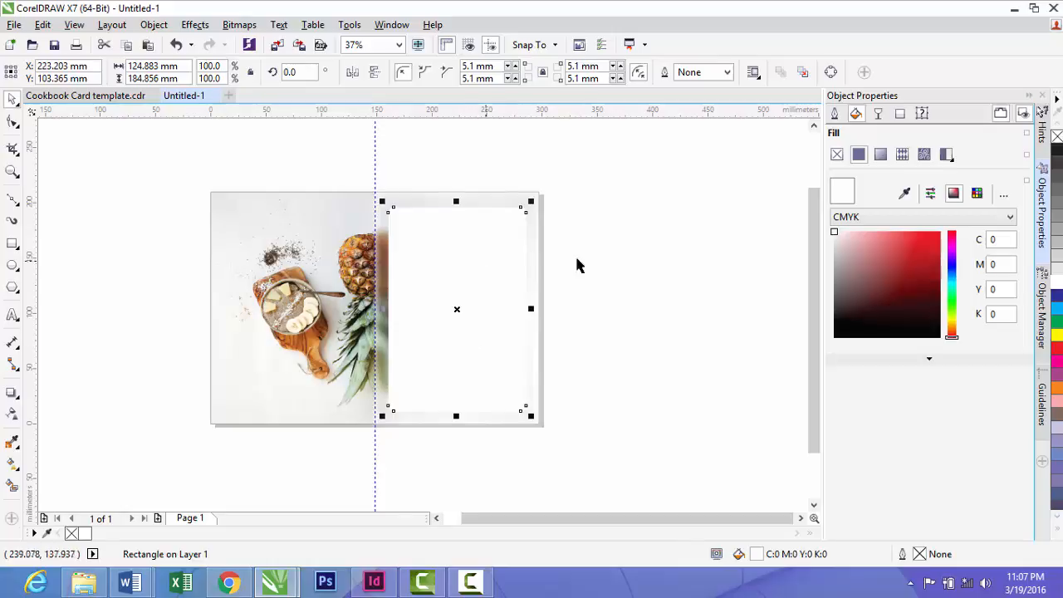
{"action": "left_click", "coordinate": [11, 415]}
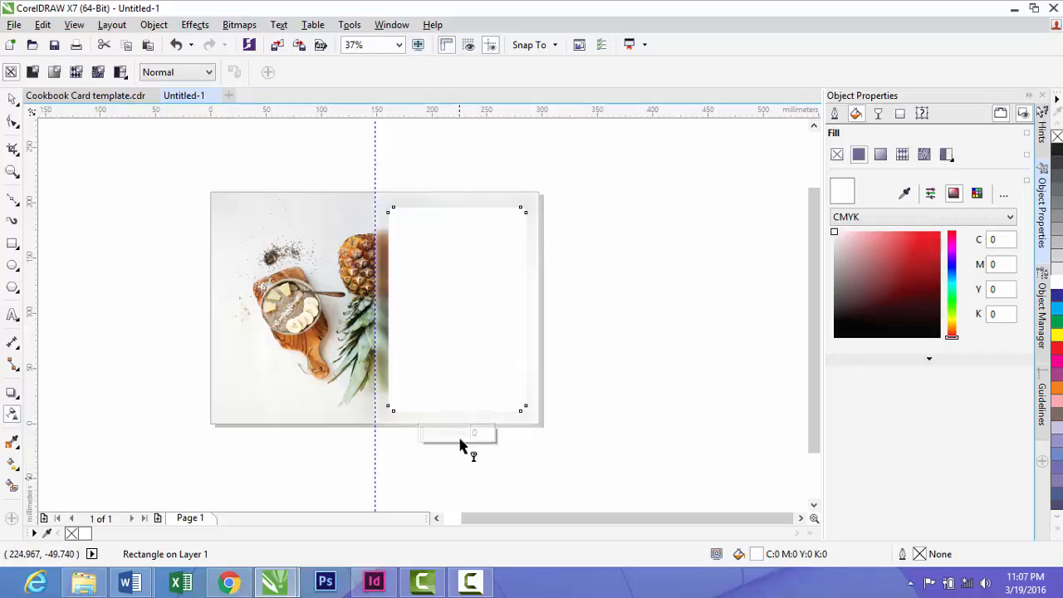
{"action": "left_click_drag", "start_coordinate": [459, 478], "coordinate": [461, 224]}
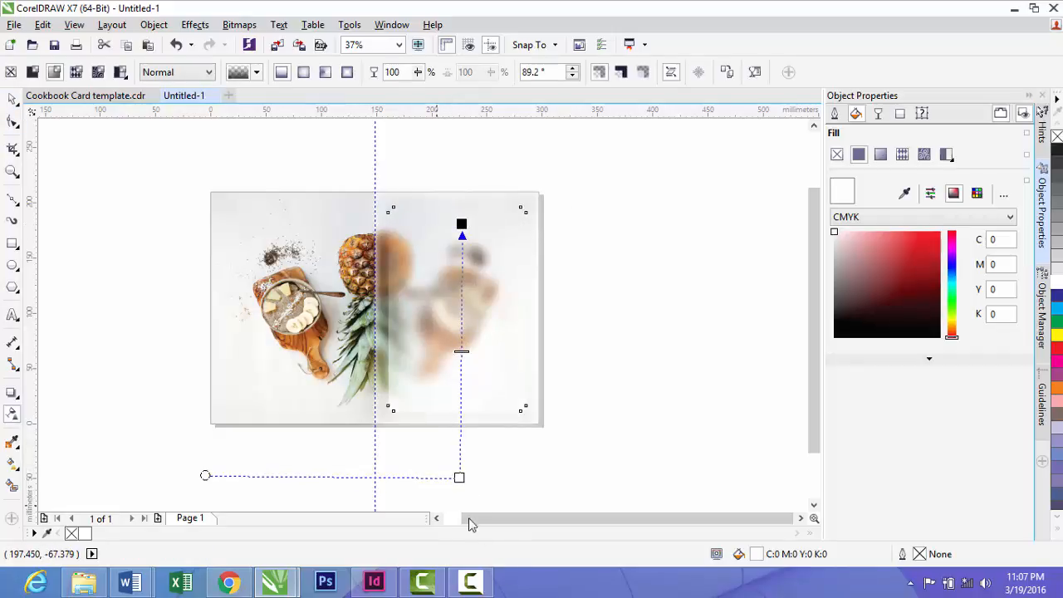
{"action": "left_click_drag", "start_coordinate": [459, 478], "coordinate": [463, 367]}
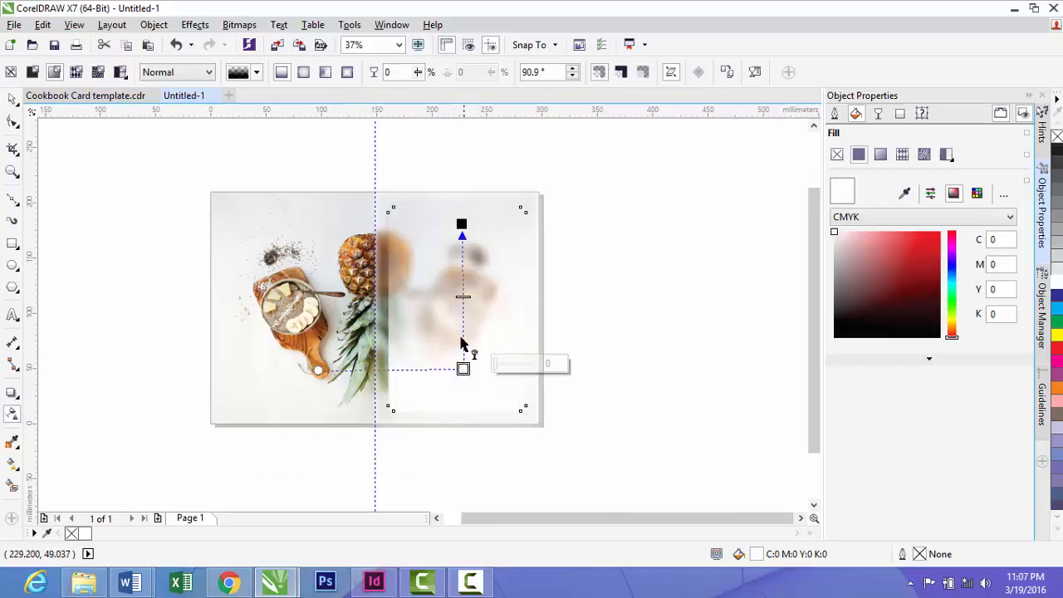
{"action": "left_click_drag", "start_coordinate": [463, 296], "coordinate": [460, 157]}
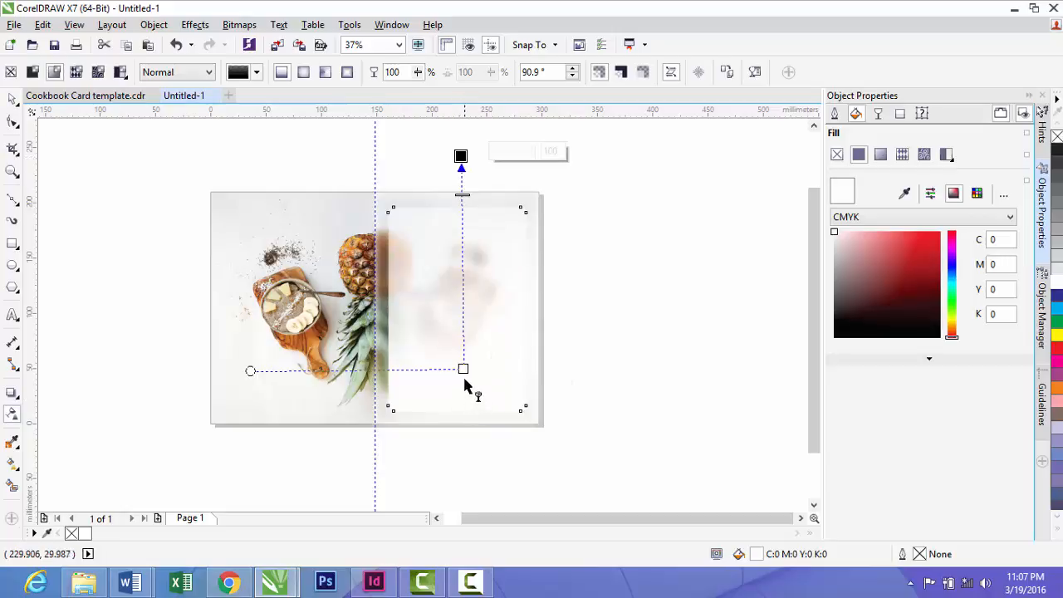
{"action": "left_click_drag", "start_coordinate": [463, 368], "coordinate": [463, 433]}
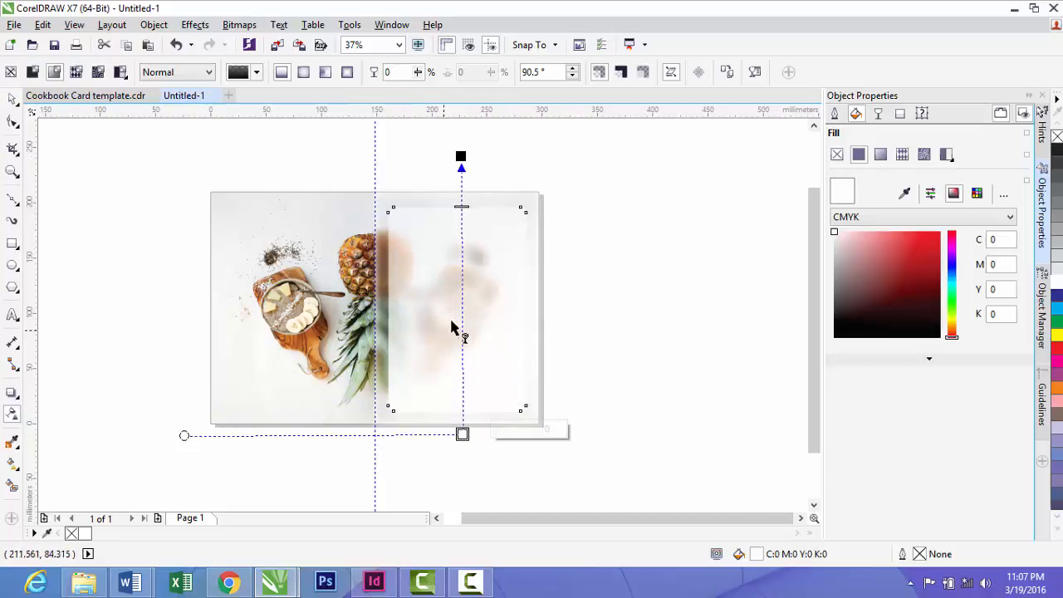
{"action": "left_click", "coordinate": [13, 99]}
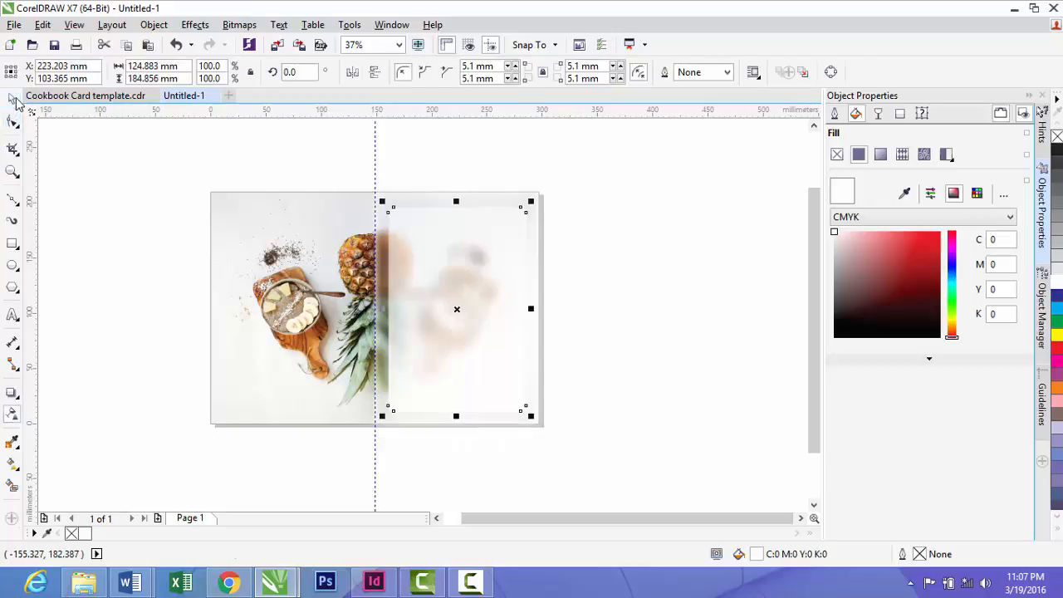
{"action": "left_click", "coordinate": [658, 312]}
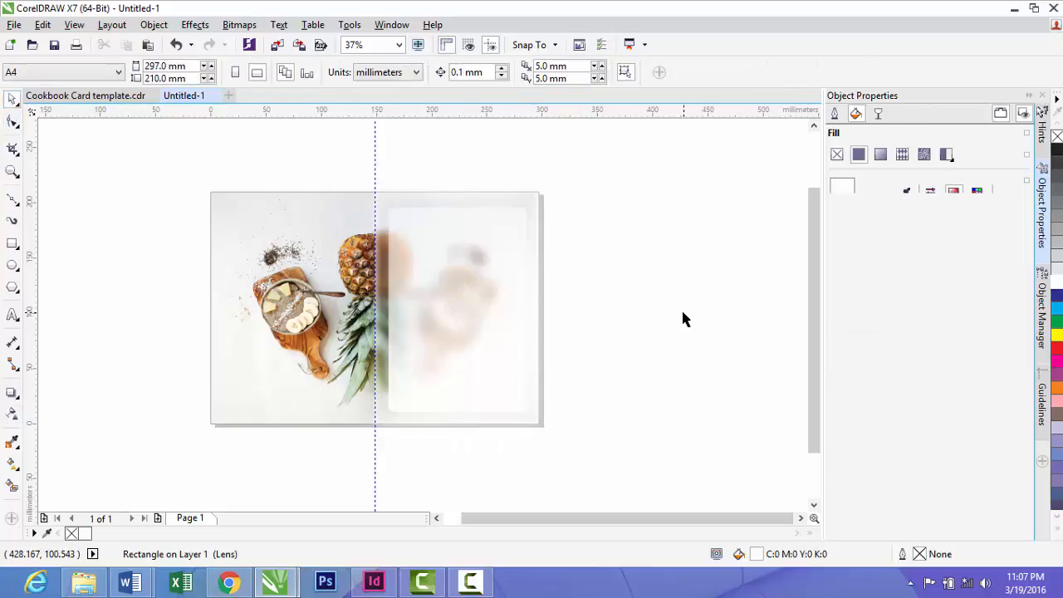
Check the text layout over the panel in the cookbook card template, and return to the new document
{"action": "left_click", "coordinate": [480, 307]}
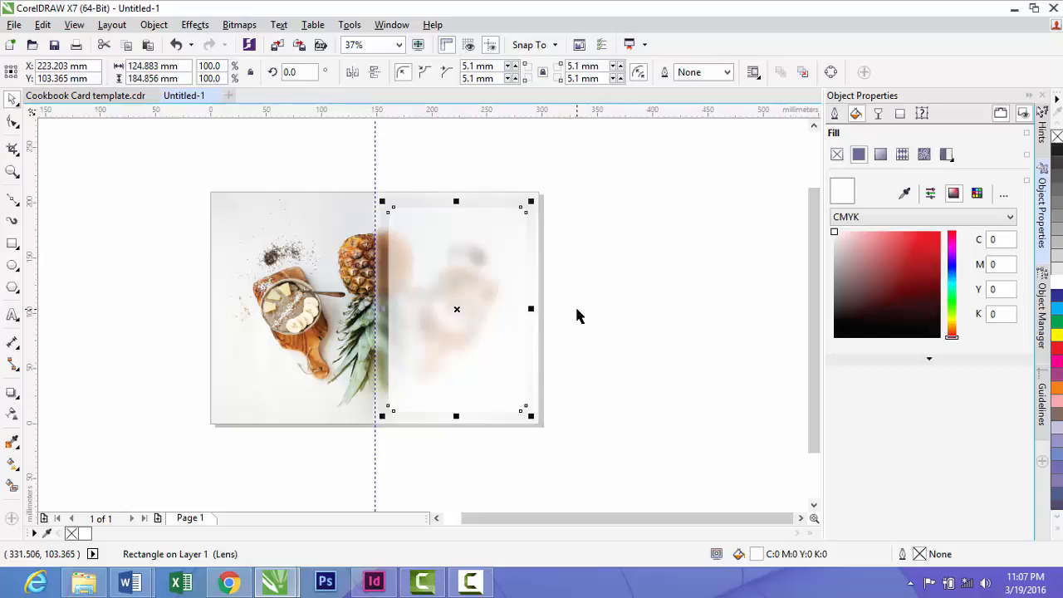
{"action": "left_click", "coordinate": [65, 98]}
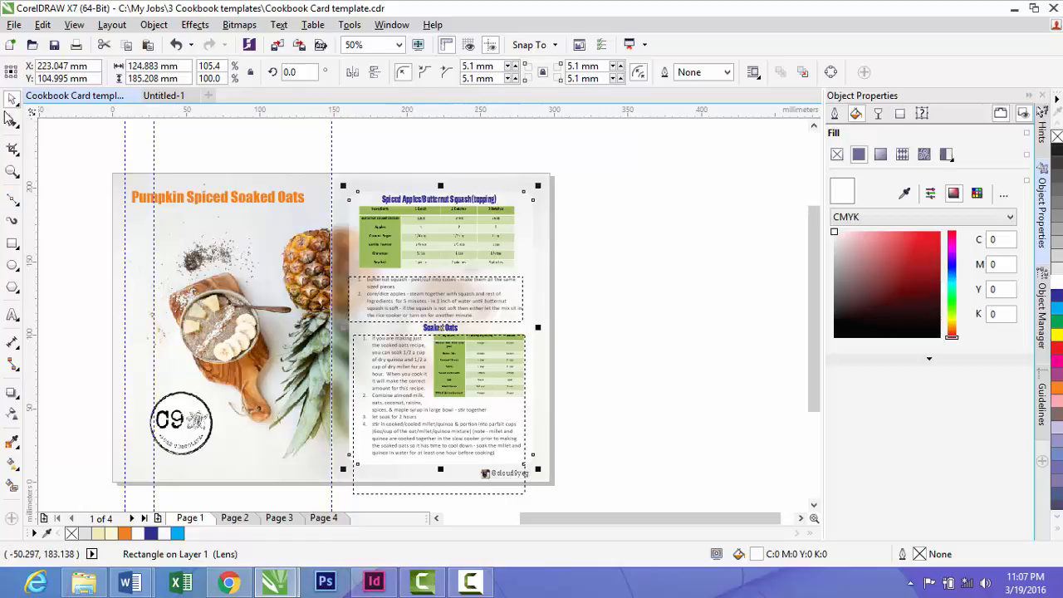
{"action": "left_click", "coordinate": [164, 96]}
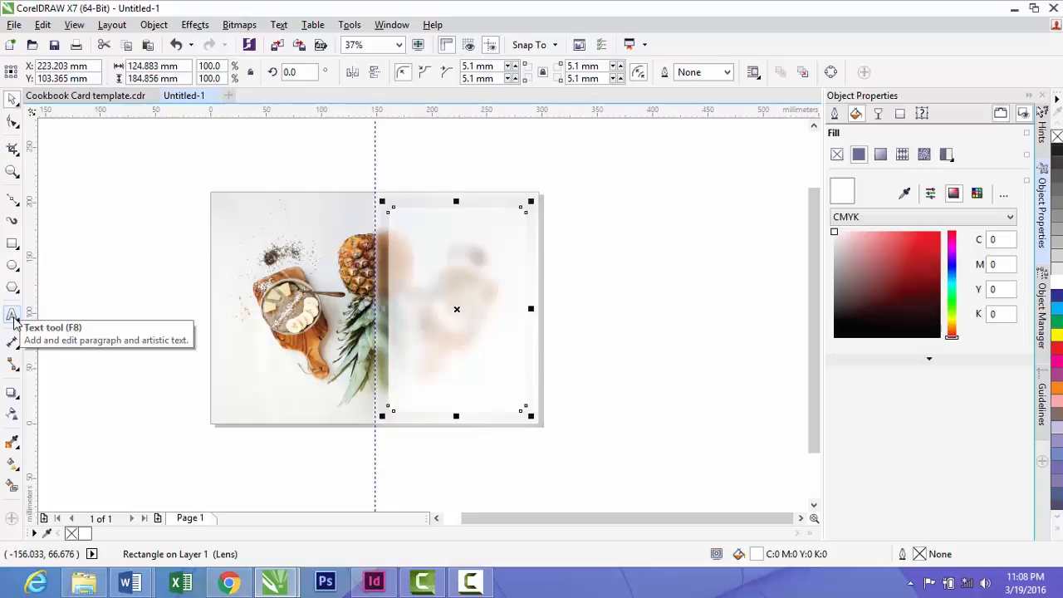
Create a paragraph text frame about 112.9 × 169.2 mm over the panel and enter several lines of placeholder text in 12 pt Arial
{"action": "left_click", "coordinate": [14, 320]}
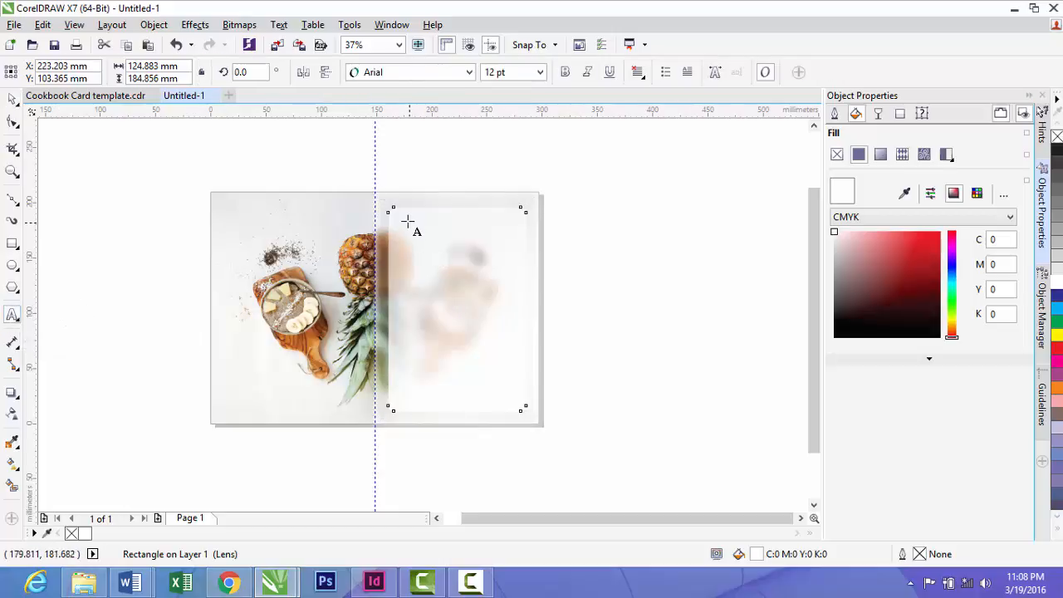
{"action": "left_click_drag", "start_coordinate": [401, 219], "coordinate": [526, 405]}
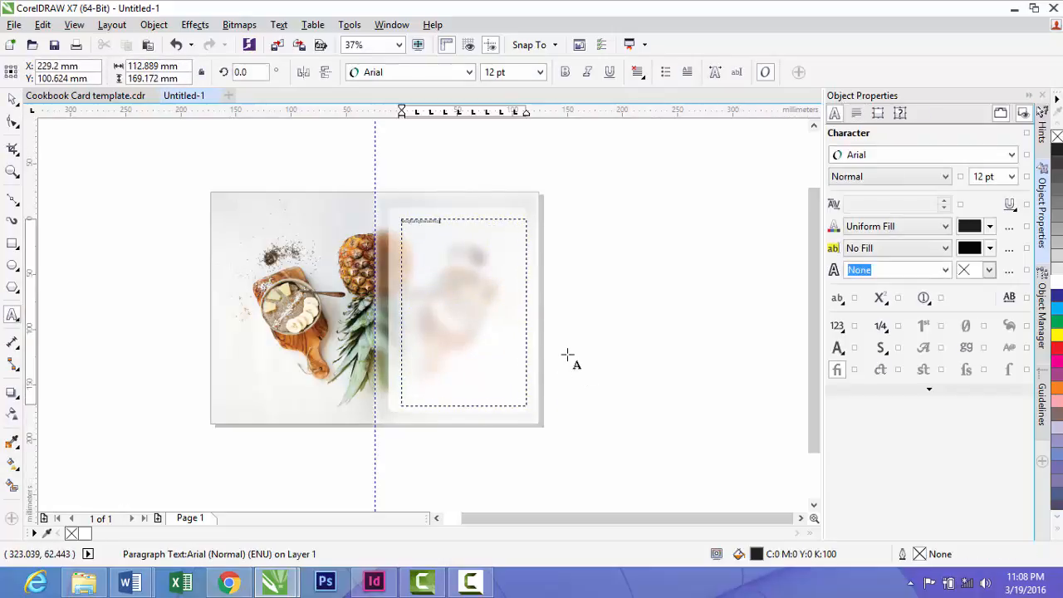
{"action": "type", "text": "uowieptuehjgdrcr"}
{"action": "key", "text": "Return"}
{"action": "key", "text": "Return"}
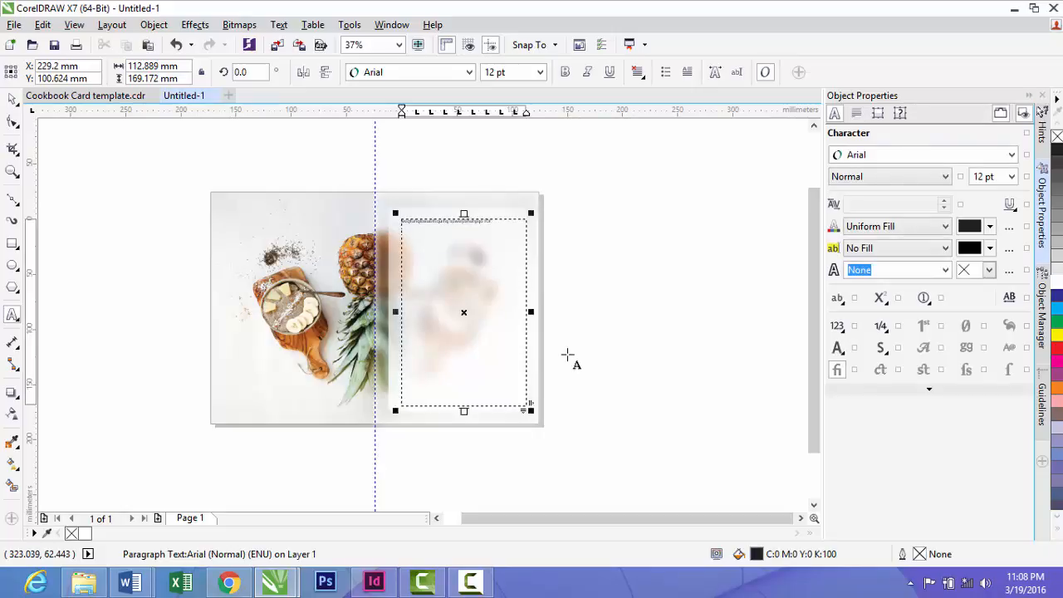
{"action": "type", "text": "ahwdwoqrd"}
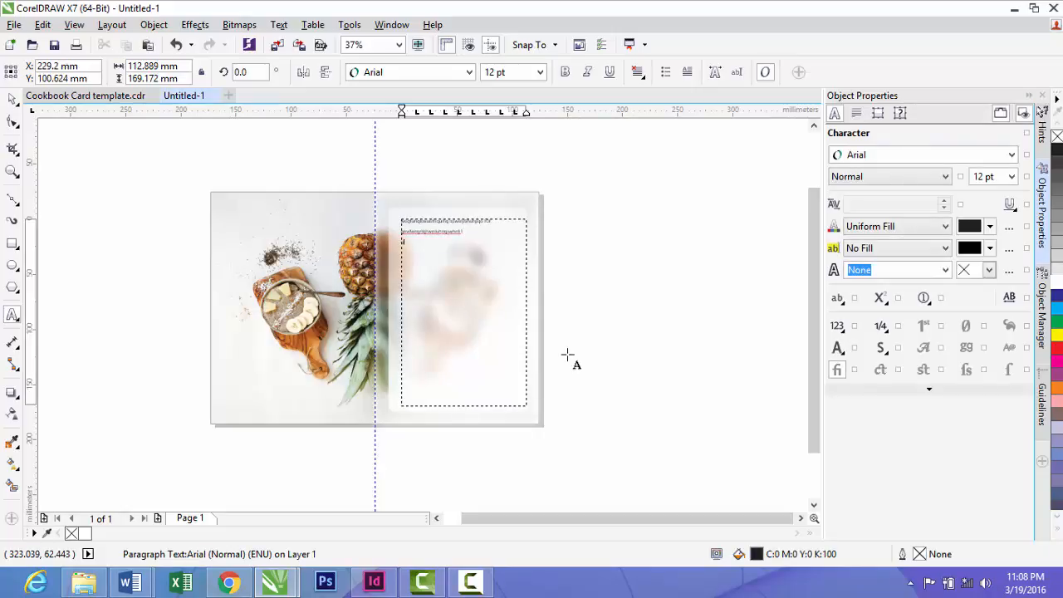
{"action": "type", "text": " thy hu"}
{"action": "key", "text": "Return"}
{"action": "key", "text": "Return"}
{"action": "type", "text": "qwoihgj"}
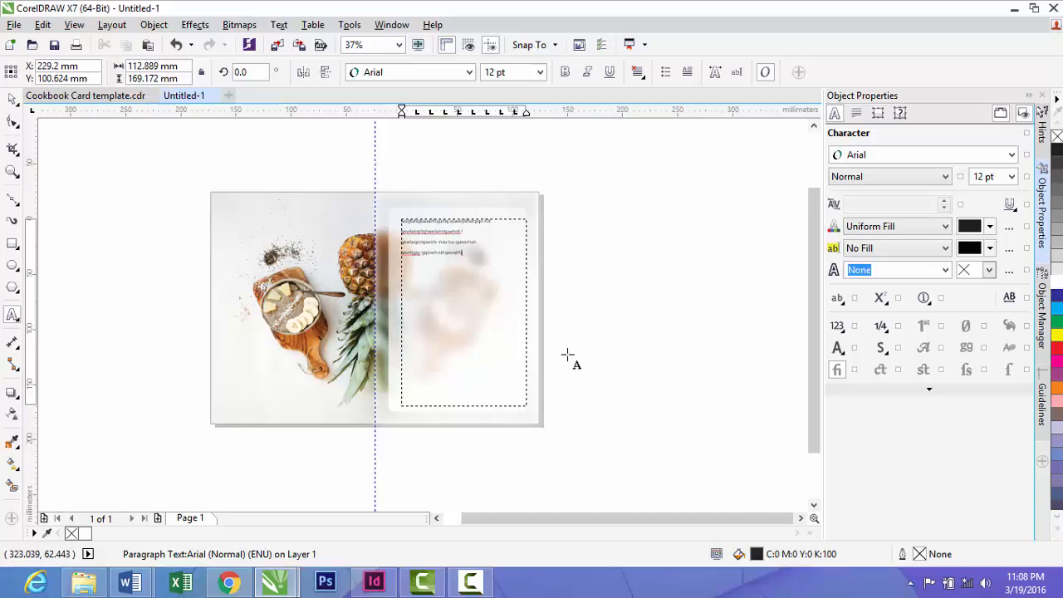
{"action": "key", "text": "Return"}
{"action": "type", "text": "fwdrxrt ut"}
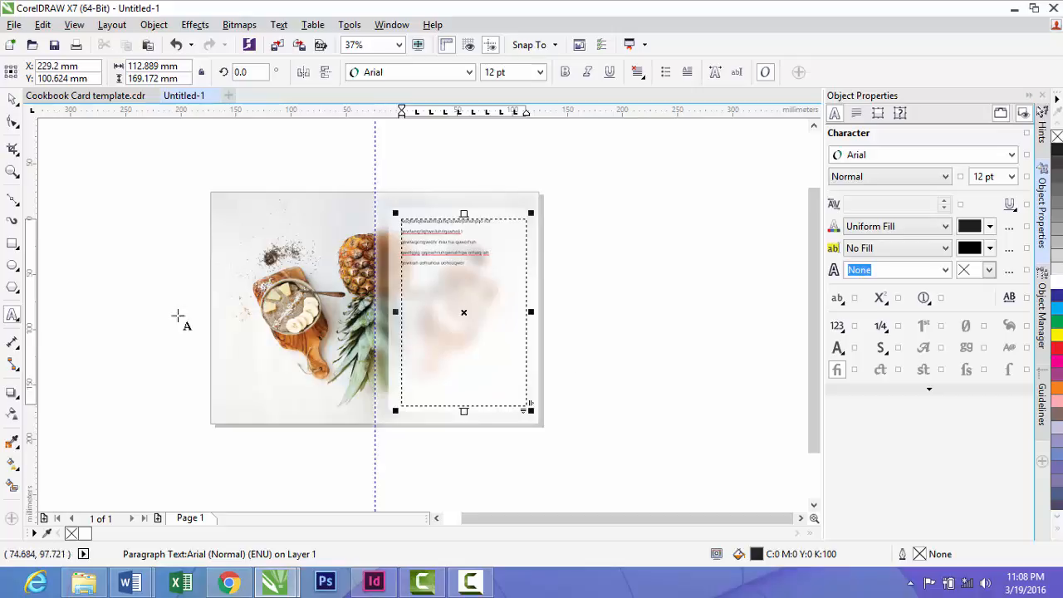
Adjust both sides of the text frame to make it about 108.7 mm wide inside the rounded panel
{"action": "left_click", "coordinate": [12, 100]}
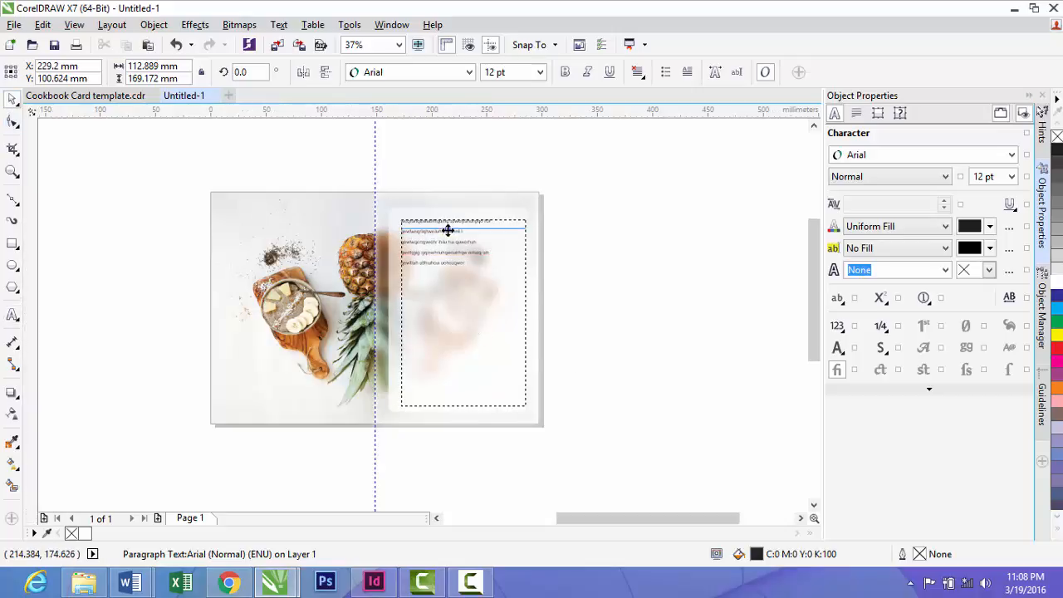
{"action": "scroll", "coordinate": [451, 224], "scroll_direction": "up", "scroll_amount": 4}
{"action": "scroll", "coordinate": [460, 285], "scroll_direction": "down", "scroll_amount": 4}
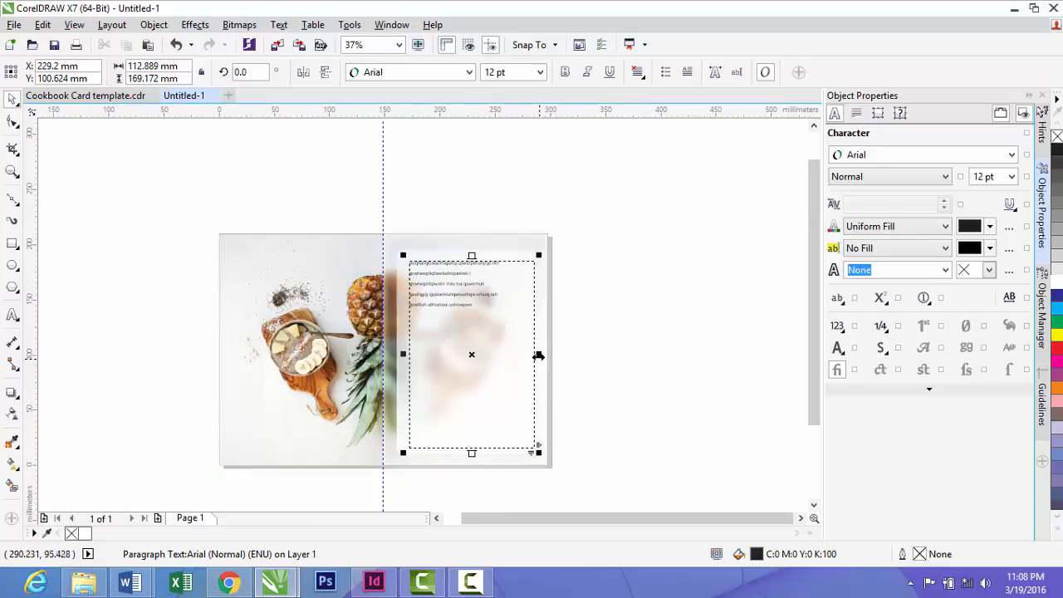
{"action": "mouse_move", "coordinate": [539, 354]}
{"action": "left_mouse_down"}
{"action": "mouse_move", "coordinate": [503, 354]}
{"action": "mouse_move", "coordinate": [525, 354]}
{"action": "left_mouse_up"}
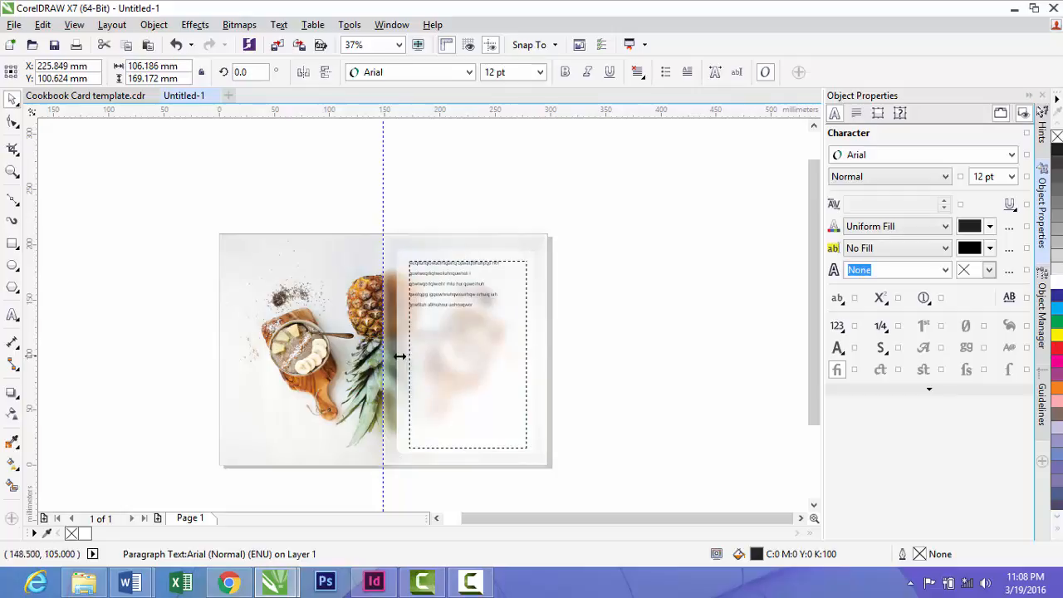
{"action": "left_click_drag", "start_coordinate": [404, 354], "coordinate": [400, 354]}
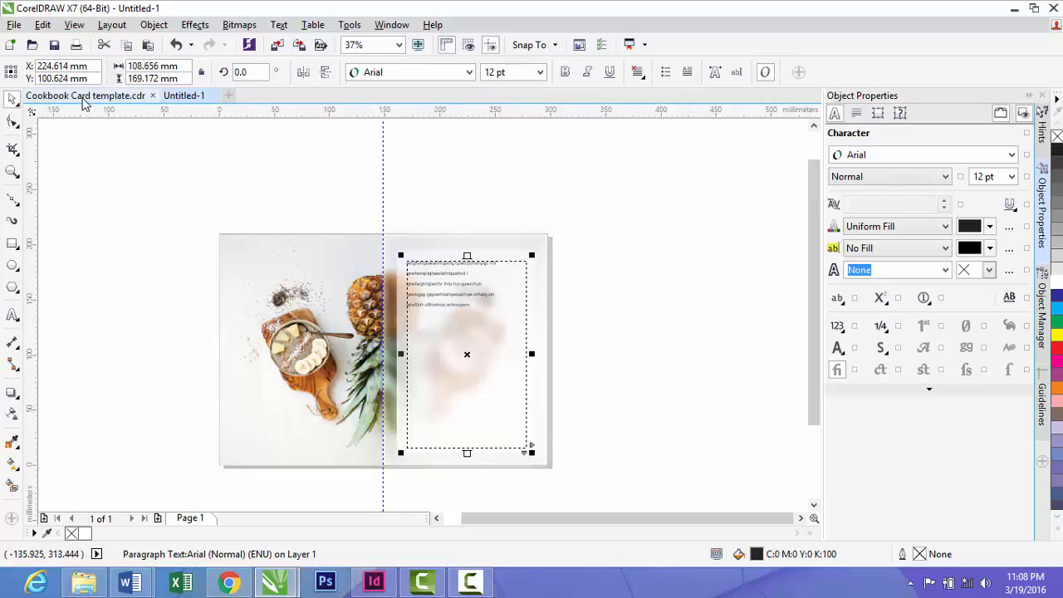
In the cookbook card template, delete the recipe texts, tables, headings, social handle and rounded panel from page 1's right half
{"action": "left_click", "coordinate": [79, 96]}
{"action": "left_click", "coordinate": [404, 288]}
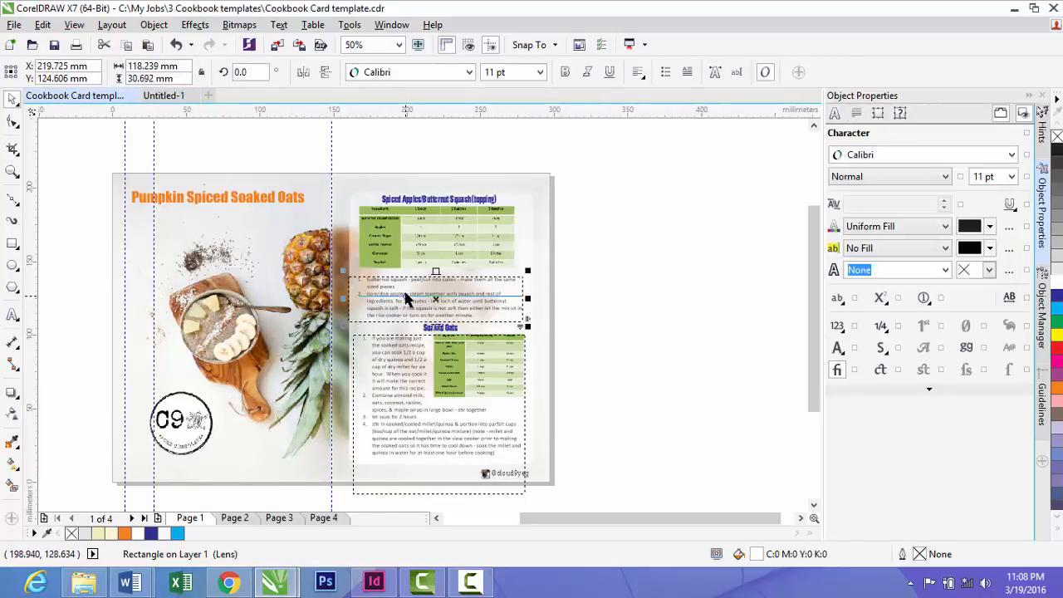
{"action": "left_click", "coordinate": [337, 153]}
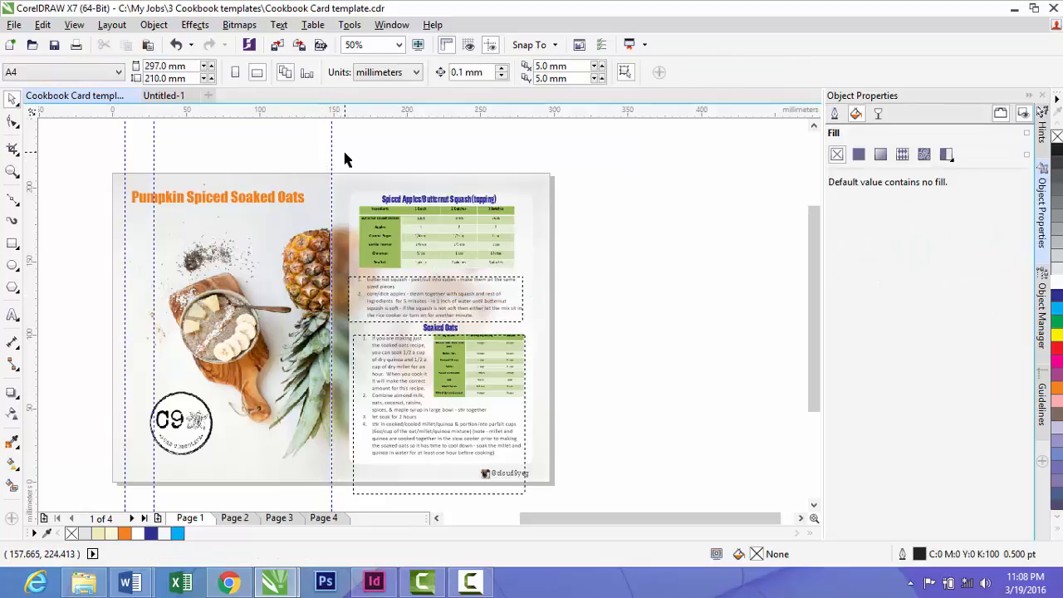
{"action": "left_click_drag", "start_coordinate": [339, 155], "coordinate": [569, 472]}
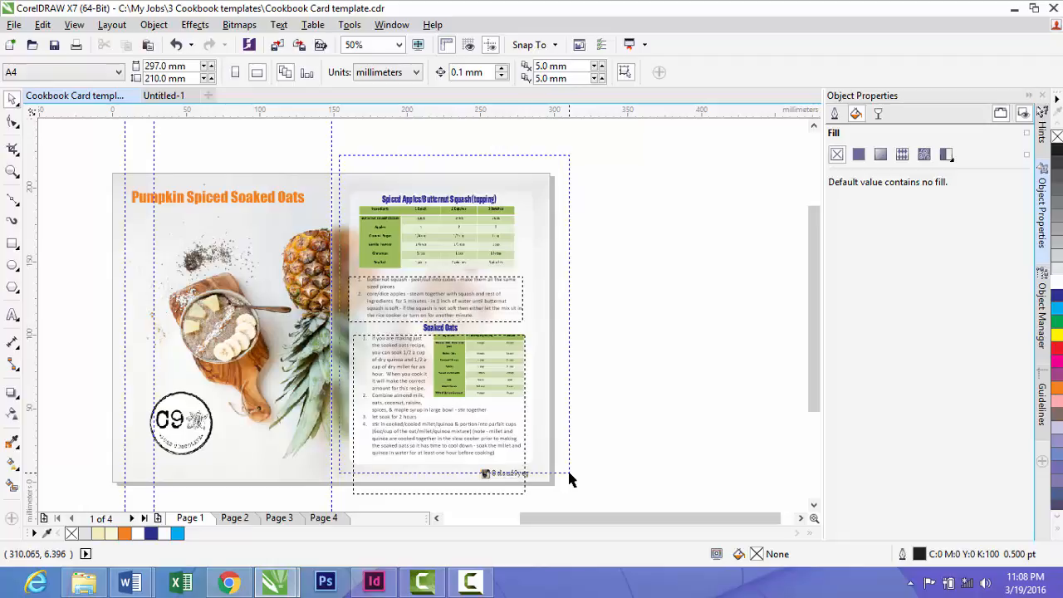
{"action": "mouse_move", "coordinate": [569, 478]}
{"action": "left_mouse_down"}
{"action": "mouse_move", "coordinate": [545, 482]}
{"action": "mouse_move", "coordinate": [544, 466]}
{"action": "mouse_move", "coordinate": [536, 493]}
{"action": "mouse_move", "coordinate": [557, 509]}
{"action": "mouse_move", "coordinate": [559, 463]}
{"action": "mouse_move", "coordinate": [572, 463]}
{"action": "left_mouse_up"}
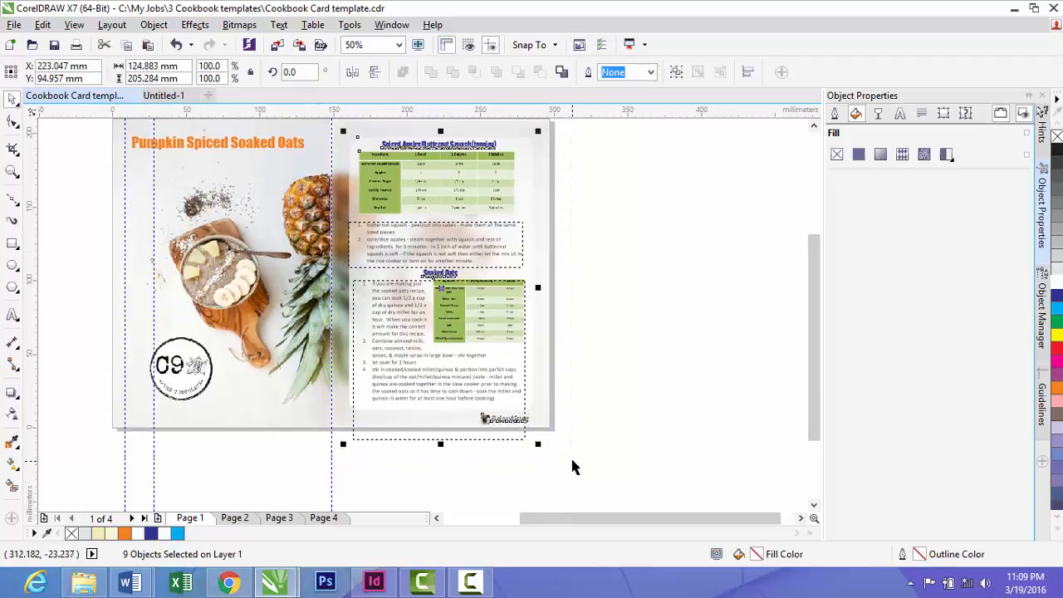
{"action": "key", "text": "Delete"}
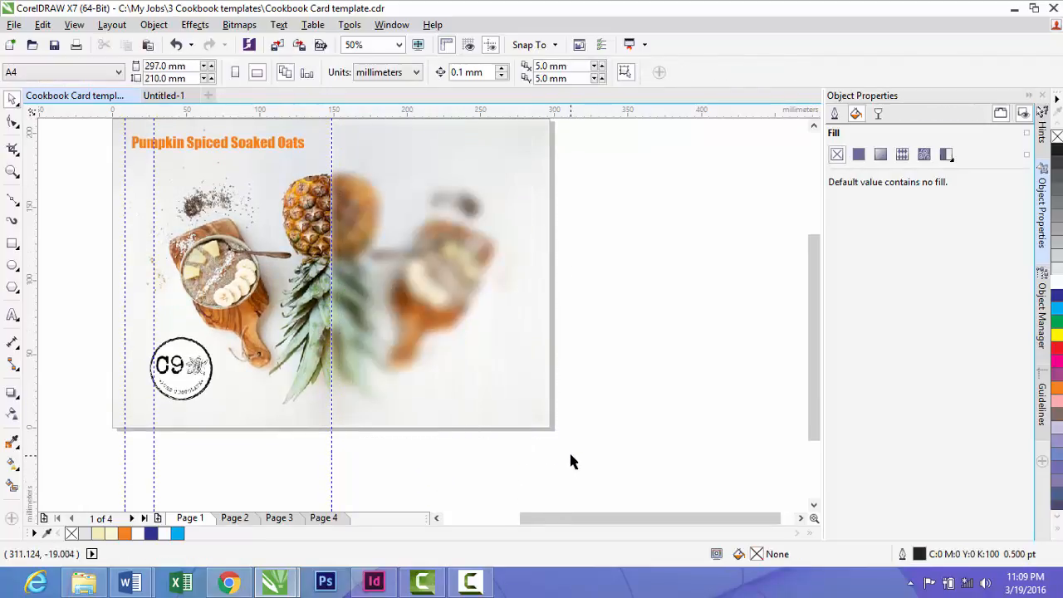
Undo the deletion in the cookbook card template, and paste its recipe texts, tables, headings, handle and panel into the new document's right half
{"action": "key", "text": "ctrl+z"}
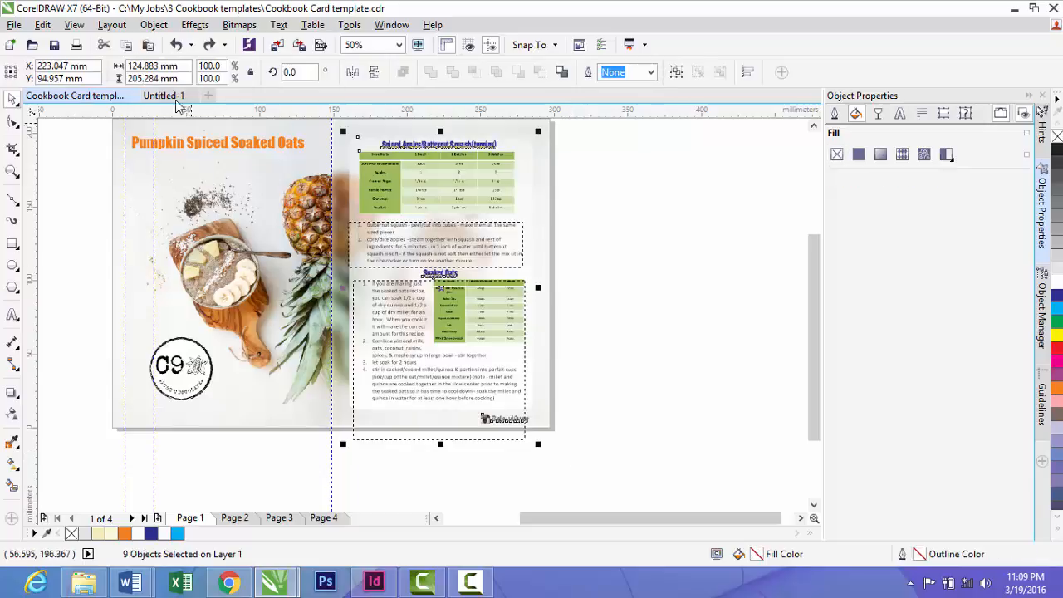
{"action": "left_click", "coordinate": [170, 96]}
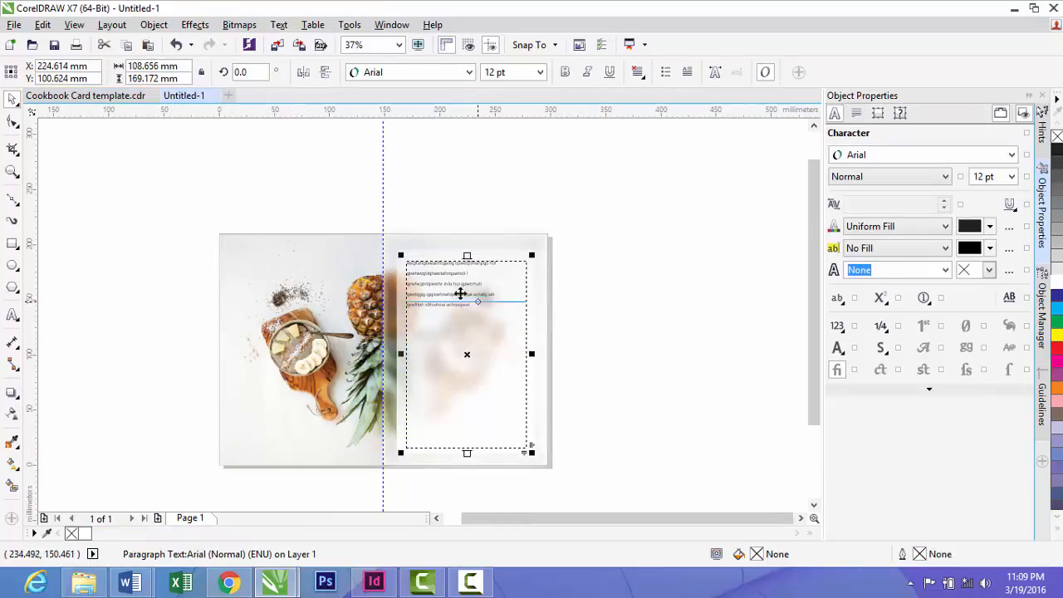
{"action": "left_click_drag", "start_coordinate": [391, 201], "coordinate": [619, 490]}
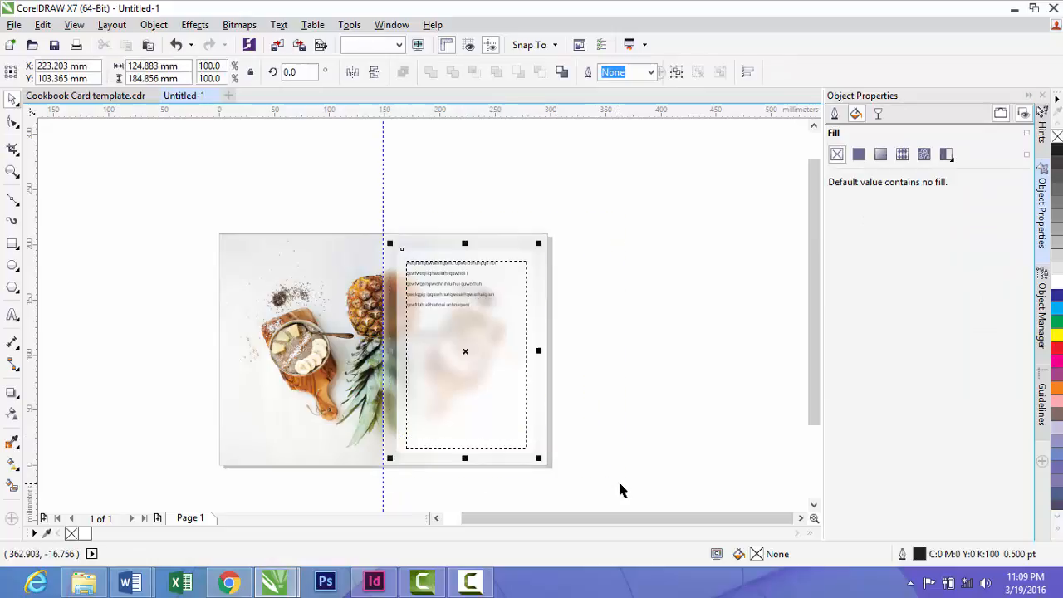
{"action": "key", "text": "ctrl+v"}
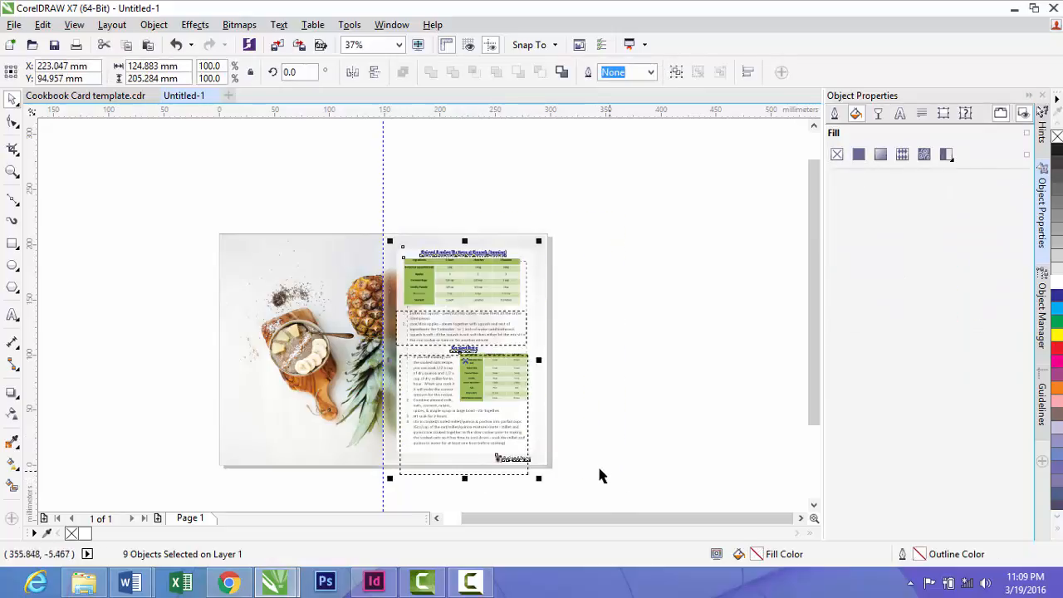
{"action": "left_click", "coordinate": [610, 497]}
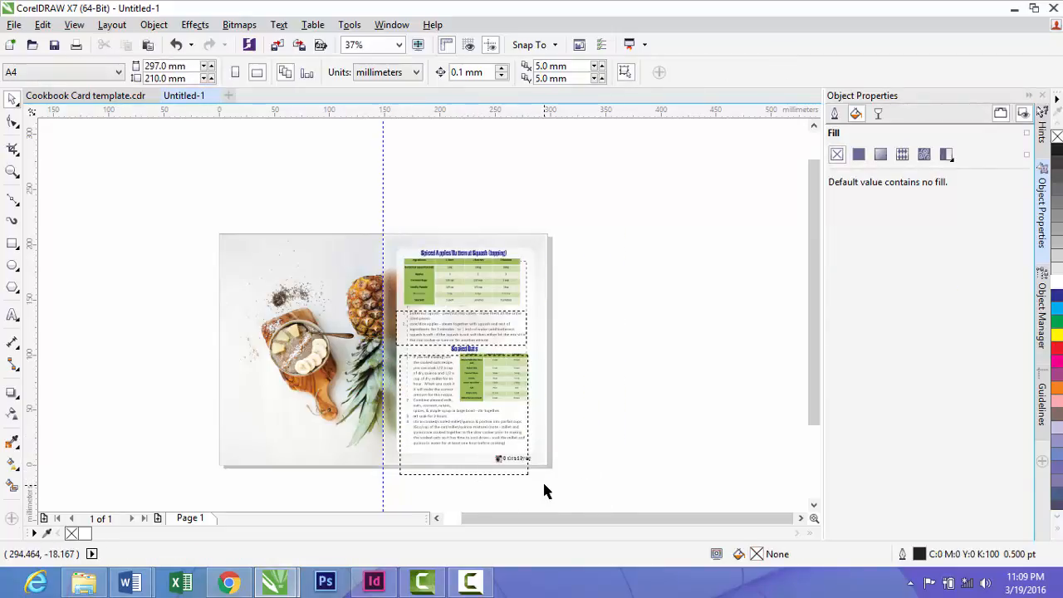
Examine the Instagram icon and social handle below the recipe panel
{"action": "scroll", "coordinate": [536, 480], "scroll_direction": "up", "scroll_amount": 2}
{"action": "scroll", "coordinate": [455, 469], "scroll_direction": "up", "scroll_amount": 2}
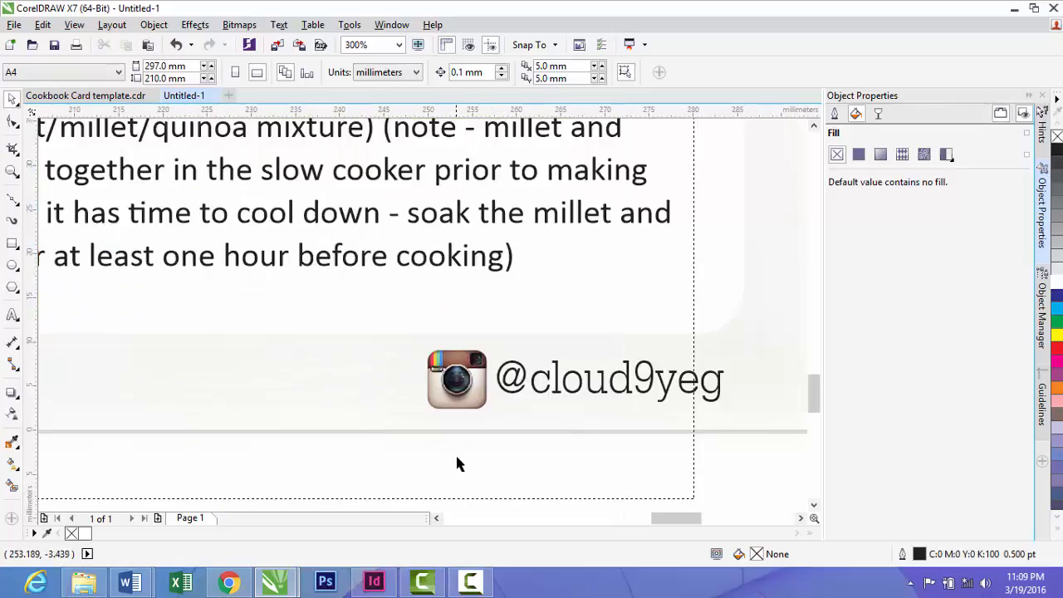
{"action": "left_click", "coordinate": [448, 375]}
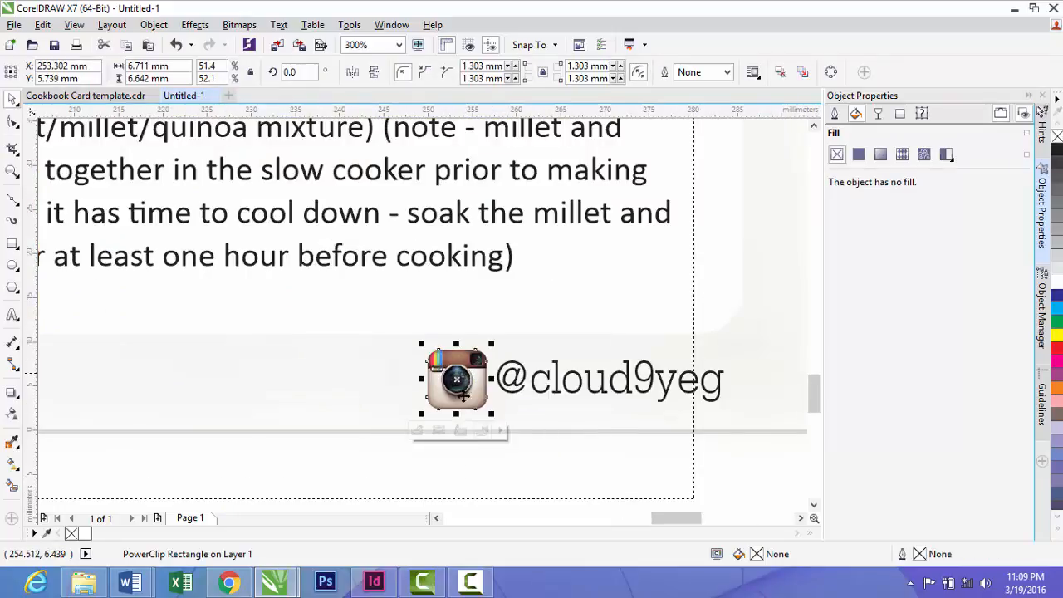
{"action": "scroll", "coordinate": [464, 397], "scroll_direction": "down", "scroll_amount": 1}
{"action": "left_click", "coordinate": [461, 433]}
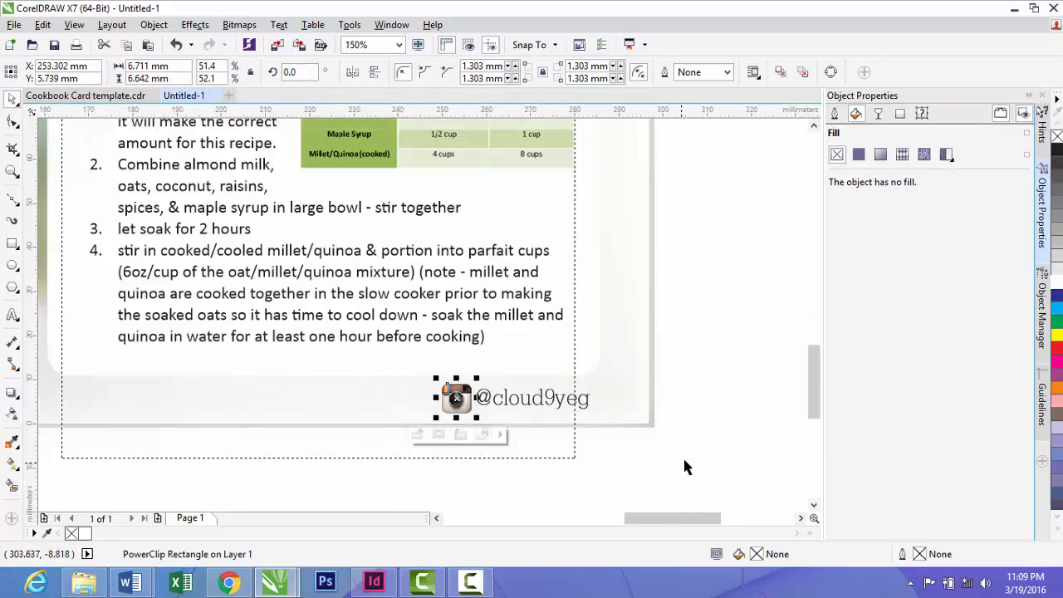
{"action": "left_click", "coordinate": [462, 407]}
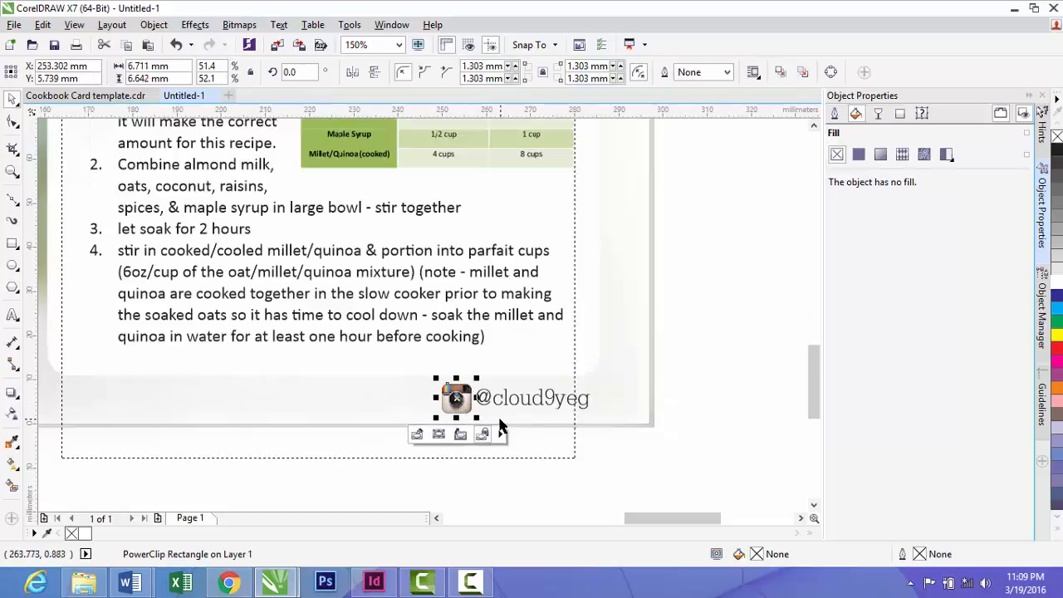
{"action": "scroll", "coordinate": [499, 429], "scroll_direction": "down", "scroll_amount": 1}
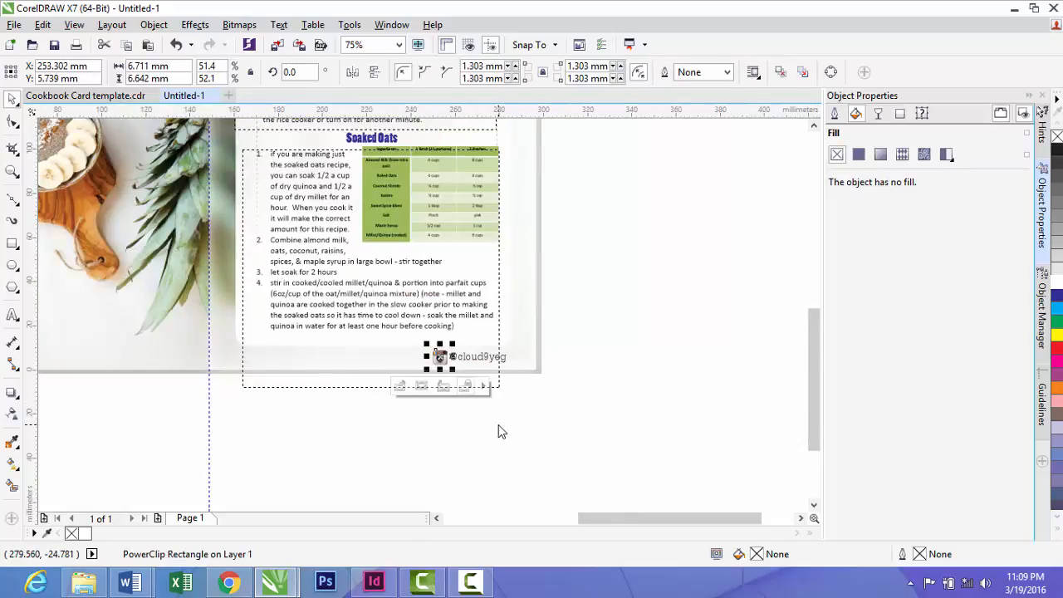
Import Instagram.eps as editable with text as curves, and place it just below the recipe text
{"action": "left_click", "coordinate": [15, 25]}
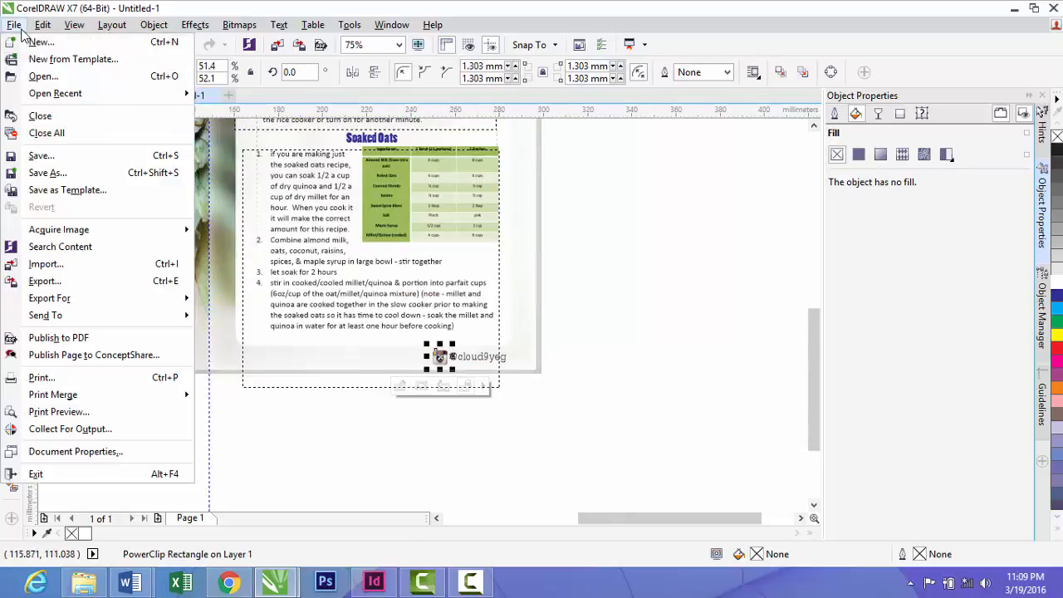
{"action": "left_click", "coordinate": [50, 264]}
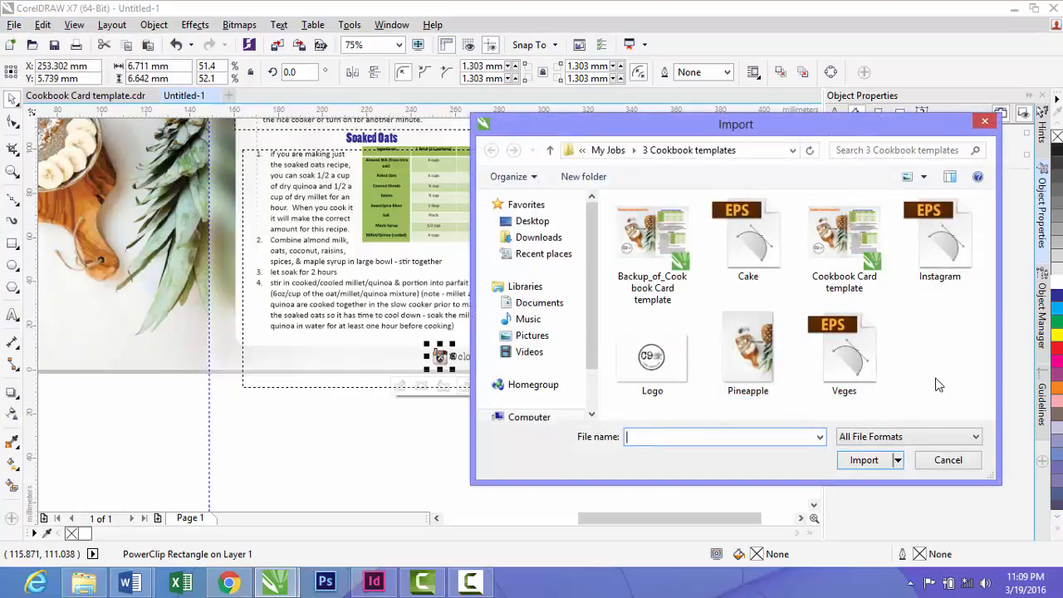
{"action": "left_click", "coordinate": [655, 364]}
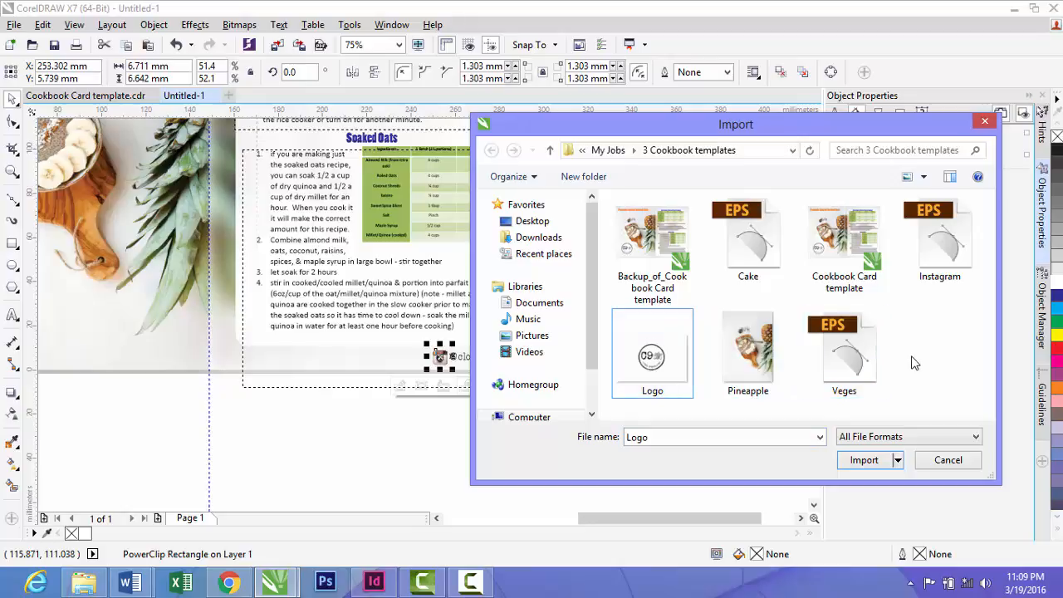
{"action": "left_click", "coordinate": [943, 253]}
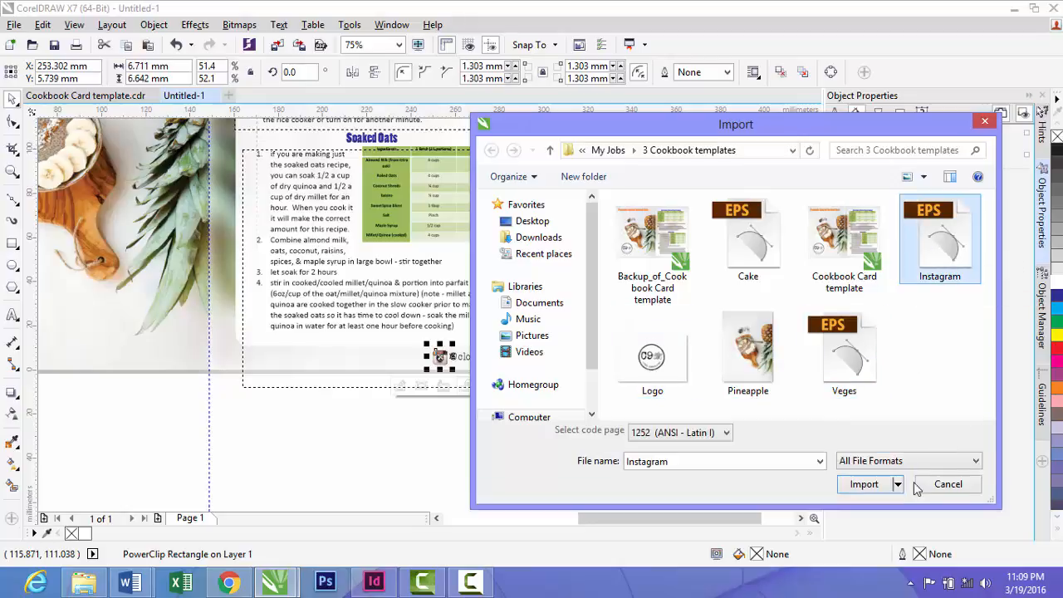
{"action": "left_click", "coordinate": [866, 485]}
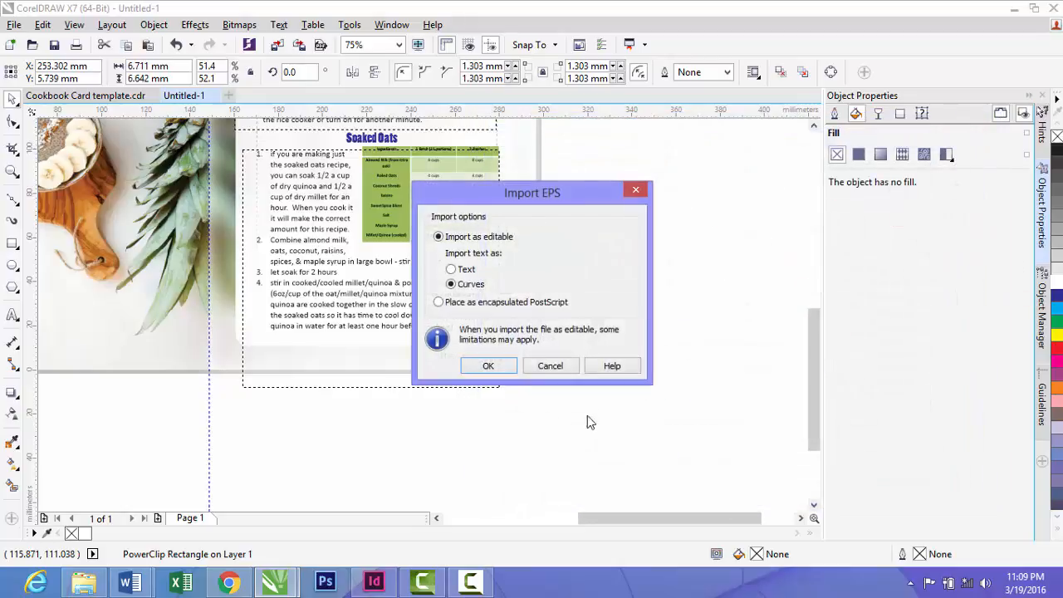
{"action": "left_click", "coordinate": [484, 368]}
{"action": "left_click", "coordinate": [327, 355]}
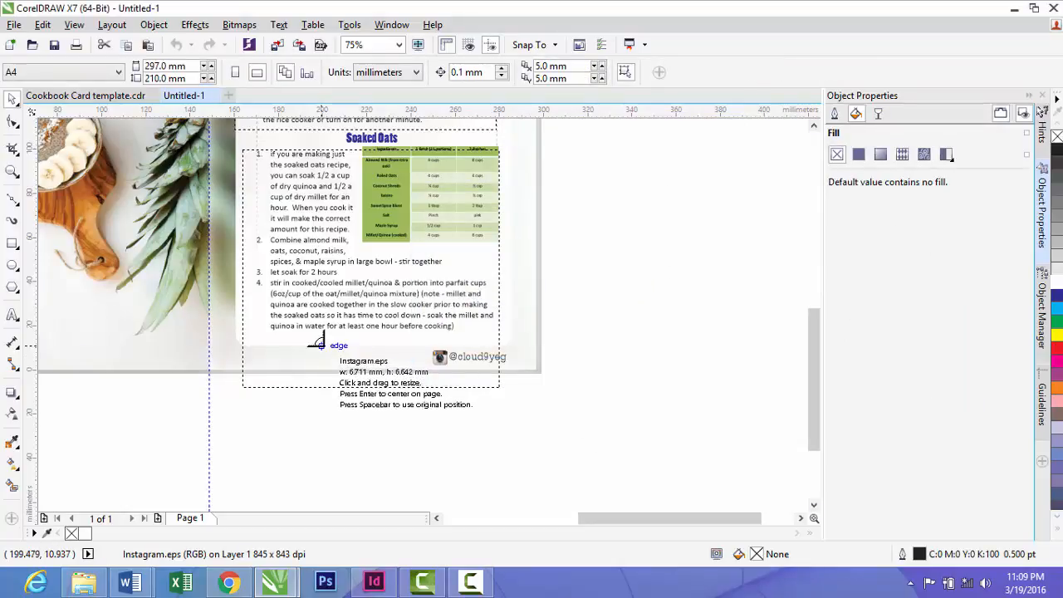
Try the imported Instagram icon beside the existing icon and social handle, and discard the extra copy
{"action": "scroll", "coordinate": [327, 355], "scroll_direction": "up", "scroll_amount": 1}
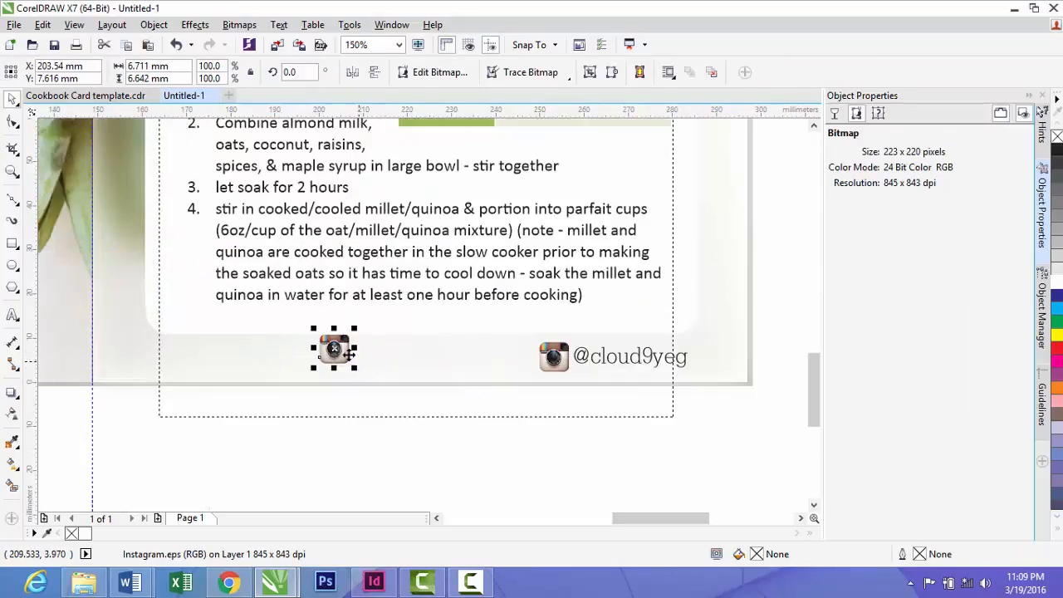
{"action": "scroll", "coordinate": [341, 348], "scroll_direction": "up", "scroll_amount": 2}
{"action": "scroll", "coordinate": [349, 343], "scroll_direction": "down", "scroll_amount": 2}
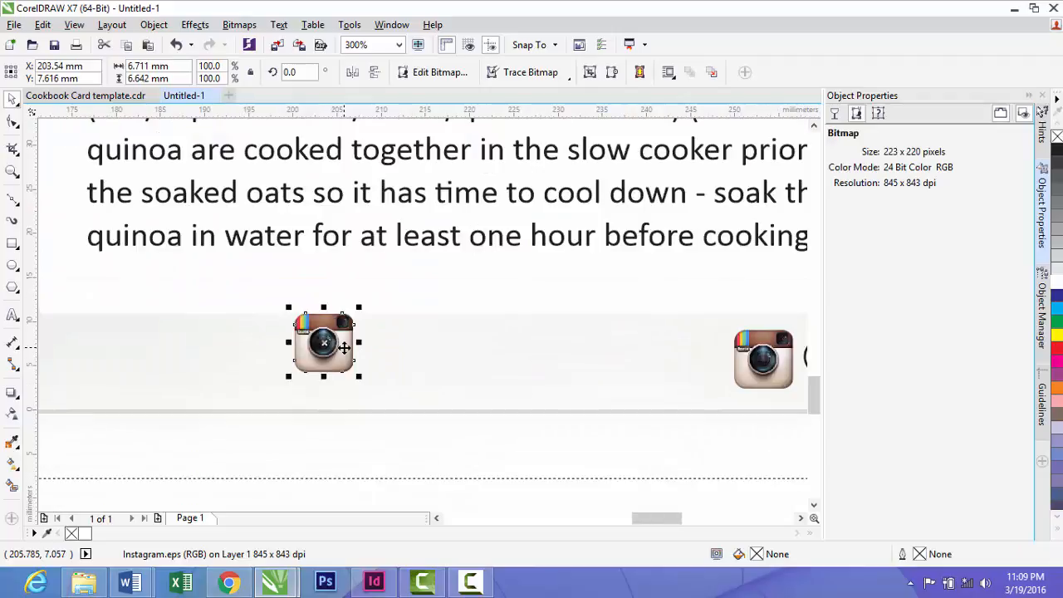
{"action": "scroll", "coordinate": [356, 351], "scroll_direction": "down", "scroll_amount": 1}
{"action": "left_click_drag", "start_coordinate": [359, 344], "coordinate": [432, 347]}
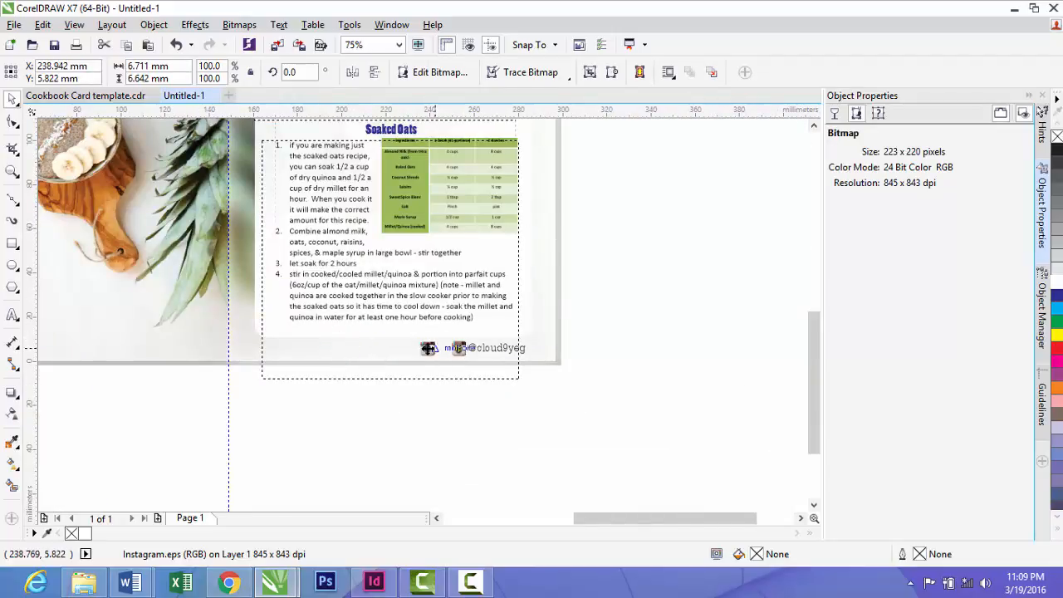
{"action": "left_click", "coordinate": [436, 419]}
{"action": "scroll", "coordinate": [363, 419], "scroll_direction": "down", "scroll_amount": 1}
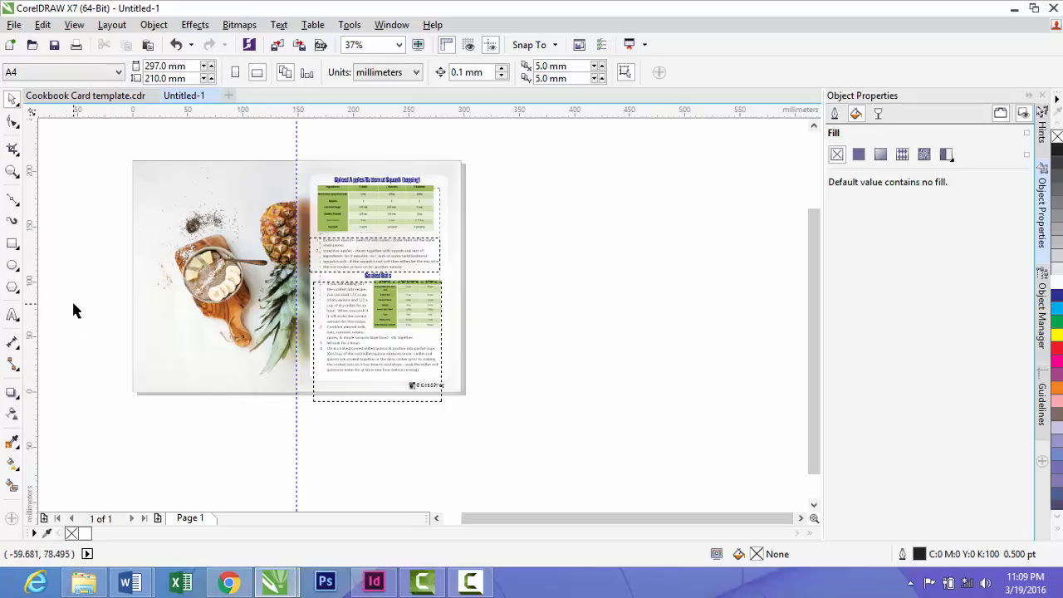
Import Logo.jpg at its original size and position it over the lower part of the pineapple photo
{"action": "left_click", "coordinate": [15, 24]}
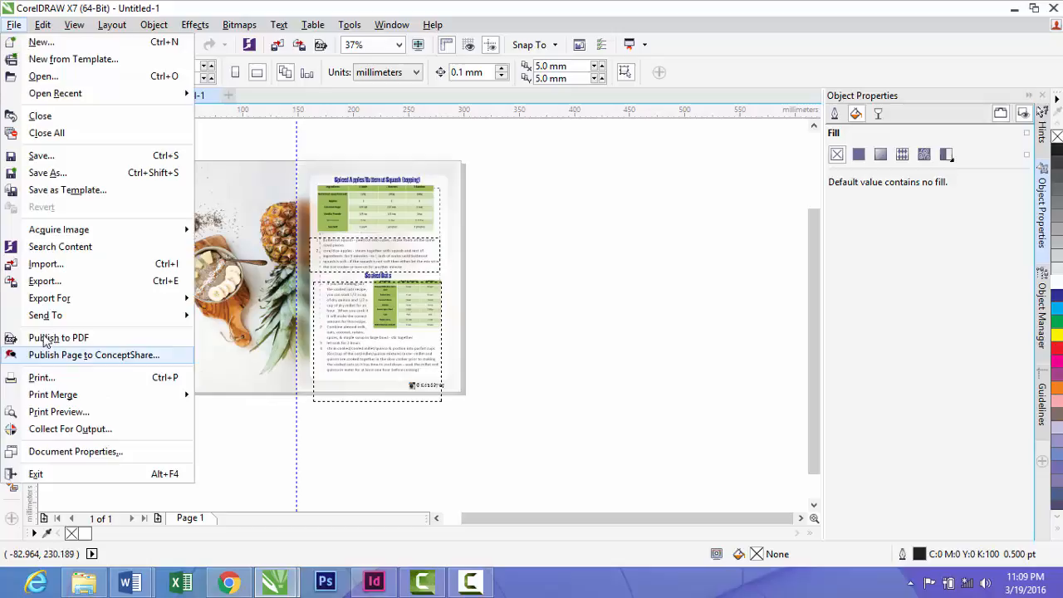
{"action": "left_click", "coordinate": [50, 263]}
{"action": "left_click", "coordinate": [656, 355]}
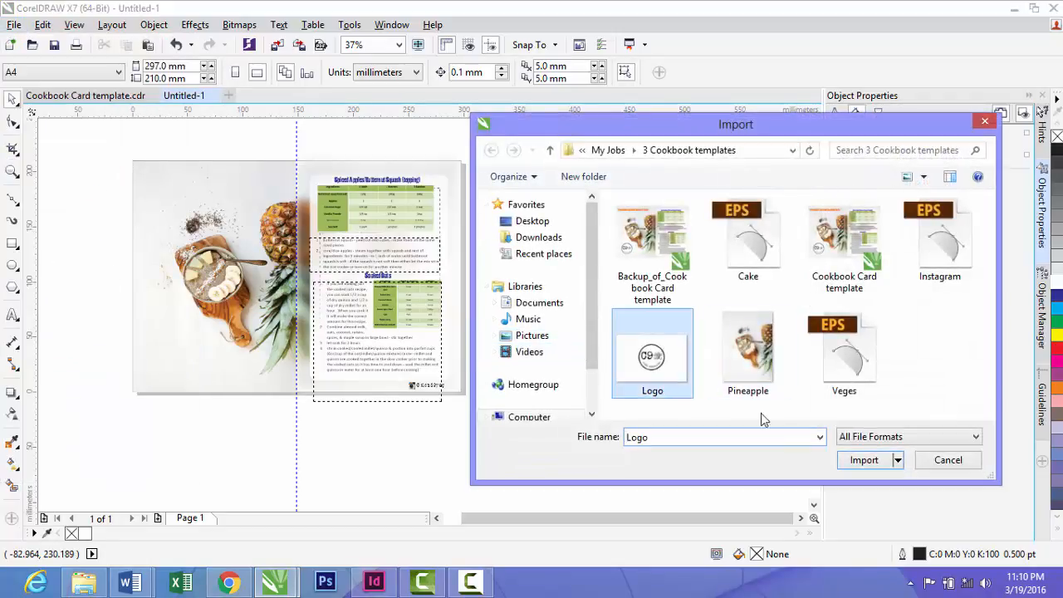
{"action": "left_click", "coordinate": [862, 459]}
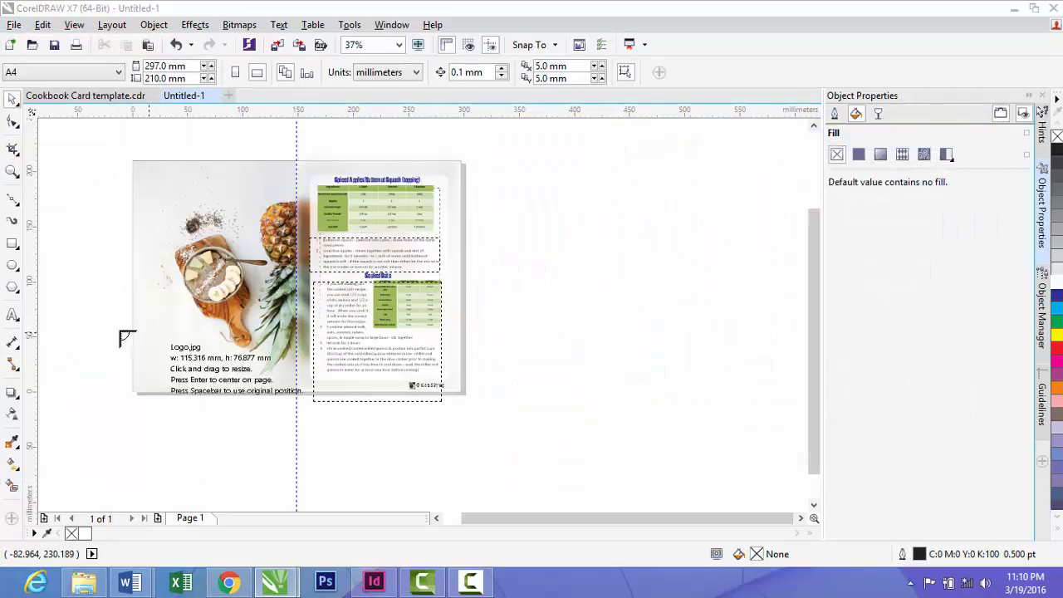
{"action": "left_click", "coordinate": [164, 329]}
{"action": "scroll", "coordinate": [225, 394], "scroll_direction": "up", "scroll_amount": 2}
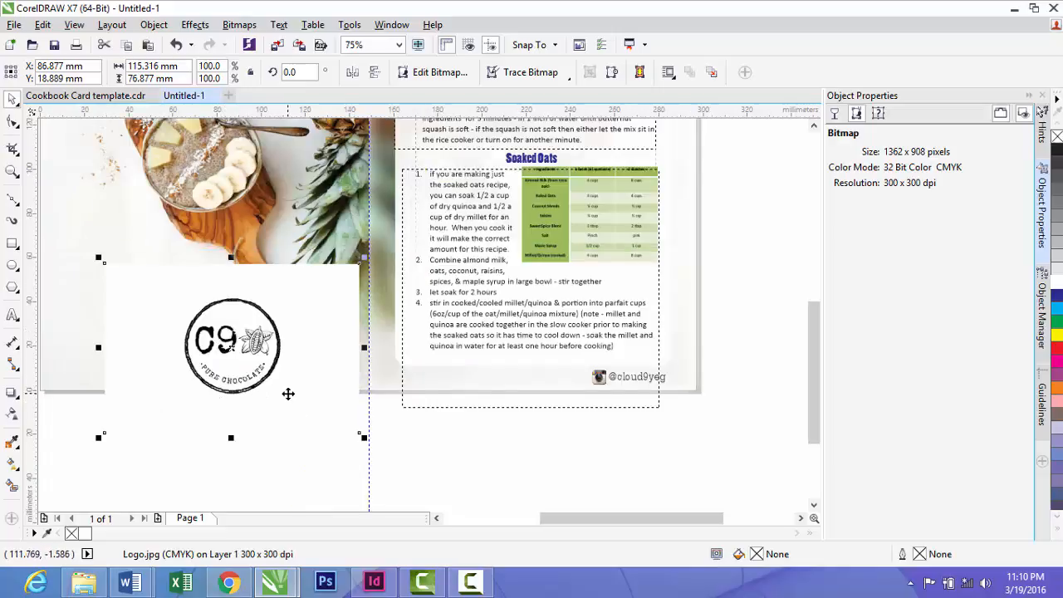
{"action": "left_click_drag", "start_coordinate": [288, 394], "coordinate": [277, 331]}
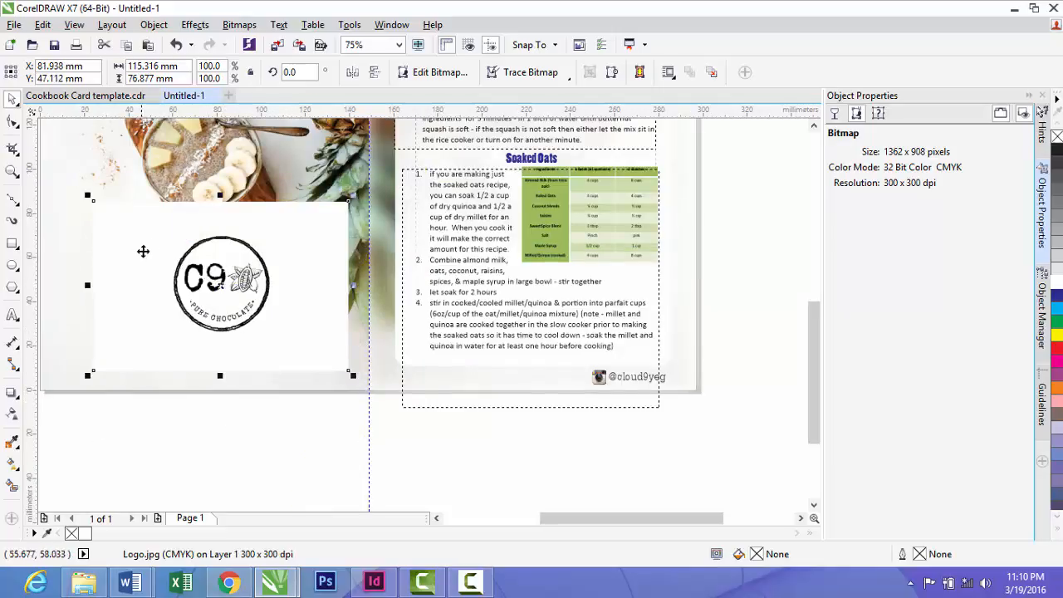
Draw an ellipse about 53.6 × 50.1 mm around the circular C9 logo artwork
{"action": "scroll", "coordinate": [177, 243], "scroll_direction": "up", "scroll_amount": 2}
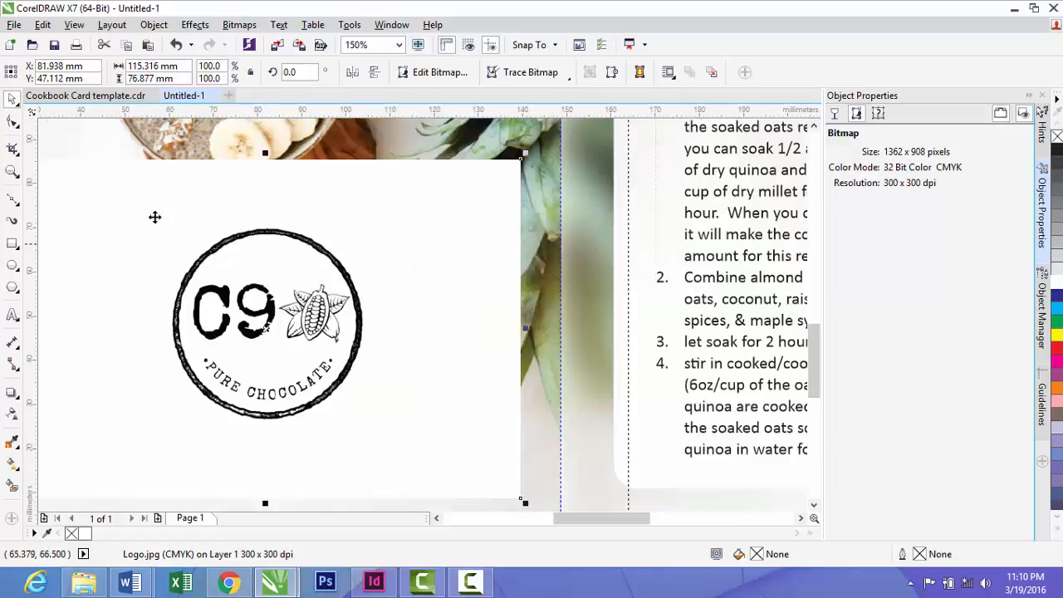
{"action": "scroll", "coordinate": [406, 353], "scroll_direction": "down", "scroll_amount": 2}
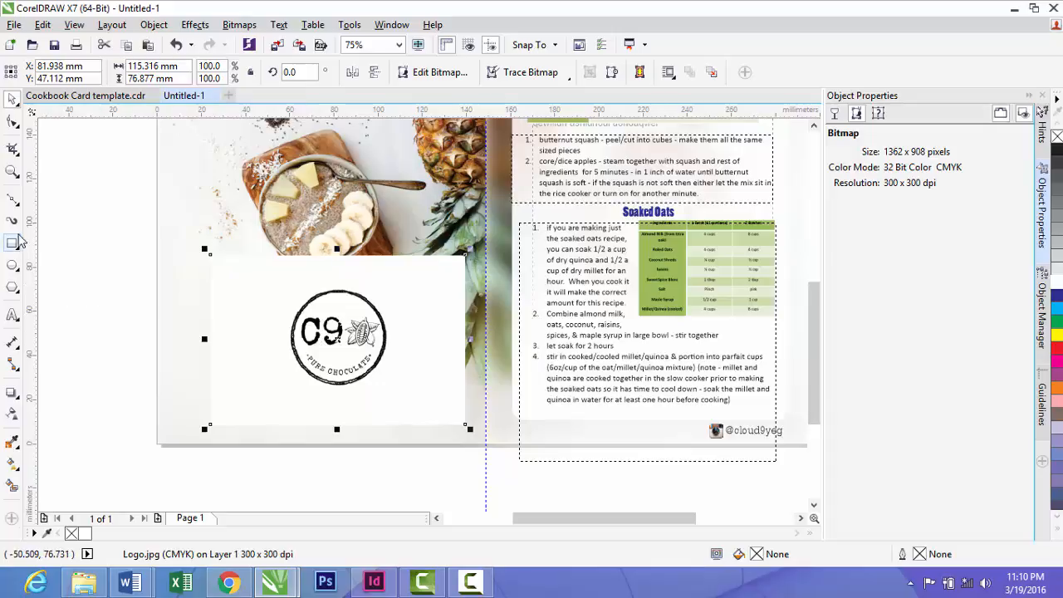
{"action": "left_click", "coordinate": [13, 265]}
{"action": "left_click_drag", "start_coordinate": [281, 279], "coordinate": [402, 392]}
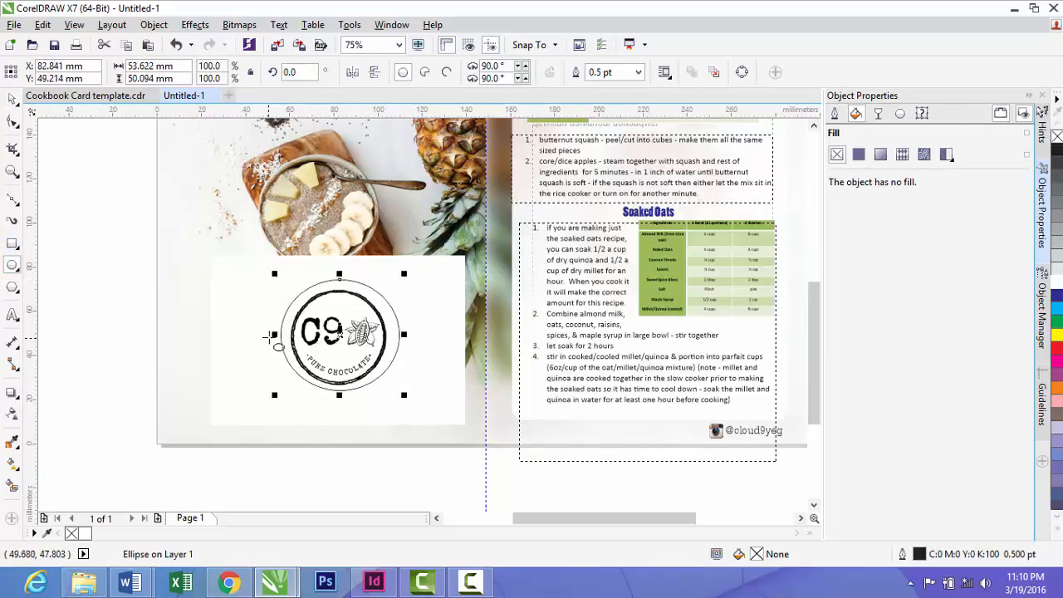
Tighten the ellipse on all sides around the logo's ring, to about 44.1 × 43.5 mm
{"action": "left_click_drag", "start_coordinate": [274, 334], "coordinate": [284, 335]}
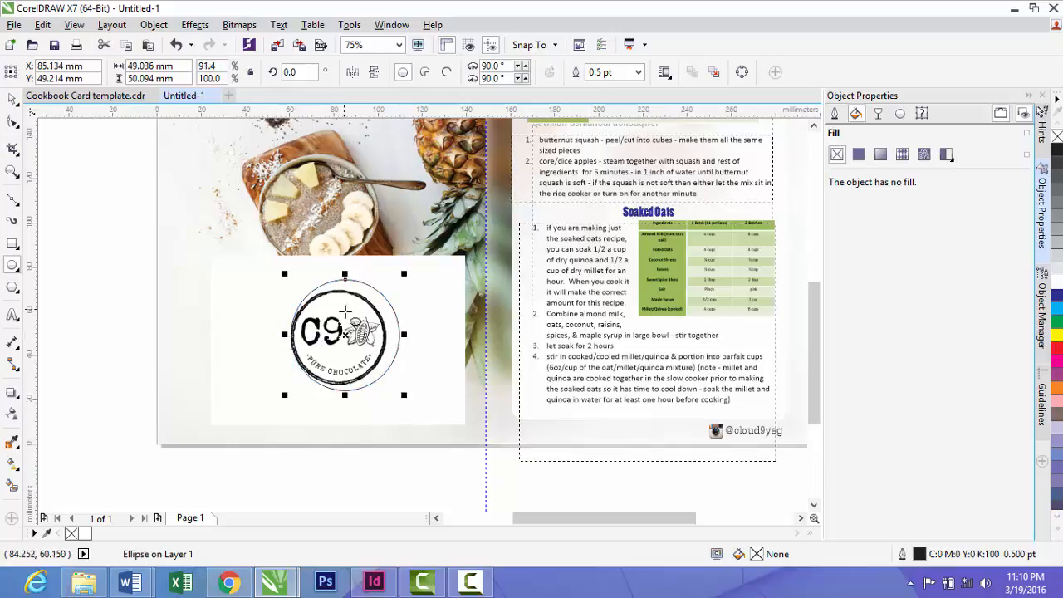
{"action": "scroll", "coordinate": [353, 319], "scroll_direction": "up", "scroll_amount": 2}
{"action": "left_click_drag", "start_coordinate": [340, 240], "coordinate": [340, 255]}
{"action": "left_click_drag", "start_coordinate": [449, 362], "coordinate": [427, 358]}
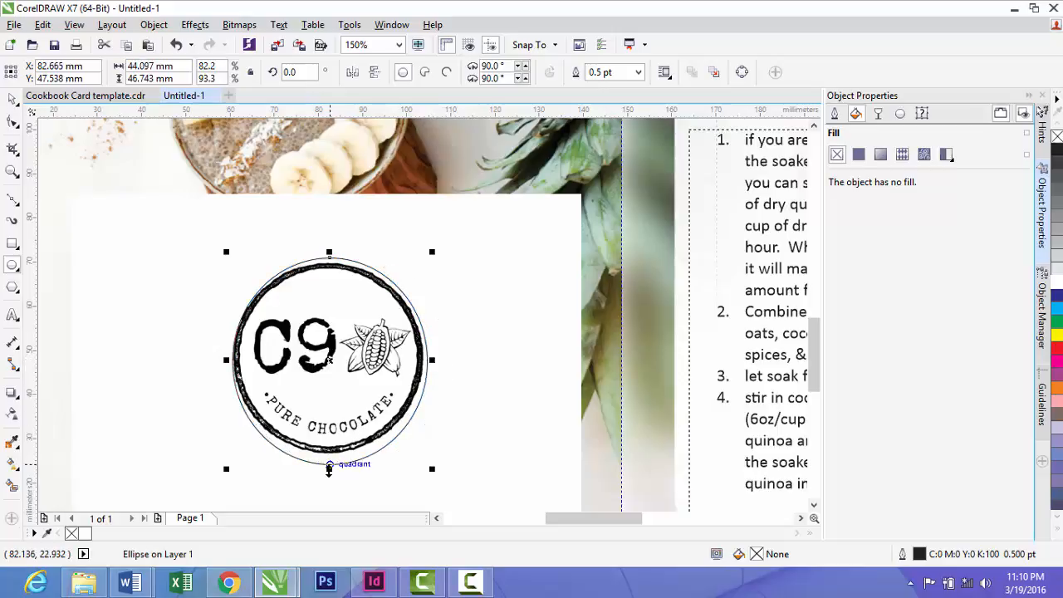
{"action": "left_click_drag", "start_coordinate": [329, 468], "coordinate": [329, 460]}
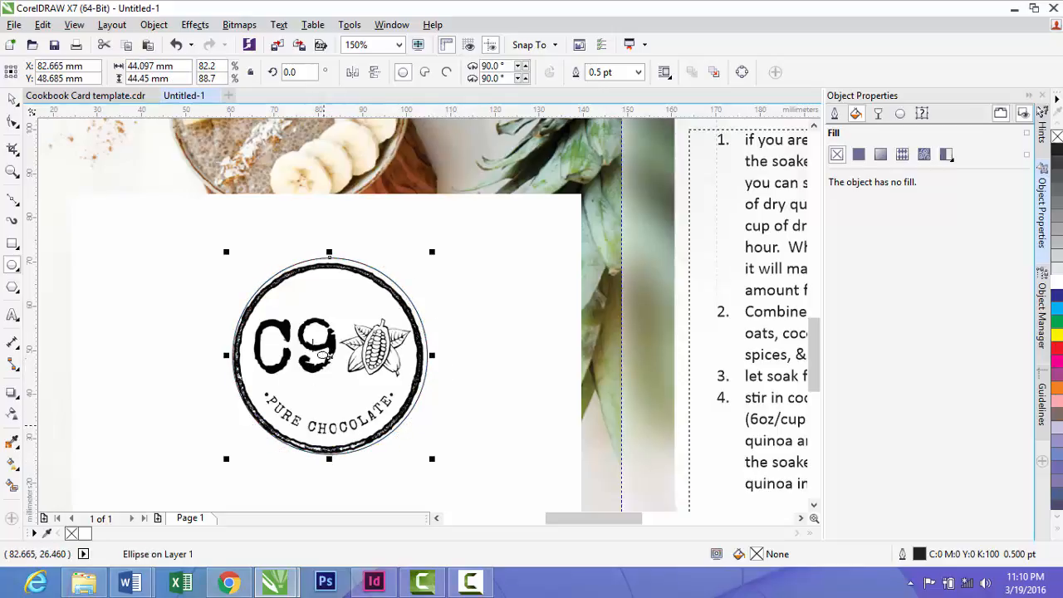
{"action": "scroll", "coordinate": [320, 264], "scroll_direction": "up", "scroll_amount": 2}
{"action": "mouse_move", "coordinate": [346, 233]}
{"action": "left_mouse_down"}
{"action": "mouse_move", "coordinate": [349, 221]}
{"action": "mouse_move", "coordinate": [348, 237]}
{"action": "left_mouse_up"}
{"action": "scroll", "coordinate": [343, 253], "scroll_direction": "up", "scroll_amount": 1}
{"action": "scroll", "coordinate": [366, 265], "scroll_direction": "down", "scroll_amount": 2}
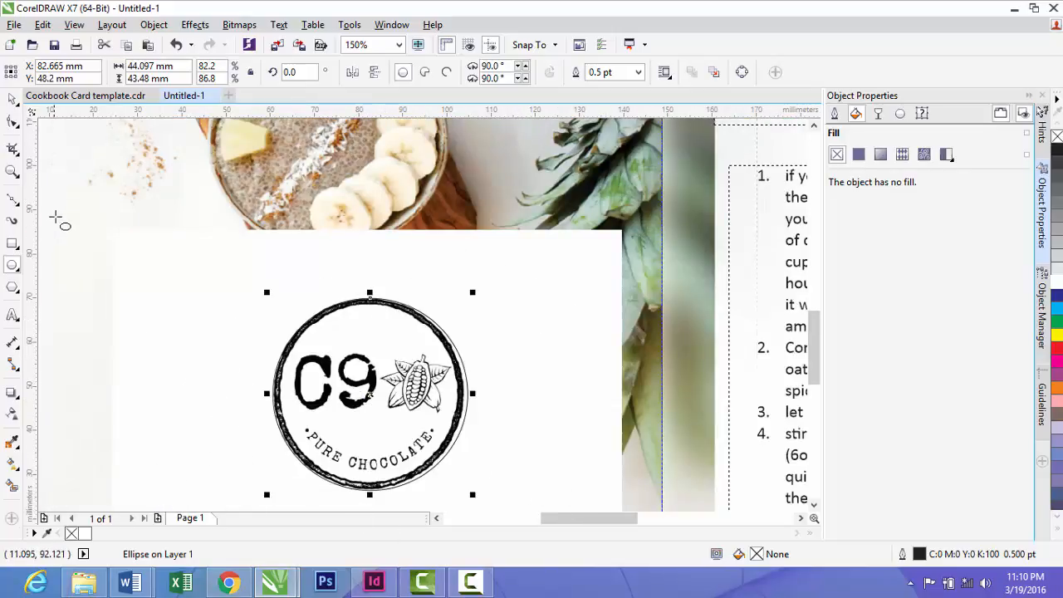
Nudge the logo image slightly right and down so its ring sits centred inside the ellipse
{"action": "left_click", "coordinate": [15, 98]}
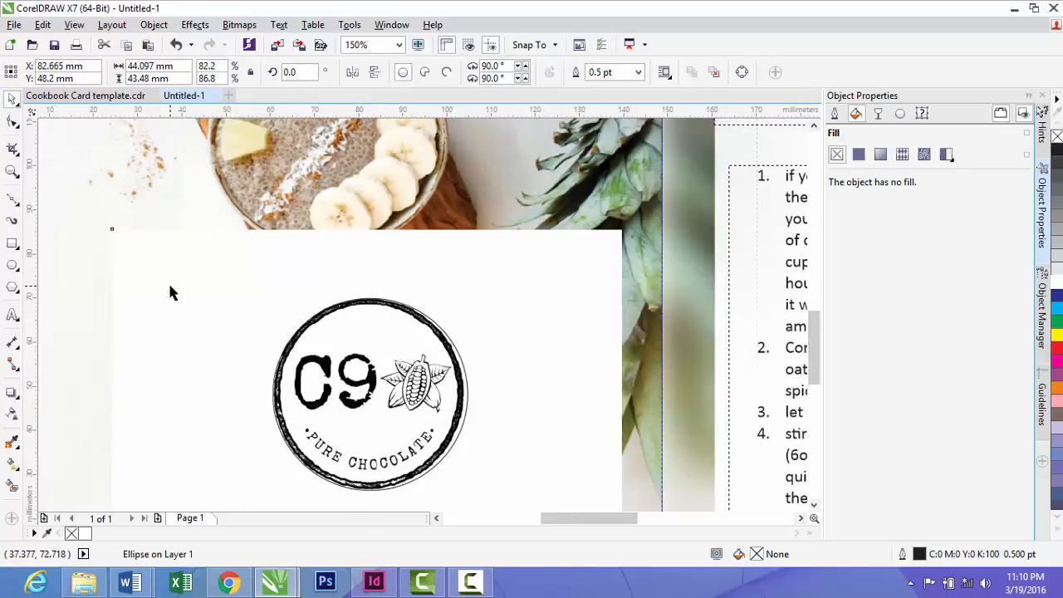
{"action": "left_click", "coordinate": [168, 280]}
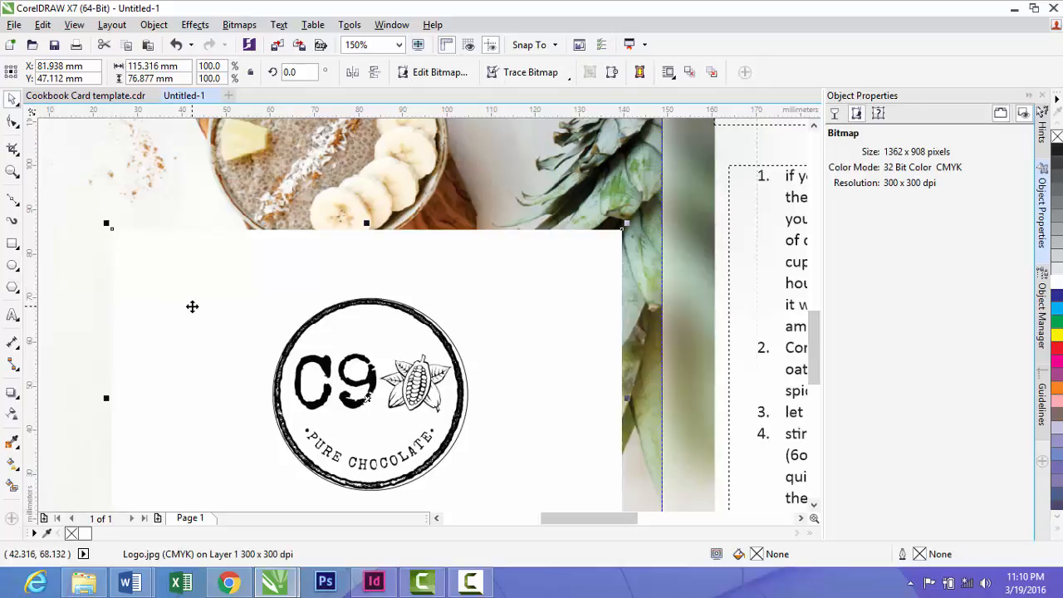
{"action": "key", "text": "Right"}
{"action": "key", "text": "Right"}
{"action": "key", "text": "Down"}
{"action": "key", "text": "Right"}
{"action": "key", "text": "Right"}
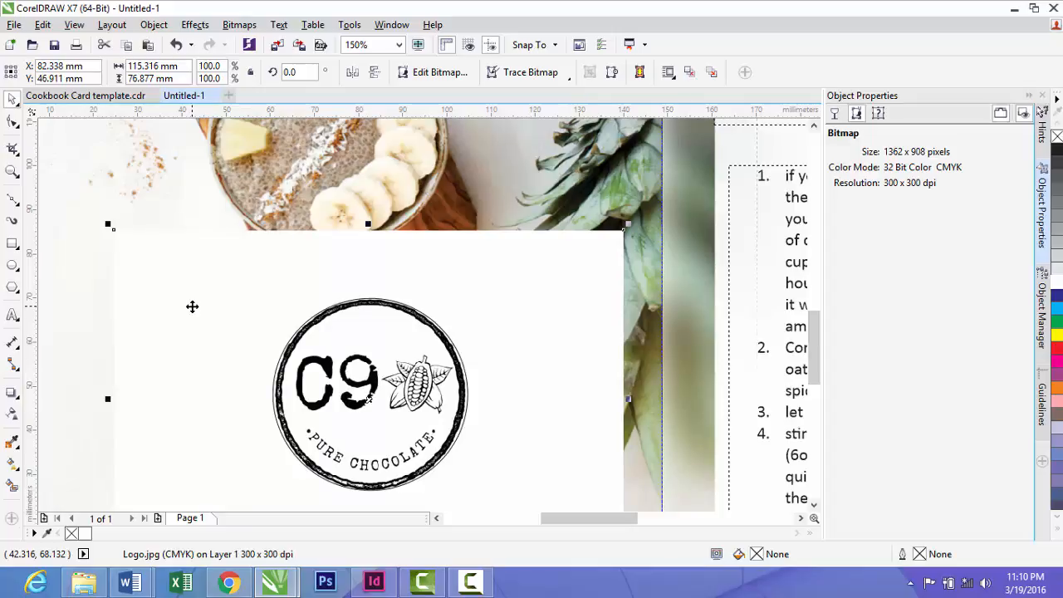
Nudge the logo image slightly down and PowerClip it inside the ellipse drawn around its ring
{"action": "key", "text": "Down"}
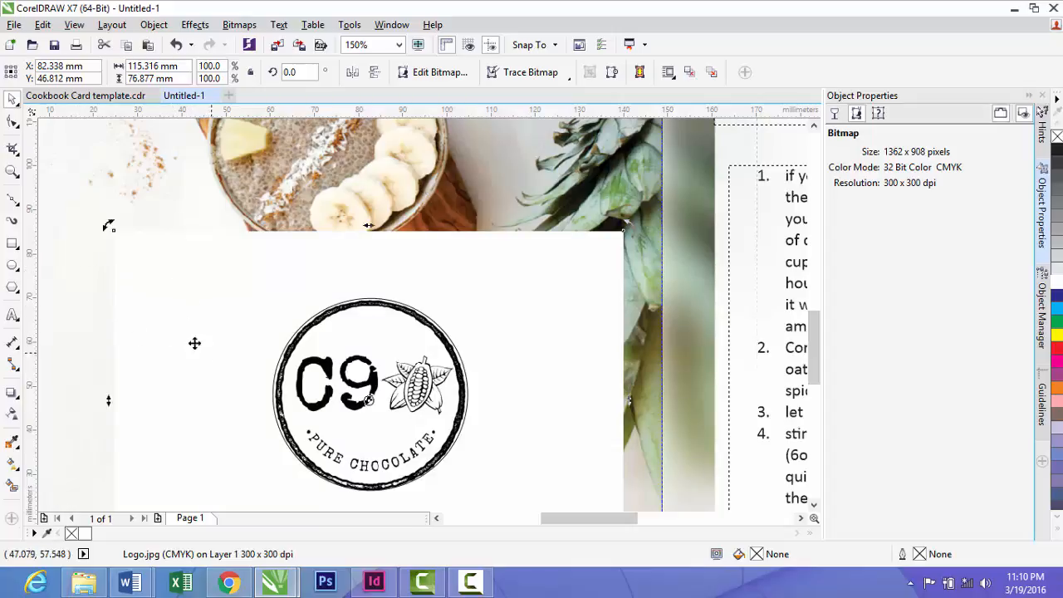
{"action": "left_click", "coordinate": [153, 26]}
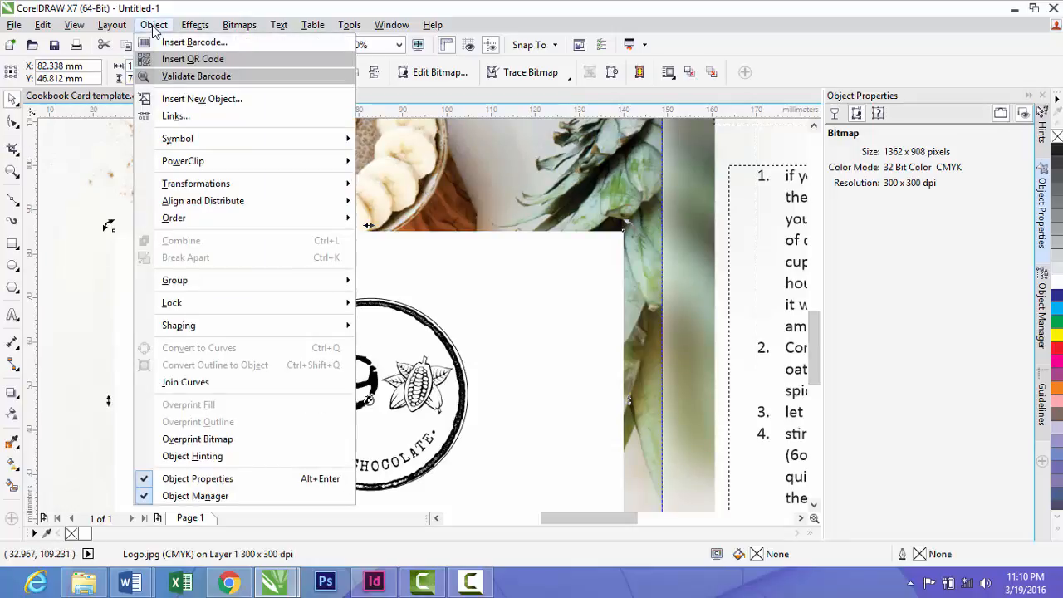
{"action": "mouse_move", "coordinate": [336, 160]}
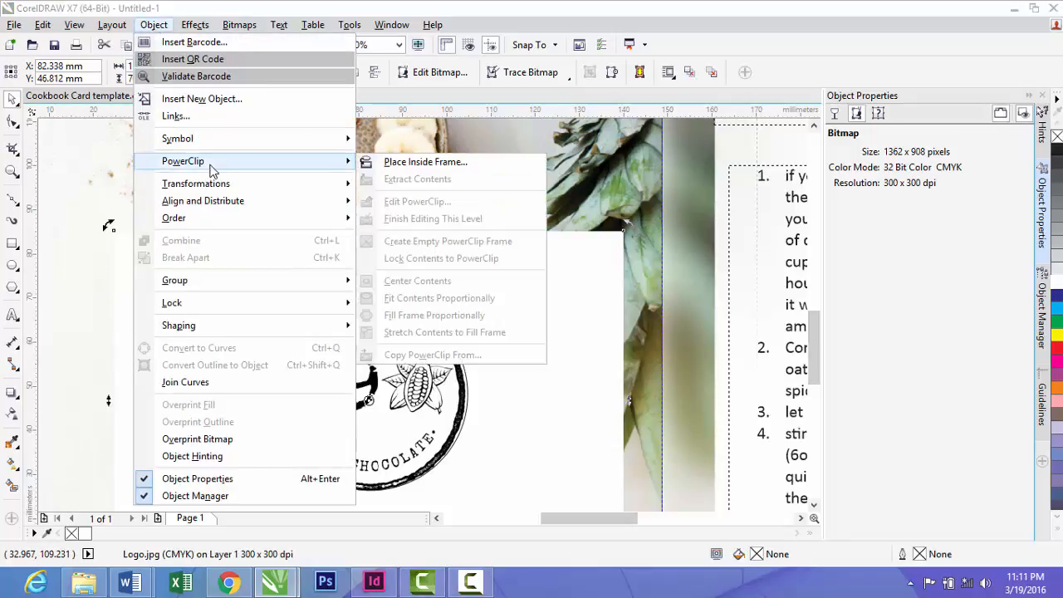
{"action": "left_click", "coordinate": [378, 160]}
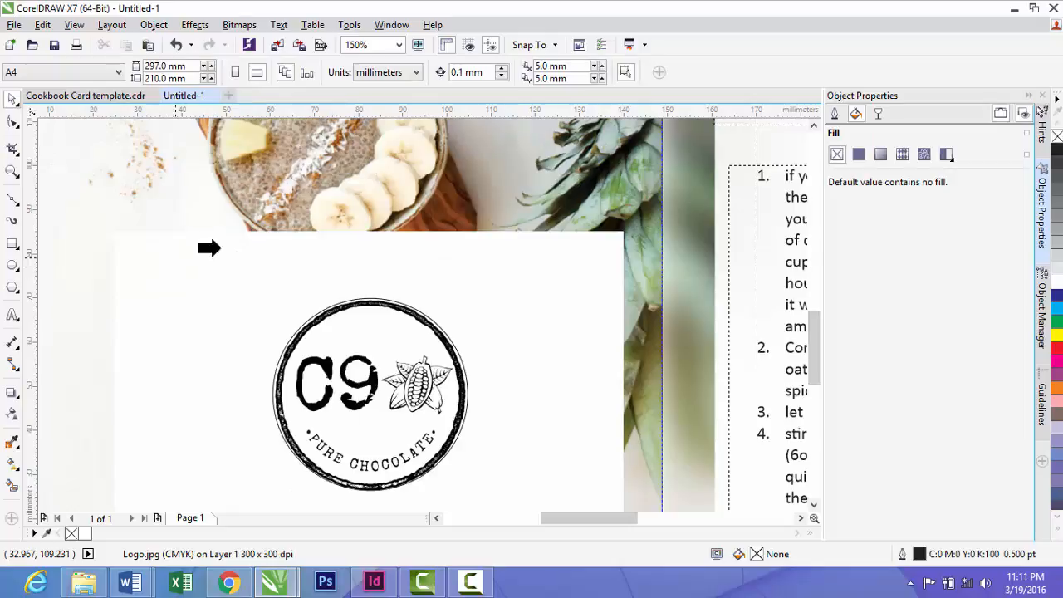
{"action": "left_click", "coordinate": [301, 316]}
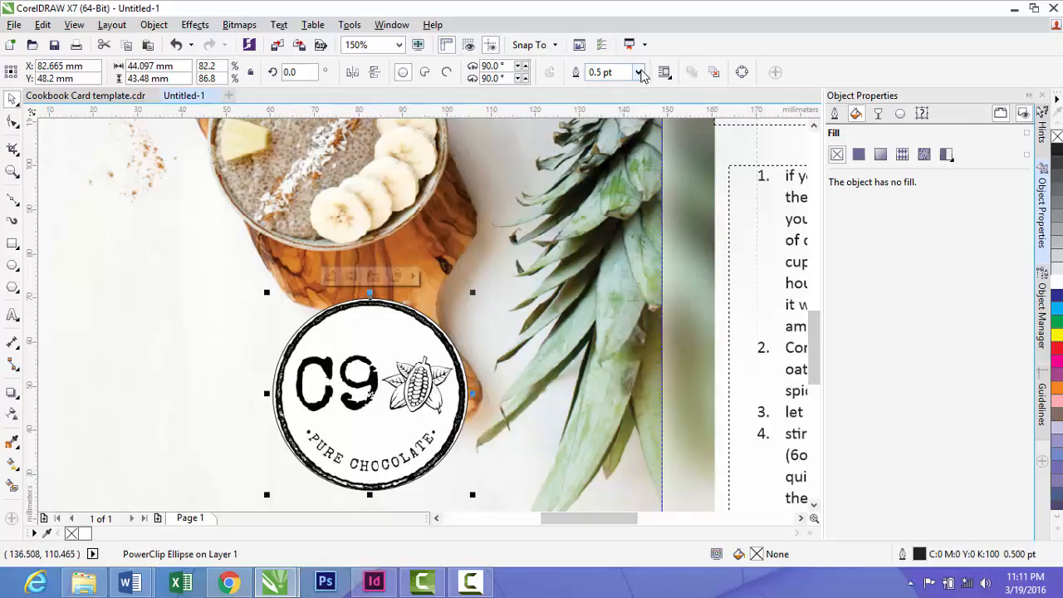
Remove the logo ellipse's outline and place it near the page's lower-left corner at about 40.7 × 40.1 mm
{"action": "left_click", "coordinate": [640, 72]}
{"action": "left_click", "coordinate": [599, 88]}
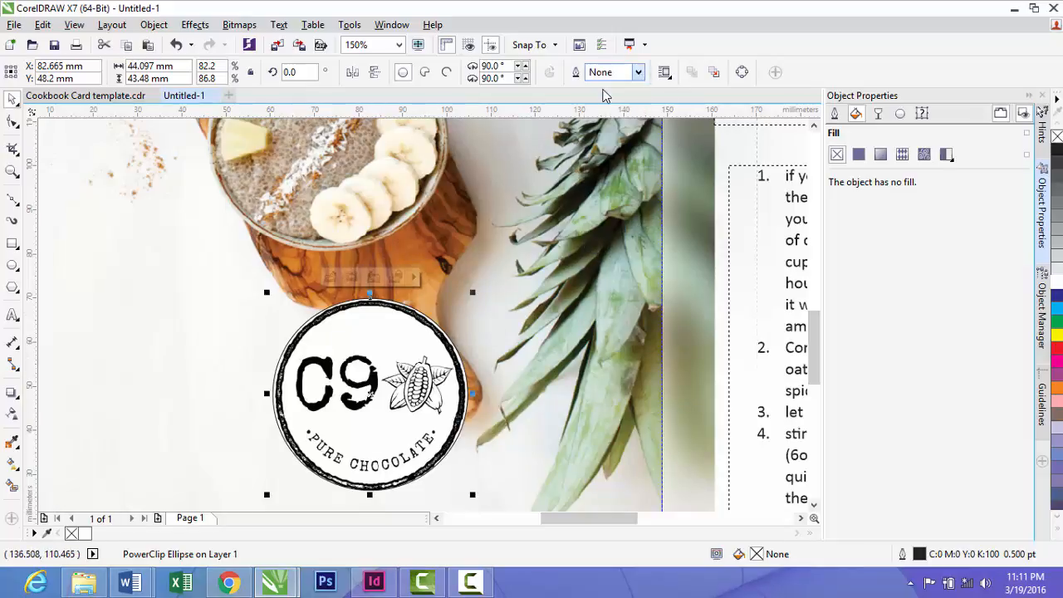
{"action": "scroll", "coordinate": [398, 361], "scroll_direction": "down", "scroll_amount": 4}
{"action": "left_click_drag", "start_coordinate": [398, 361], "coordinate": [363, 380]}
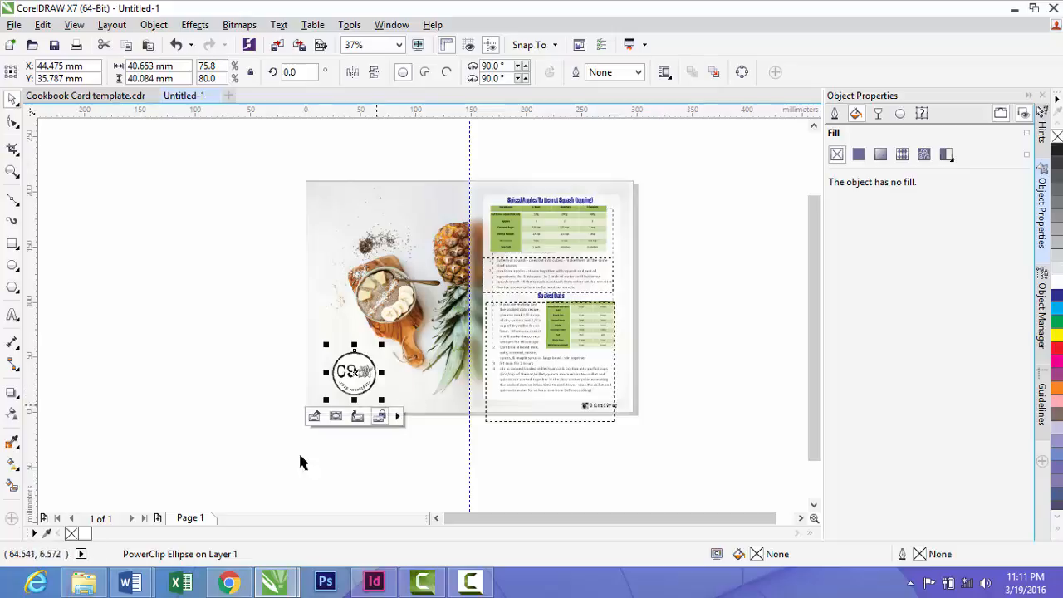
Cut the orange "Pumpkin Spiced Soaked Oats" title from page 1 of Cookbook Card template.cdr to the clipboard and restore it there
{"action": "left_click", "coordinate": [52, 95]}
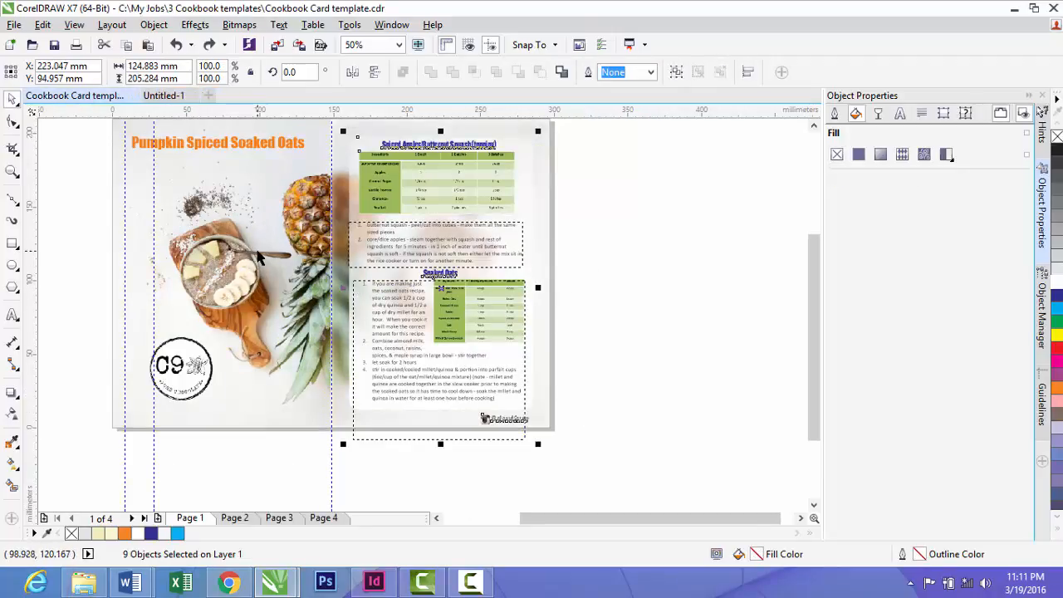
{"action": "scroll", "coordinate": [209, 133], "scroll_direction": "up", "scroll_amount": 1}
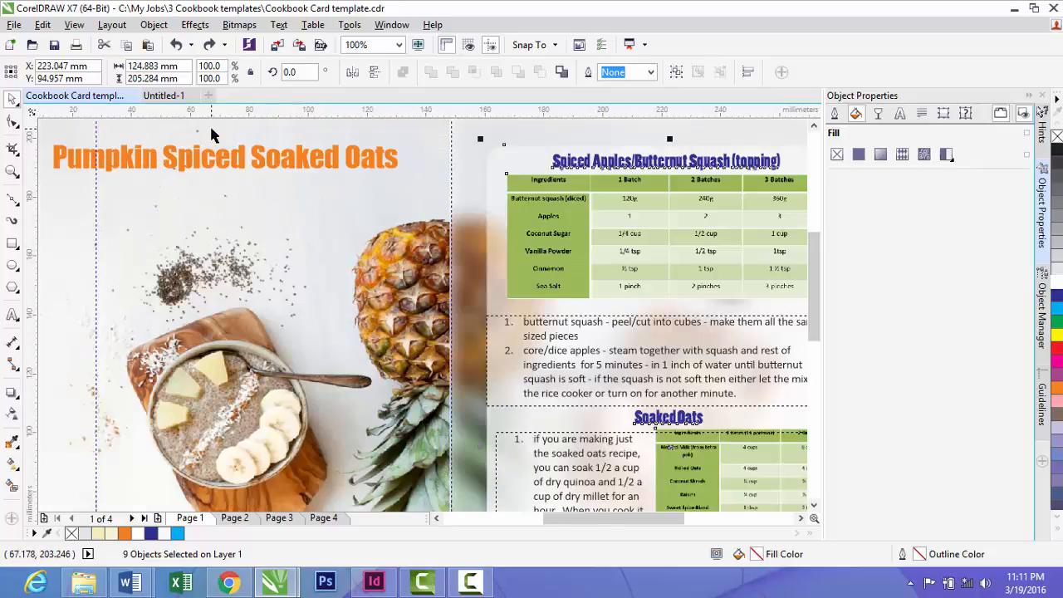
{"action": "scroll", "coordinate": [208, 134], "scroll_direction": "down", "scroll_amount": 1}
{"action": "scroll", "coordinate": [172, 117], "scroll_direction": "up", "scroll_amount": 1}
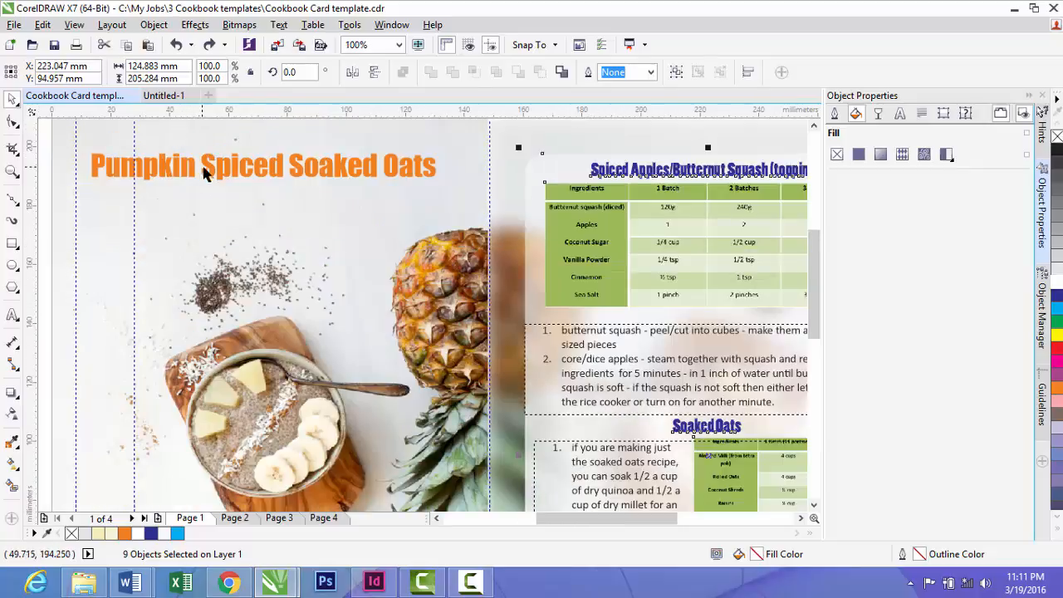
{"action": "left_click", "coordinate": [213, 170]}
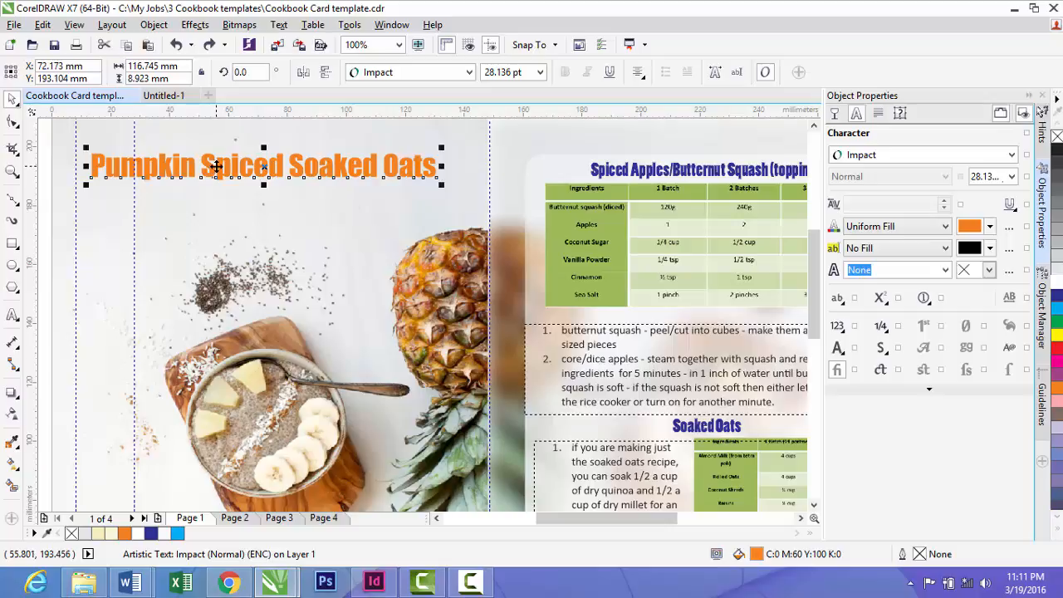
{"action": "key", "text": "Delete"}
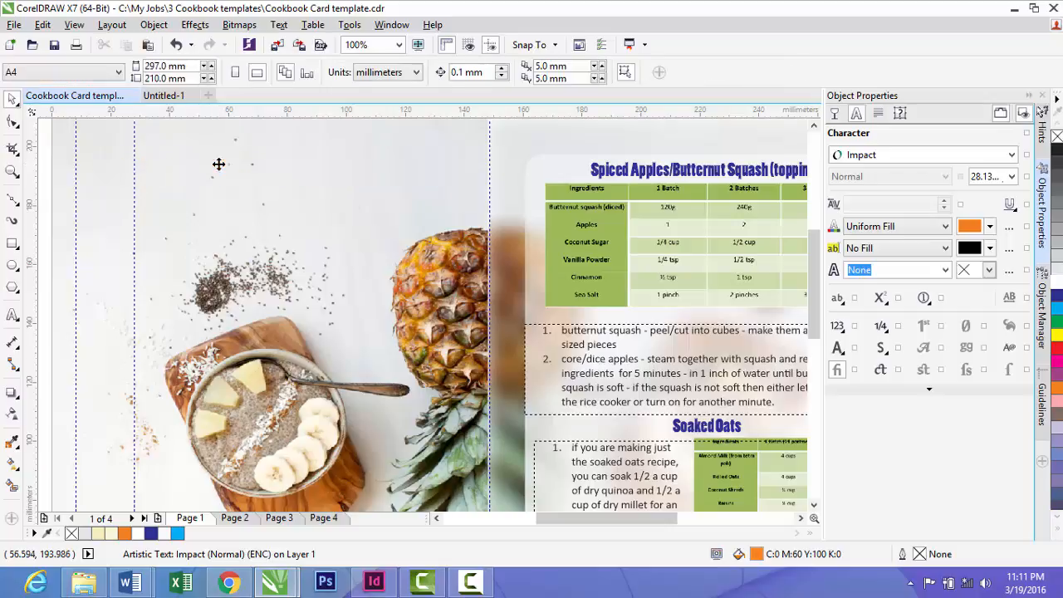
{"action": "key", "text": "ctrl+z"}
Paste the "Pumpkin Spiced Soaked Oats" title into the new card and position it above the bowl and pineapple in the photo
{"action": "left_click", "coordinate": [163, 96]}
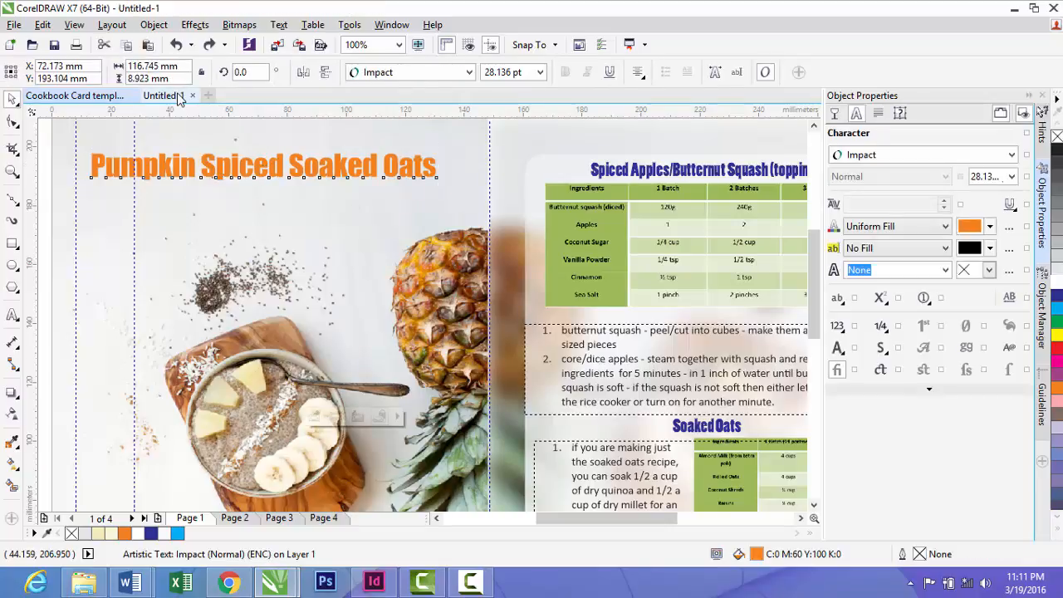
{"action": "scroll", "coordinate": [341, 209], "scroll_direction": "up", "scroll_amount": 1}
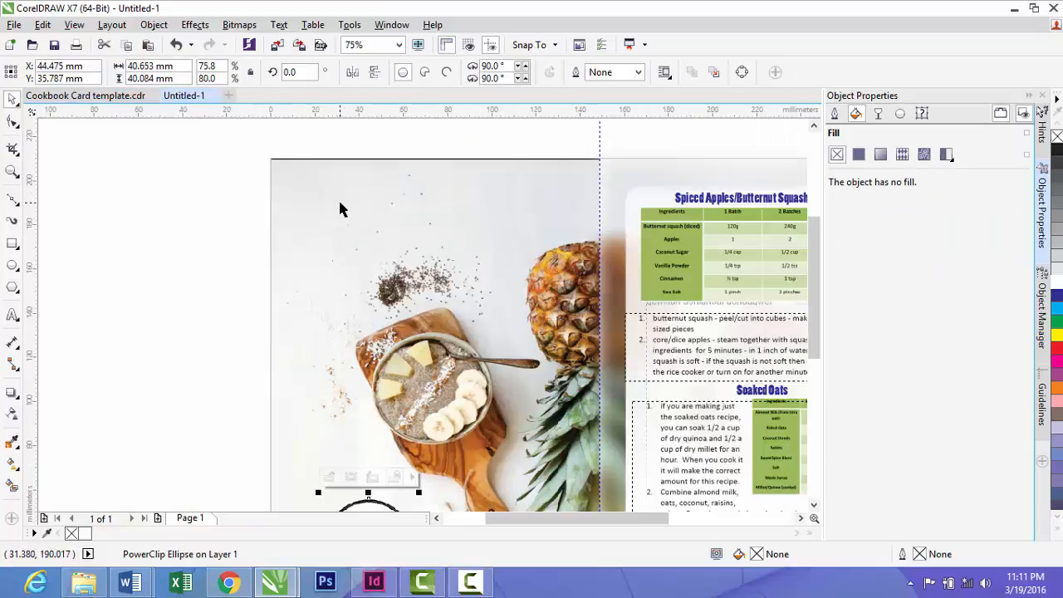
{"action": "left_click", "coordinate": [12, 316]}
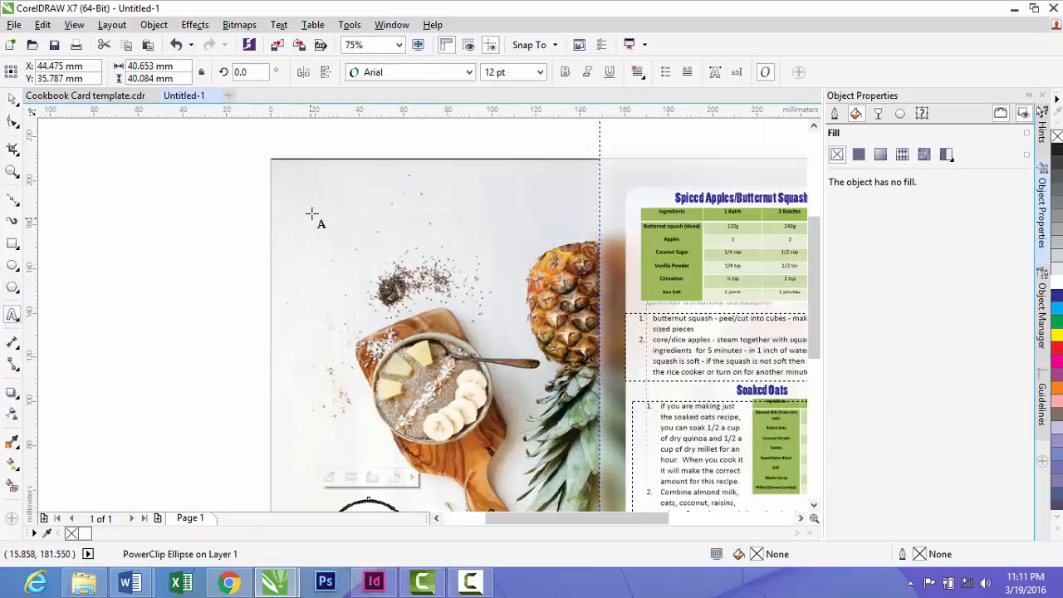
{"action": "left_click", "coordinate": [295, 203]}
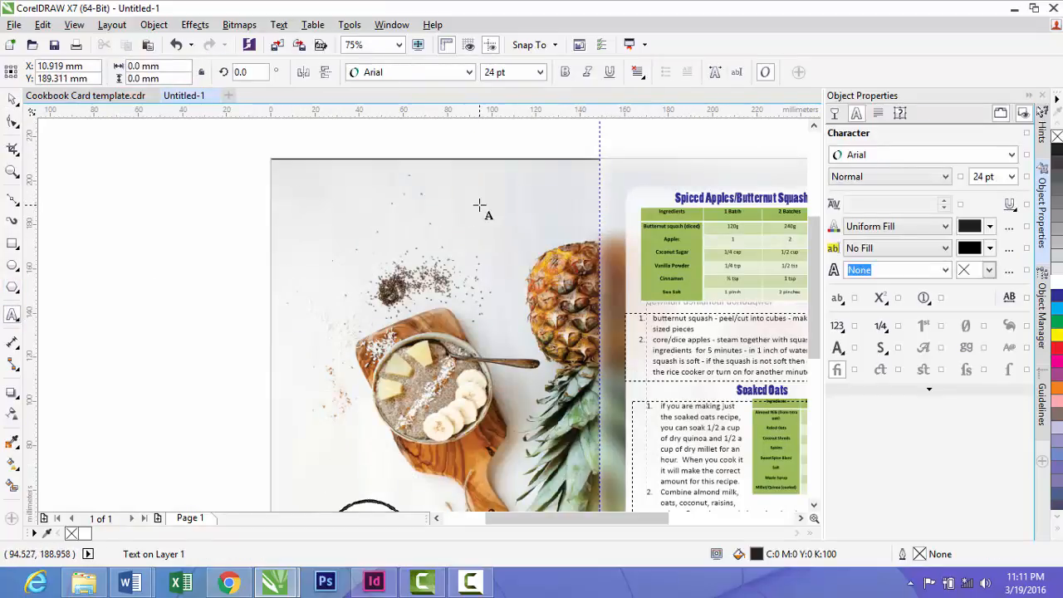
{"action": "type", "text": "iIADHFOUHQWOUH"}
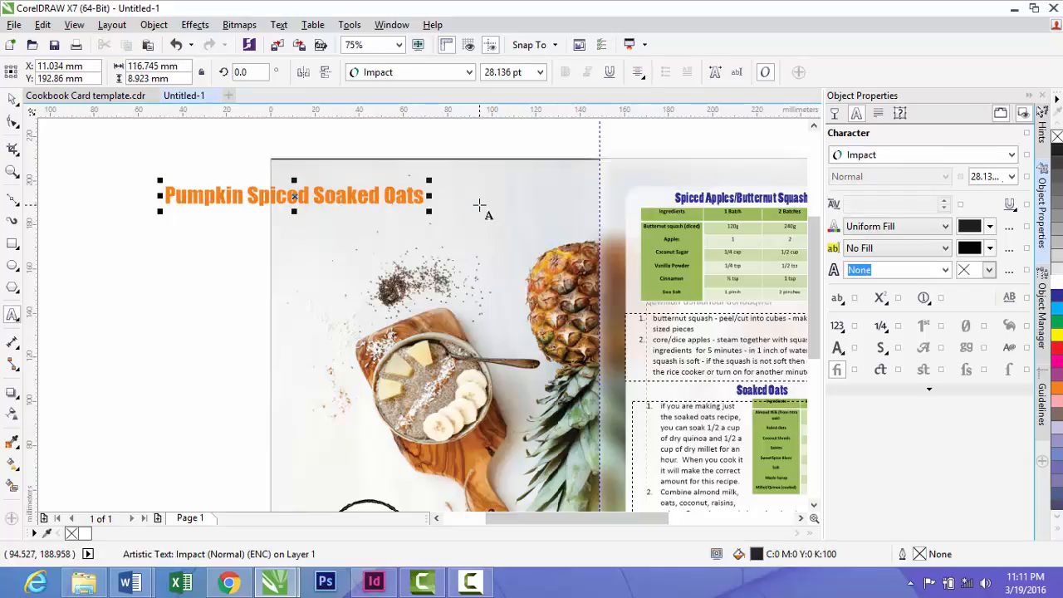
{"action": "left_click", "coordinate": [15, 100]}
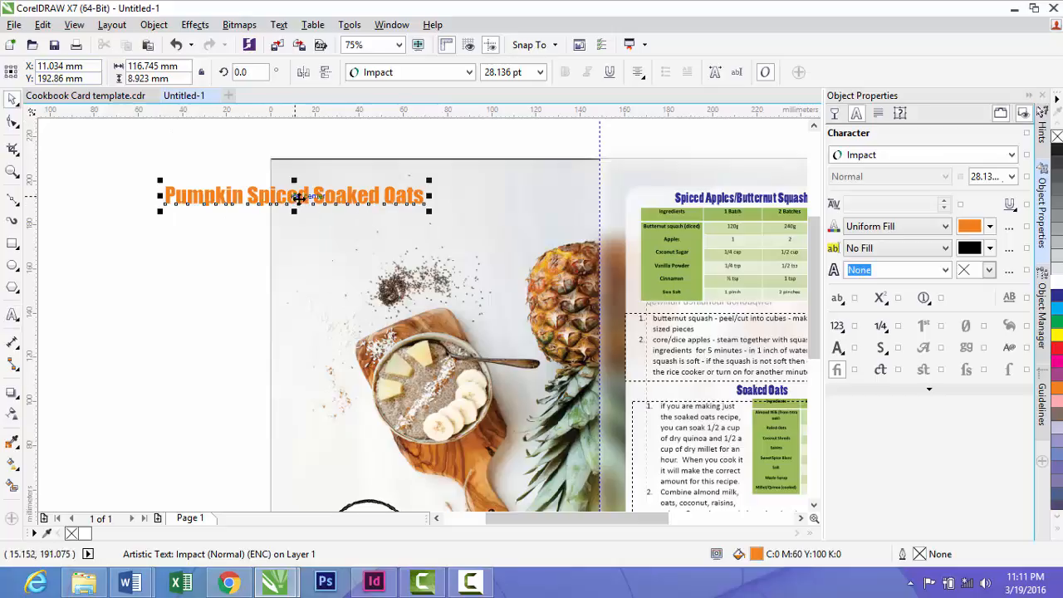
{"action": "left_click_drag", "start_coordinate": [294, 196], "coordinate": [444, 211]}
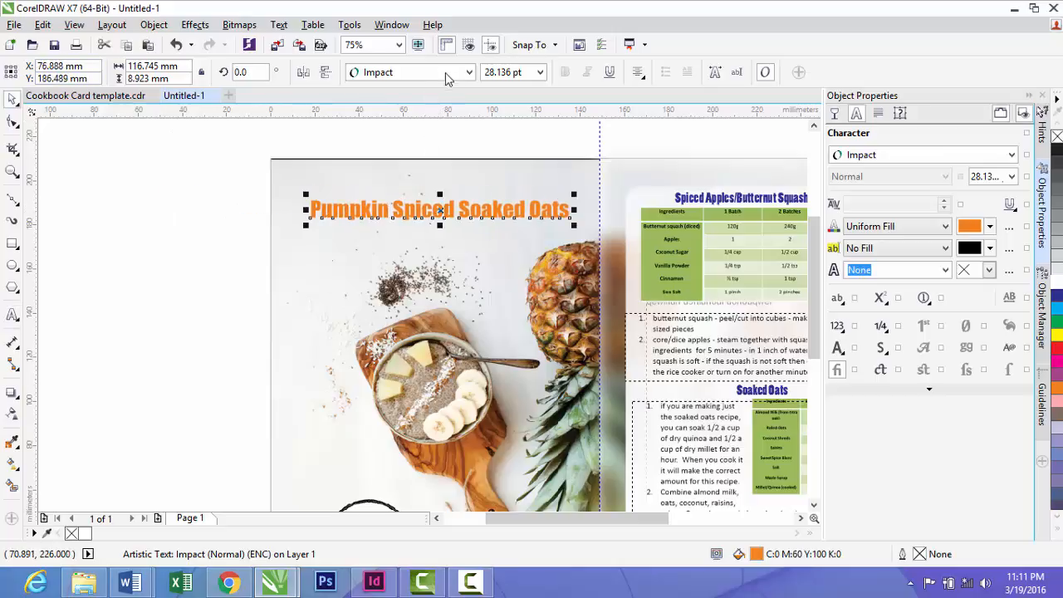
Try the Poplar Std font on the title and return it to Impact
{"action": "left_click", "coordinate": [445, 72]}
{"action": "left_click", "coordinate": [383, 127]}
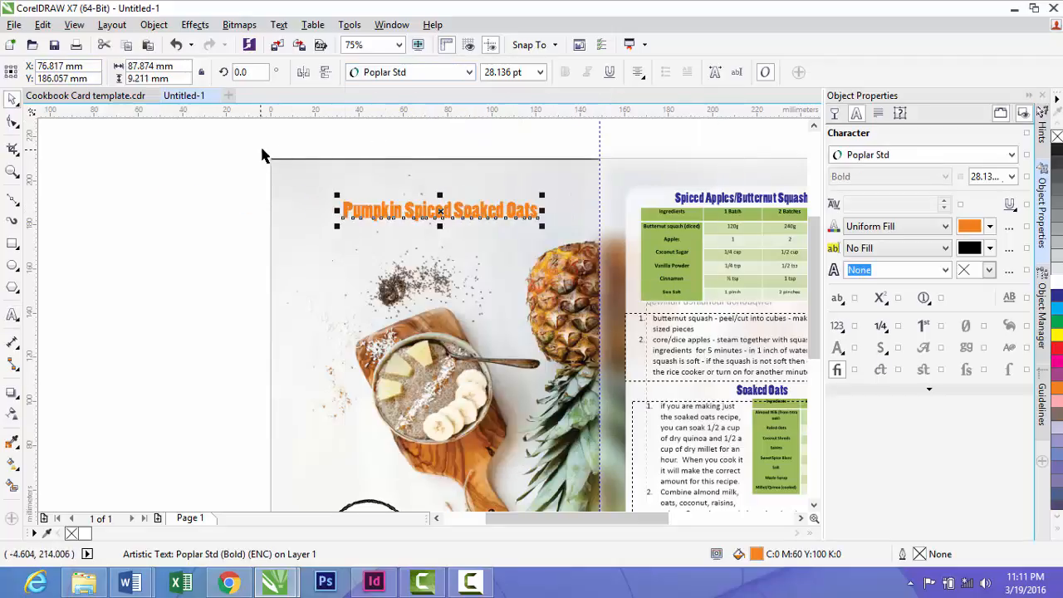
{"action": "left_click", "coordinate": [411, 73]}
{"action": "left_click", "coordinate": [386, 111]}
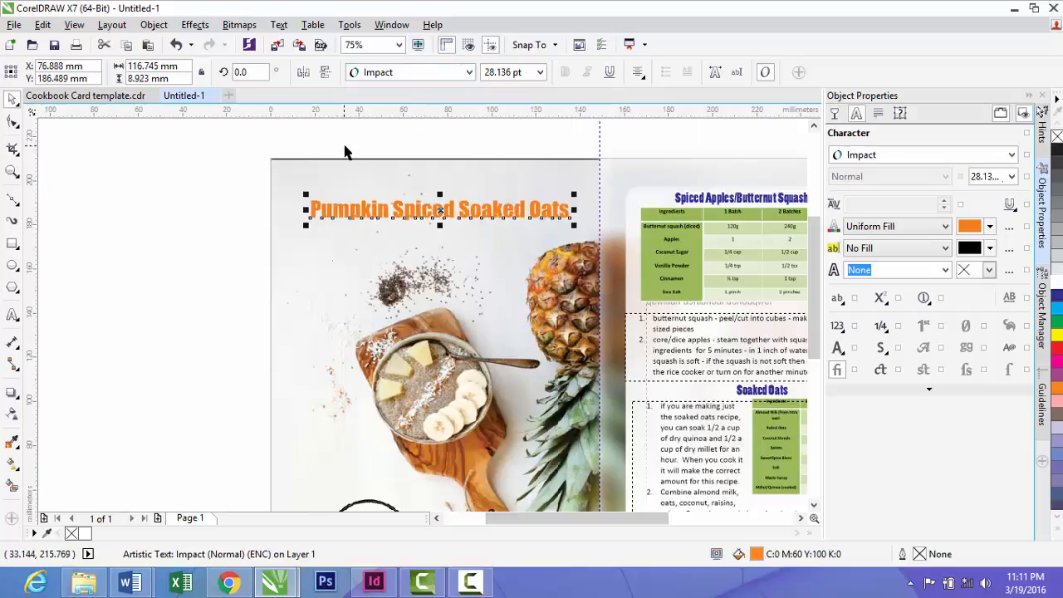
Deselect the title and add a blank second page after page 1 of the card document
{"action": "scroll", "coordinate": [702, 355], "scroll_direction": "down", "scroll_amount": 1}
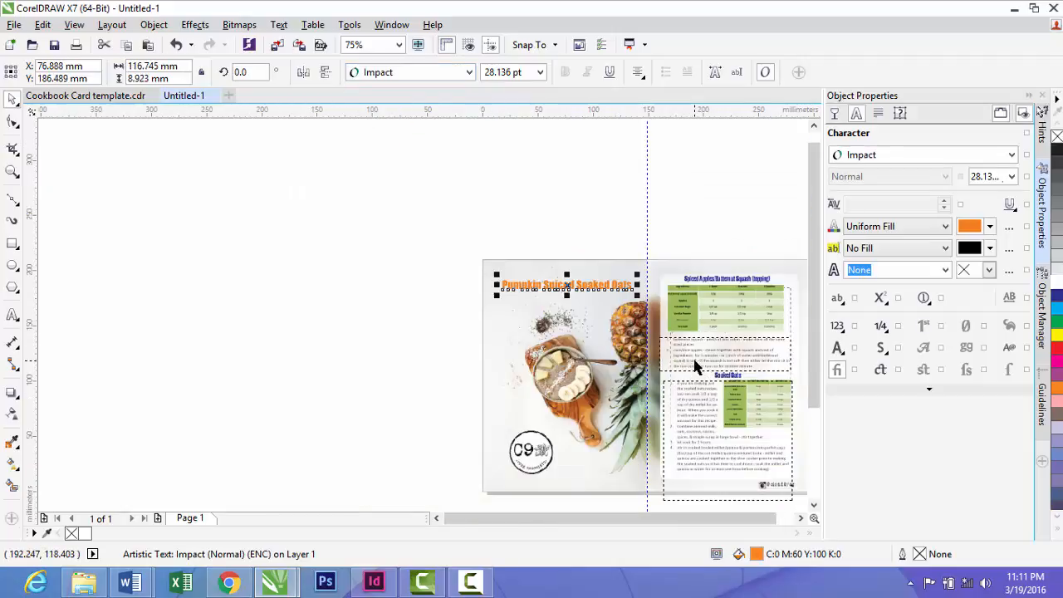
{"action": "left_click", "coordinate": [800, 519]}
{"action": "left_click", "coordinate": [801, 518]}
{"action": "left_click", "coordinate": [801, 518]}
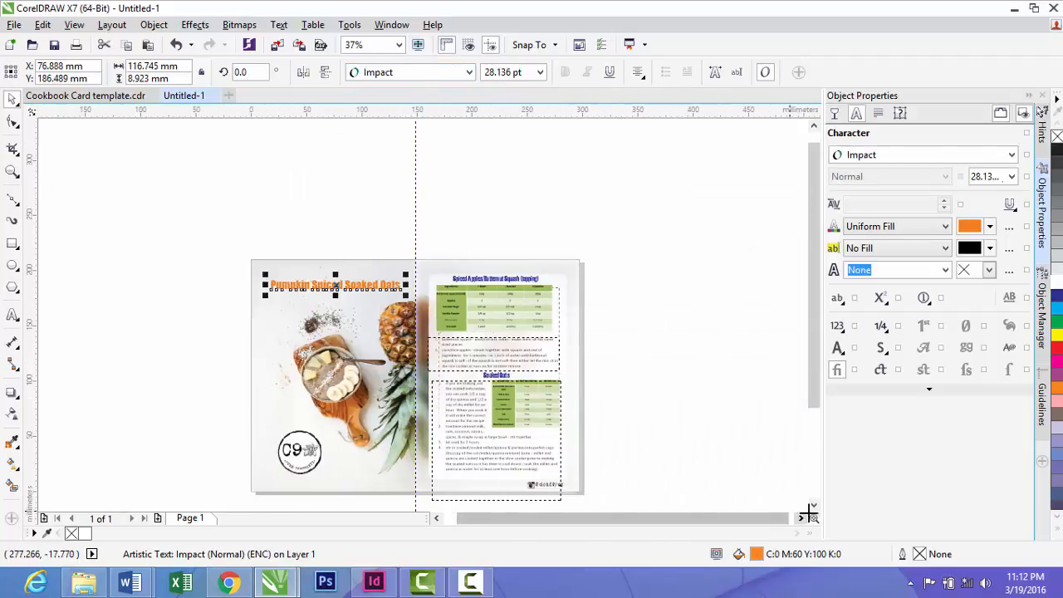
{"action": "left_click", "coordinate": [814, 505]}
{"action": "left_click", "coordinate": [639, 429]}
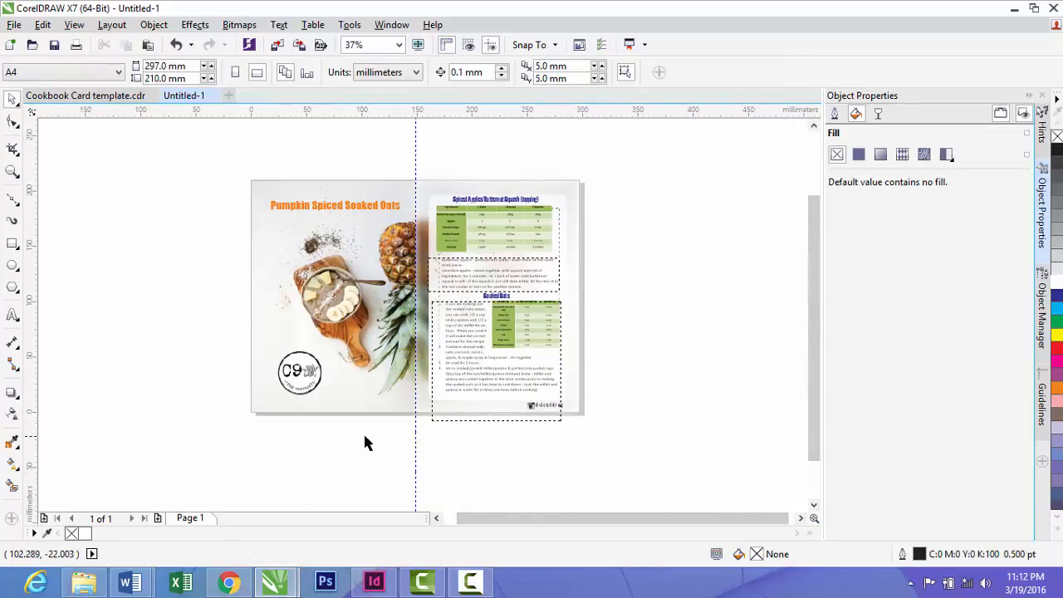
{"action": "left_click", "coordinate": [158, 518]}
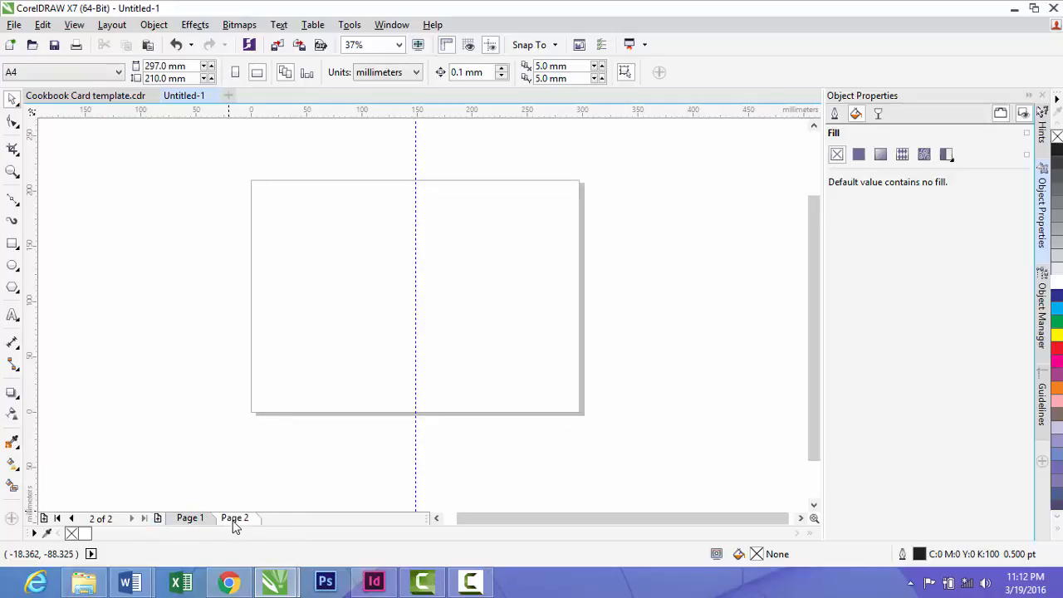
Check the page 2 layout in Cookbook Card template.cdr and draw a page-covering rectangle about 298.5 × 209.6 mm on the card's page 2
{"action": "left_click", "coordinate": [66, 96]}
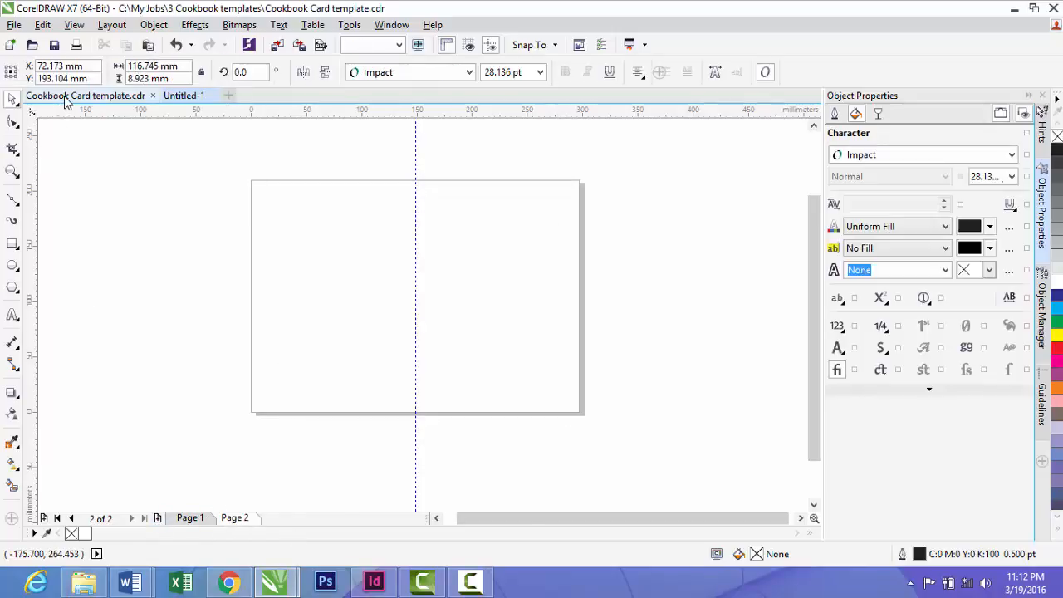
{"action": "scroll", "coordinate": [379, 321], "scroll_direction": "down", "scroll_amount": 2}
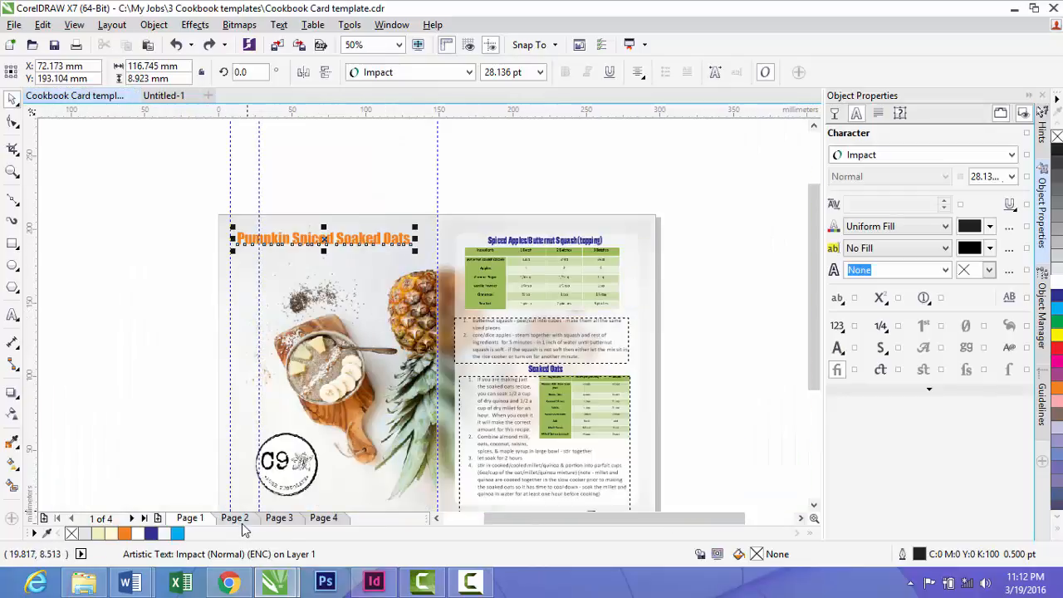
{"action": "left_click", "coordinate": [237, 520]}
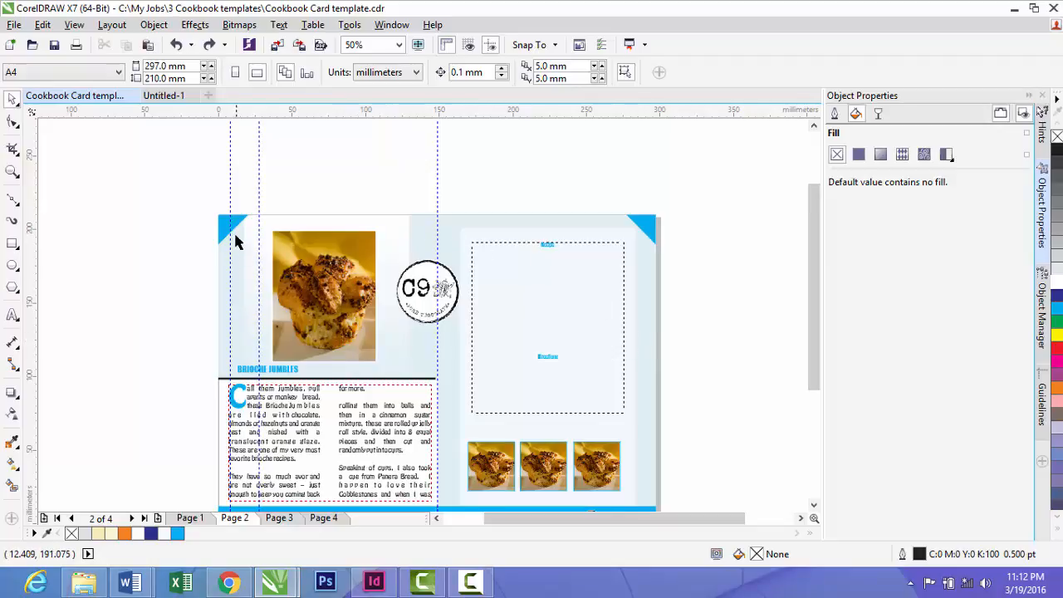
{"action": "left_click", "coordinate": [813, 504]}
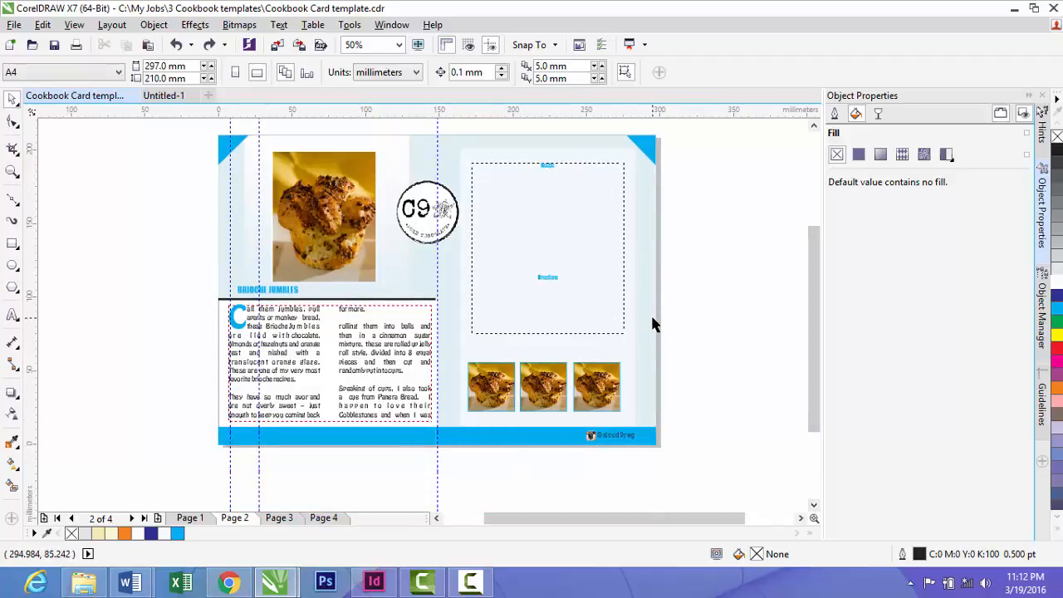
{"action": "left_click", "coordinate": [164, 95]}
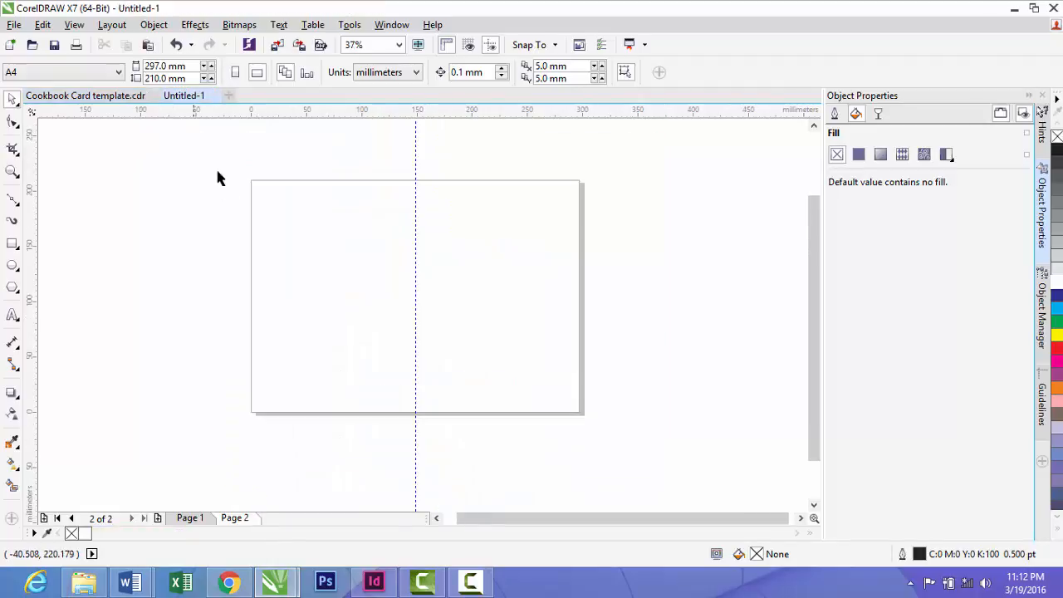
{"action": "left_click", "coordinate": [12, 245]}
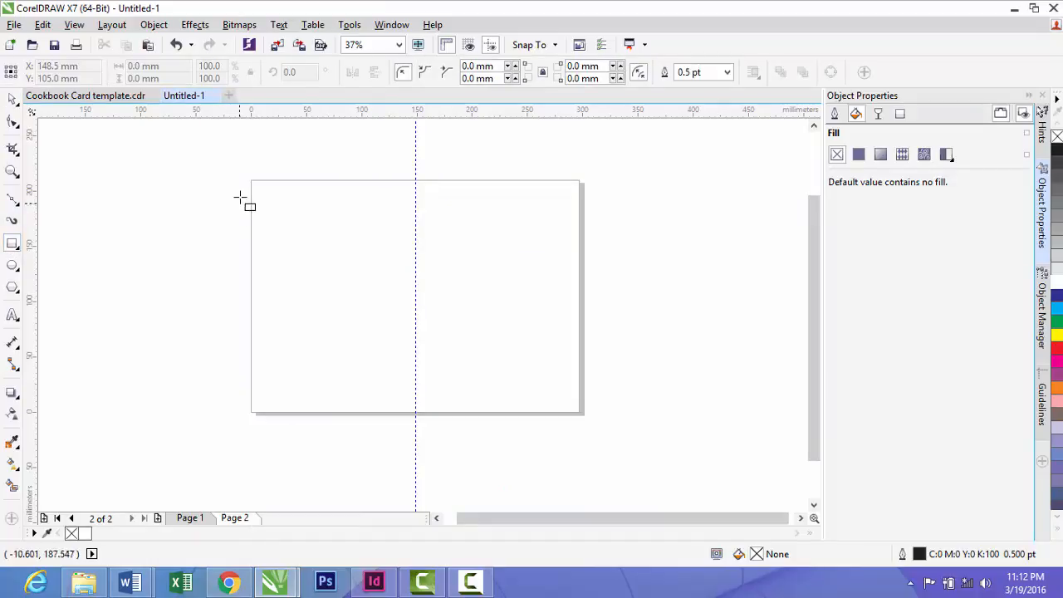
{"action": "left_click_drag", "start_coordinate": [250, 180], "coordinate": [442, 289]}
{"action": "left_click_drag", "start_coordinate": [509, 323], "coordinate": [581, 412]}
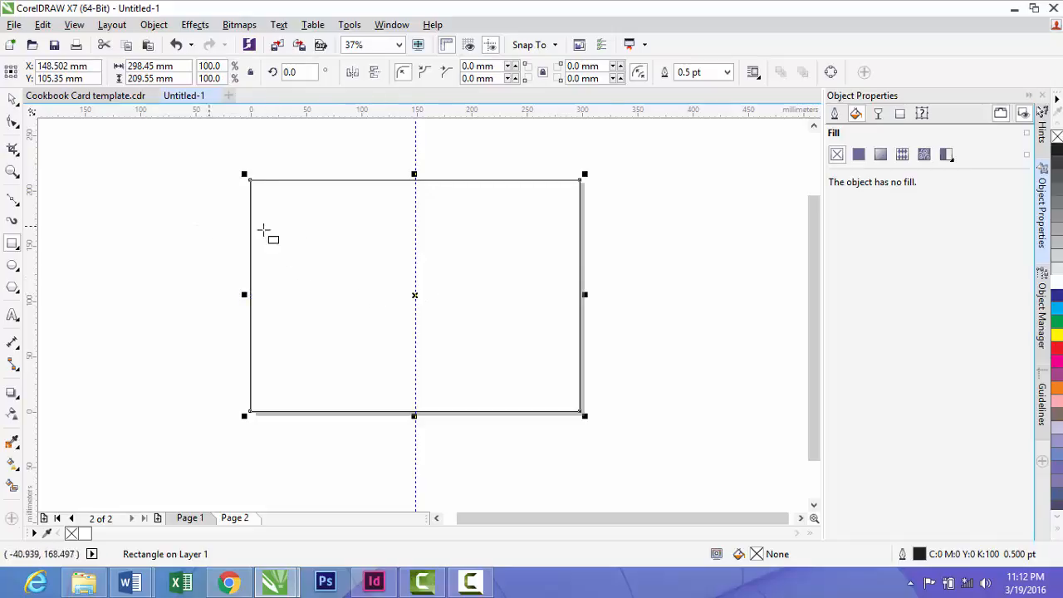
Fill the page-covering rectangle with a pale blue, CMYK 13, 1, 2, 0
{"action": "left_click", "coordinate": [1056, 311]}
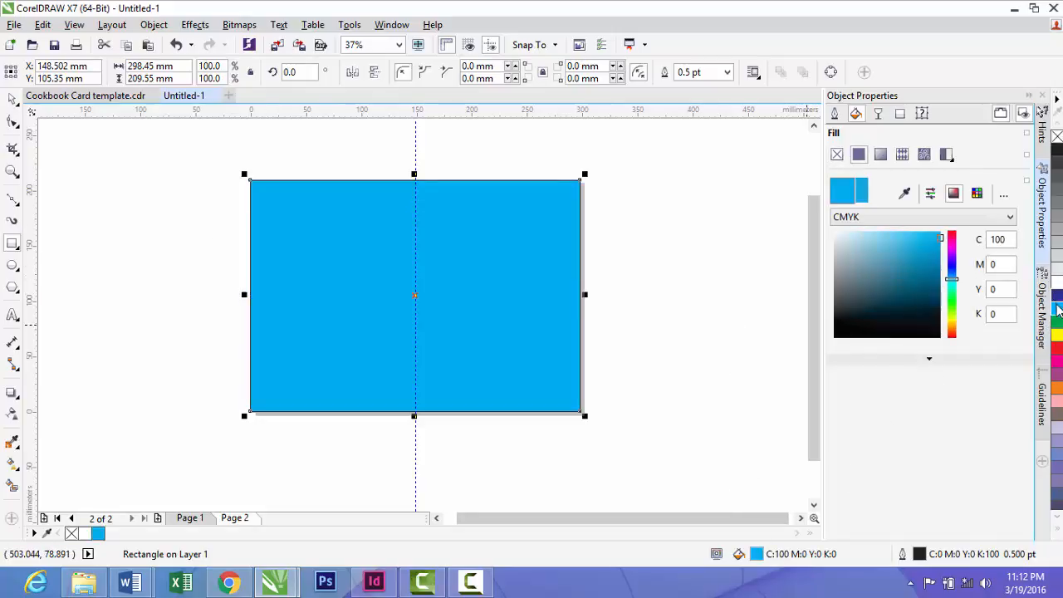
{"action": "left_click", "coordinate": [861, 237]}
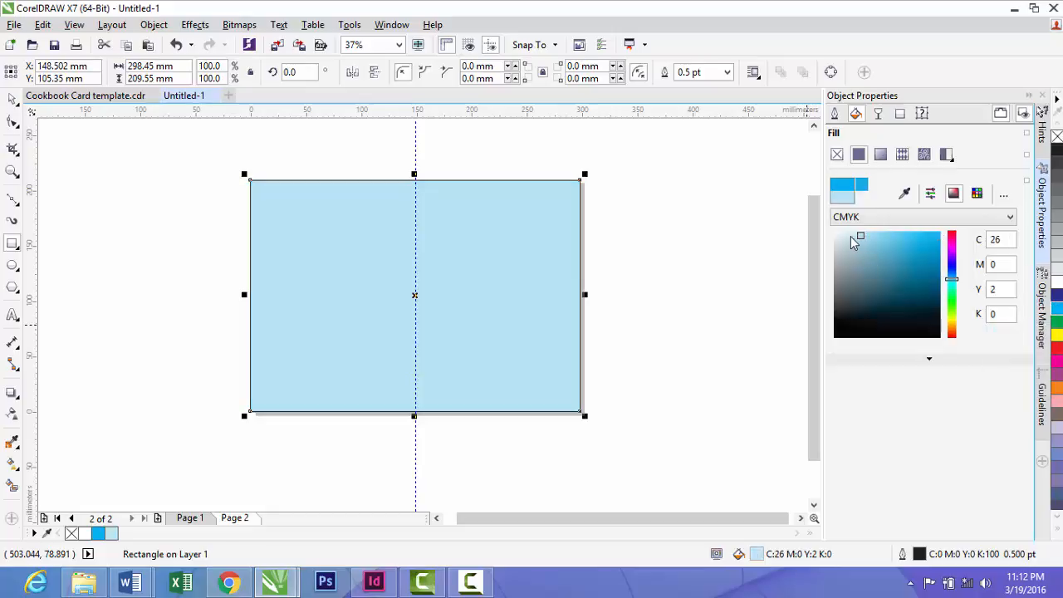
{"action": "left_click", "coordinate": [844, 236]}
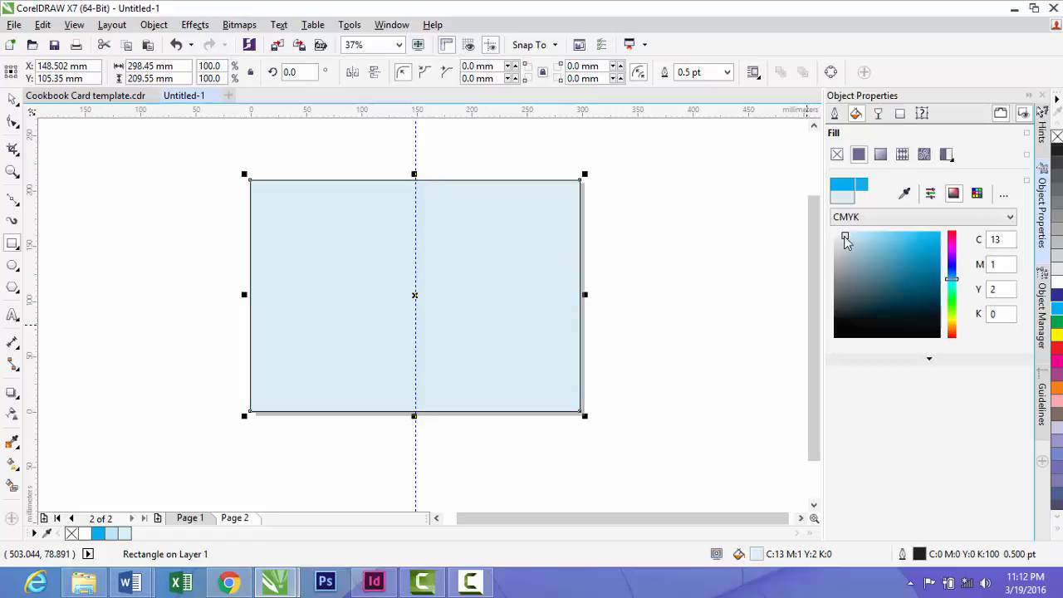
Remove the outline from the pale blue page-covering rectangle
{"action": "left_click", "coordinate": [137, 179]}
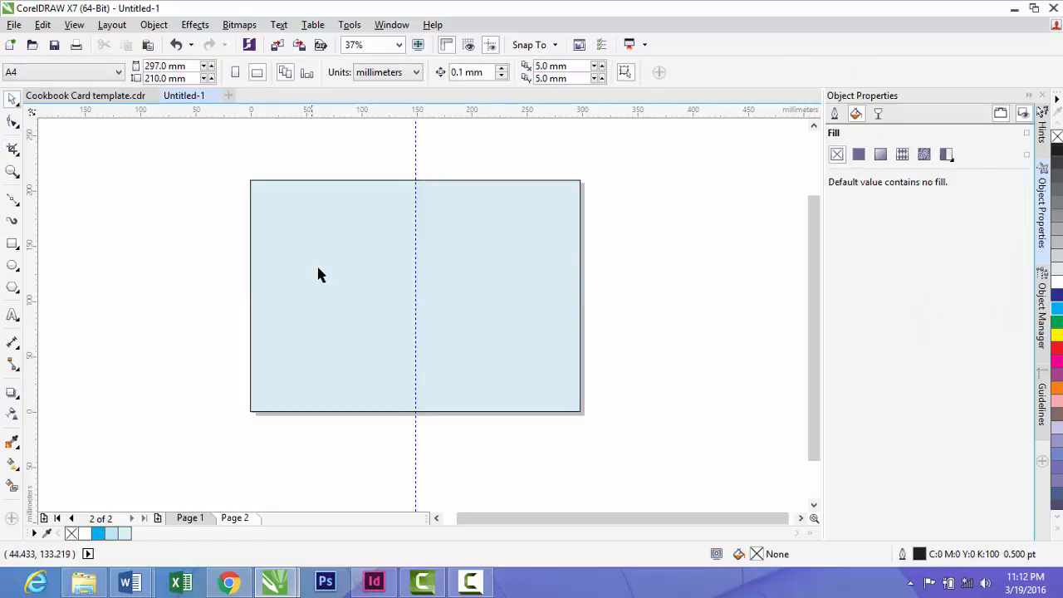
{"action": "left_click", "coordinate": [322, 275]}
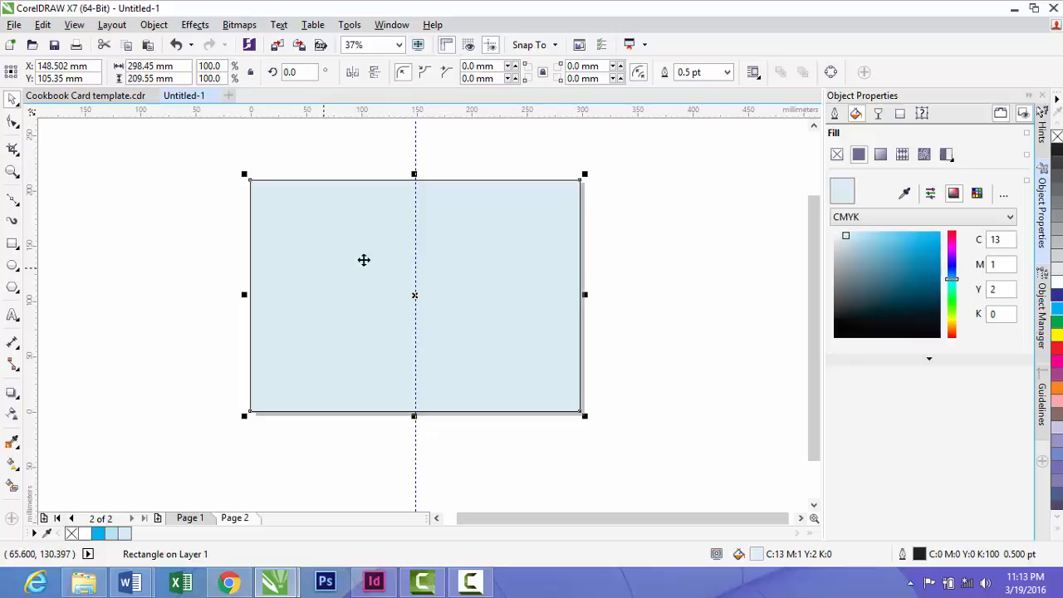
{"action": "left_click", "coordinate": [724, 73]}
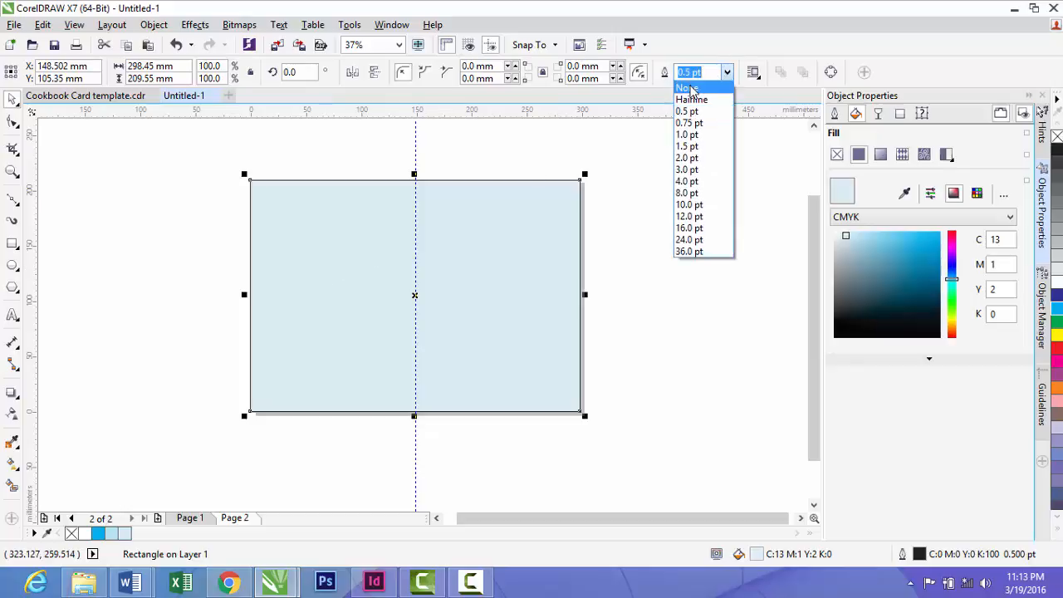
{"action": "left_click", "coordinate": [689, 88]}
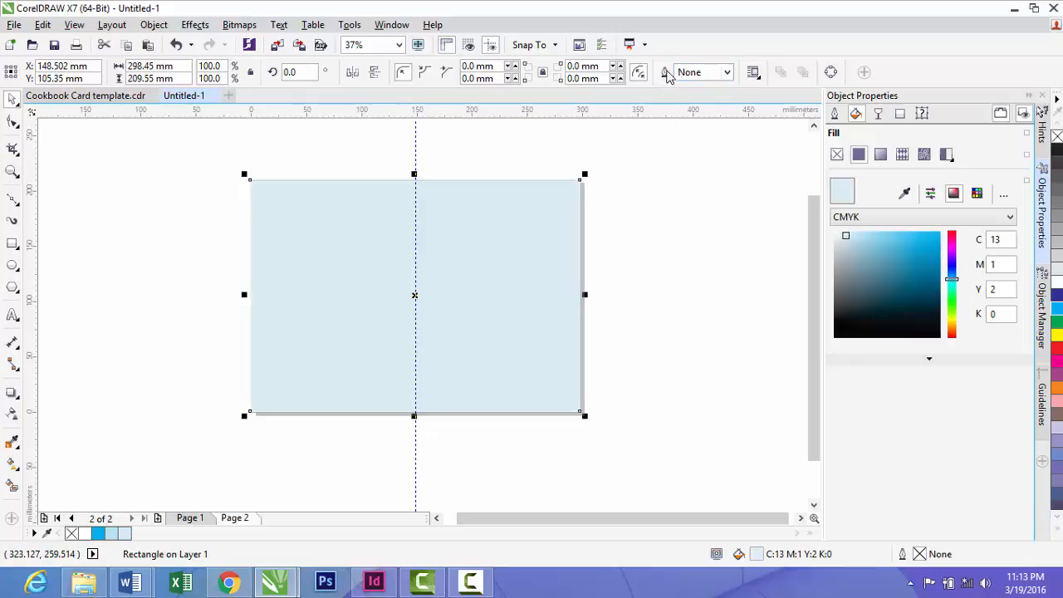
{"action": "left_click", "coordinate": [662, 257]}
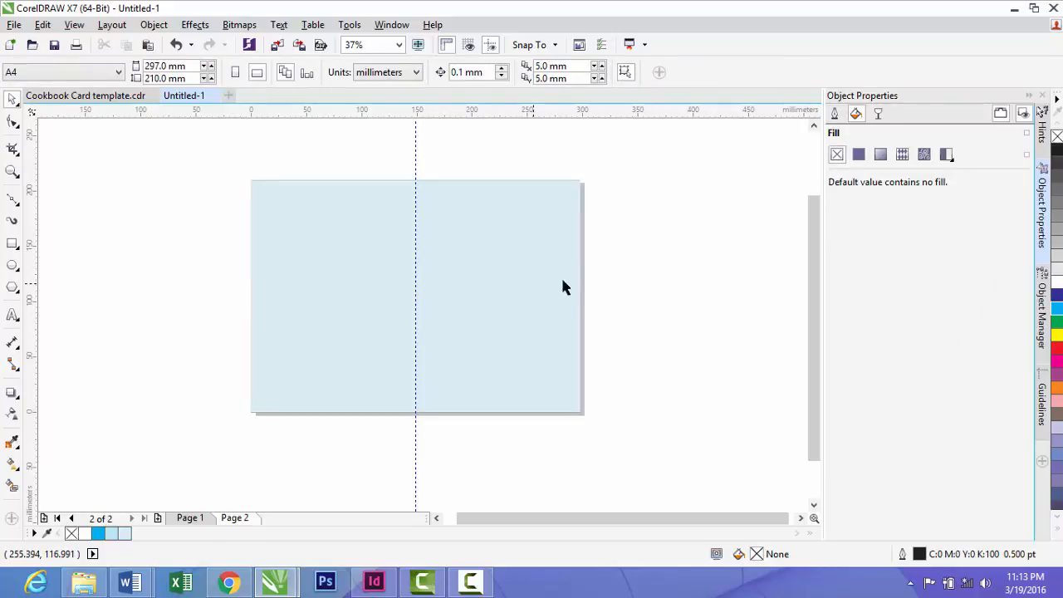
Make a copy of the background rectangle squashed to a full-width band about 9.9 mm high along the page's bottom edge, filled cyan (CMYK 100, 0, 0, 0)
{"action": "left_click", "coordinate": [515, 290]}
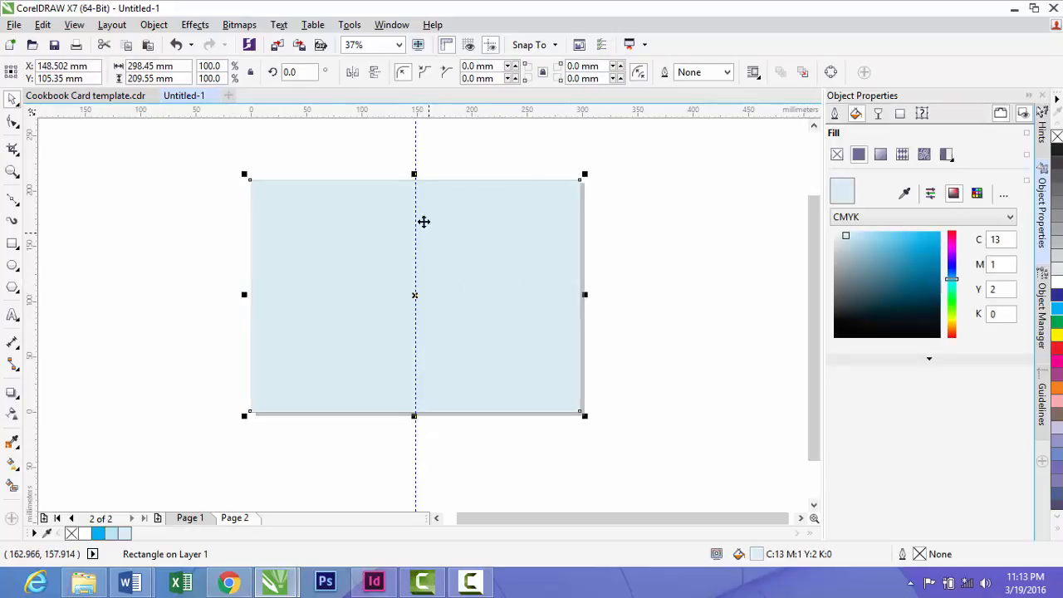
{"action": "left_click_drag", "start_coordinate": [414, 174], "coordinate": [415, 397]}
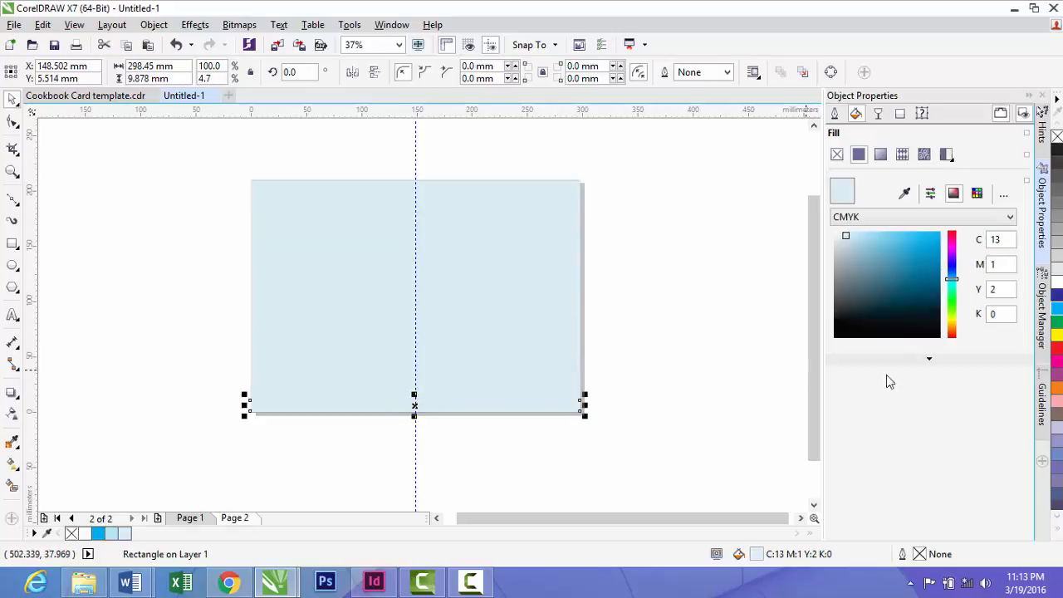
{"action": "left_click", "coordinate": [1056, 309]}
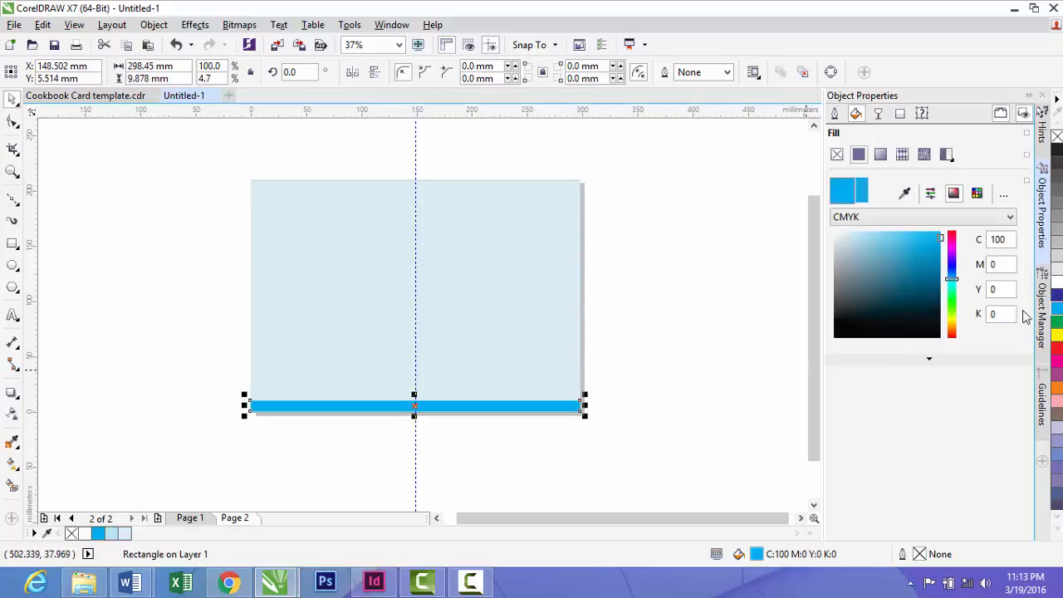
{"action": "left_click", "coordinate": [651, 354]}
Draw a closed right-angled triangle about 32.1 × 22.8 mm in the upper-right corner of the page
{"action": "scroll", "coordinate": [591, 187], "scroll_direction": "up", "scroll_amount": 2}
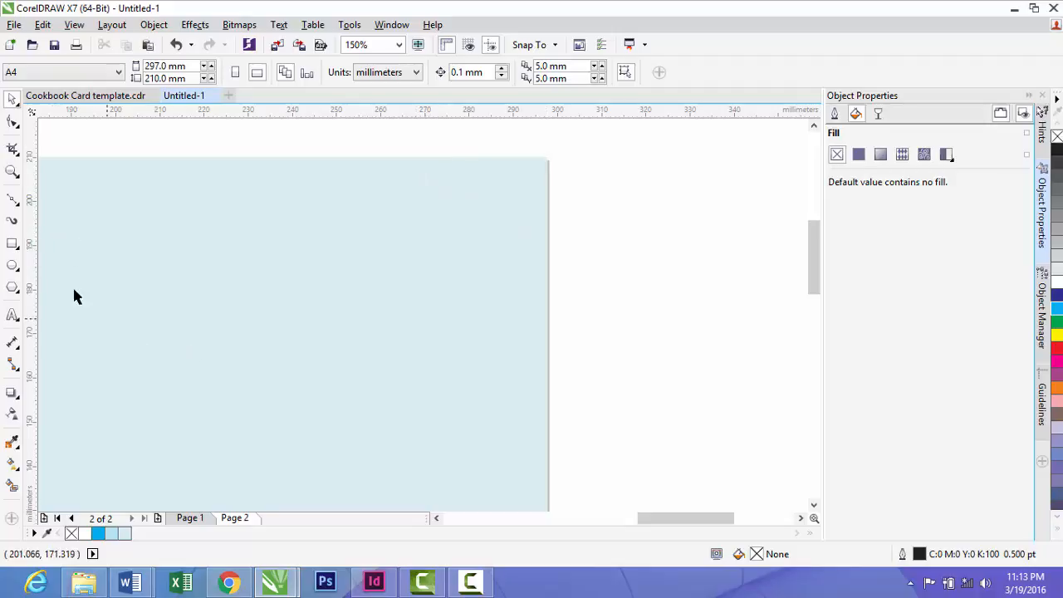
{"action": "left_click", "coordinate": [11, 202]}
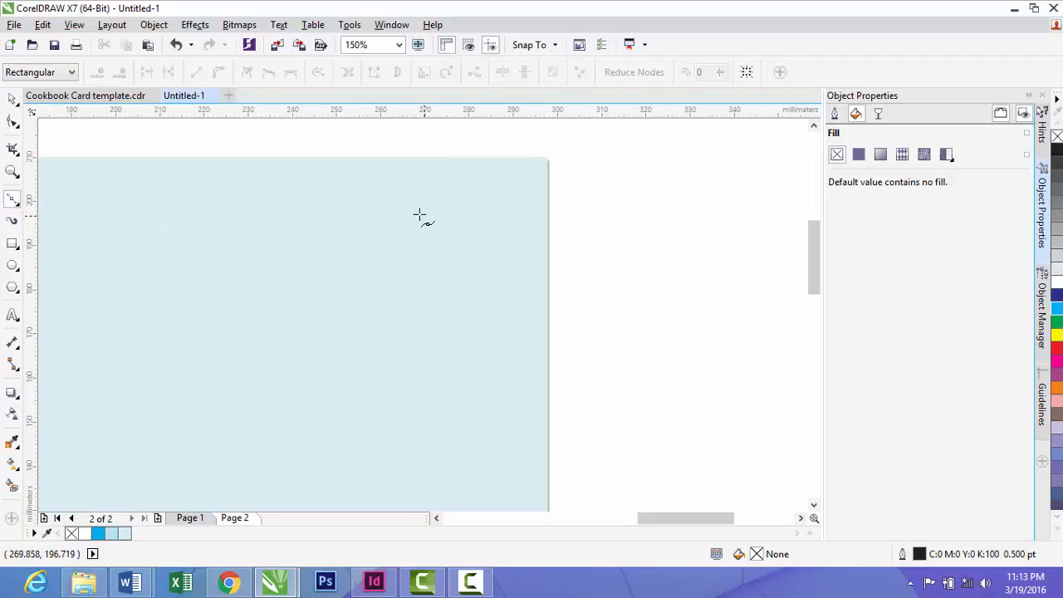
{"action": "left_click", "coordinate": [405, 157]}
{"action": "left_click", "coordinate": [548, 157]}
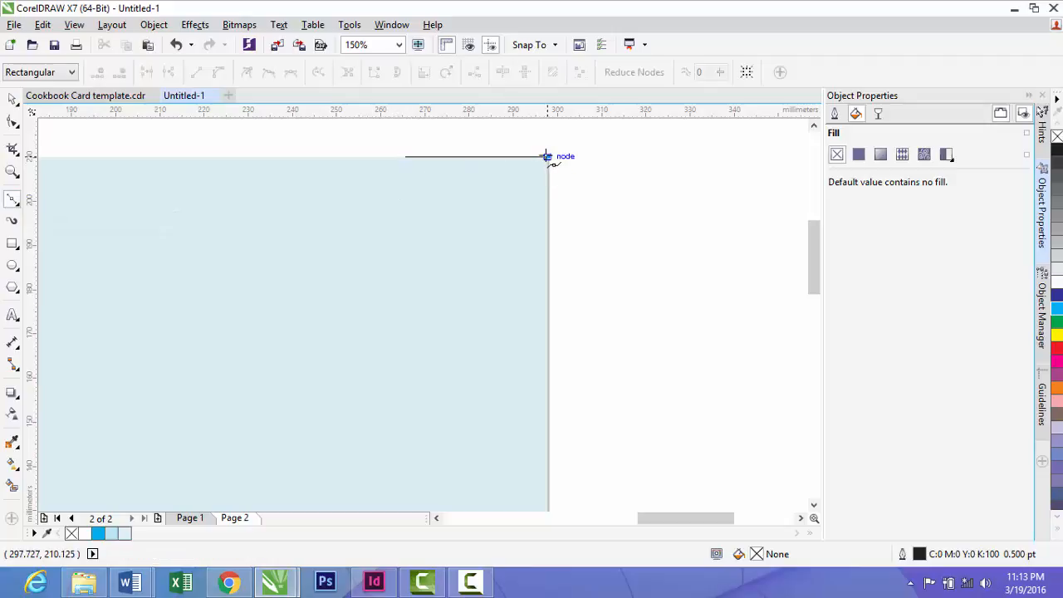
{"action": "left_click", "coordinate": [546, 257]}
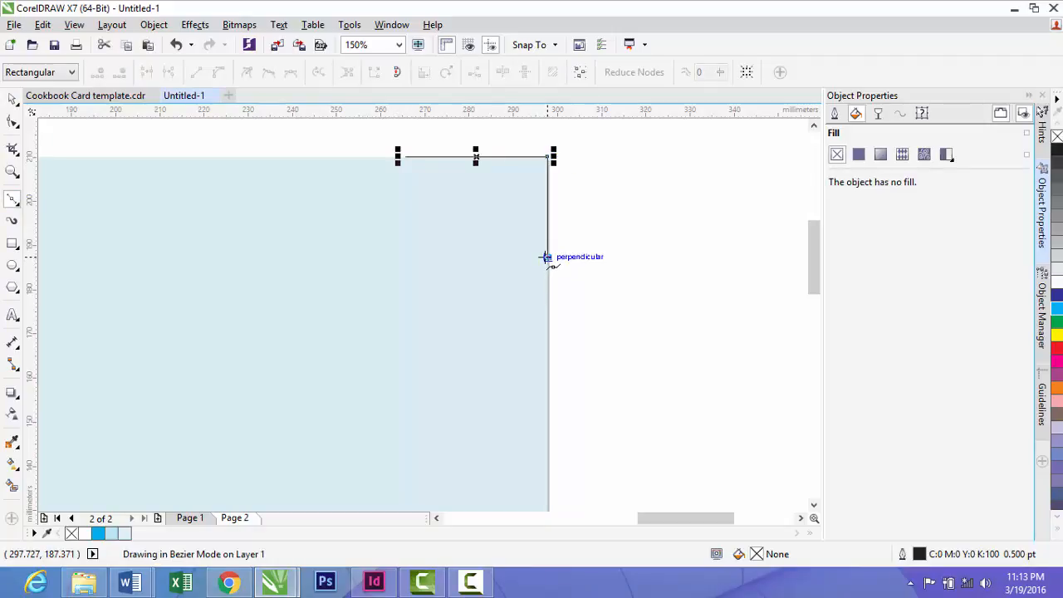
{"action": "left_click", "coordinate": [405, 157]}
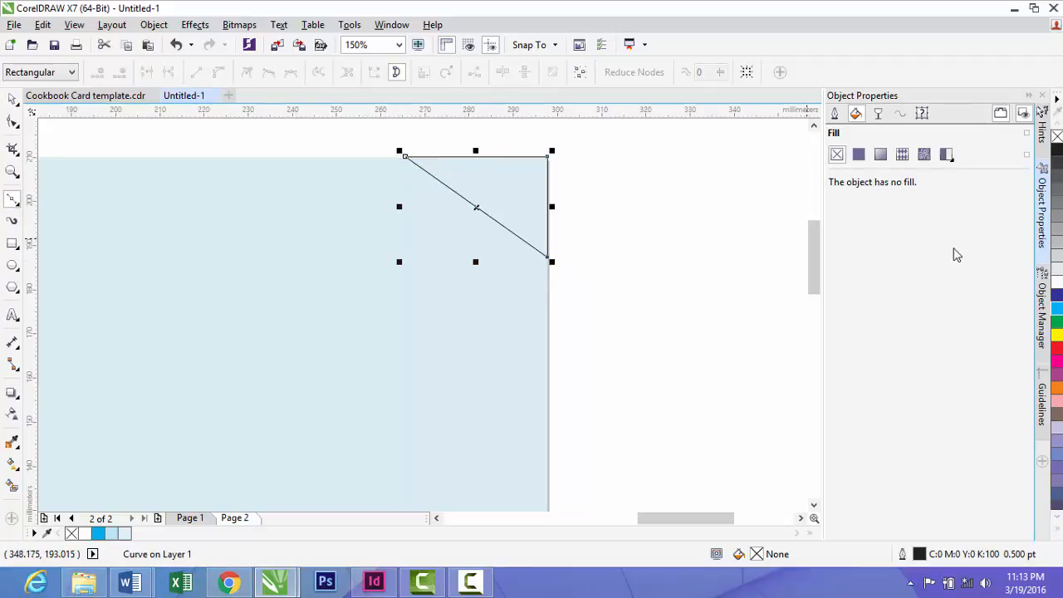
Fill the corner triangle with cyan (CMYK 100, 0, 0, 0) and remove its outline
{"action": "left_click", "coordinate": [1059, 310]}
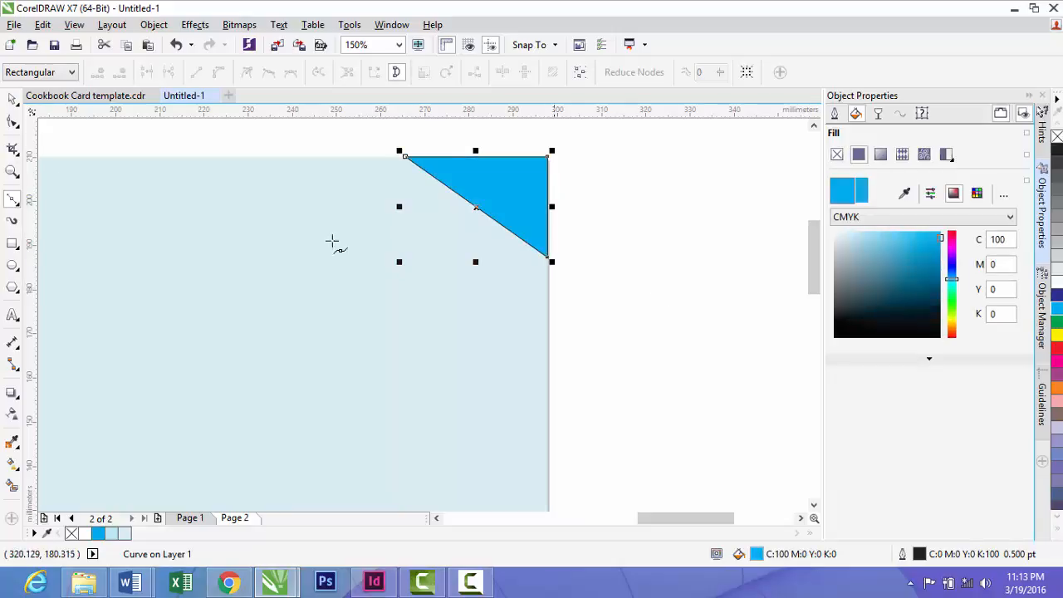
{"action": "left_click", "coordinate": [12, 100]}
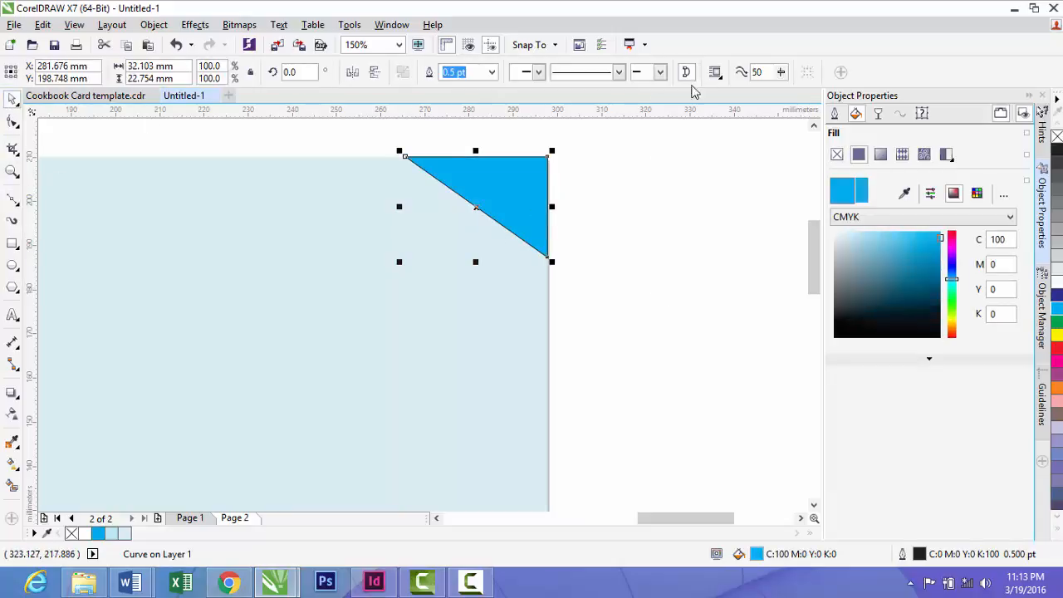
{"action": "left_click", "coordinate": [491, 73]}
{"action": "left_click", "coordinate": [454, 88]}
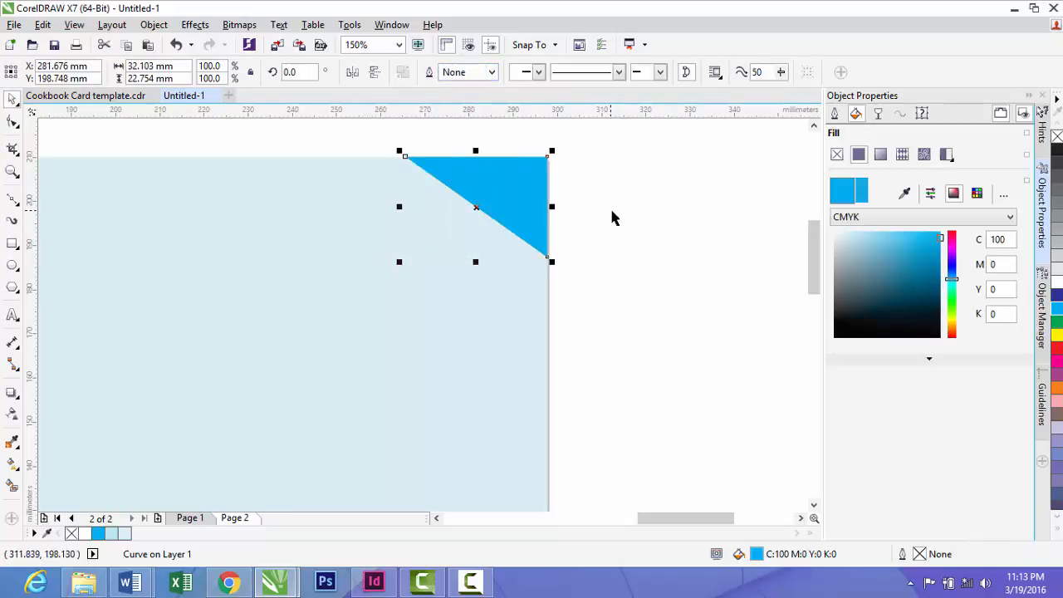
{"action": "left_click", "coordinate": [612, 214]}
Create a horizontally mirrored copy of the corner triangle and resize it to about 32 mm wide, matching the original
{"action": "scroll", "coordinate": [449, 237], "scroll_direction": "down", "scroll_amount": 4}
{"action": "scroll", "coordinate": [306, 236], "scroll_direction": "up", "scroll_amount": 1}
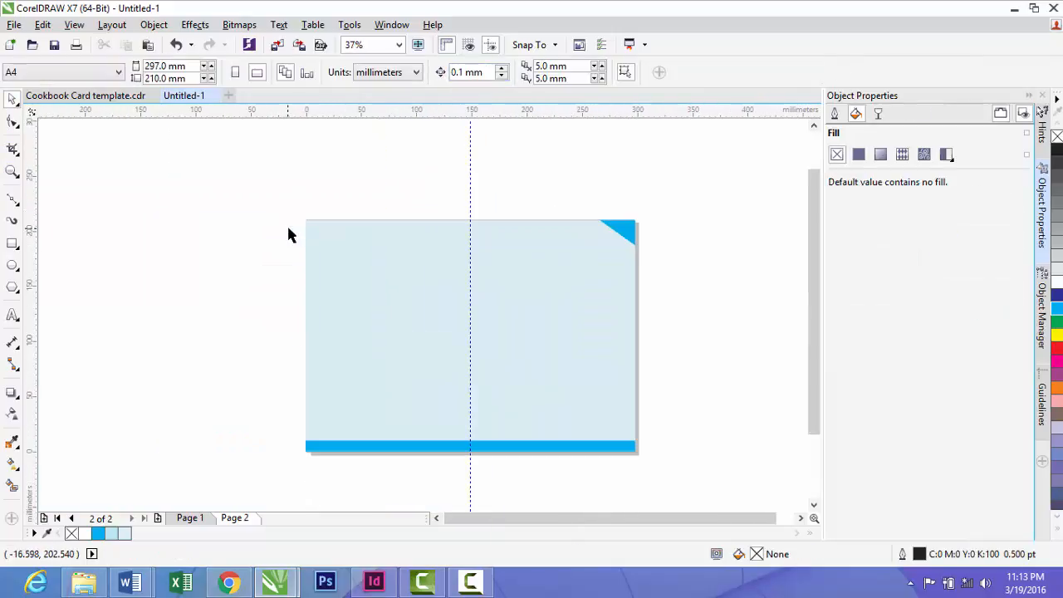
{"action": "left_click", "coordinate": [632, 236]}
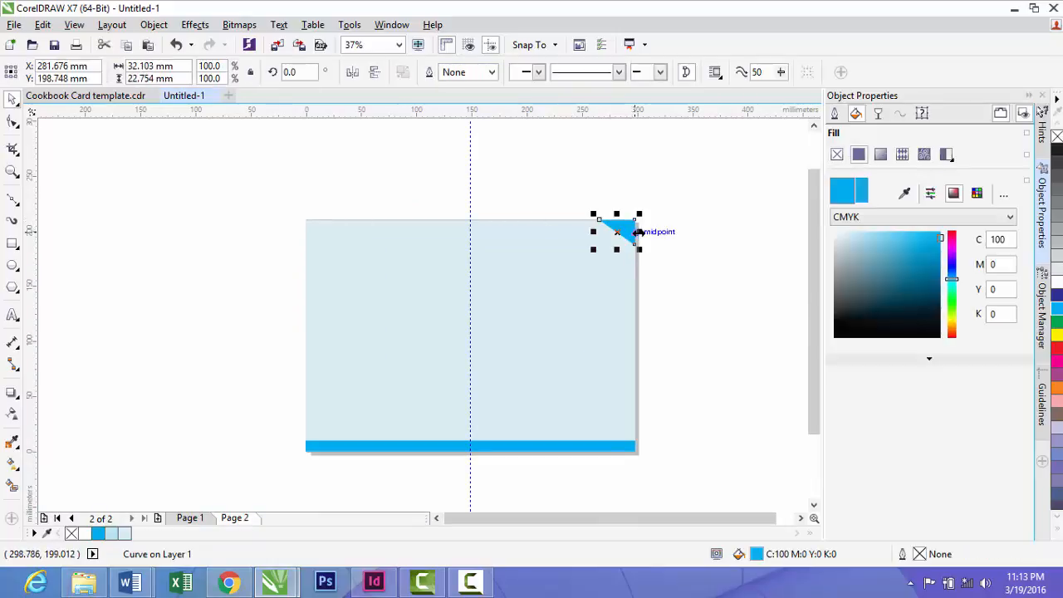
{"action": "scroll", "coordinate": [652, 234], "scroll_direction": "up", "scroll_amount": 3}
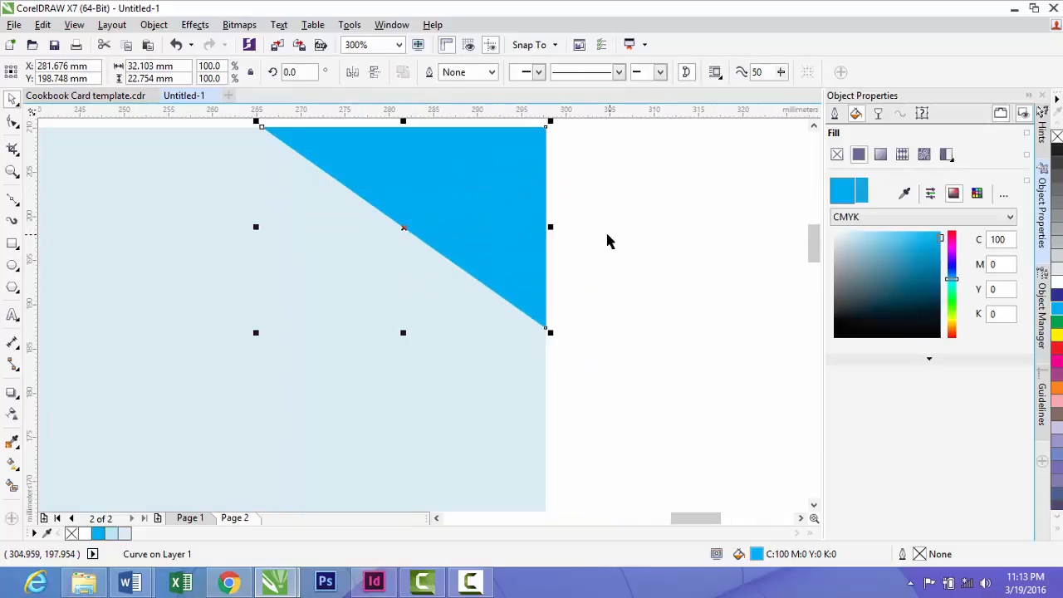
{"action": "left_click_drag", "start_coordinate": [550, 226], "coordinate": [177, 227]}
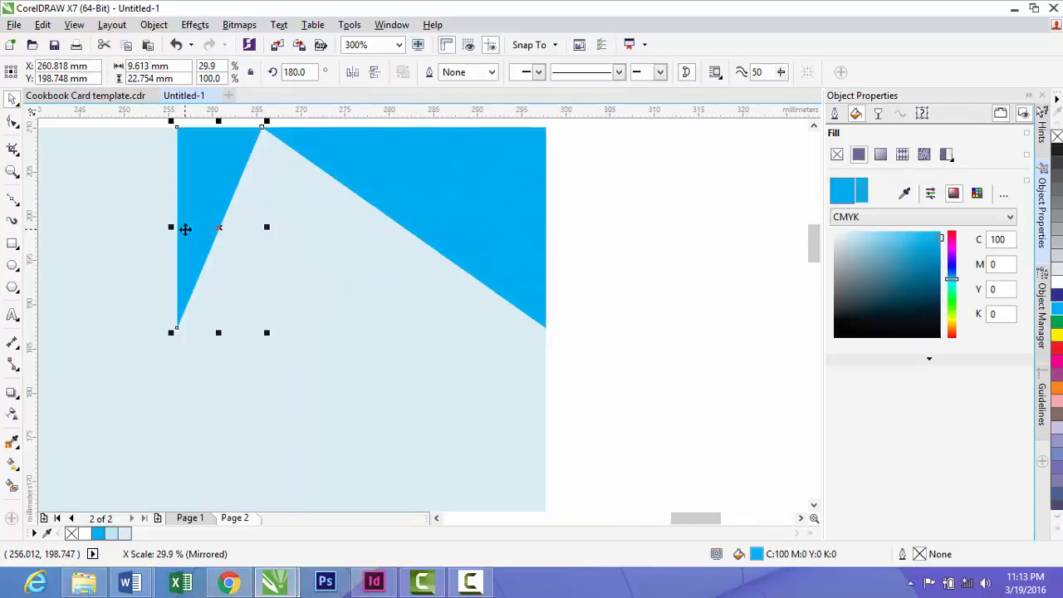
{"action": "left_click_drag", "start_coordinate": [267, 226], "coordinate": [558, 243]}
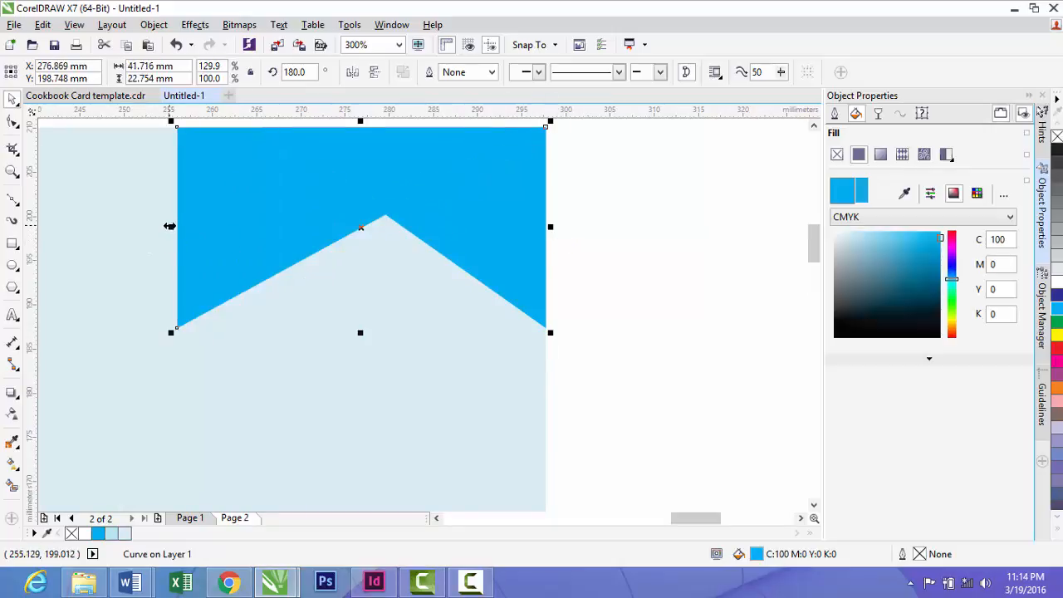
{"action": "left_click_drag", "start_coordinate": [169, 226], "coordinate": [259, 230]}
Move the mirrored triangle into the upper-left corner of the page and deselect it
{"action": "scroll", "coordinate": [259, 229], "scroll_direction": "down", "scroll_amount": 3}
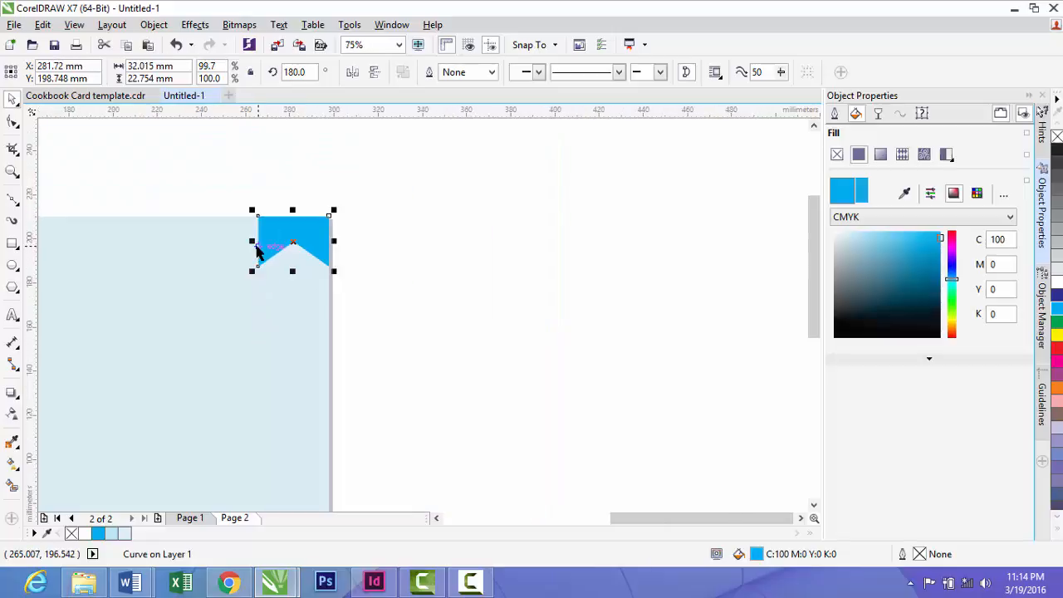
{"action": "left_click", "coordinate": [436, 518]}
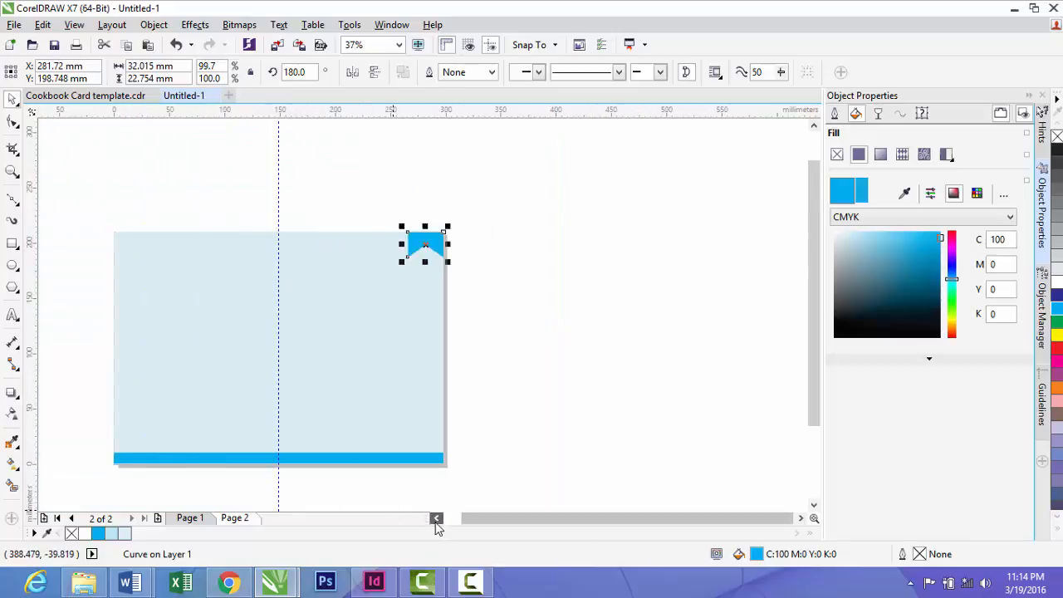
{"action": "left_click", "coordinate": [436, 517]}
{"action": "left_click_drag", "start_coordinate": [416, 249], "coordinate": [192, 245]}
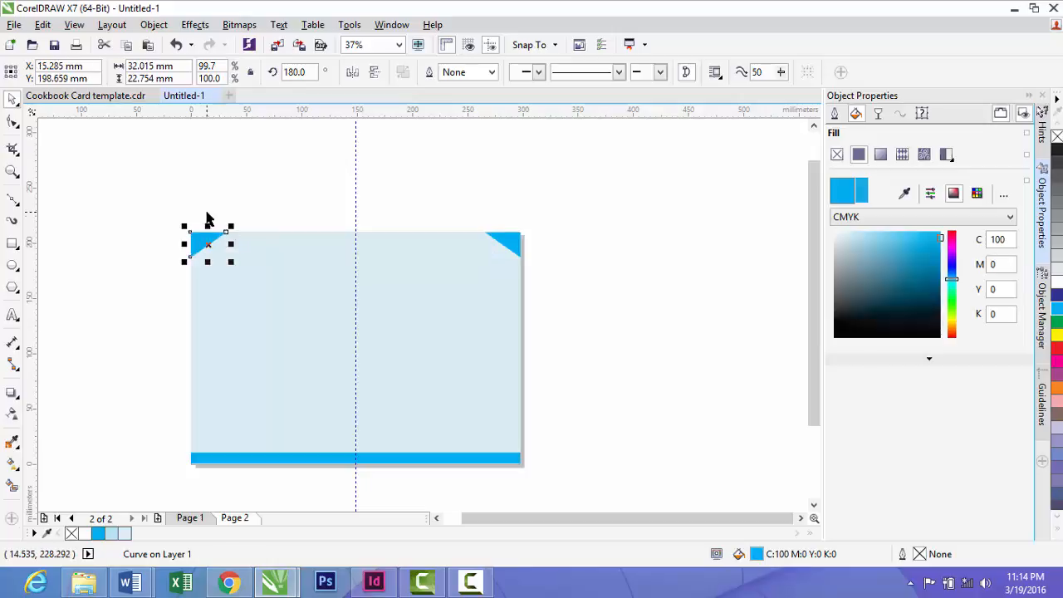
{"action": "left_click", "coordinate": [141, 273]}
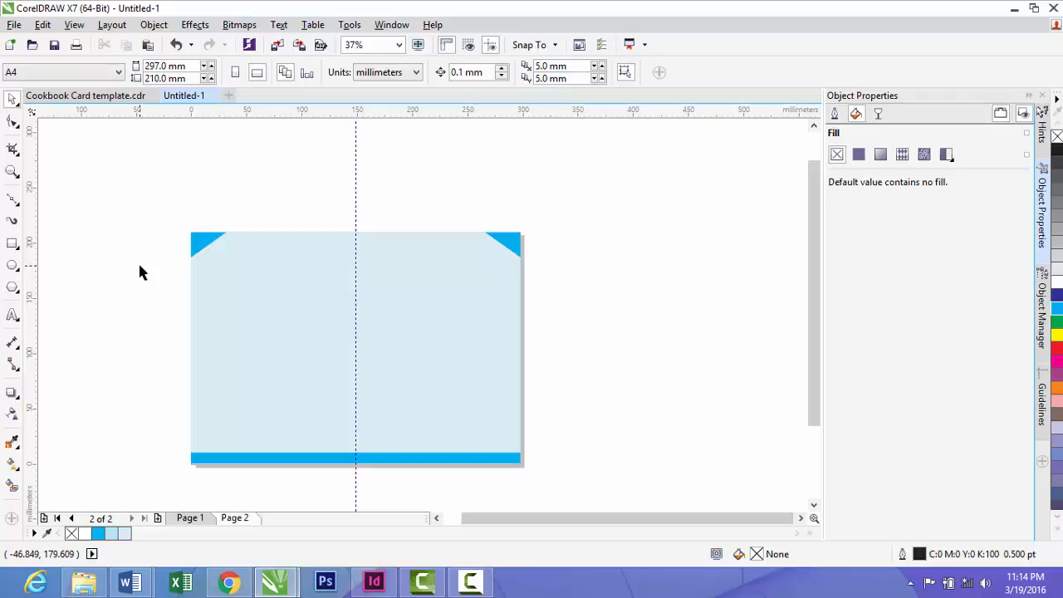
Check the right-hand panel on page 2 of Cookbook Card template.cdr and draw a similar rectangle about 118.5 × 175.7 mm on the card's right half
{"action": "left_click", "coordinate": [64, 96]}
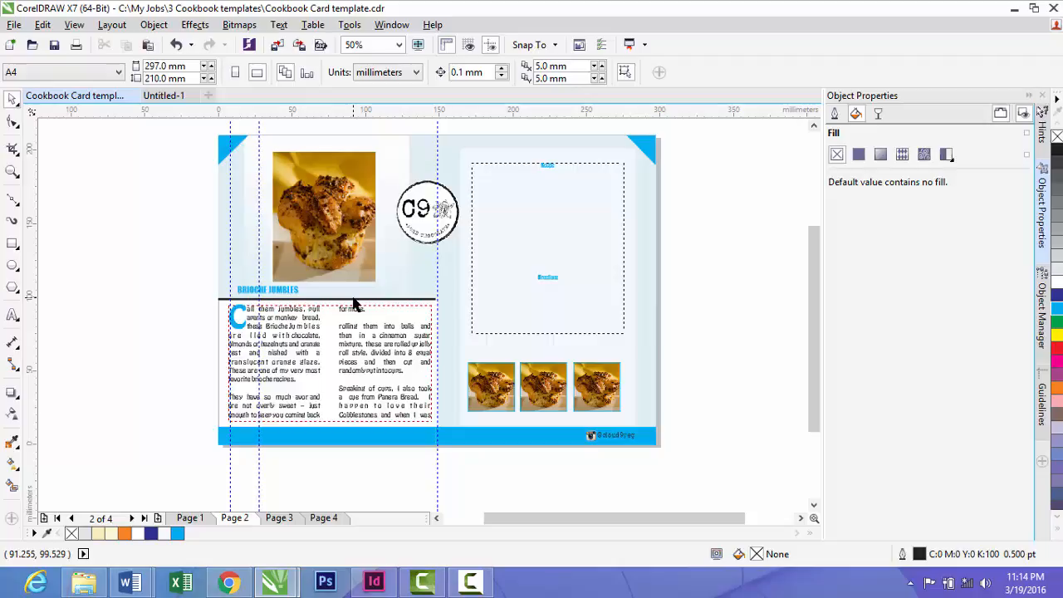
{"action": "left_click", "coordinate": [470, 163]}
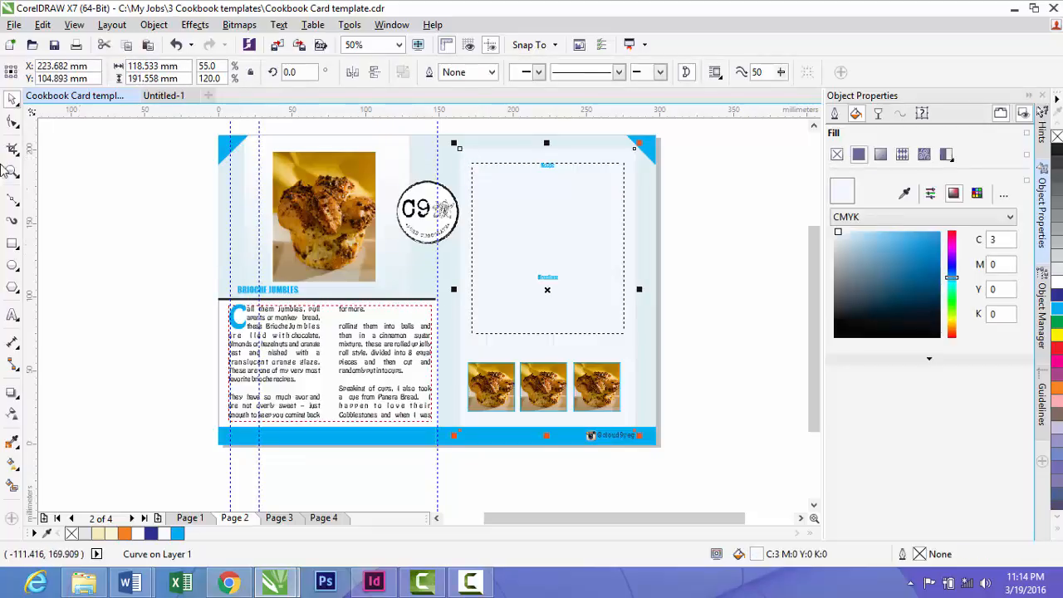
{"action": "left_click", "coordinate": [164, 95]}
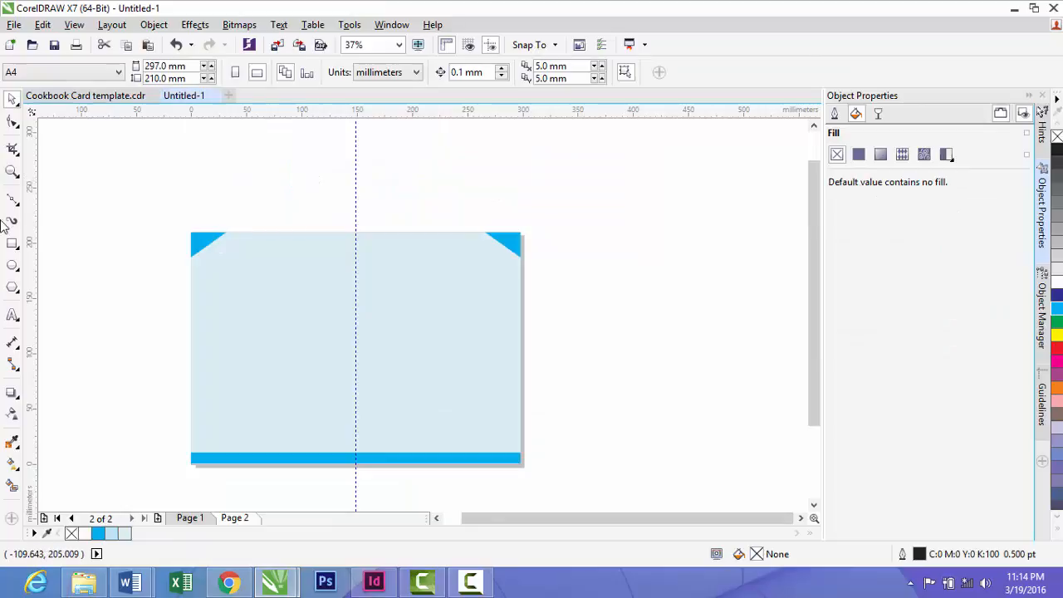
{"action": "left_click", "coordinate": [14, 243]}
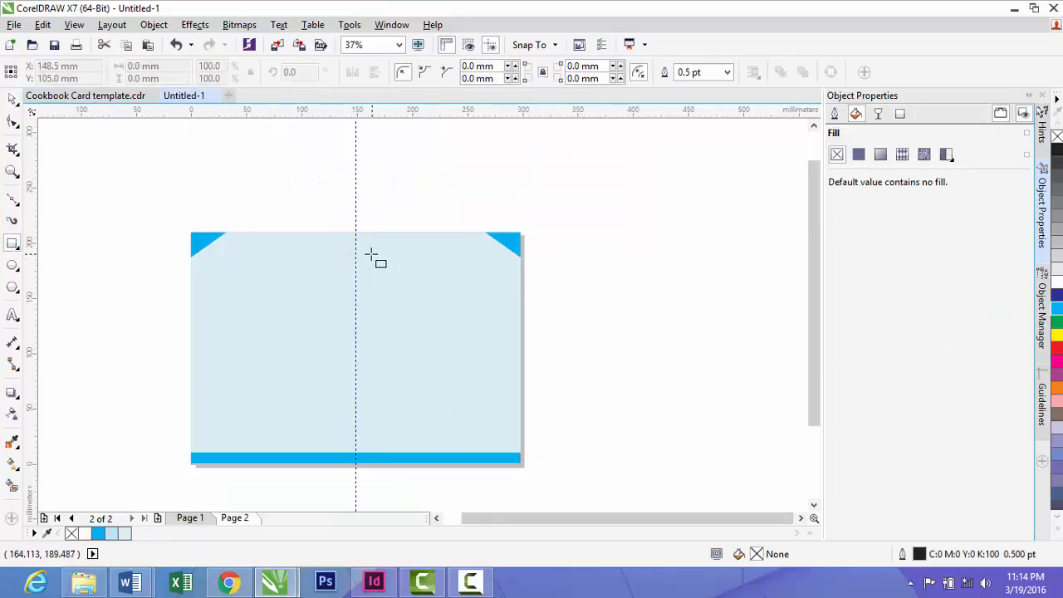
{"action": "mouse_move", "coordinate": [371, 254]}
{"action": "left_mouse_down"}
{"action": "mouse_move", "coordinate": [399, 271]}
{"action": "mouse_move", "coordinate": [481, 375]}
{"action": "mouse_move", "coordinate": [482, 432]}
{"action": "mouse_move", "coordinate": [503, 449]}
{"action": "left_mouse_up"}
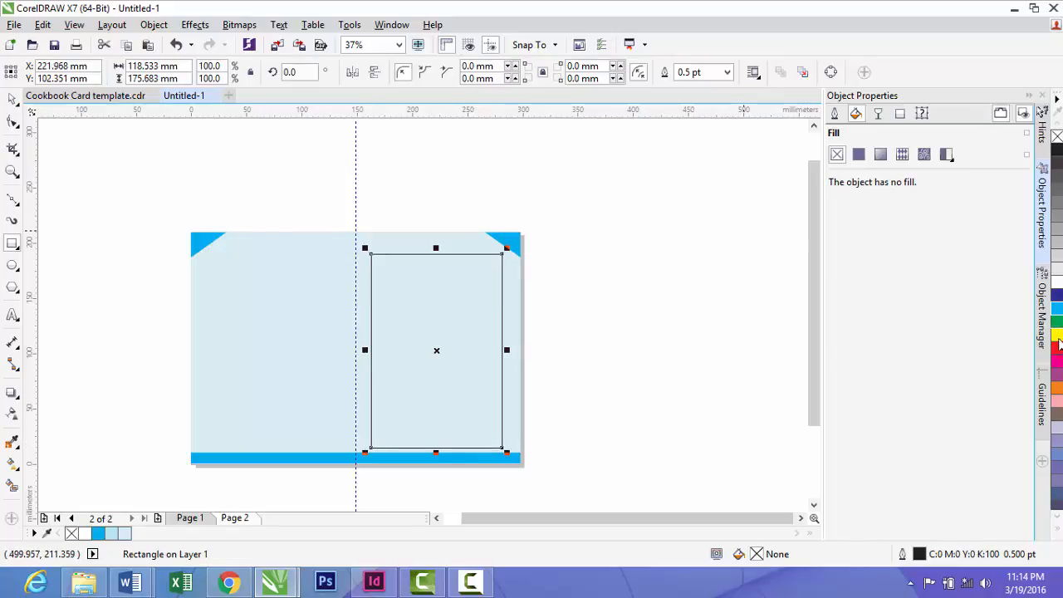
Fill the right-hand panel rectangle with a very pale blue, CMYK 5, 0, 0, 0
{"action": "left_click", "coordinate": [1056, 308]}
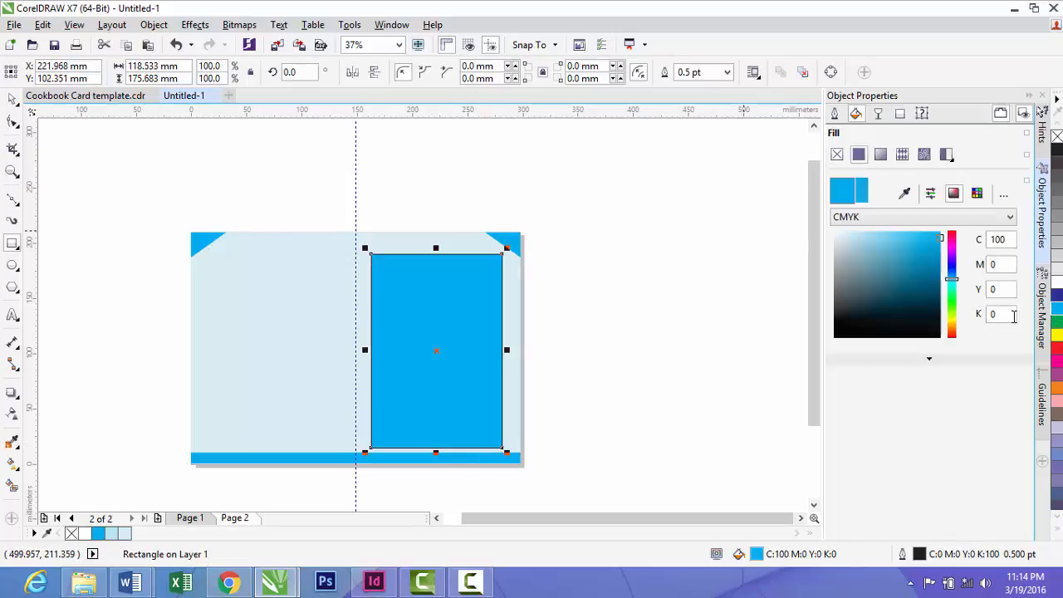
{"action": "left_click", "coordinate": [843, 235]}
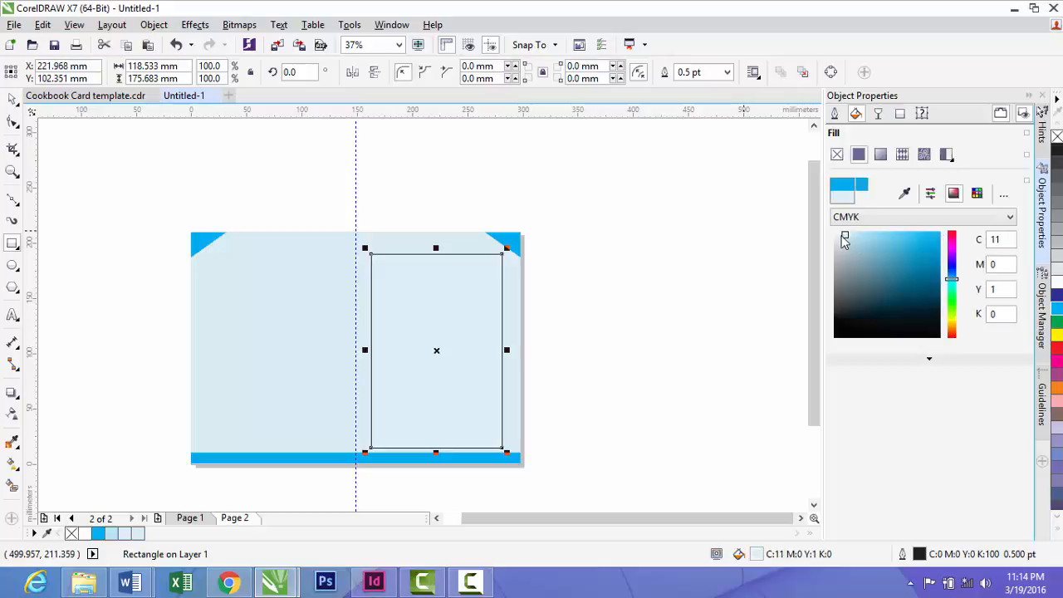
{"action": "left_click", "coordinate": [836, 236]}
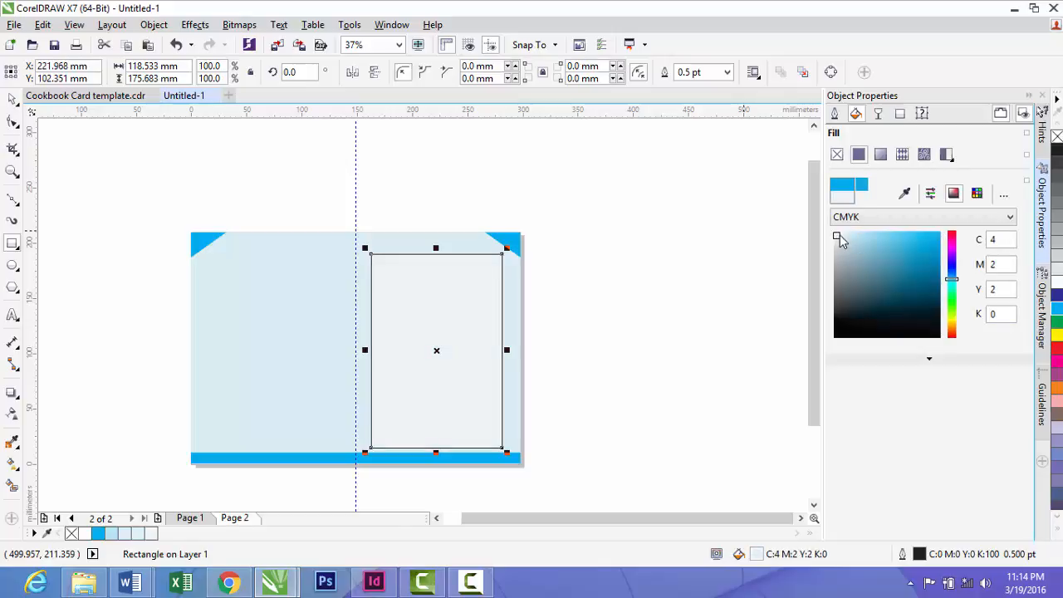
{"action": "left_click", "coordinate": [840, 242]}
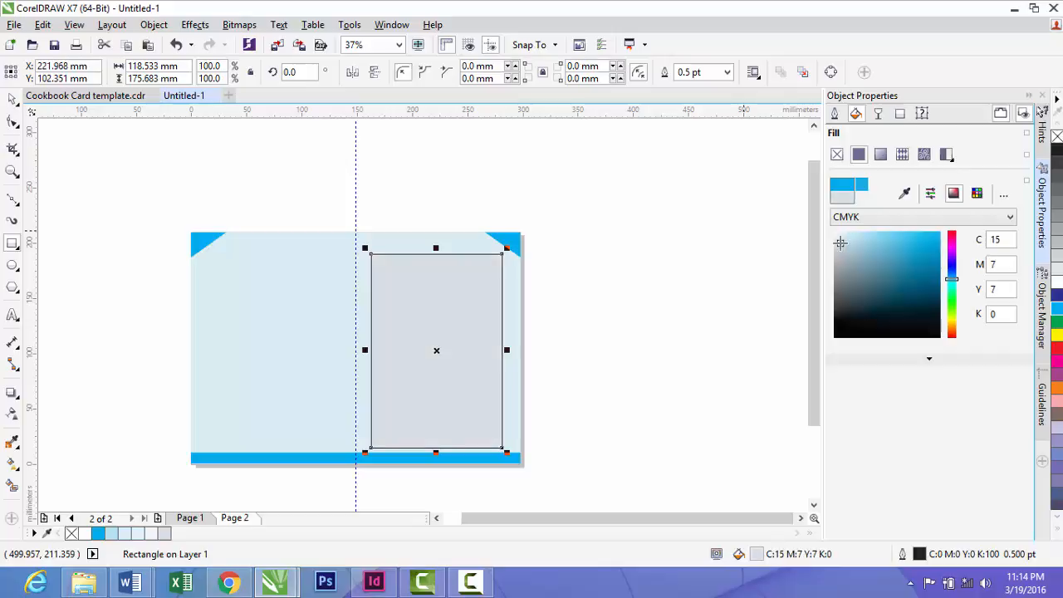
{"action": "left_click", "coordinate": [841, 236]}
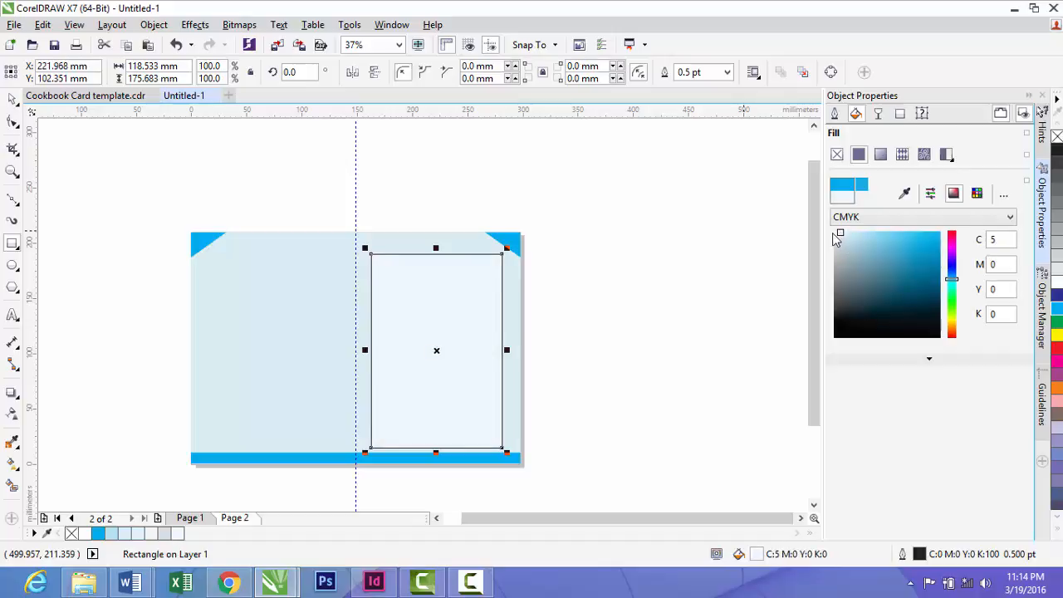
Stretch the right-hand panel upward to about 184.9 mm tall and nudge it slightly down
{"action": "left_click_drag", "start_coordinate": [435, 247], "coordinate": [435, 238]}
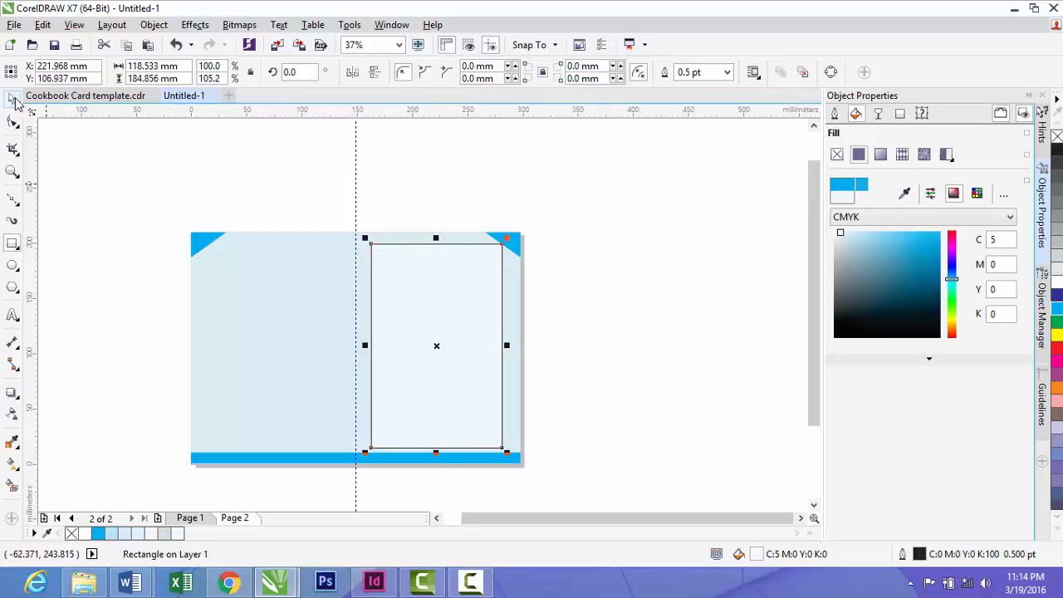
{"action": "left_click", "coordinate": [598, 325]}
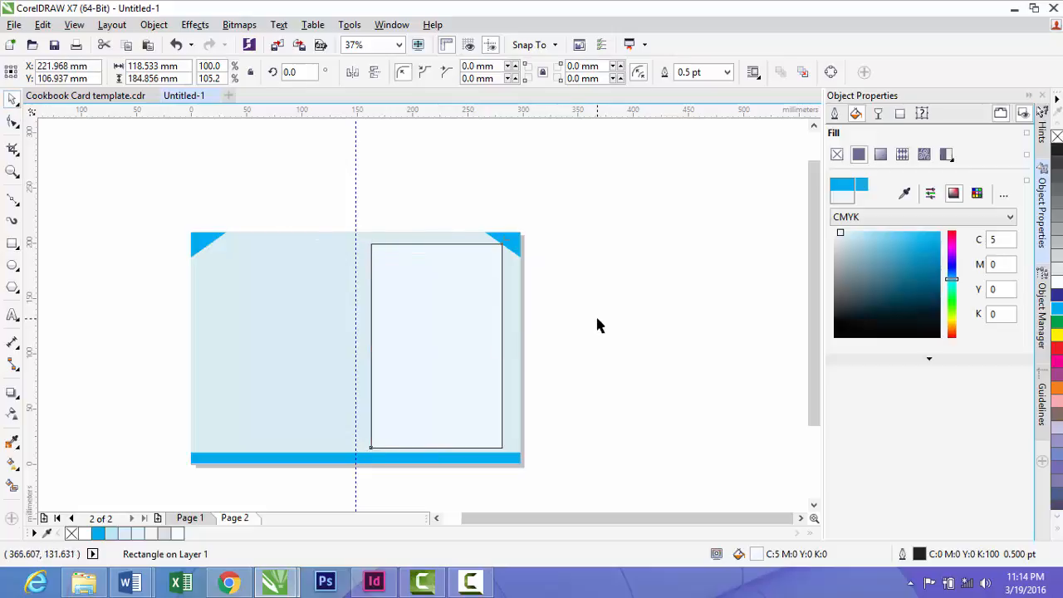
{"action": "left_click", "coordinate": [474, 363]}
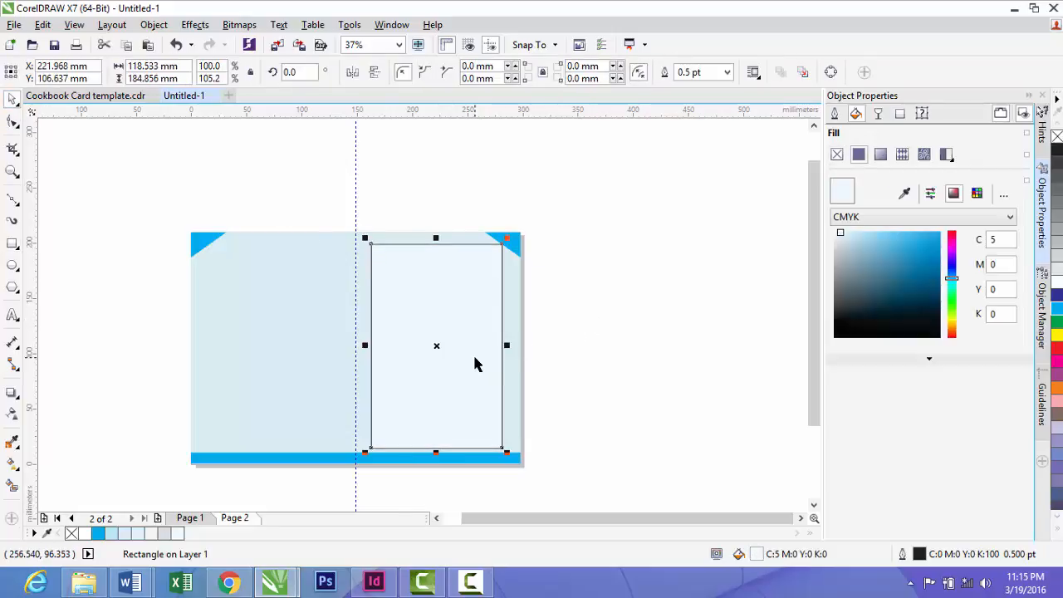
{"action": "left_click", "coordinate": [603, 346]}
{"action": "left_click", "coordinate": [413, 342]}
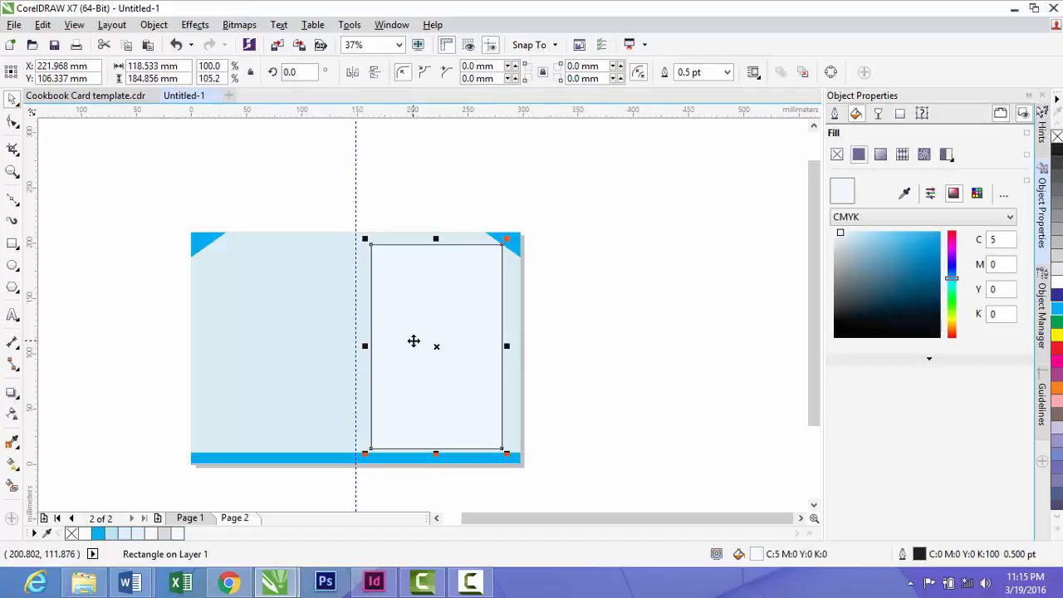
Remove the outline from the right-hand panel by setting its outline width to None, and deselect it
{"action": "left_click", "coordinate": [731, 72]}
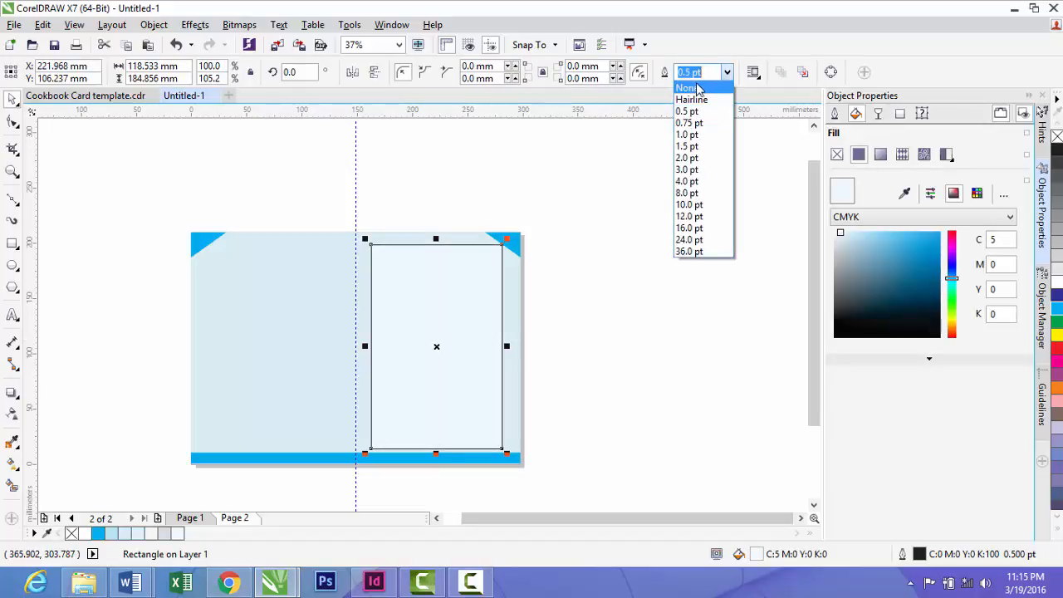
{"action": "left_click", "coordinate": [698, 90]}
{"action": "left_click", "coordinate": [613, 285]}
{"action": "left_click", "coordinate": [451, 340]}
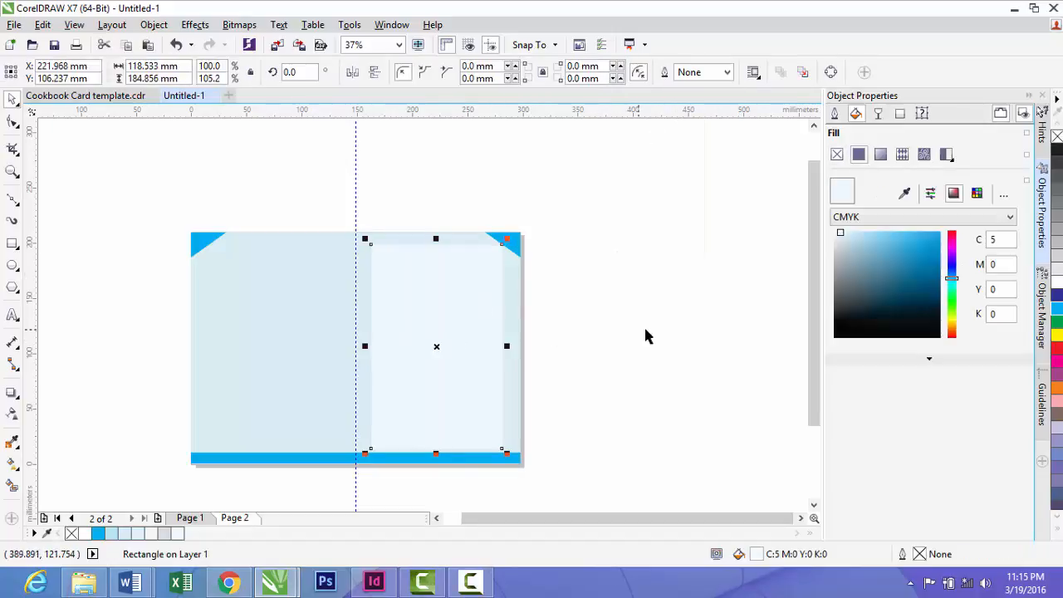
{"action": "left_click", "coordinate": [645, 333]}
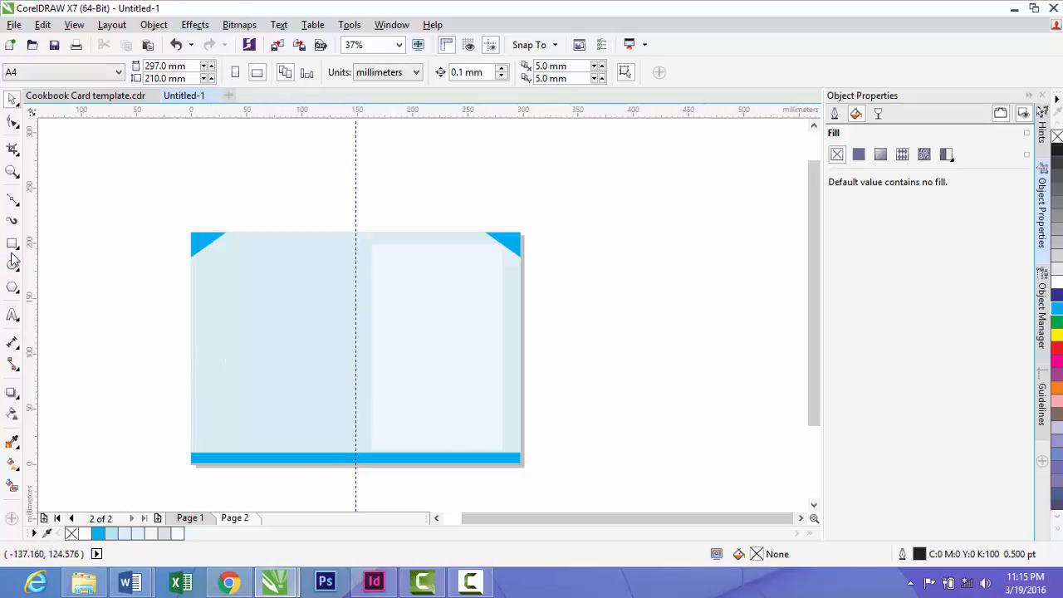
Create a scaled-down copy of the background rectangle, about 139.4 × 93.7 mm, in the page's lower-left area and fill it white
{"action": "left_click", "coordinate": [287, 330]}
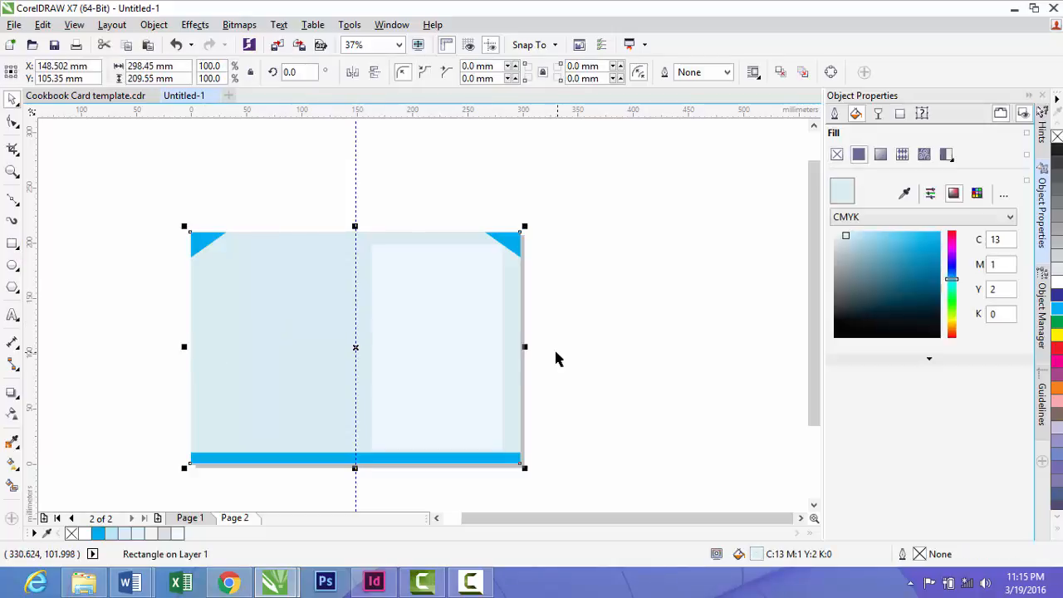
{"action": "left_click_drag", "start_coordinate": [527, 346], "coordinate": [351, 347]}
{"action": "left_click_drag", "start_coordinate": [267, 233], "coordinate": [282, 355]}
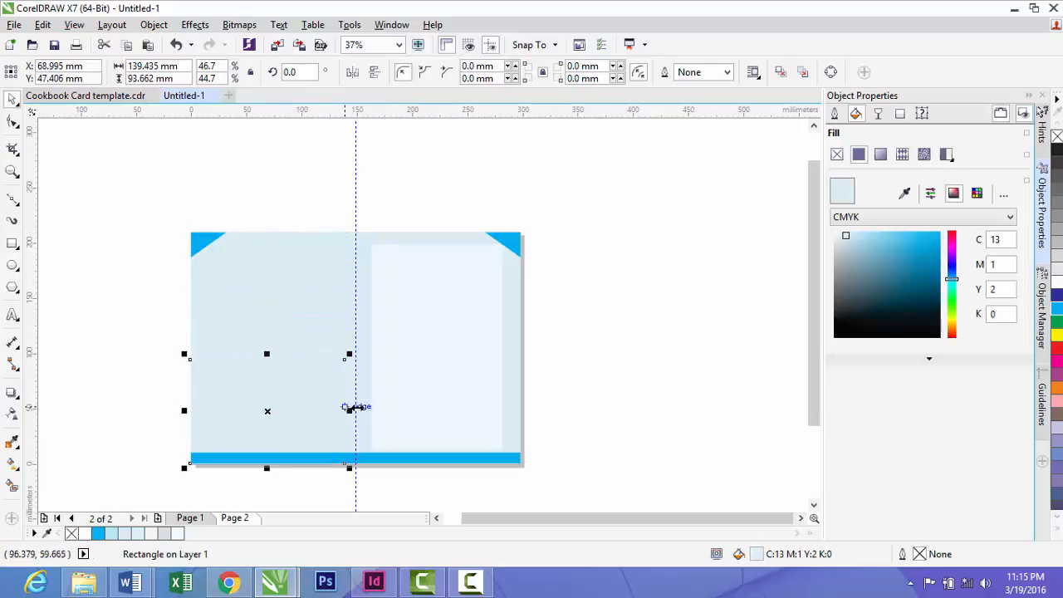
{"action": "left_click", "coordinate": [1057, 282]}
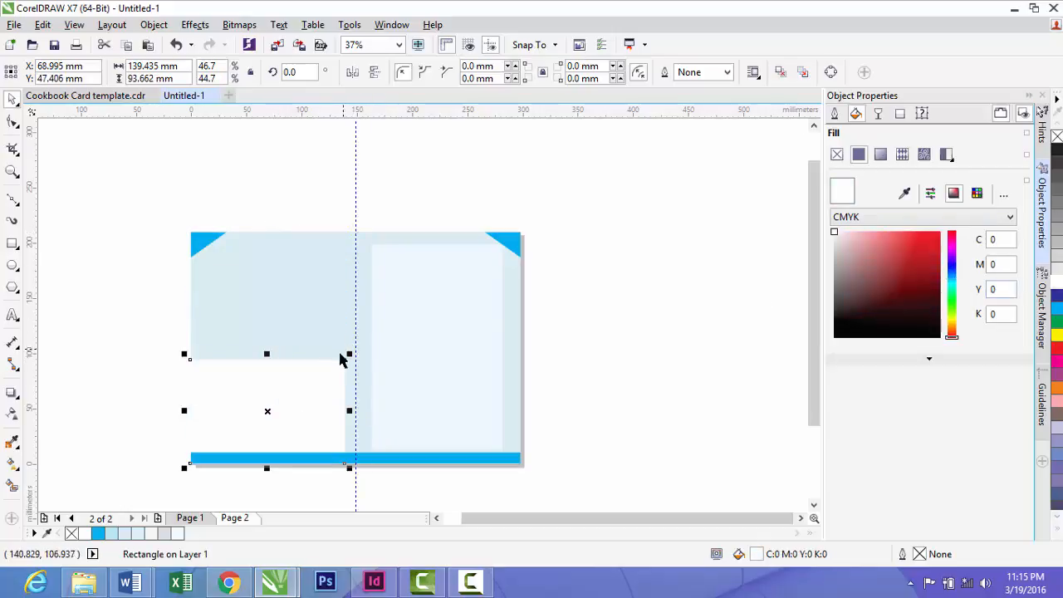
Widen the white rectangle to about 149 mm so it meets the centre guideline, and compare with page 2 of Cookbook Card template.cdr
{"action": "scroll", "coordinate": [347, 413], "scroll_direction": "up", "scroll_amount": 2}
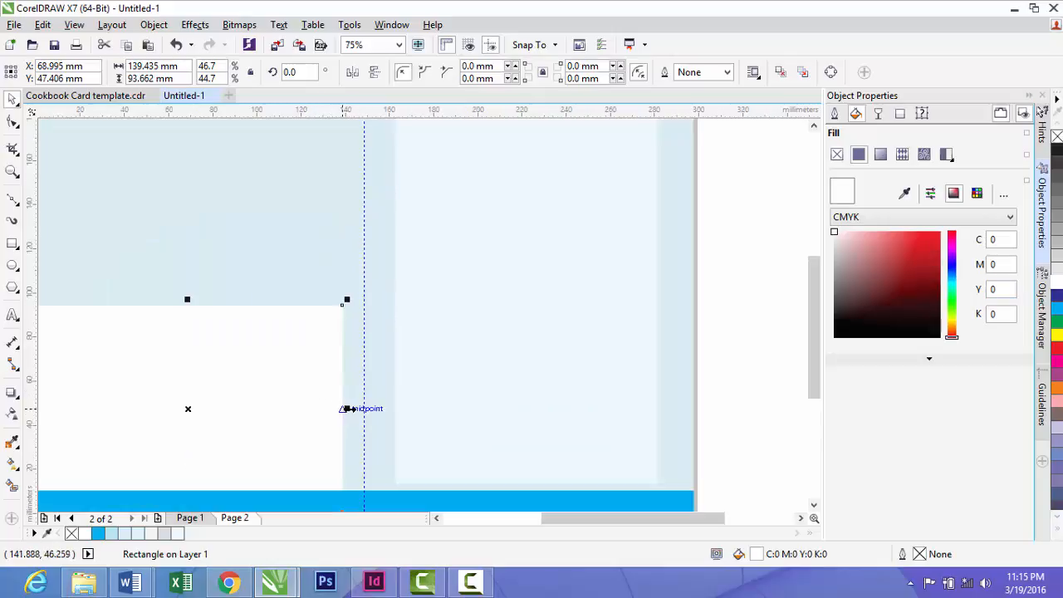
{"action": "left_click_drag", "start_coordinate": [359, 410], "coordinate": [370, 409]}
{"action": "left_click_drag", "start_coordinate": [371, 409], "coordinate": [364, 407]}
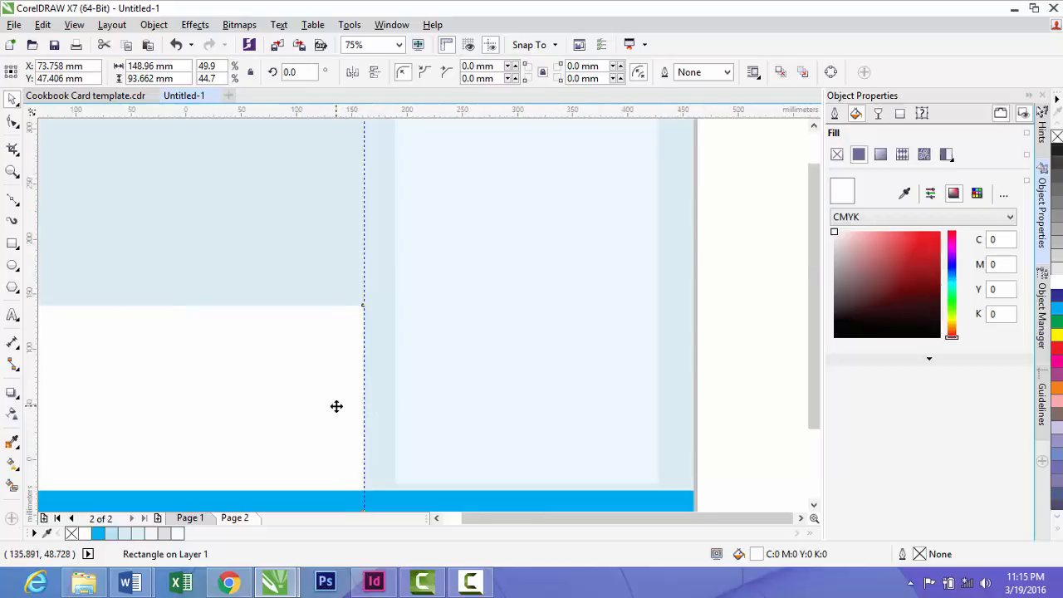
{"action": "key", "text": "F3"}
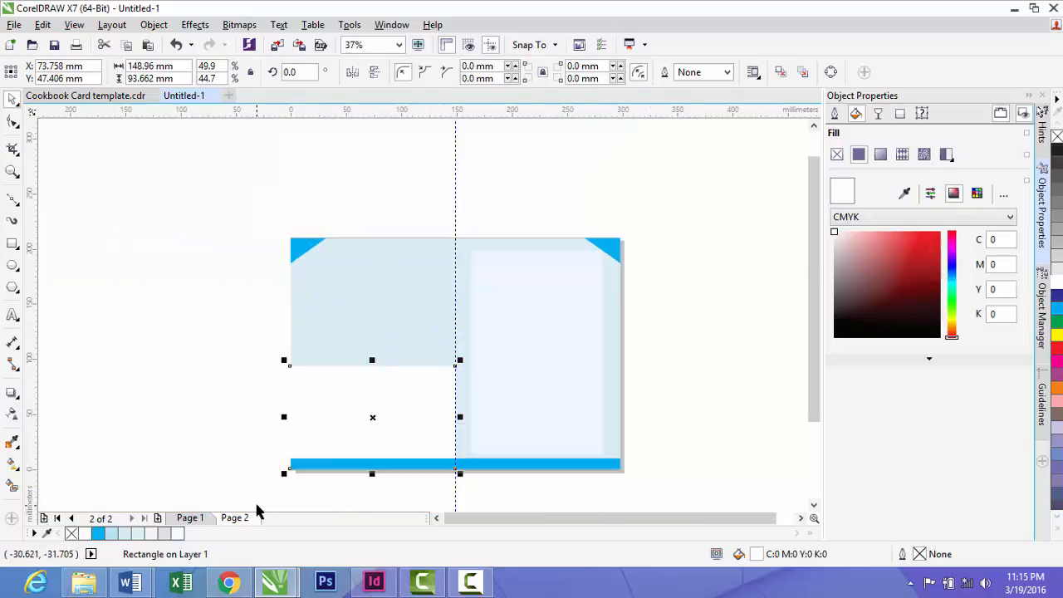
{"action": "left_click", "coordinate": [51, 97]}
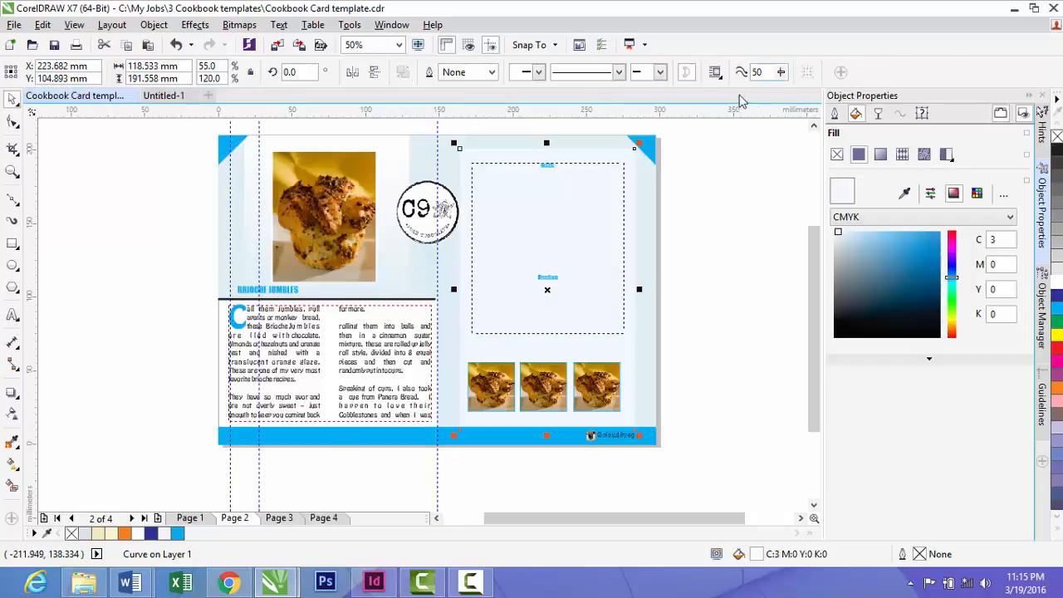
{"action": "left_click", "coordinate": [164, 95]}
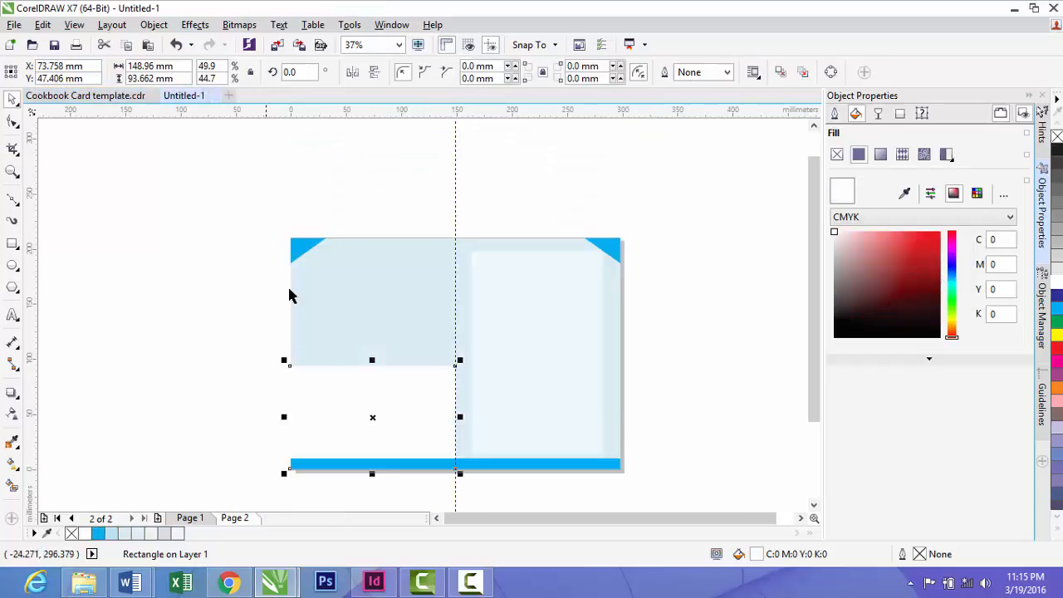
{"action": "mouse_move", "coordinate": [283, 416]}
{"action": "left_mouse_down"}
{"action": "mouse_move", "coordinate": [333, 418]}
{"action": "mouse_move", "coordinate": [284, 416]}
{"action": "left_mouse_up"}
{"action": "left_click", "coordinate": [219, 407]}
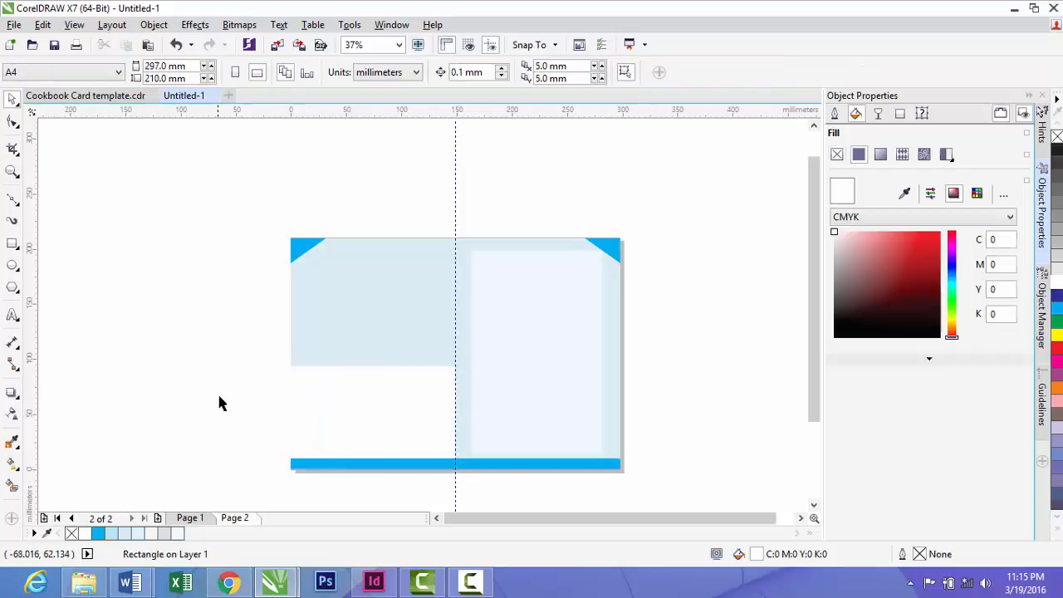
Mirror a copy of the white rectangle directly above itself and narrow it from both sides to about 116.4 mm wide
{"action": "left_click", "coordinate": [384, 387]}
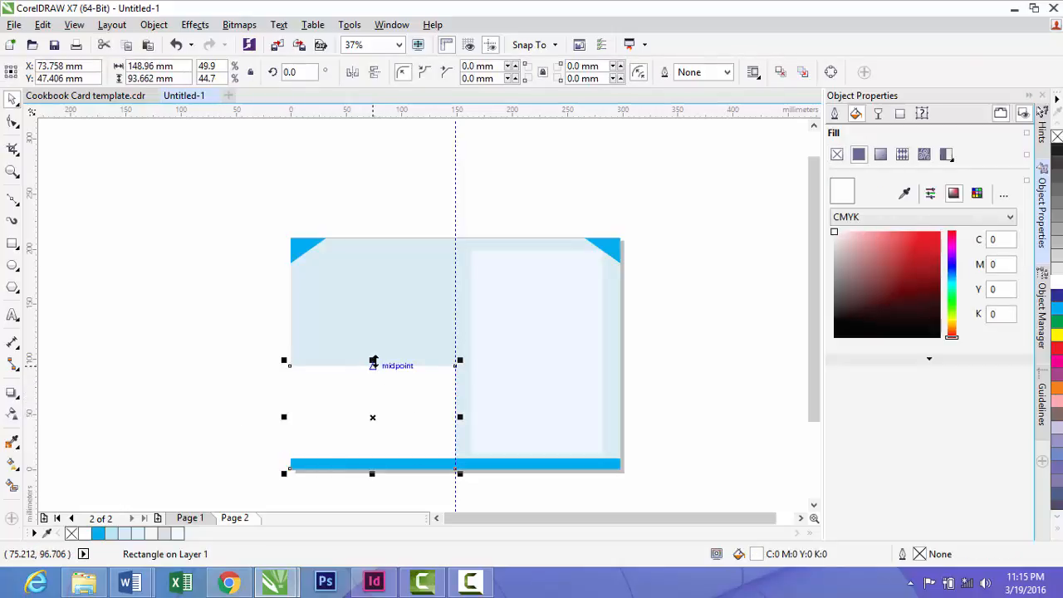
{"action": "left_click", "coordinate": [394, 335]}
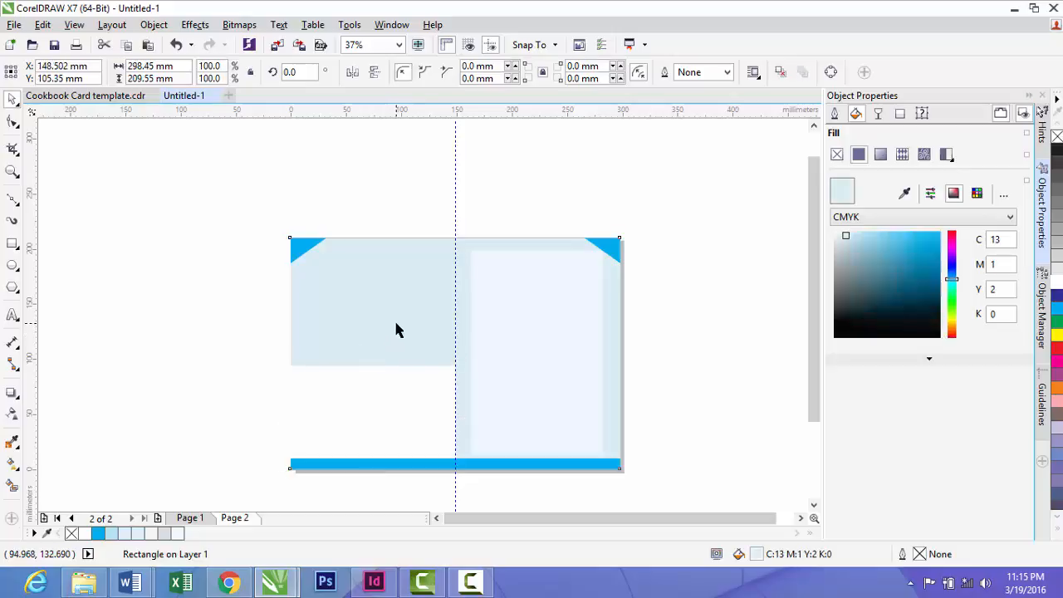
{"action": "left_click", "coordinate": [358, 407]}
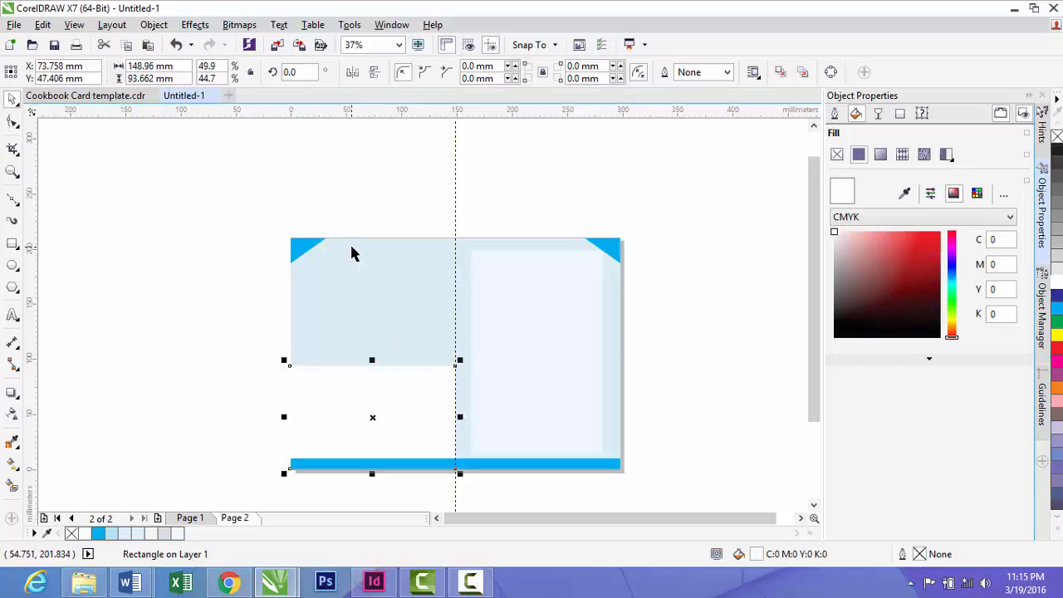
{"action": "left_click", "coordinate": [219, 404]}
{"action": "left_click", "coordinate": [368, 410]}
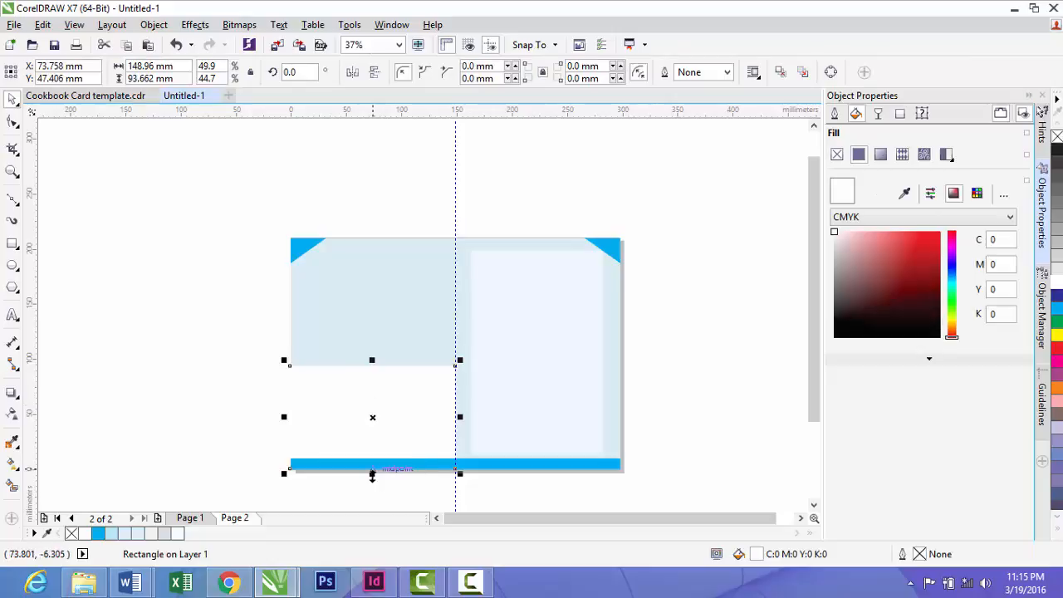
{"action": "left_click_drag", "start_coordinate": [372, 475], "coordinate": [374, 258]}
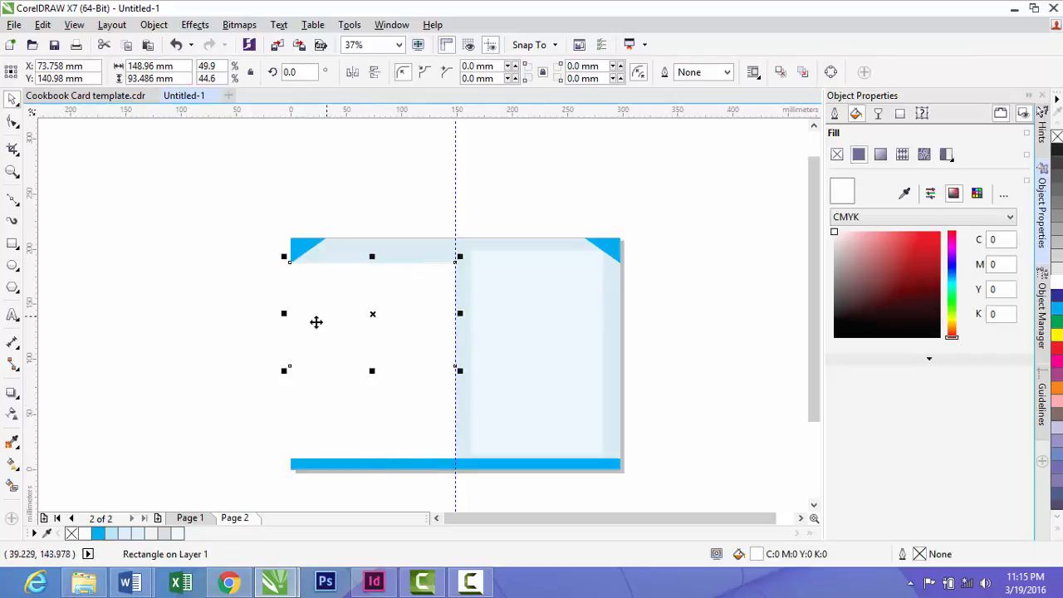
{"action": "left_click_drag", "start_coordinate": [285, 313], "coordinate": [301, 313]}
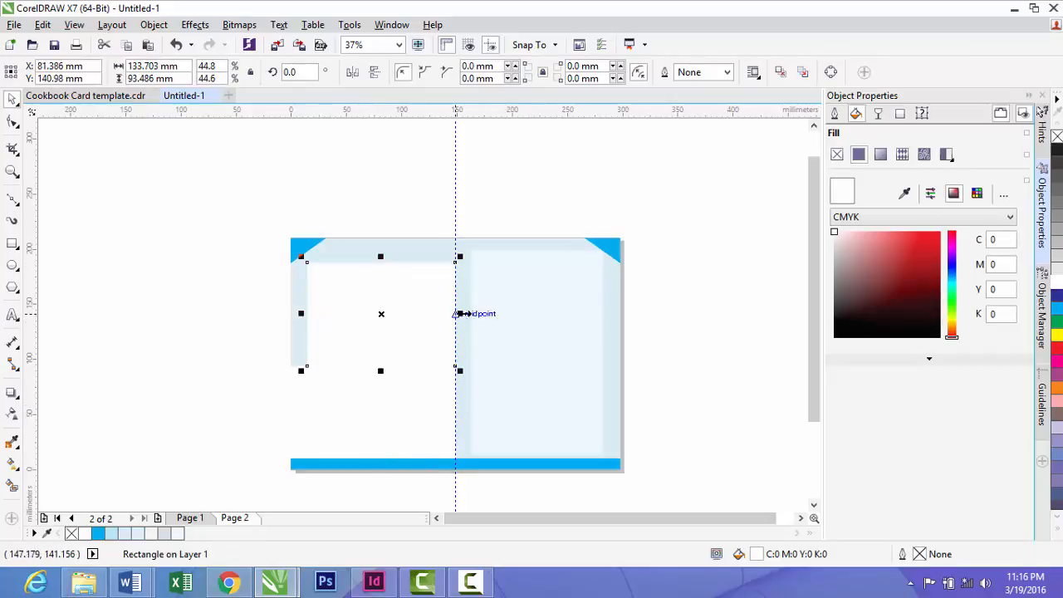
{"action": "left_click_drag", "start_coordinate": [463, 312], "coordinate": [435, 311]}
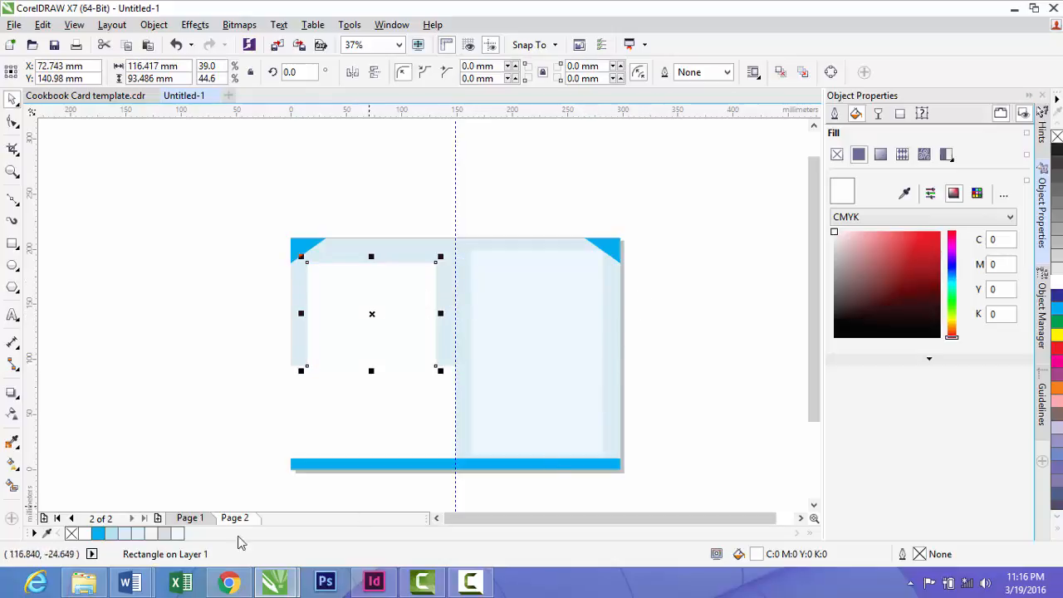
Fill the upper-left panel with a very pale grey, CMYK 4, 2, 2, 0
{"action": "left_click", "coordinate": [150, 535]}
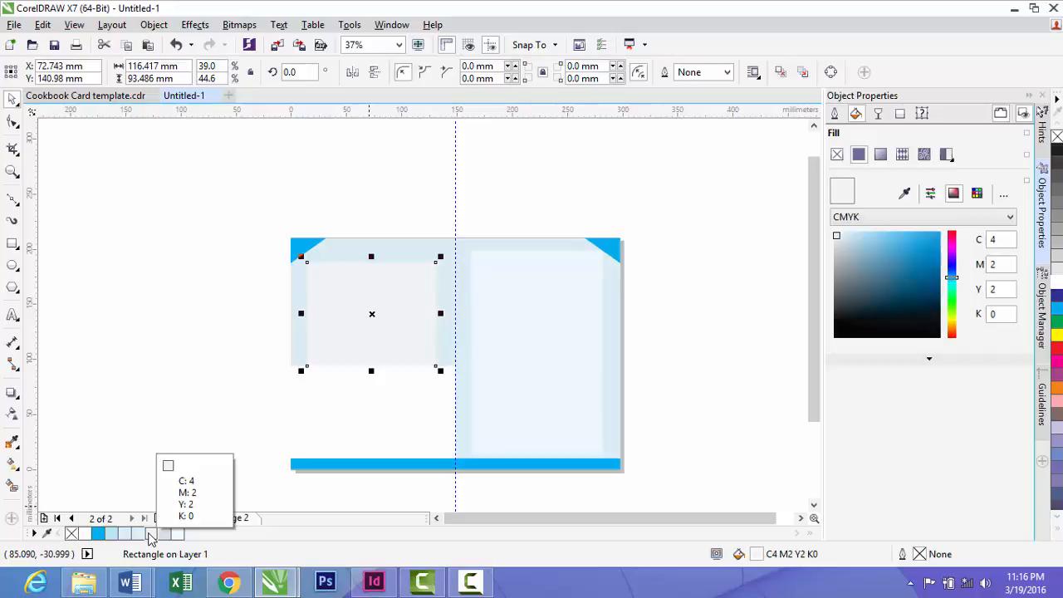
{"action": "left_click", "coordinate": [151, 535]}
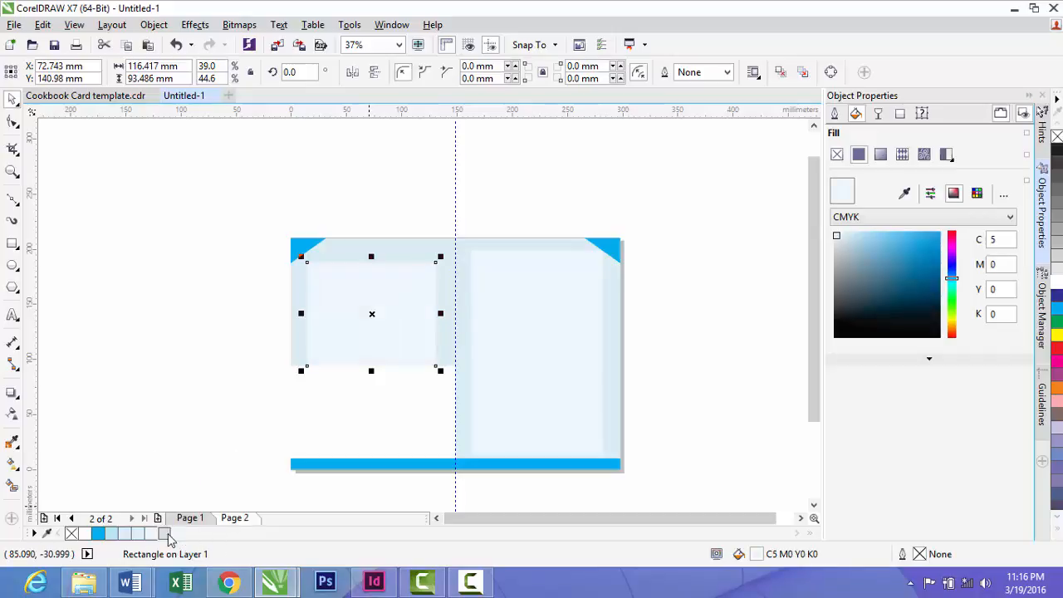
{"action": "left_click", "coordinate": [163, 538]}
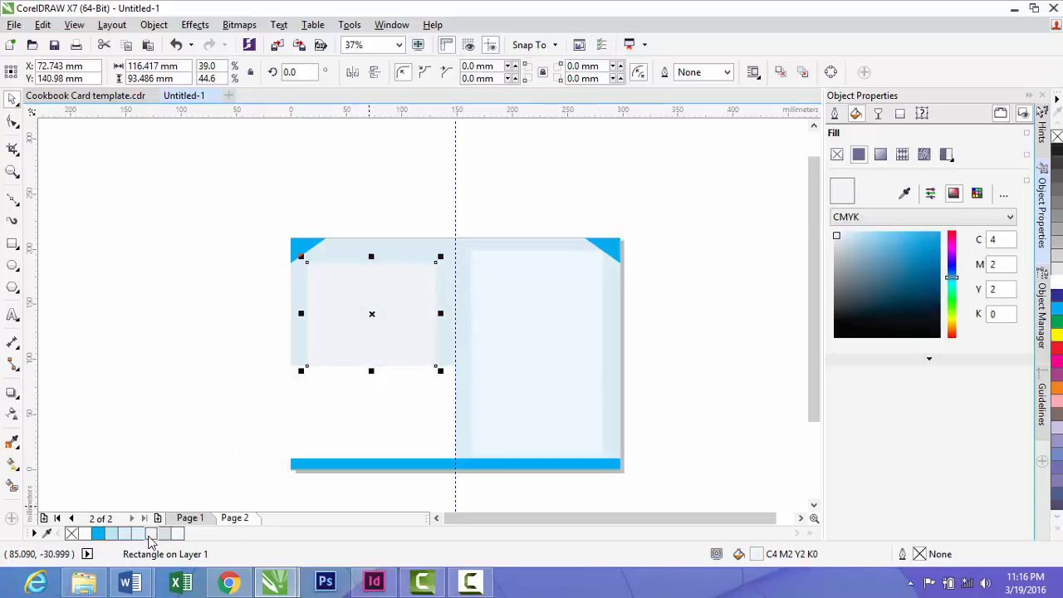
Stretch the upper-left panel upward to about 103.7 mm tall, roughly level with the right-hand panel's top edge, and deselect it
{"action": "scroll", "coordinate": [358, 258], "scroll_direction": "up", "scroll_amount": 1}
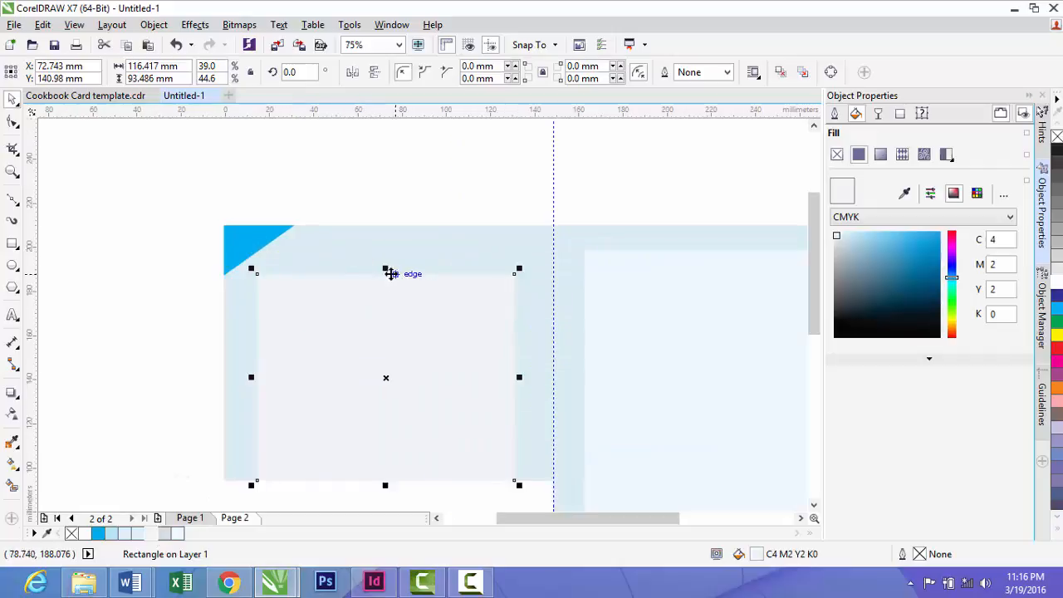
{"action": "left_click_drag", "start_coordinate": [387, 268], "coordinate": [390, 248]}
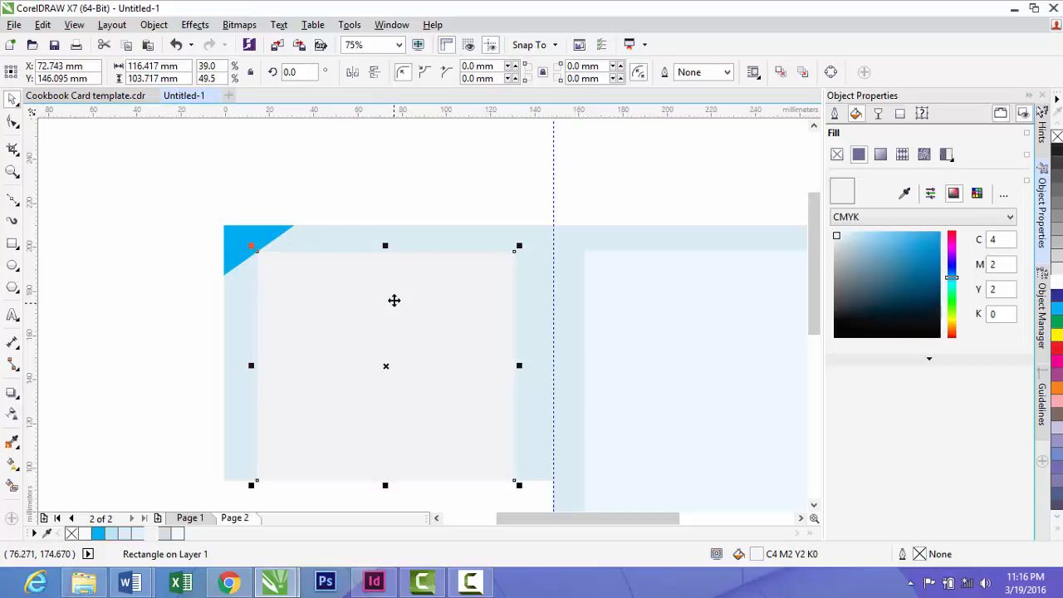
{"action": "left_click", "coordinate": [405, 171]}
{"action": "scroll", "coordinate": [394, 310], "scroll_direction": "down", "scroll_amount": 1}
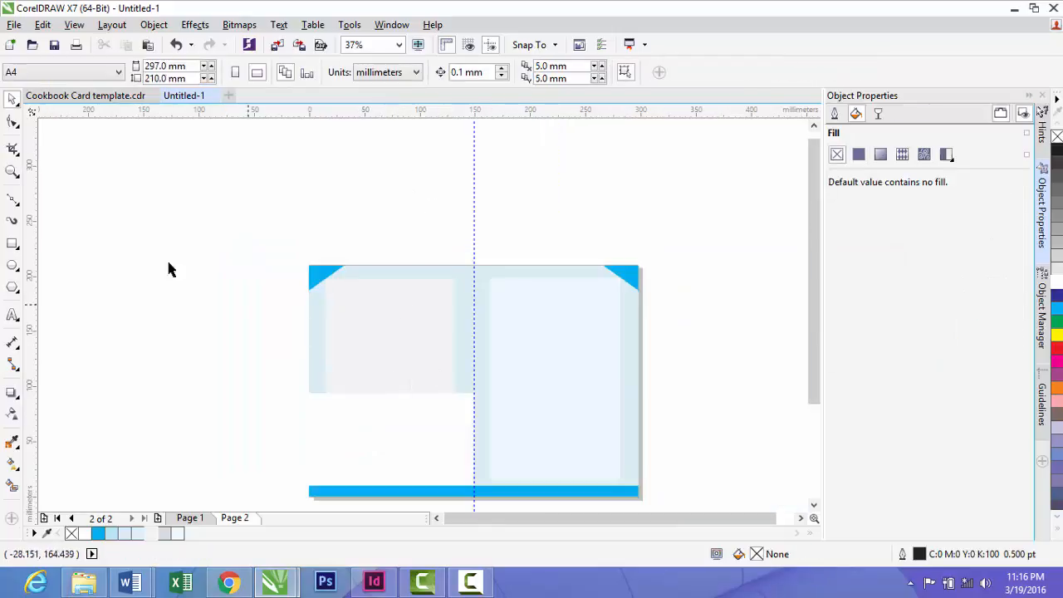
Import Cake.eps from the 3 Cookbook templates folder as editable, with its text as curves
{"action": "left_click", "coordinate": [14, 24]}
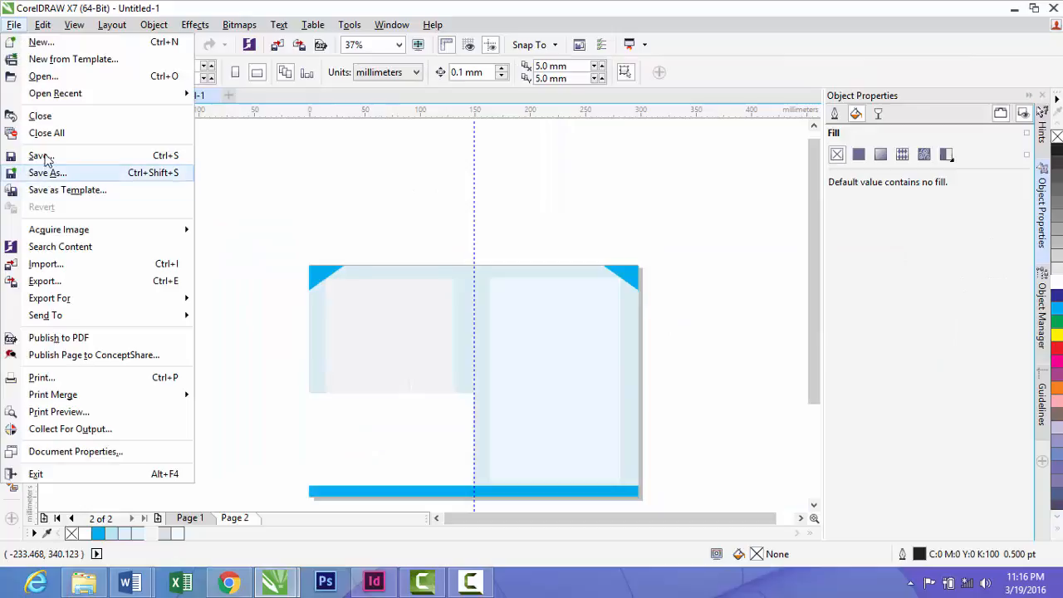
{"action": "left_click", "coordinate": [48, 263]}
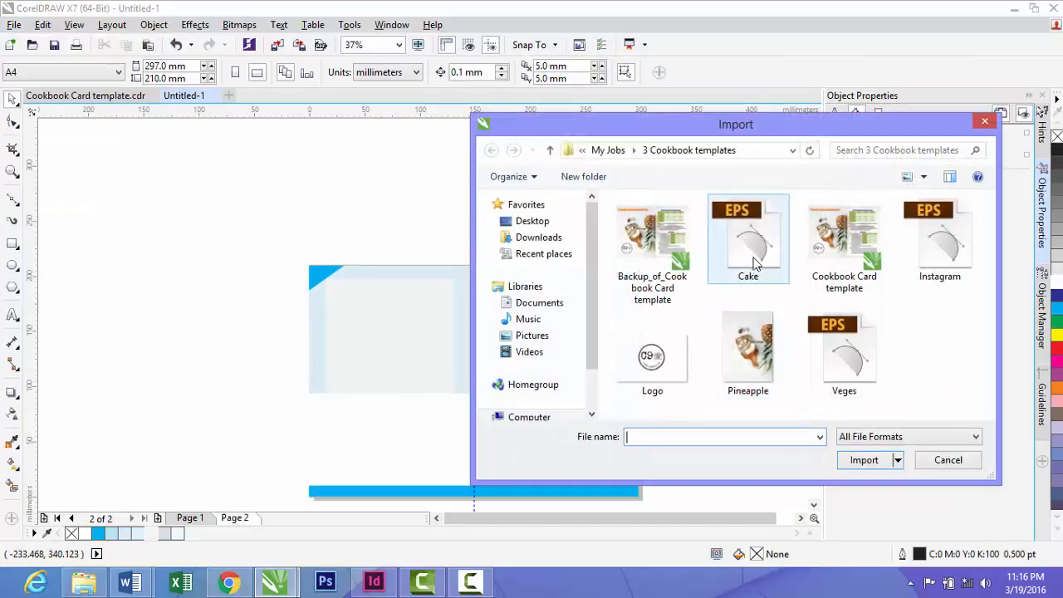
{"action": "left_click", "coordinate": [747, 245]}
{"action": "left_click", "coordinate": [864, 485]}
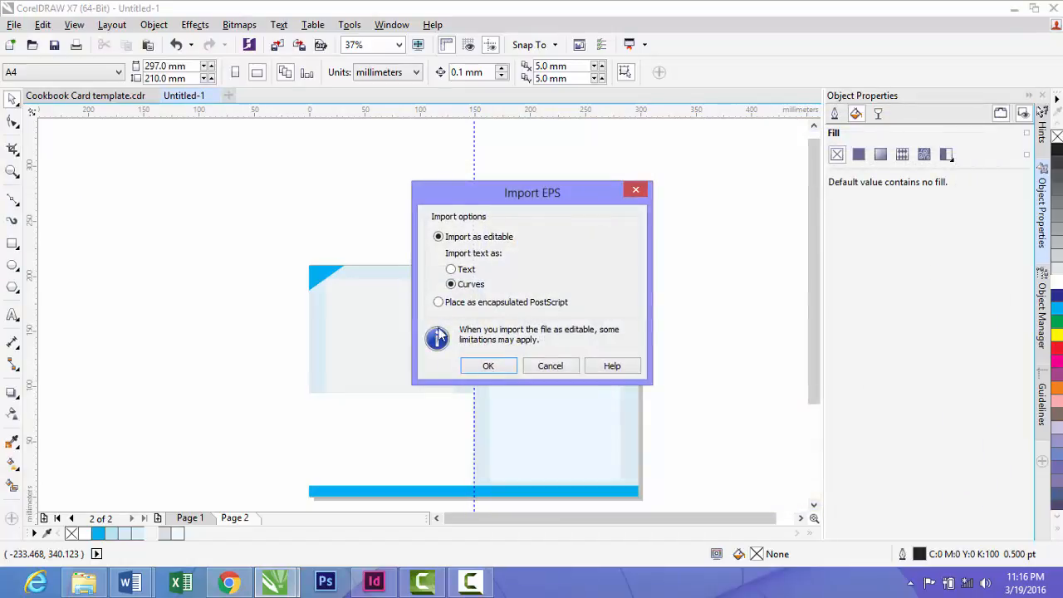
{"action": "left_click", "coordinate": [488, 367]}
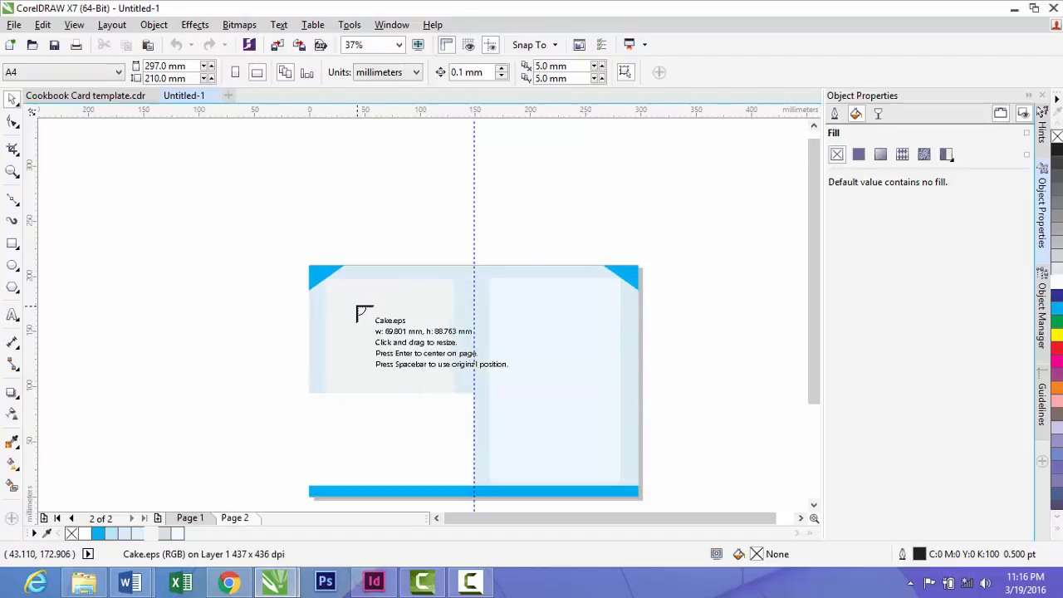
Place the Cake.eps photo at its original size in the pale panel on page 2 and nudge it slightly upward
{"action": "left_click", "coordinate": [355, 306]}
{"action": "left_click_drag", "start_coordinate": [402, 363], "coordinate": [393, 347]}
{"action": "scroll", "coordinate": [376, 343], "scroll_direction": "up", "scroll_amount": 2}
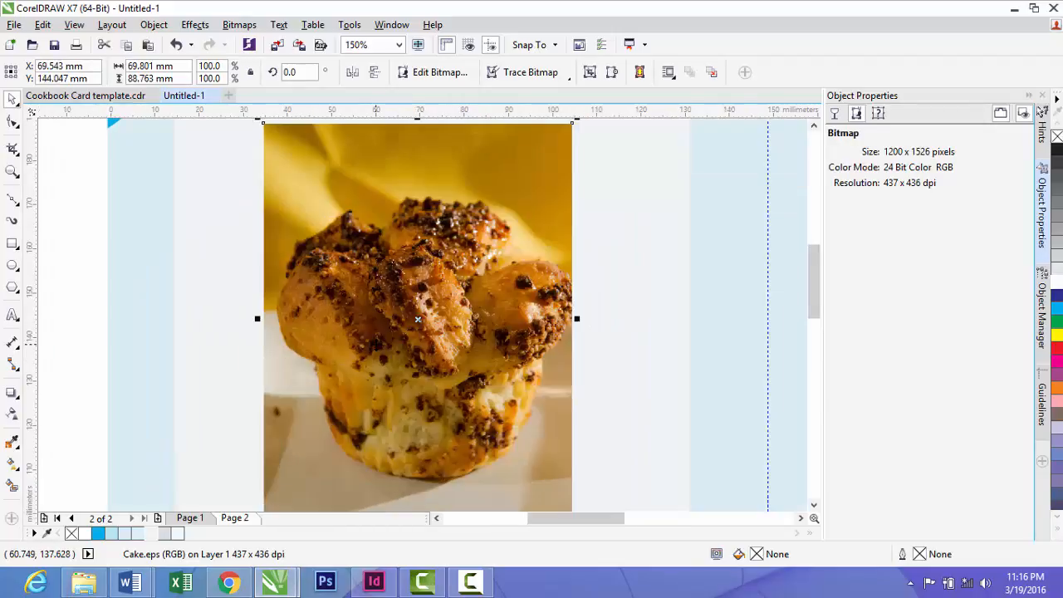
{"action": "scroll", "coordinate": [378, 340], "scroll_direction": "down", "scroll_amount": 1}
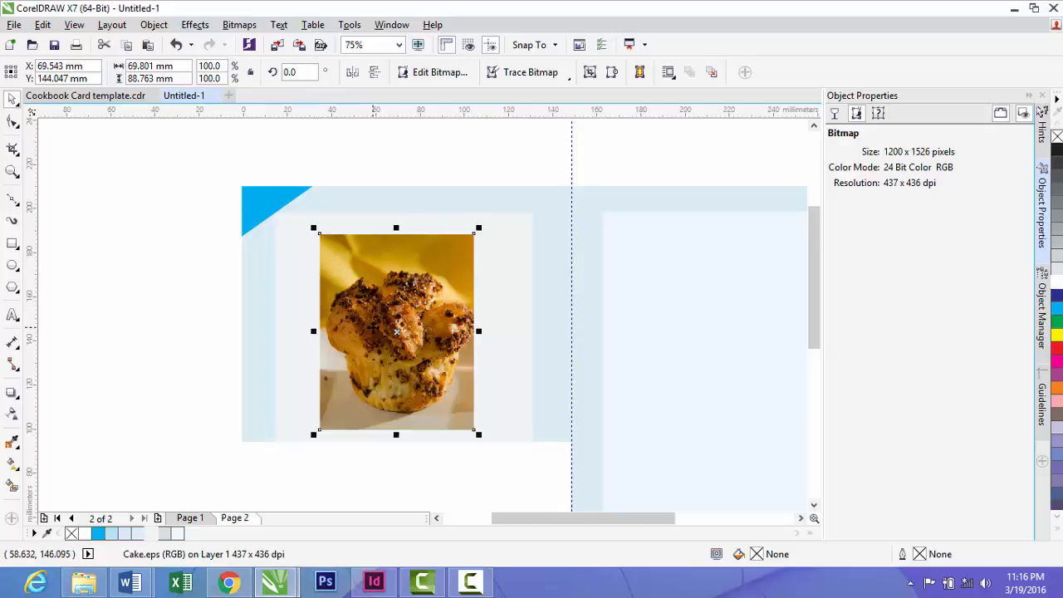
{"action": "key", "text": "Up"}
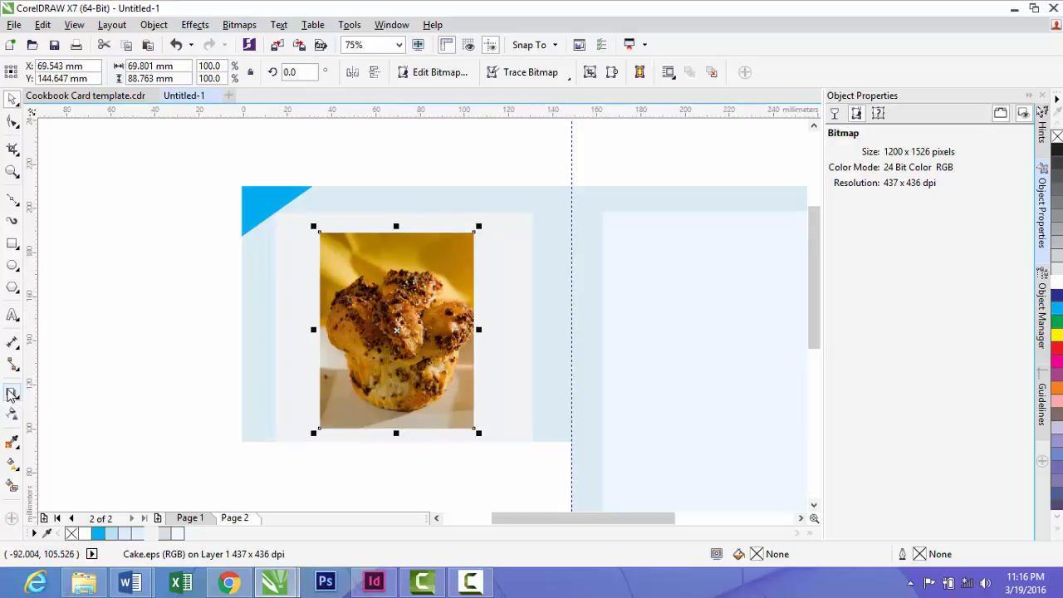
Apply the Small Glow drop shadow preset to the cake photo and colour the glow dark blue
{"action": "left_click", "coordinate": [11, 393]}
{"action": "left_click", "coordinate": [66, 76]}
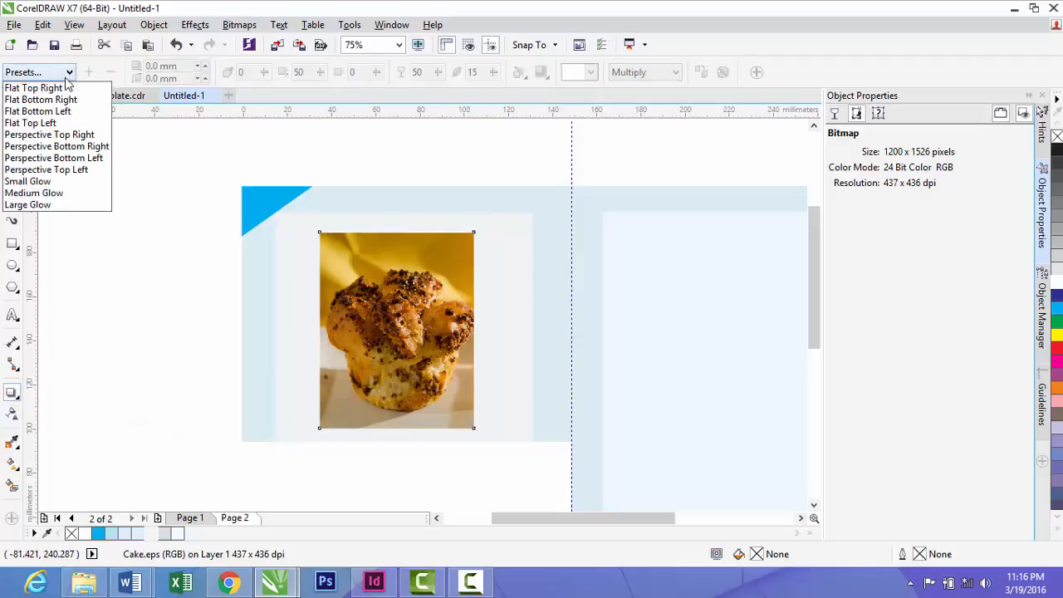
{"action": "left_click", "coordinate": [55, 181]}
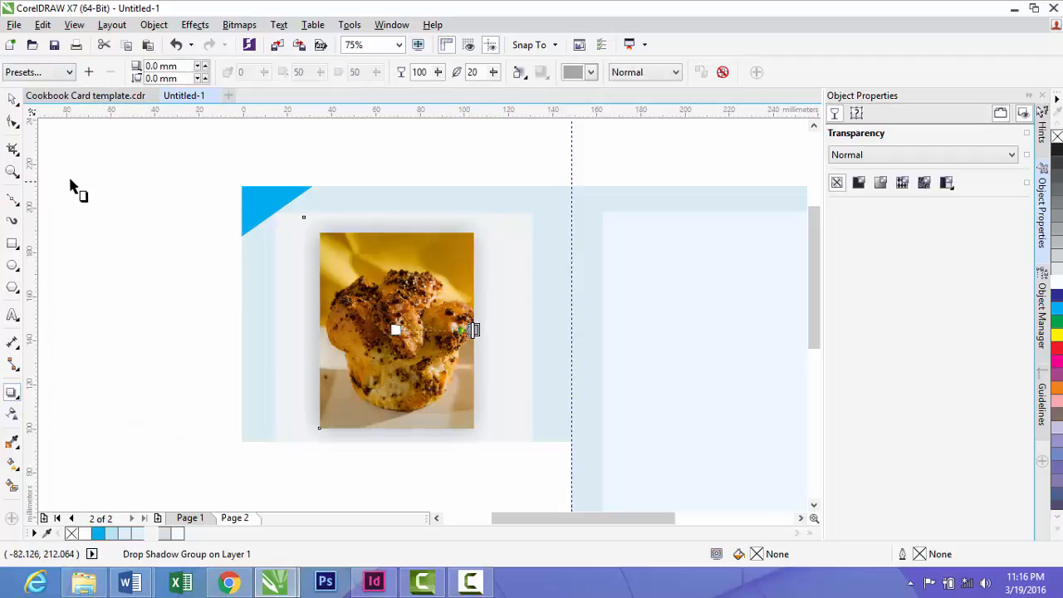
{"action": "left_click", "coordinate": [590, 72]}
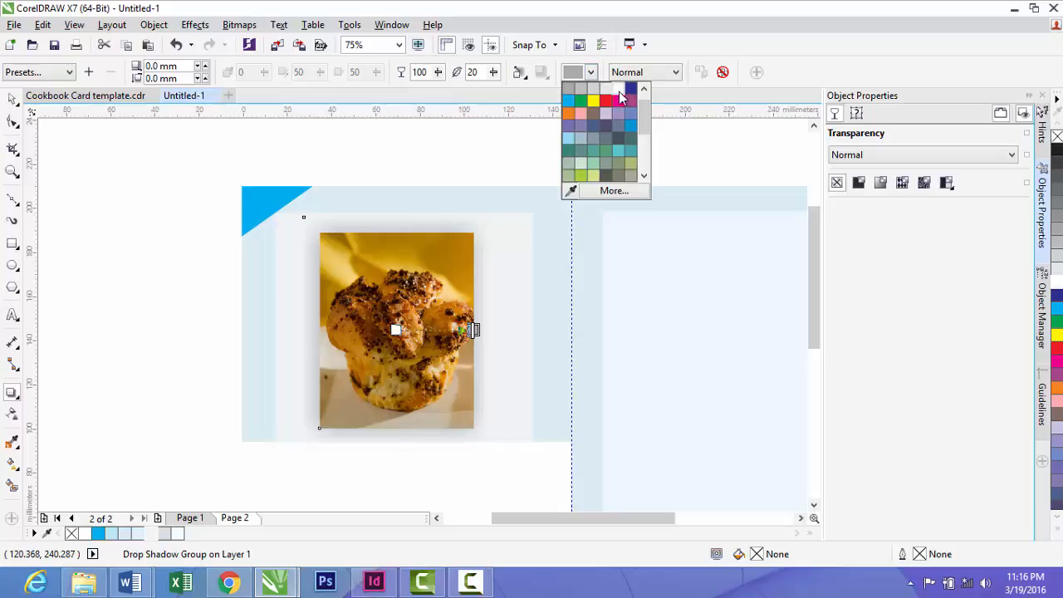
{"action": "left_click", "coordinate": [618, 89]}
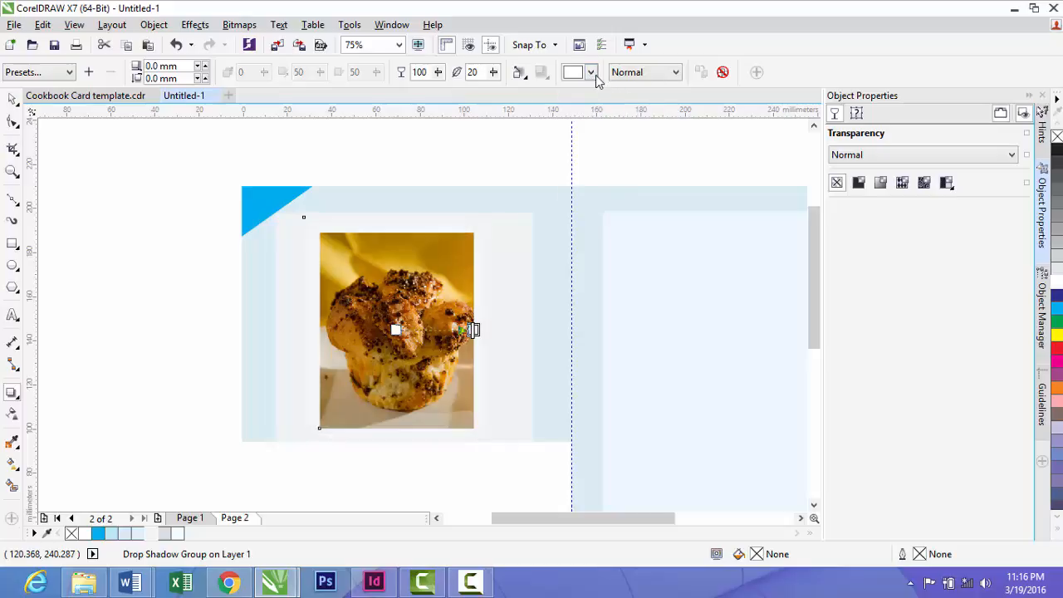
{"action": "left_click", "coordinate": [590, 72]}
{"action": "left_click", "coordinate": [634, 87]}
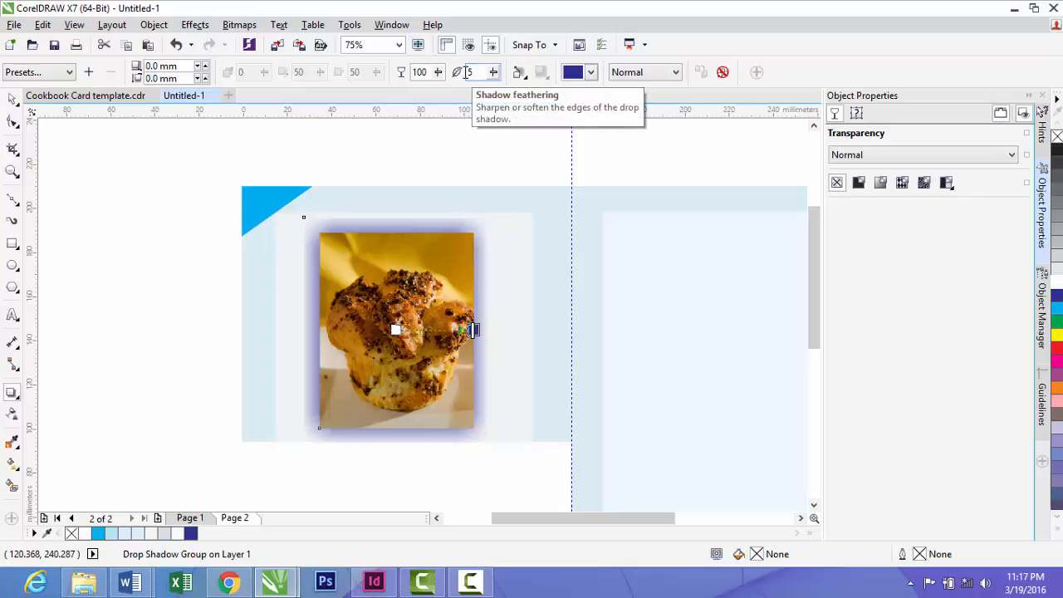
Set the glow's shadow feathering to 5 and deselect the cake photo
{"action": "left_click", "coordinate": [467, 72]}
{"action": "type", "text": "5"}
{"action": "key", "text": "Return"}
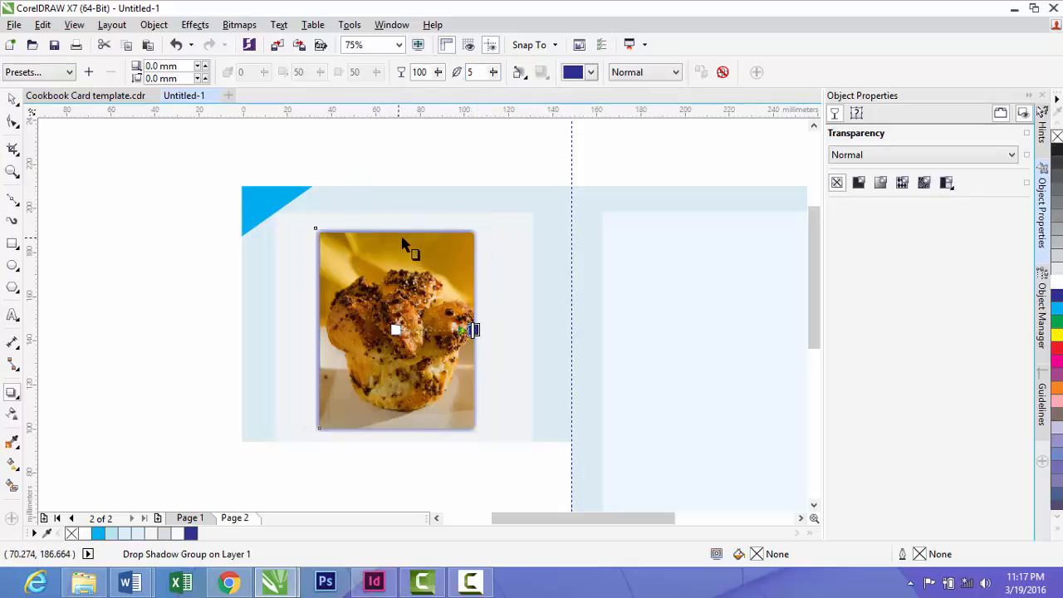
{"action": "left_click", "coordinate": [13, 98]}
{"action": "left_click", "coordinate": [137, 306]}
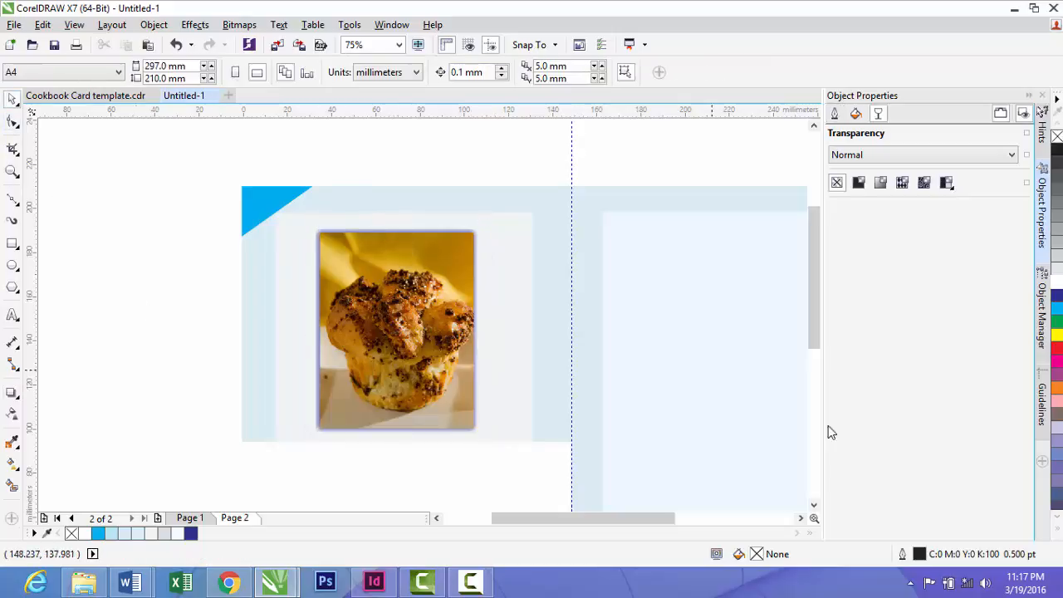
Draw a paragraph text frame about 133 × 75 mm in the white area below the cake photo
{"action": "left_click", "coordinate": [814, 505]}
{"action": "left_click", "coordinate": [814, 507]}
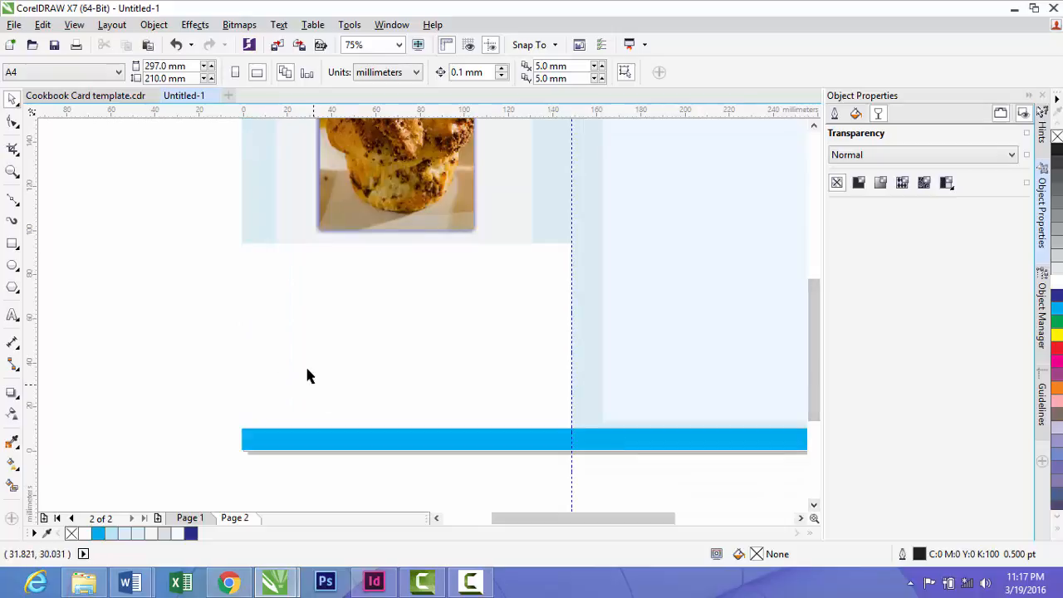
{"action": "left_click", "coordinate": [13, 314]}
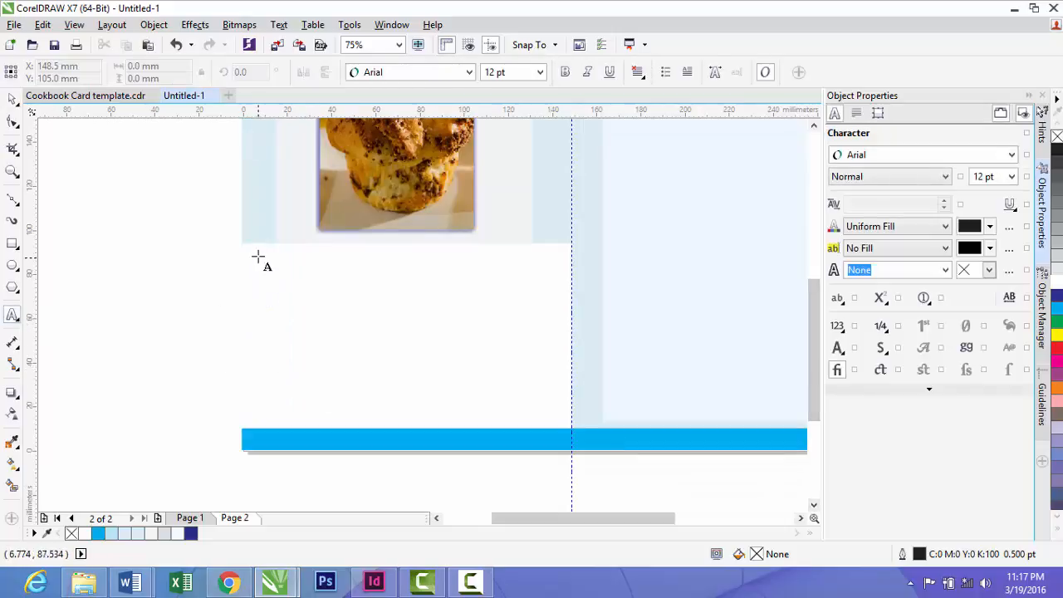
{"action": "left_click_drag", "start_coordinate": [258, 255], "coordinate": [550, 422]}
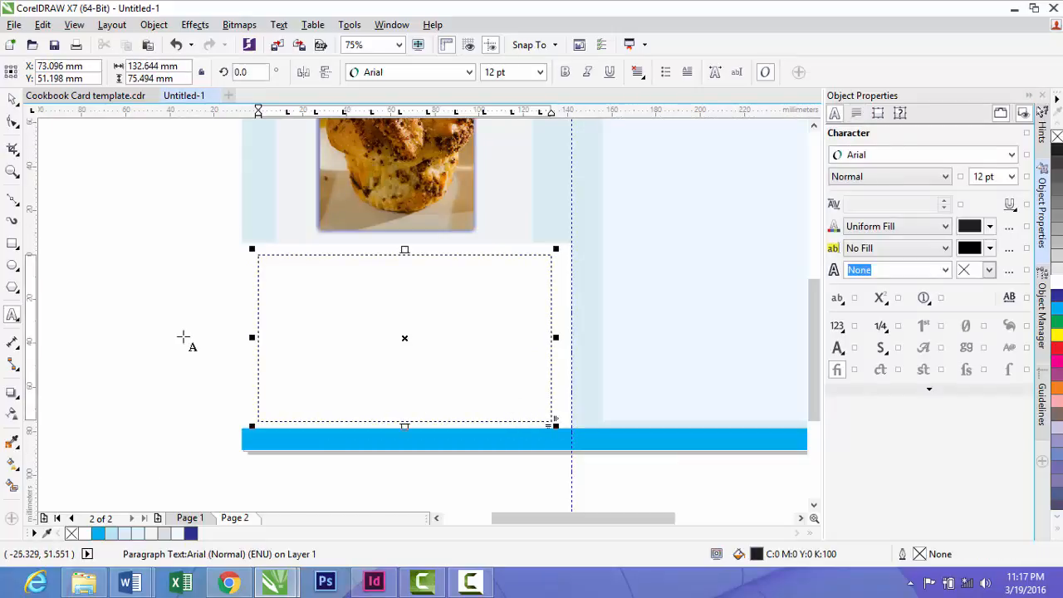
Copy the Brioche Jumbles description from Cookbook Card template.cdr into the new text frame in Untitled-1
{"action": "left_click", "coordinate": [106, 97]}
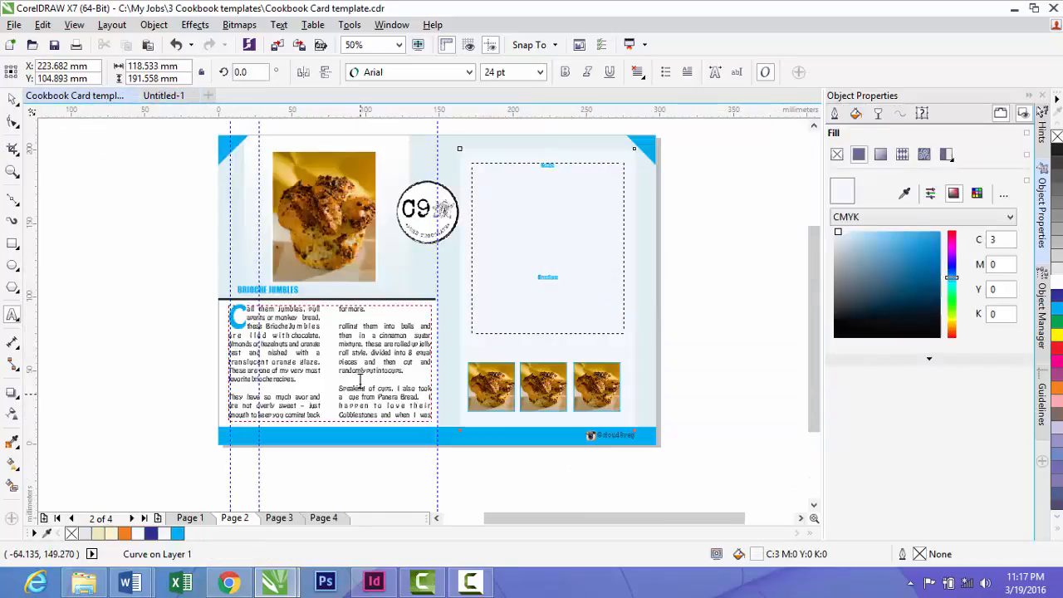
{"action": "left_click", "coordinate": [278, 336]}
{"action": "key", "text": "ctrl+a"}
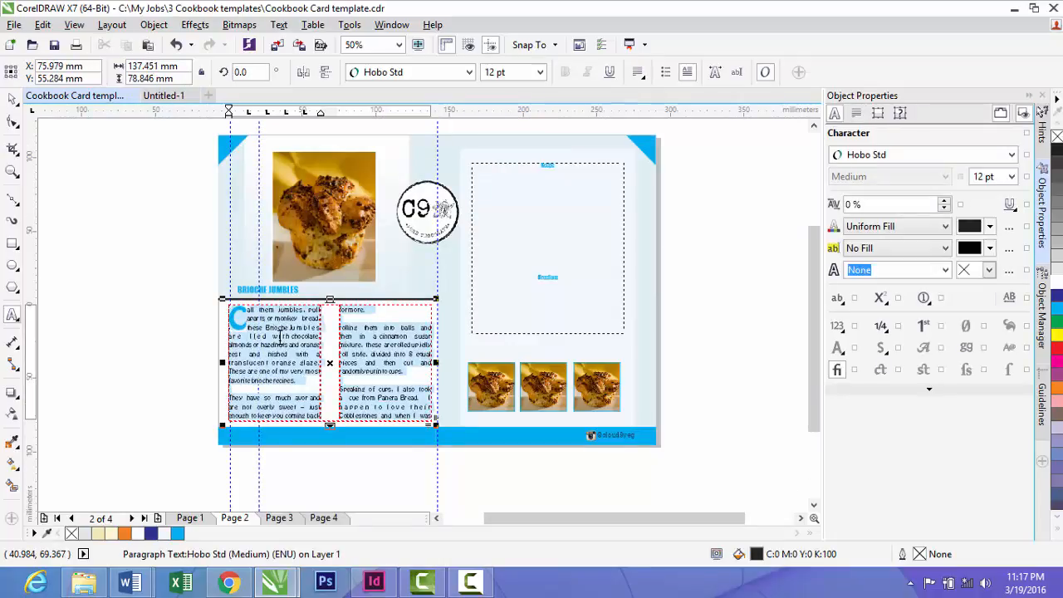
{"action": "left_click", "coordinate": [166, 96]}
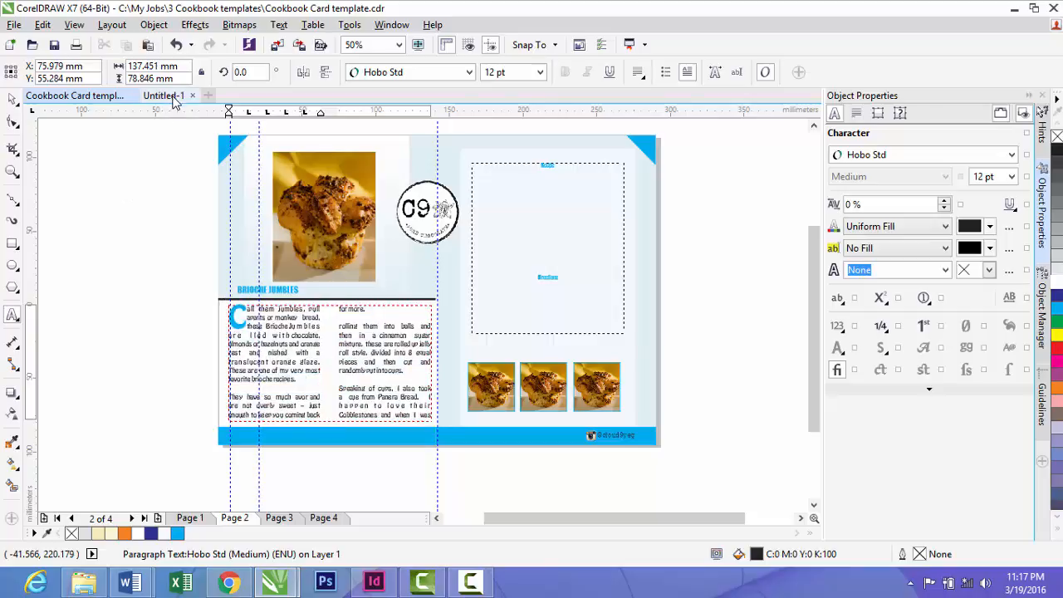
{"action": "left_click", "coordinate": [297, 268]}
{"action": "type", "text": "Call them jumbles, pull aparts or monkey bread, these Brioche Jumbles are filled with chocolate, almonds or hazelnuts and orange zest and finished with a translucent orange glaze. These are one of my very most favorite brioche recipes.  They have so much flavor and are not overly sweet – just enough to keep you coming back for more.  rolling them into balls and then in a cinnamon sugar mixture, these are rolled up jelly roll style, divided into 8 equal pieces and then cut and randomly put into cups."}
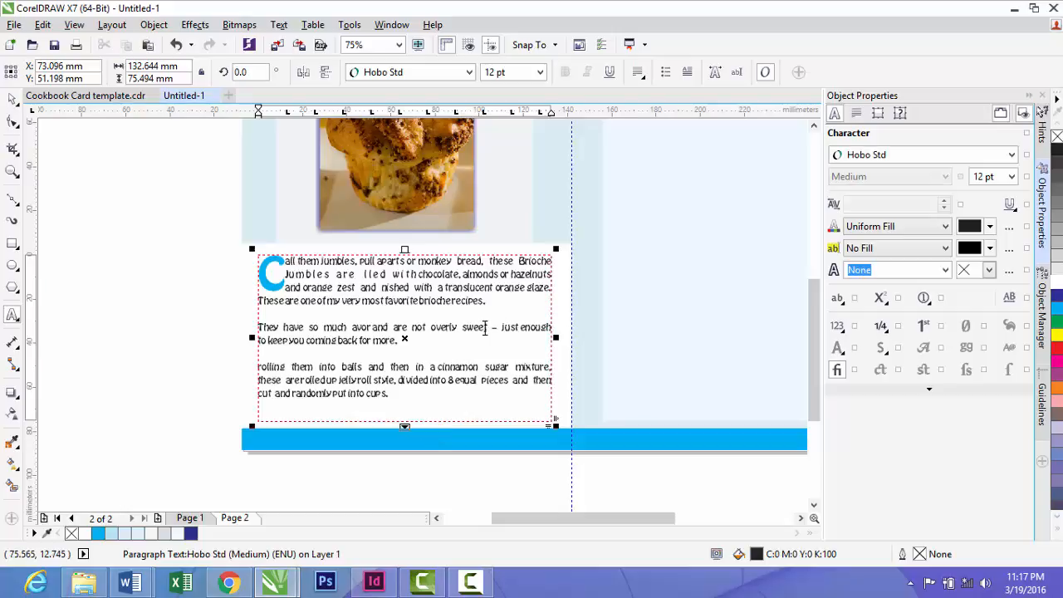
{"action": "left_click", "coordinate": [12, 100]}
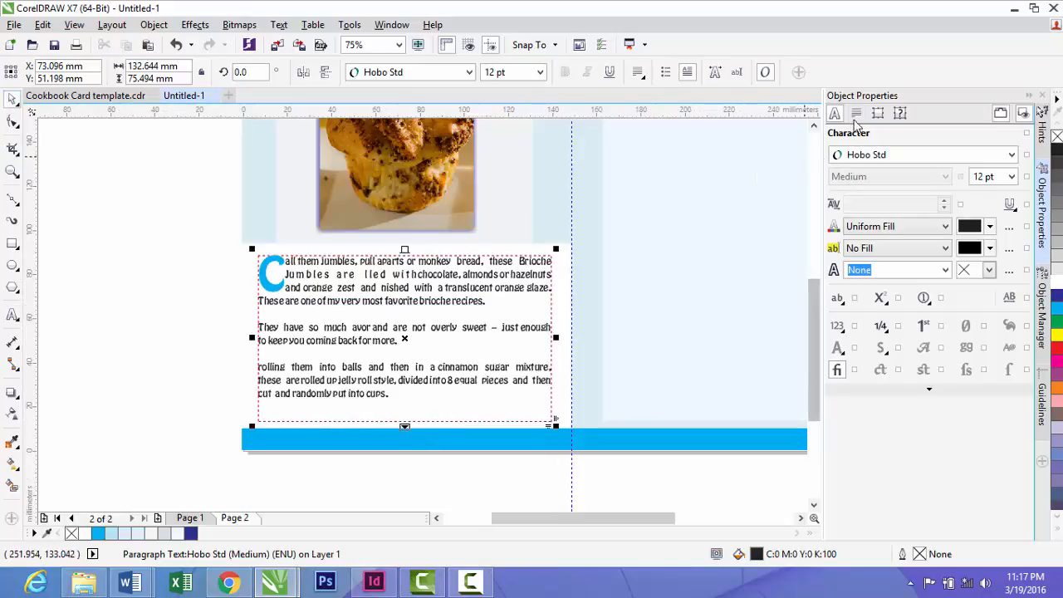
Turn drop caps off and back on for the description text, and undo both changes
{"action": "left_click", "coordinate": [856, 114]}
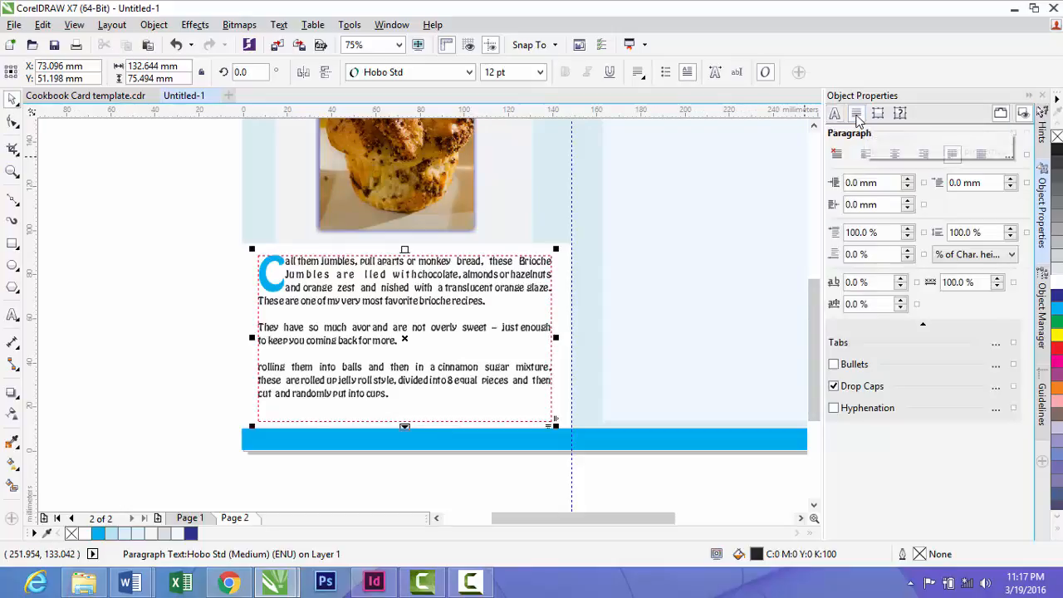
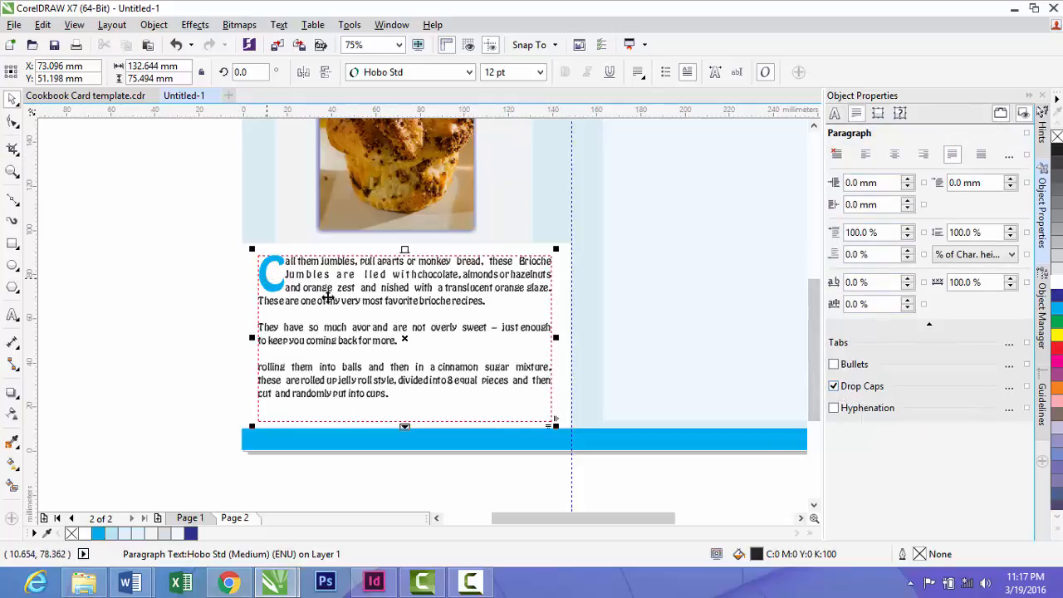
{"action": "left_click", "coordinate": [835, 388]}
{"action": "left_click", "coordinate": [834, 387]}
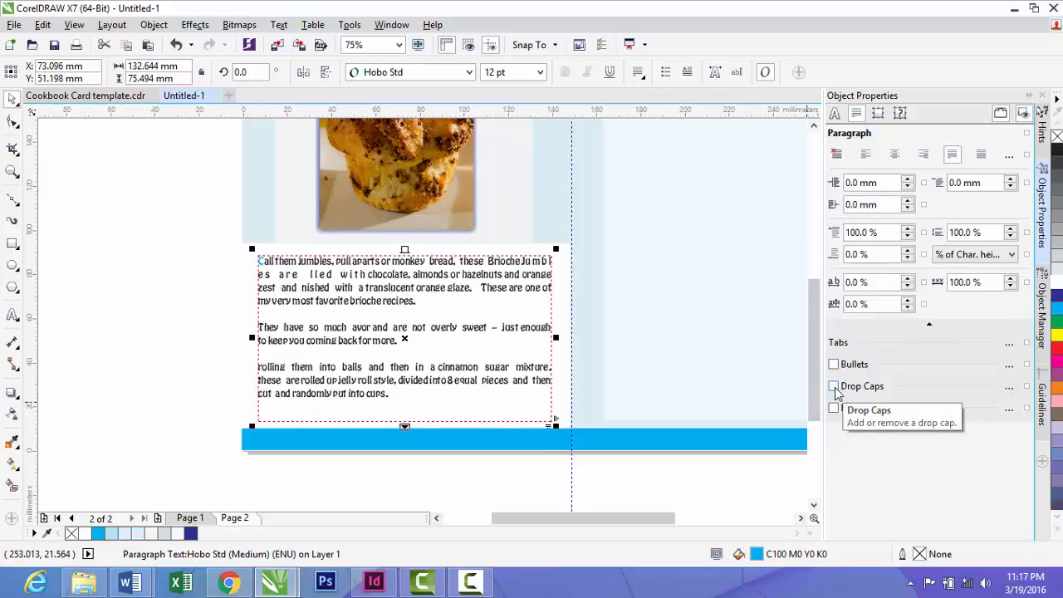
{"action": "left_click", "coordinate": [834, 387]}
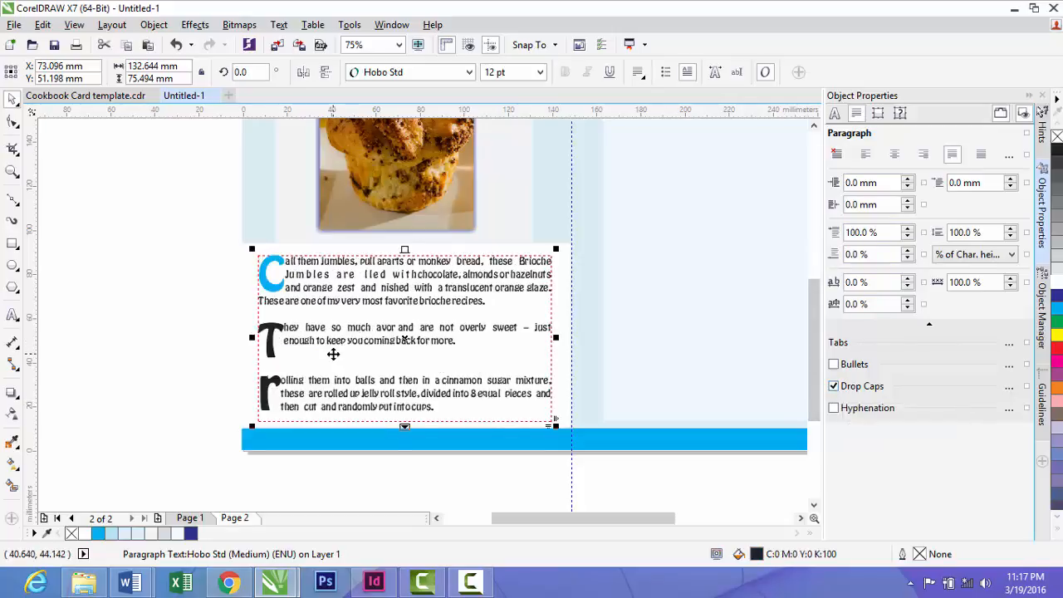
{"action": "key", "text": "ctrl+z"}
{"action": "key", "text": "ctrl+z"}
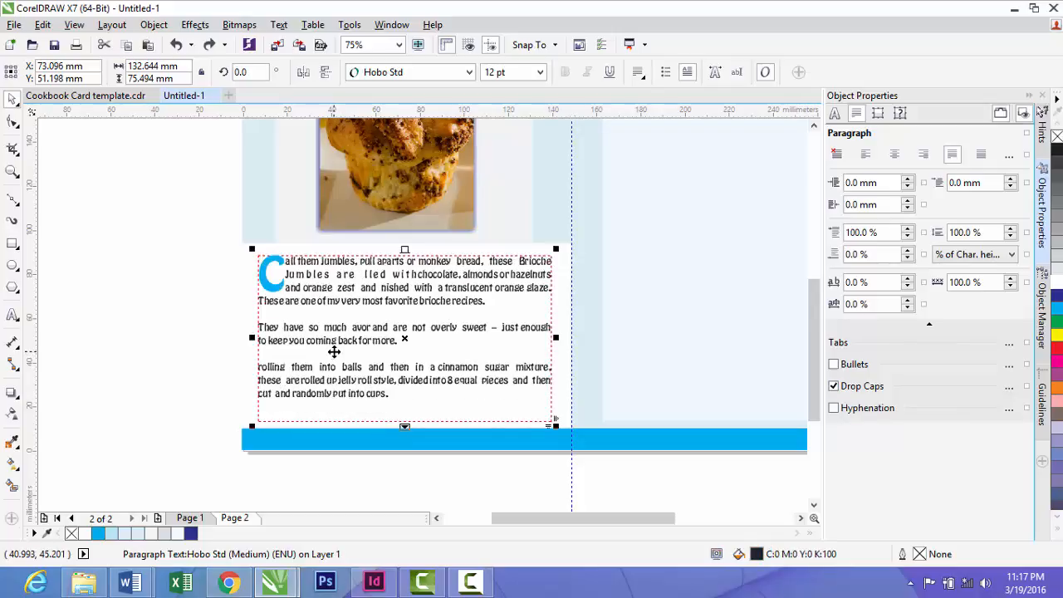
Split the description text frame into two columns and resize it to about 139 × 72 mm above the blue bar
{"action": "left_click", "coordinate": [878, 114]}
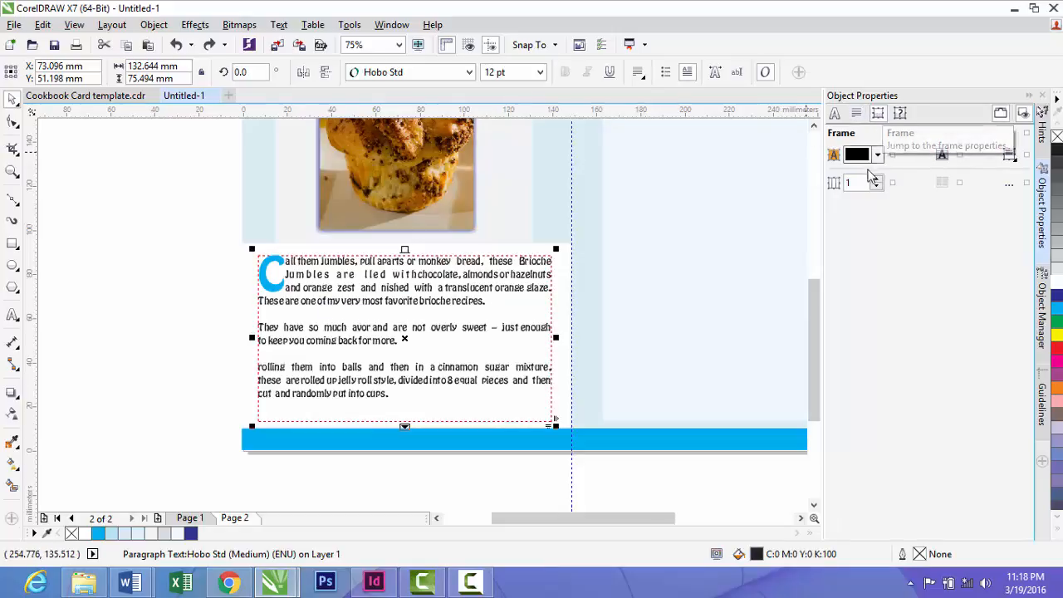
{"action": "left_click", "coordinate": [876, 181]}
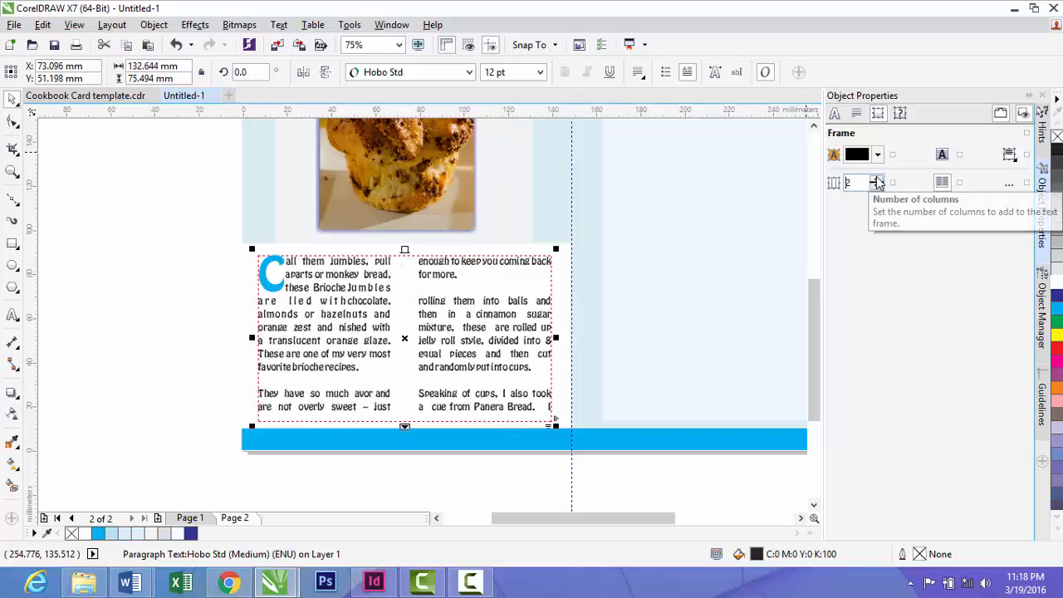
{"action": "left_click_drag", "start_coordinate": [404, 427], "coordinate": [404, 454]}
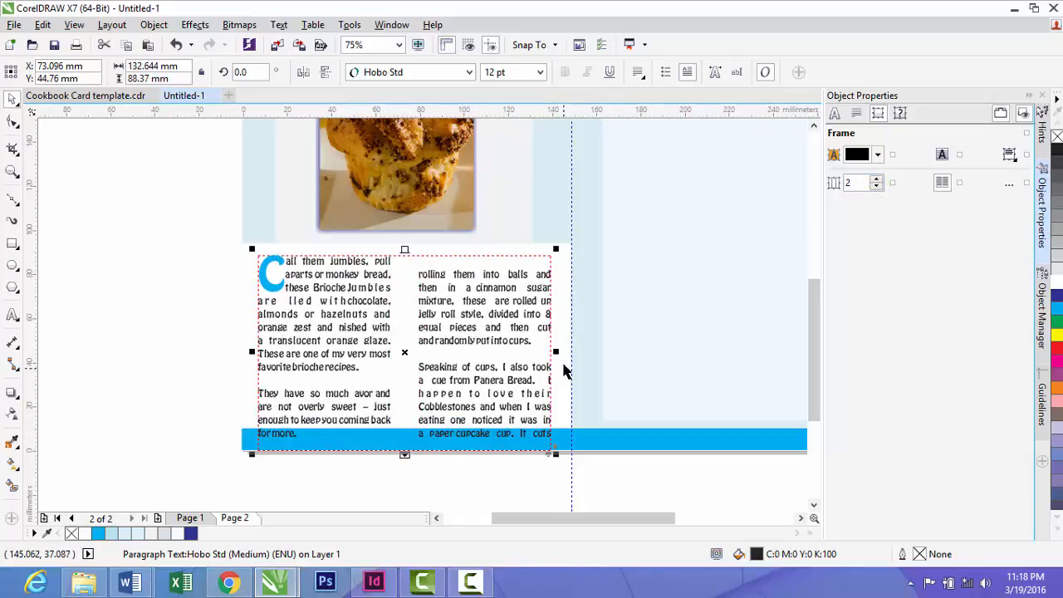
{"action": "left_click_drag", "start_coordinate": [559, 352], "coordinate": [565, 353]}
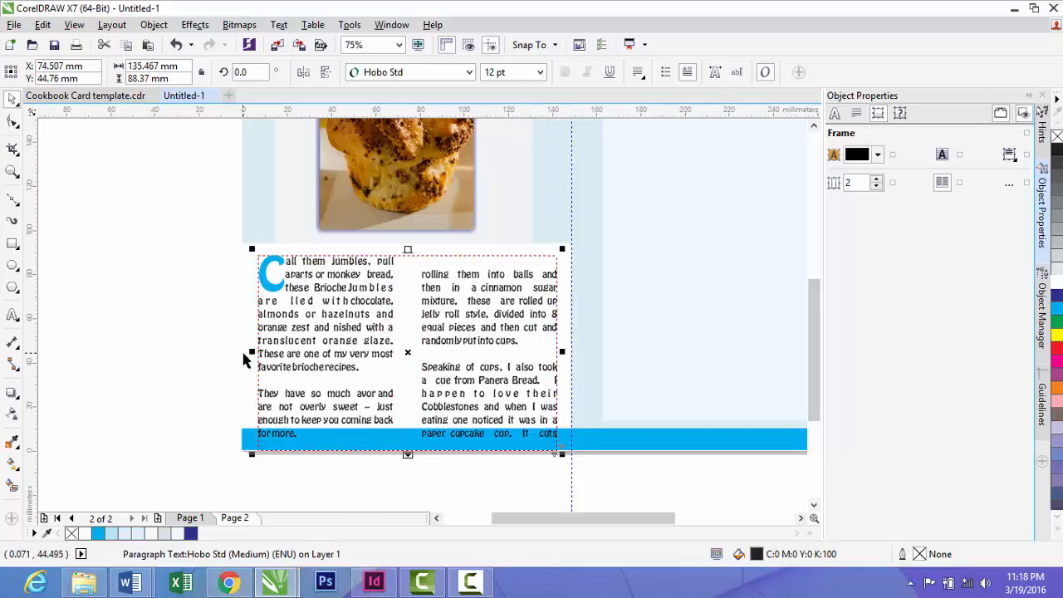
{"action": "left_click_drag", "start_coordinate": [254, 353], "coordinate": [246, 355]}
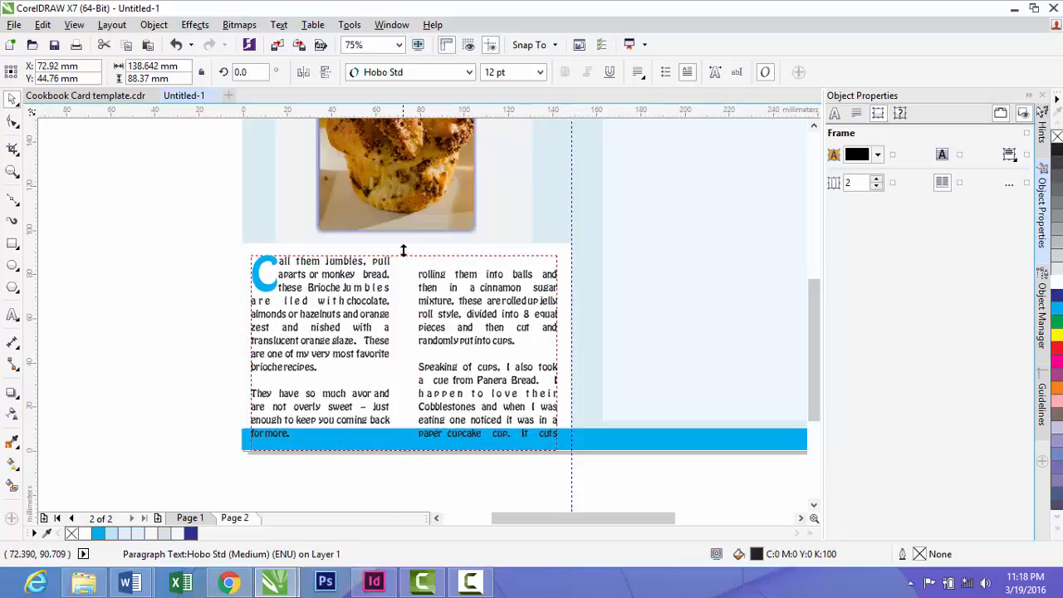
{"action": "left_click_drag", "start_coordinate": [404, 254], "coordinate": [415, 204]}
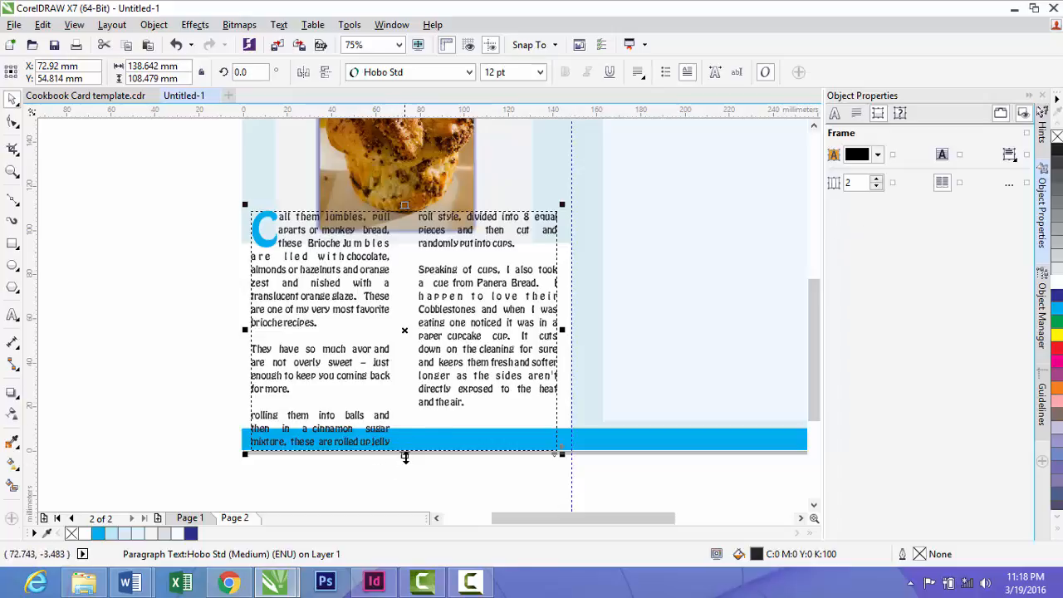
{"action": "left_click_drag", "start_coordinate": [404, 454], "coordinate": [413, 415]}
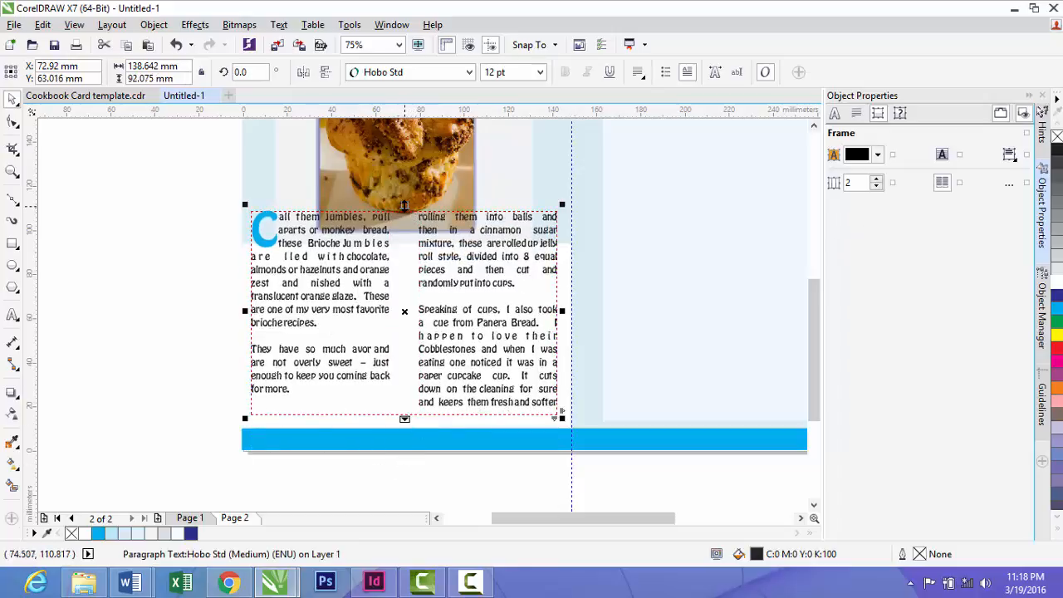
{"action": "left_click_drag", "start_coordinate": [404, 207], "coordinate": [404, 249]}
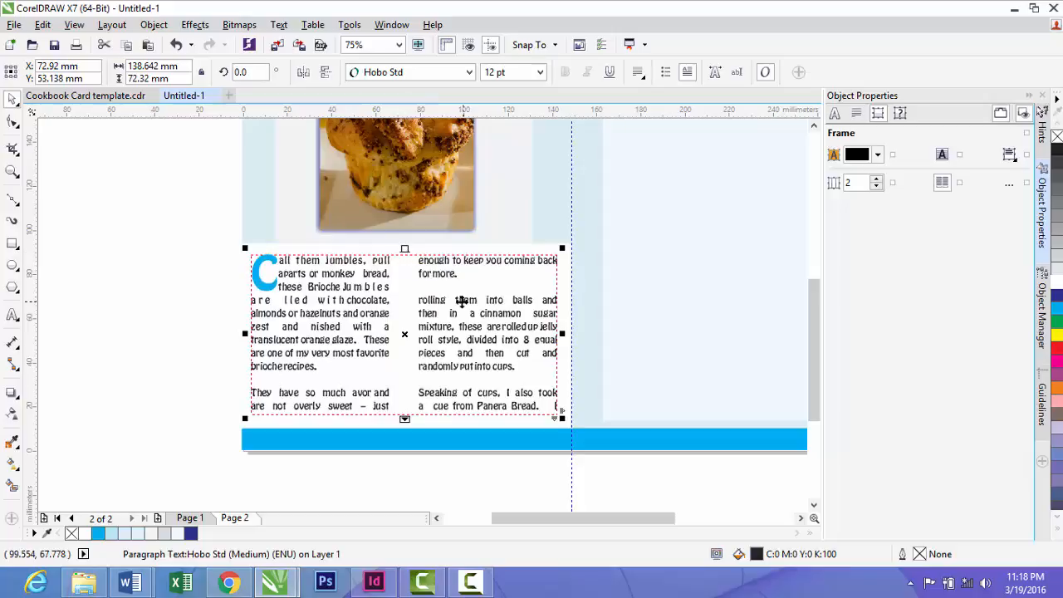
Draw a horizontal straight line about 149 mm long from the page edge to the fold guideline, directly above the description text
{"action": "left_click", "coordinate": [13, 200]}
{"action": "left_click", "coordinate": [242, 244]}
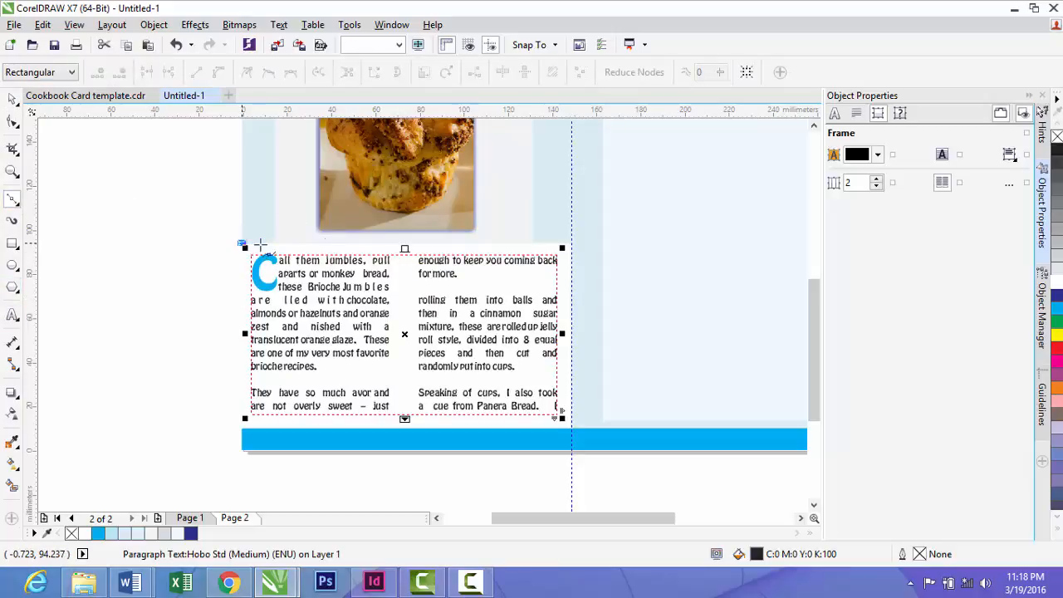
{"action": "left_click", "coordinate": [571, 243]}
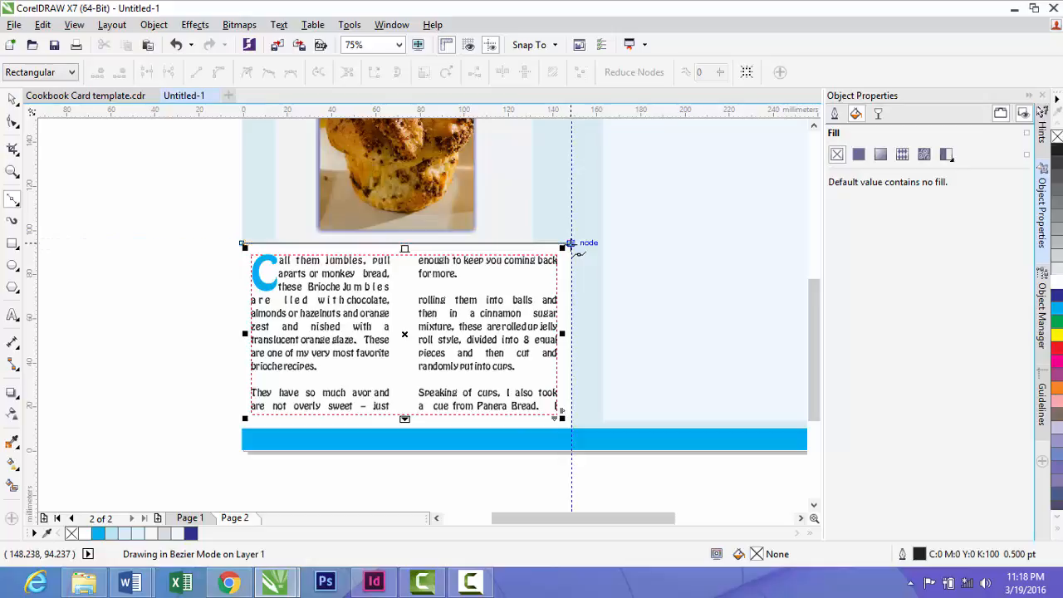
{"action": "left_click", "coordinate": [13, 100]}
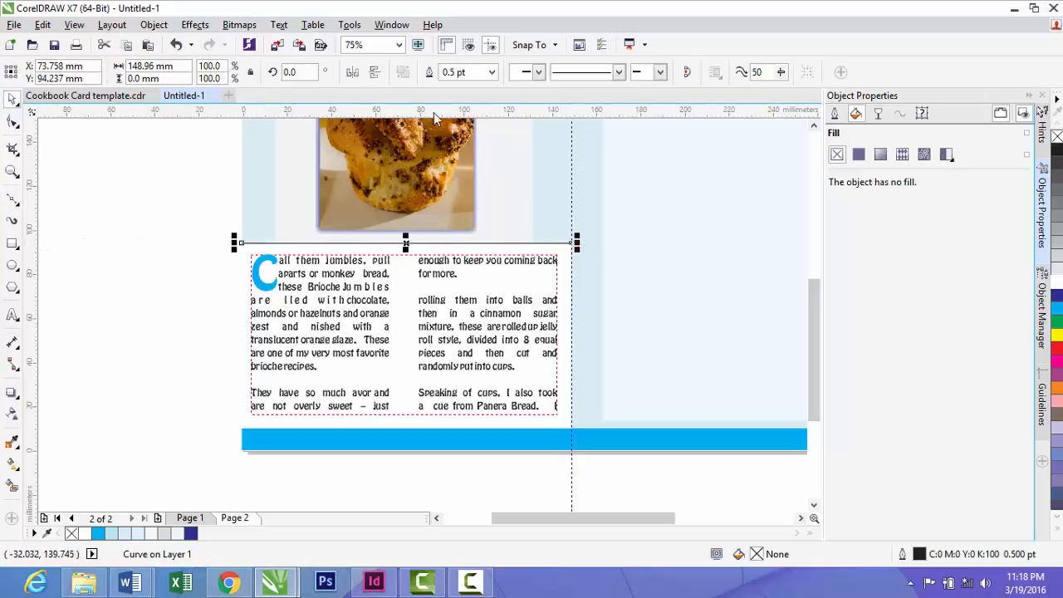
Set the outline width of the divider line above the description text to 2.0 pt
{"action": "left_click", "coordinate": [491, 73]}
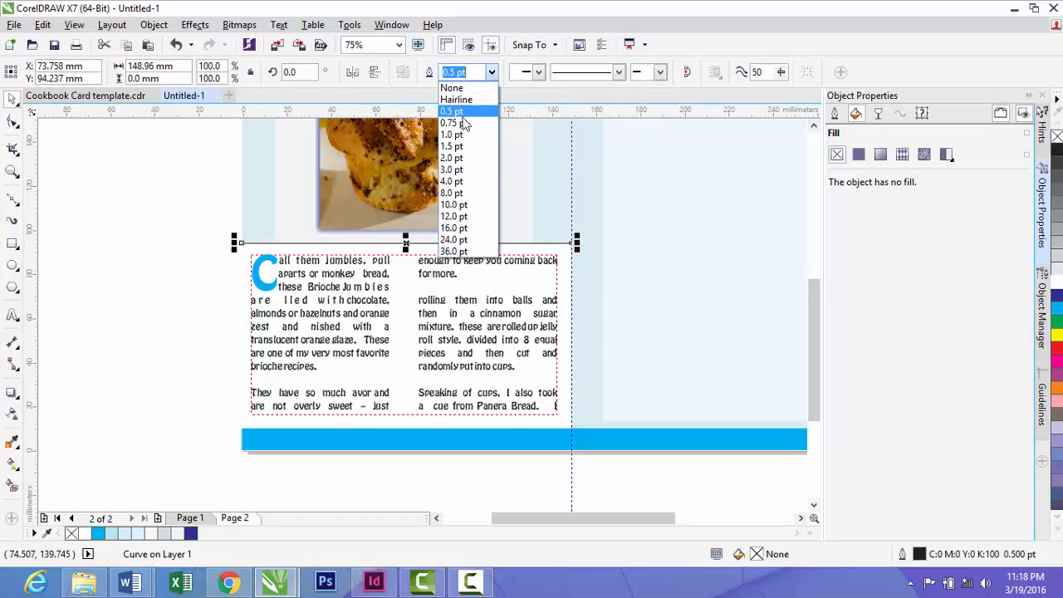
{"action": "left_click", "coordinate": [457, 150]}
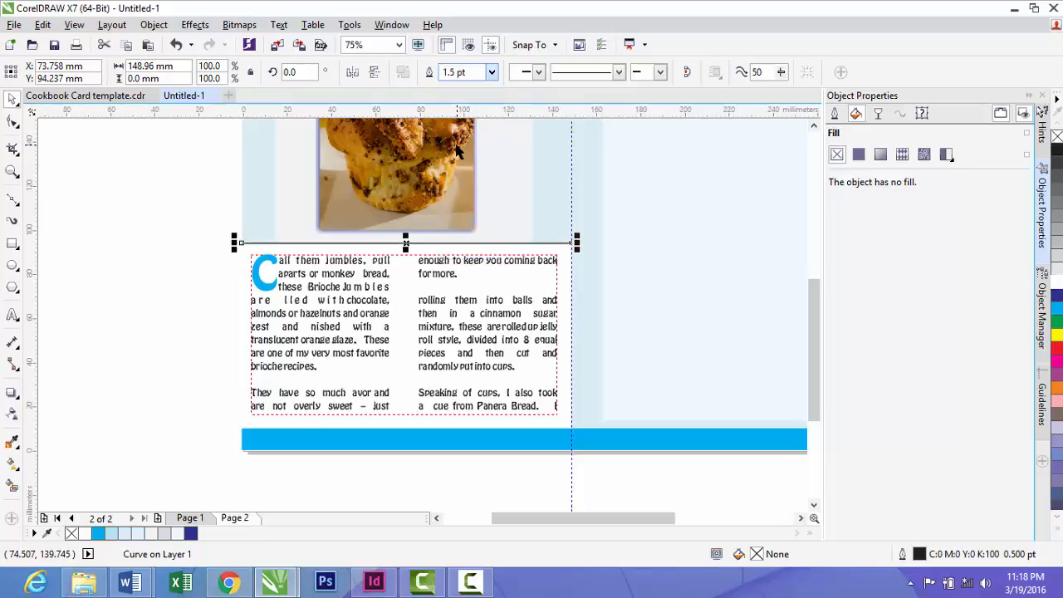
{"action": "left_click", "coordinate": [491, 73]}
{"action": "left_click", "coordinate": [440, 162]}
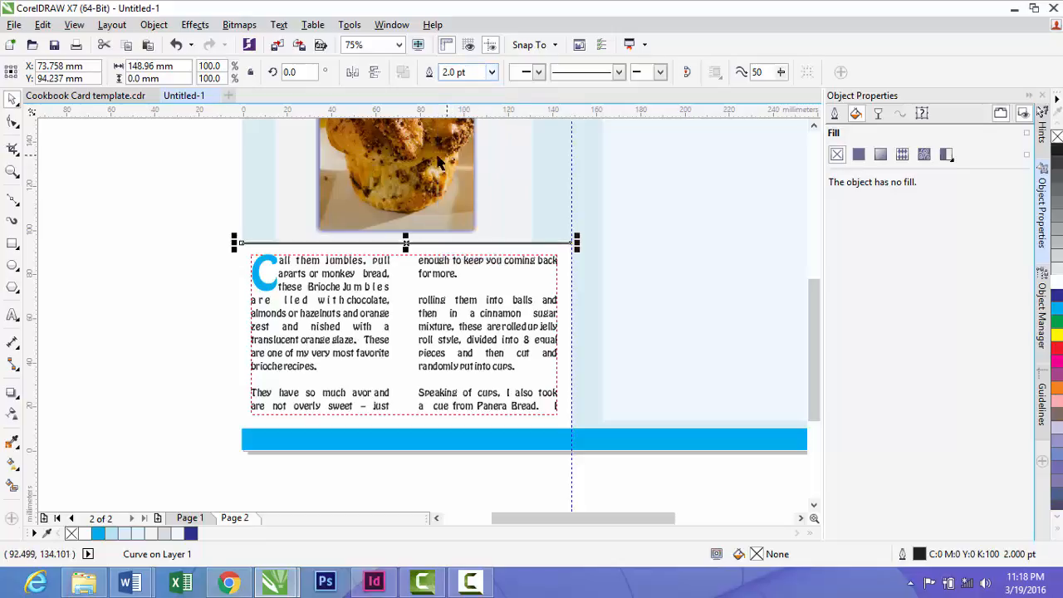
{"action": "left_click", "coordinate": [158, 244]}
{"action": "scroll", "coordinate": [429, 329], "scroll_direction": "down", "scroll_amount": 2}
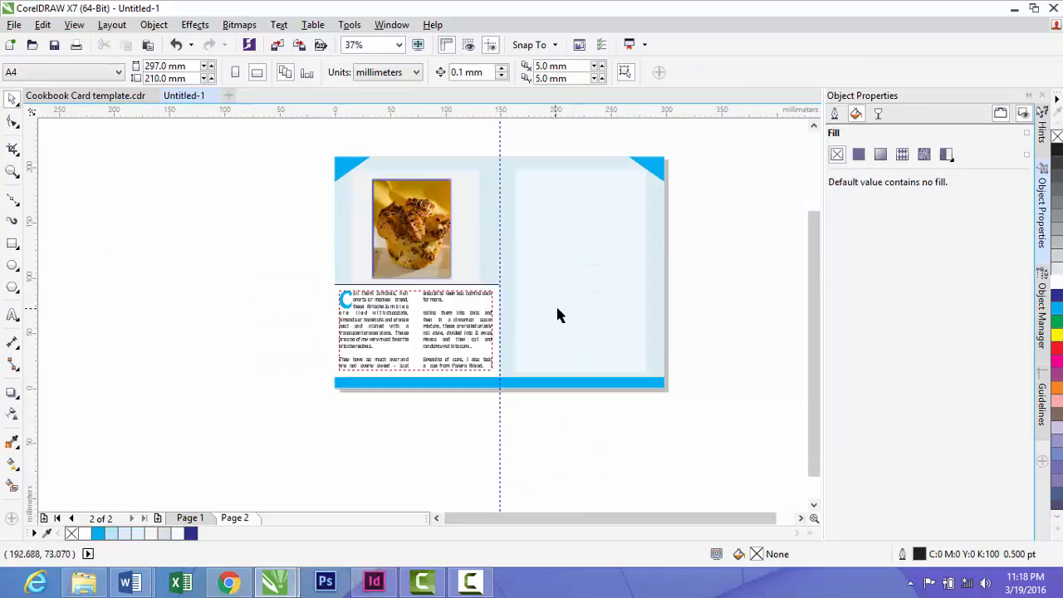
{"action": "scroll", "coordinate": [582, 352], "scroll_direction": "up", "scroll_amount": 2}
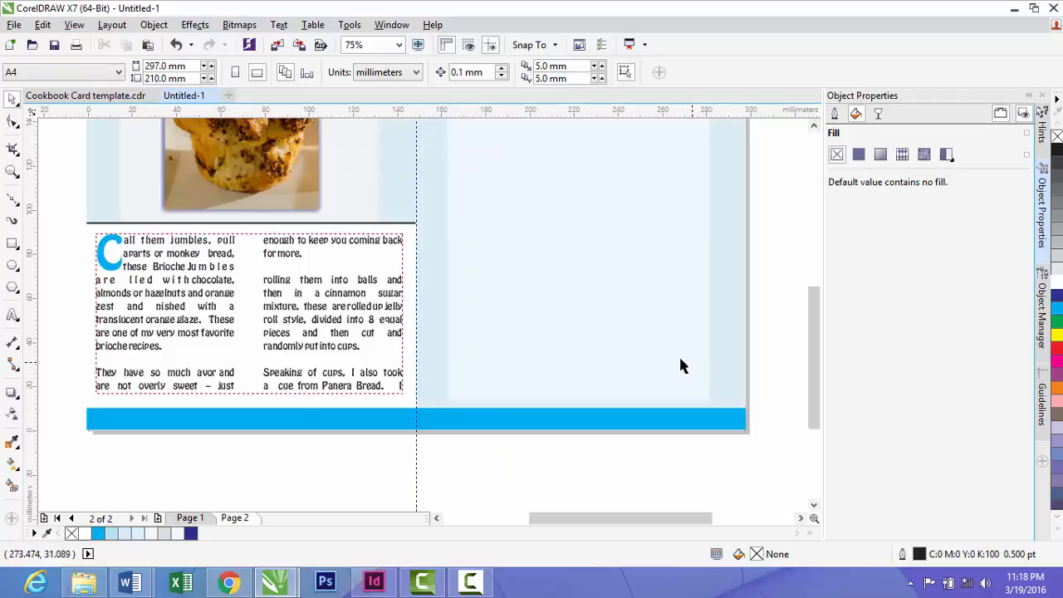
{"action": "left_click", "coordinate": [471, 583]}
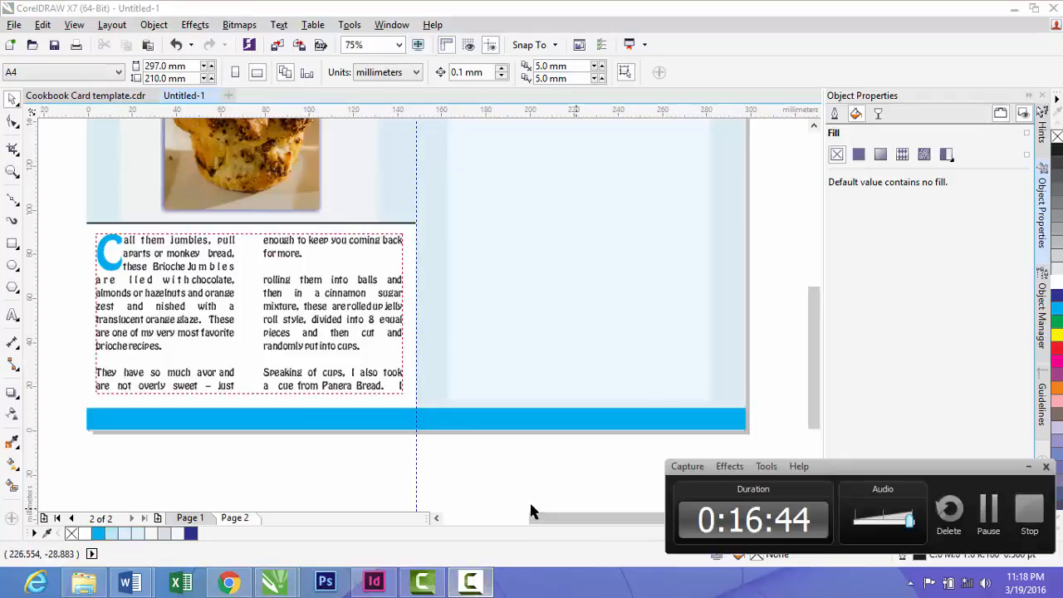
{"action": "left_click", "coordinate": [1028, 467]}
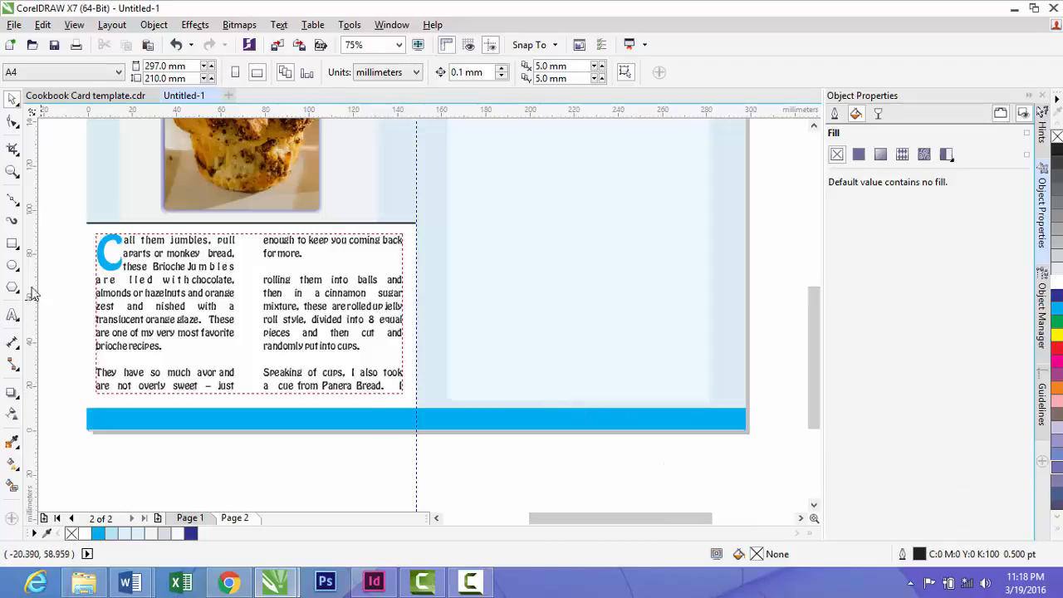
Draw a rectangle about 35 × 40 mm above the blue bar on the right-hand page and place two copies beside it in a row
{"action": "left_click", "coordinate": [14, 243]}
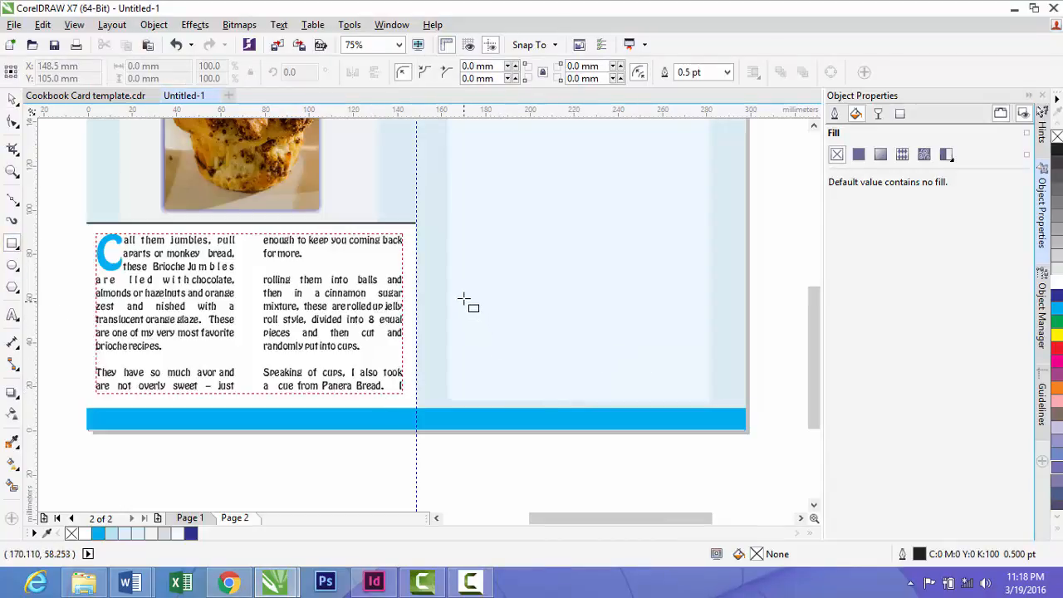
{"action": "left_click_drag", "start_coordinate": [463, 298], "coordinate": [541, 388]}
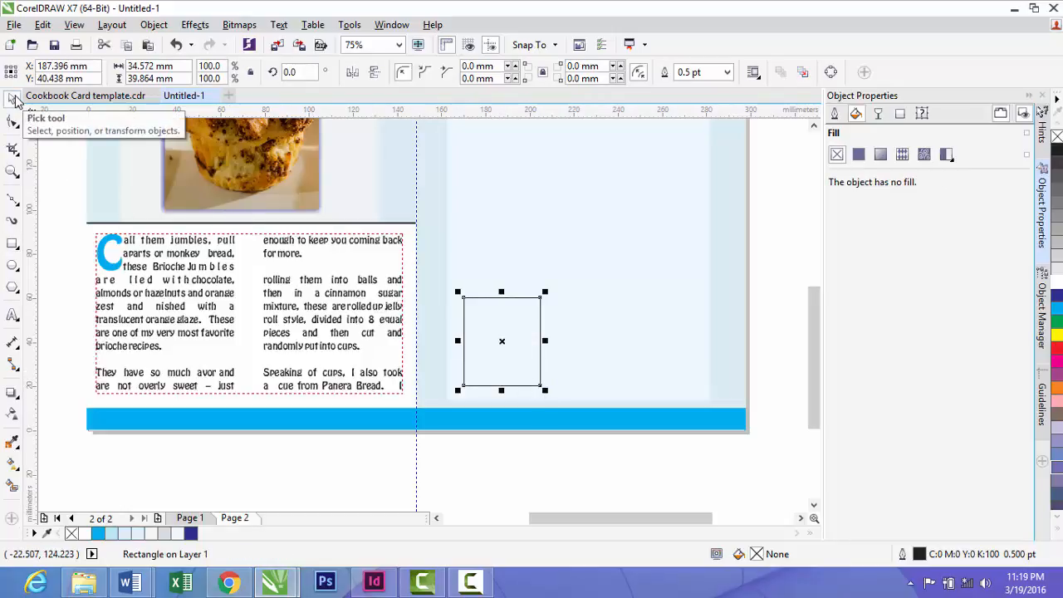
{"action": "left_click_drag", "start_coordinate": [498, 339], "coordinate": [669, 340]}
Scale the three rectangles down together to about 96 × 35 mm overall and move them slightly lower on the pale panel
{"action": "left_click_drag", "start_coordinate": [785, 460], "coordinate": [446, 266]}
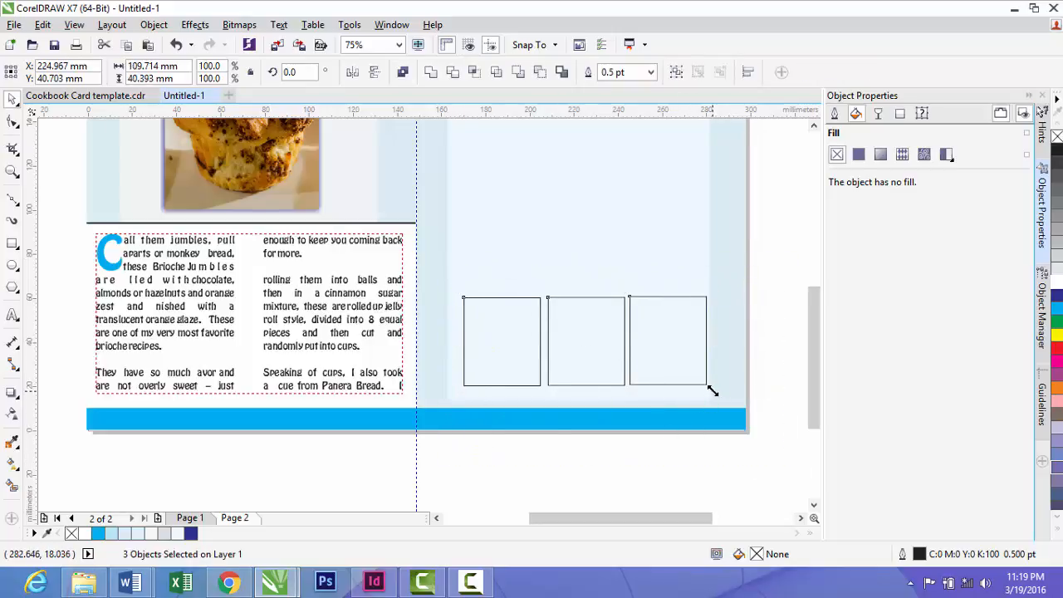
{"action": "left_click_drag", "start_coordinate": [709, 389], "coordinate": [680, 378]}
{"action": "mouse_move", "coordinate": [574, 342]}
{"action": "left_mouse_down"}
{"action": "mouse_move", "coordinate": [586, 349]}
{"action": "mouse_move", "coordinate": [575, 350]}
{"action": "left_mouse_up"}
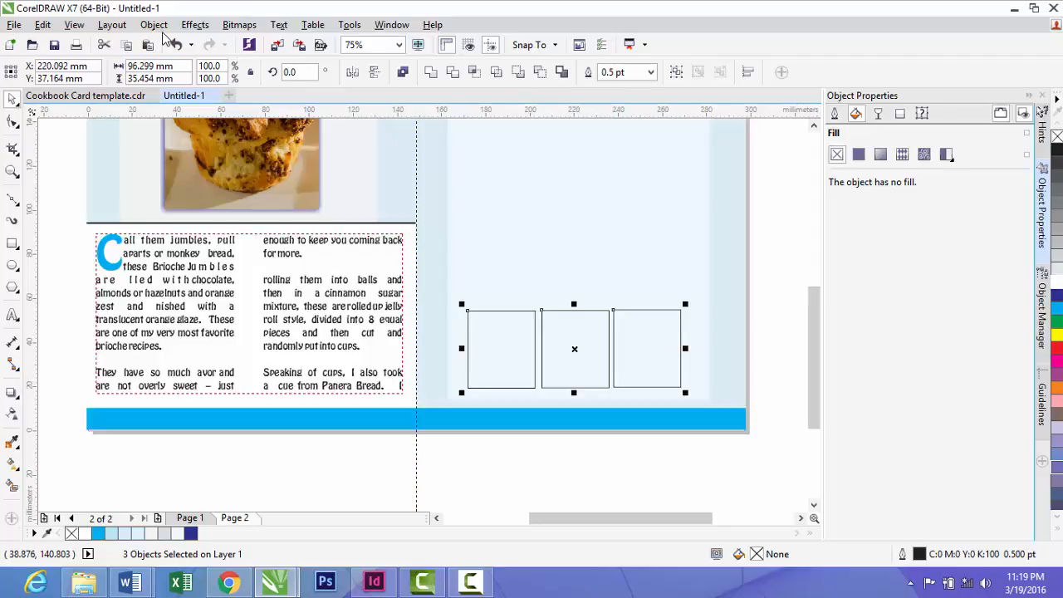
Try aligning the three rectangles' centers vertically and horizontally, and undo both alignments
{"action": "left_click", "coordinate": [163, 26]}
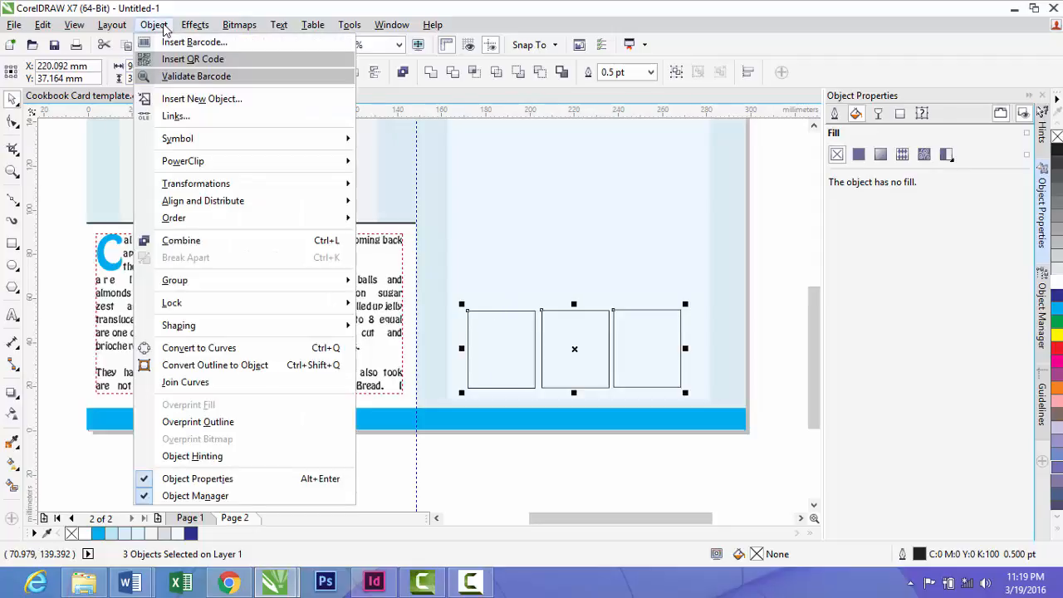
{"action": "mouse_move", "coordinate": [189, 29]}
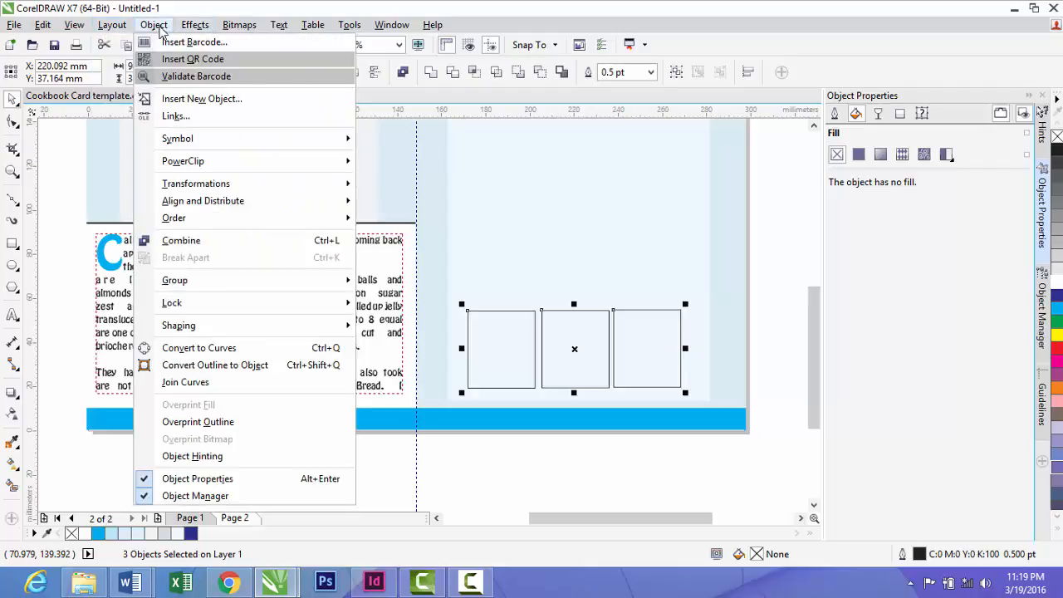
{"action": "mouse_move", "coordinate": [232, 201]}
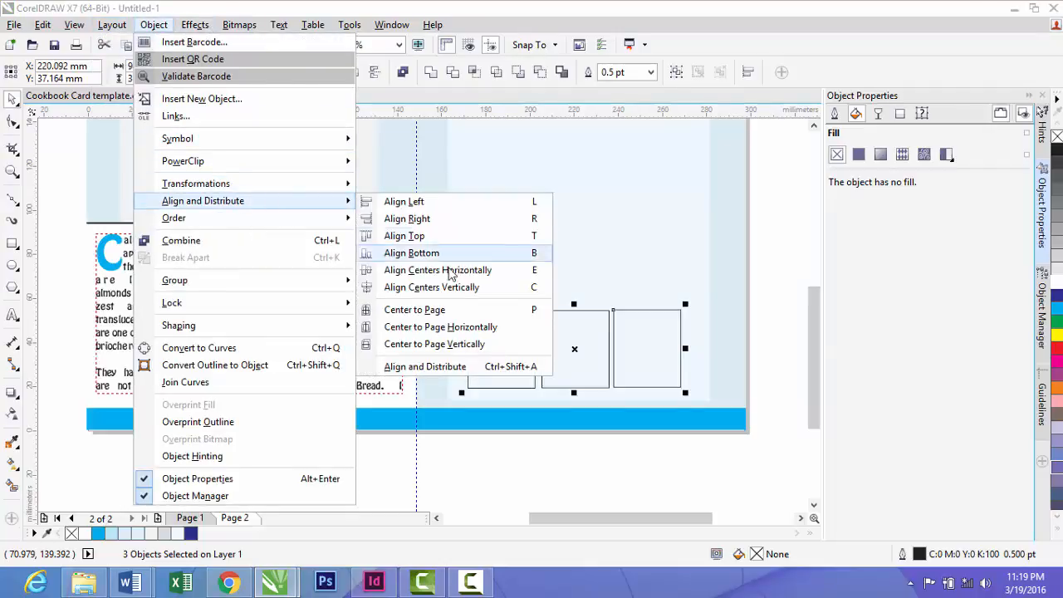
{"action": "left_click", "coordinate": [451, 289]}
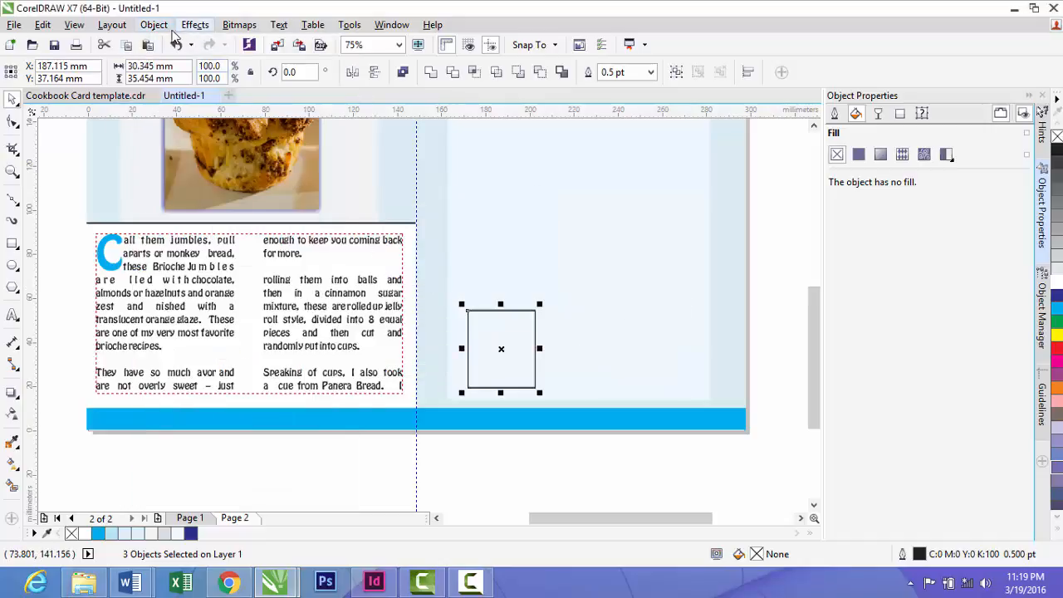
{"action": "left_click", "coordinate": [111, 26]}
{"action": "mouse_move", "coordinate": [159, 31]}
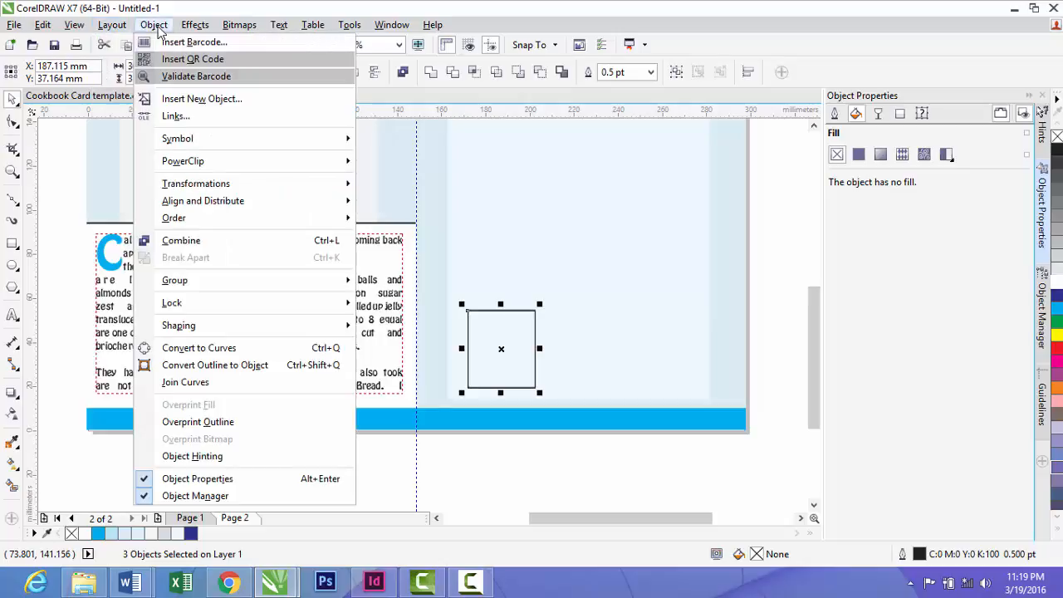
{"action": "mouse_move", "coordinate": [263, 206]}
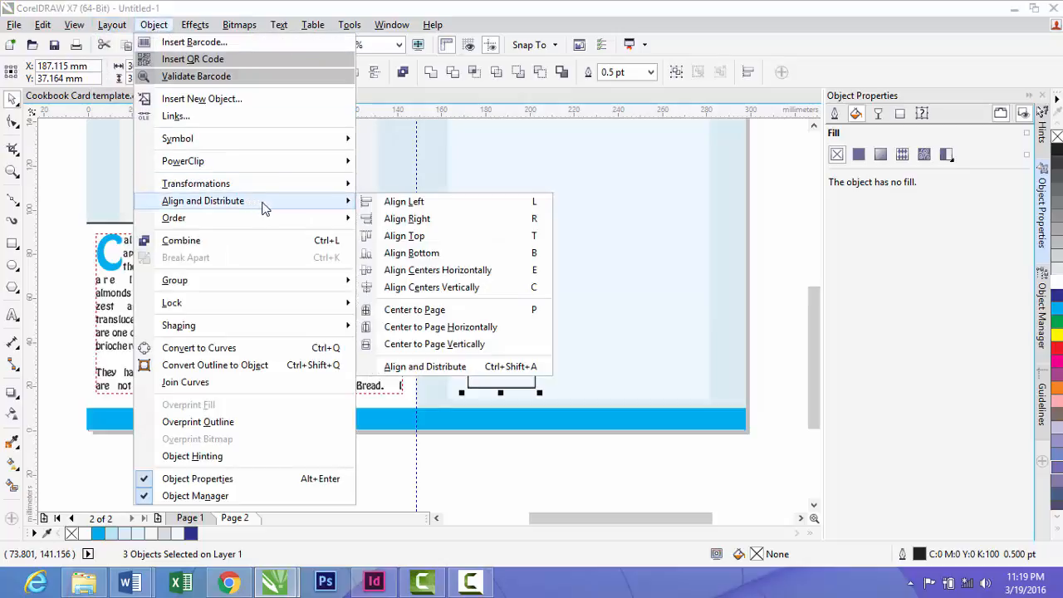
{"action": "left_click", "coordinate": [440, 274]}
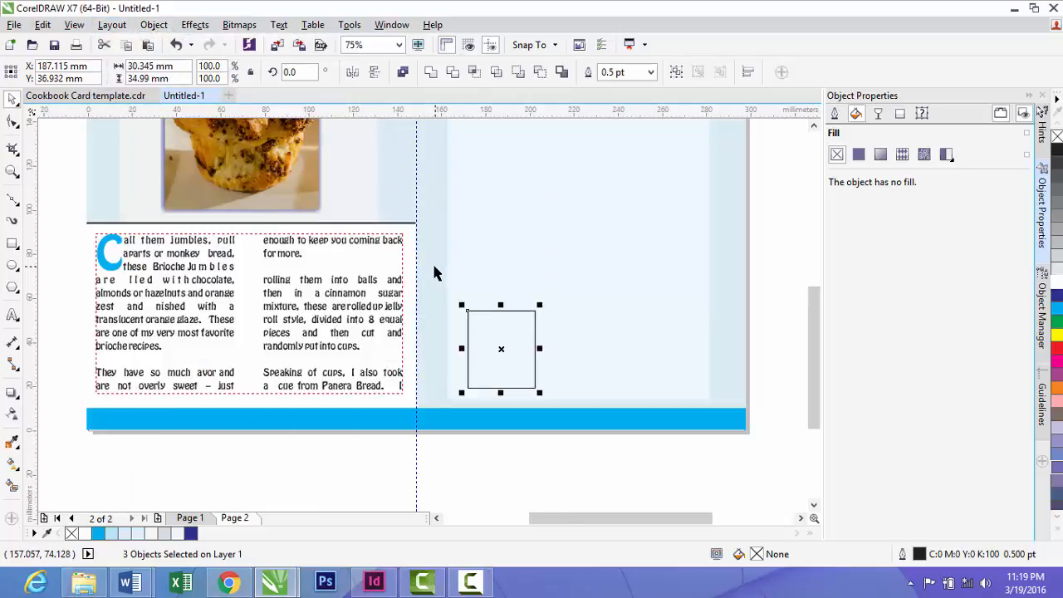
{"action": "key", "text": "ctrl+z"}
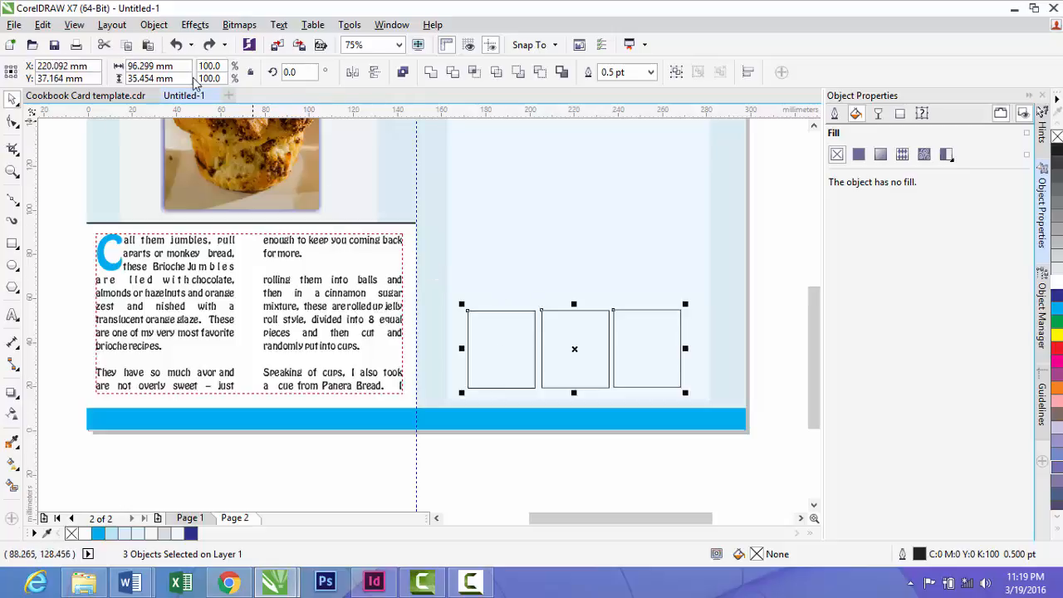
Nudge the middle rectangle 0.2 mm to the left to even out the gaps in the row
{"action": "left_click", "coordinate": [708, 357]}
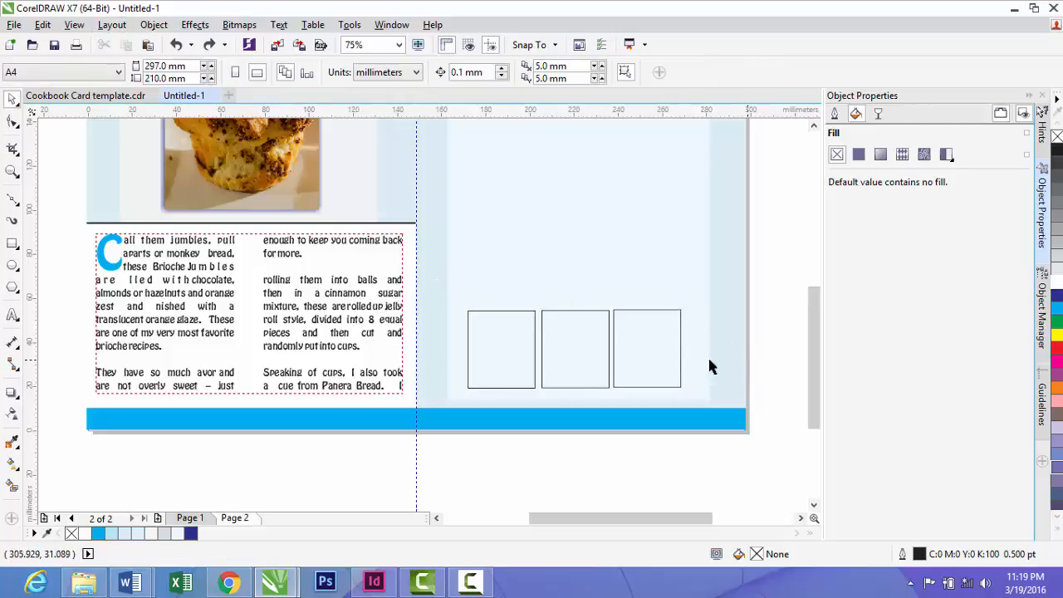
{"action": "left_click", "coordinate": [591, 375]}
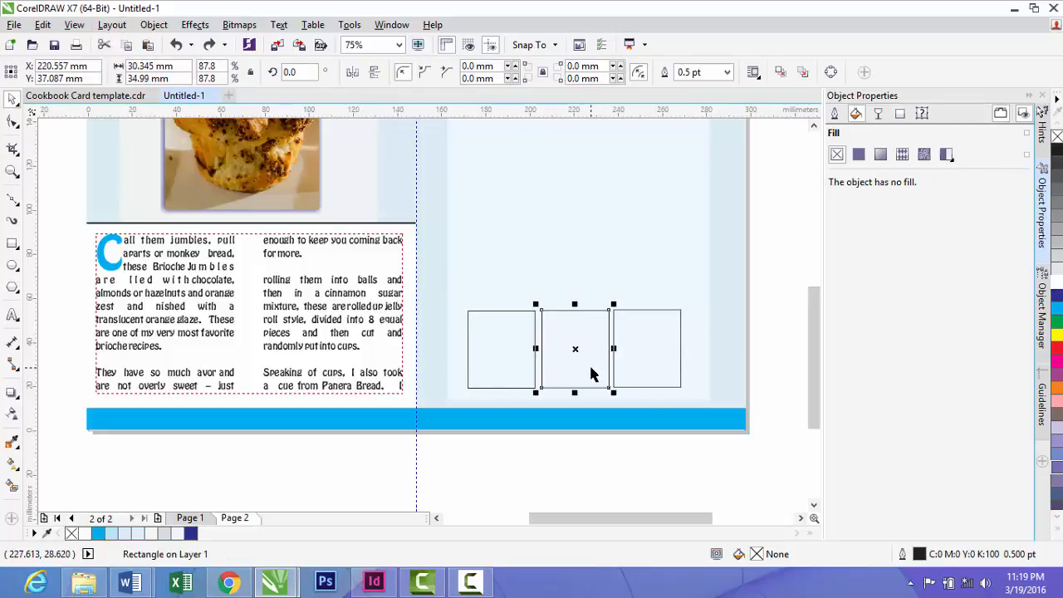
{"action": "key", "text": "Left"}
{"action": "key", "text": "Left"}
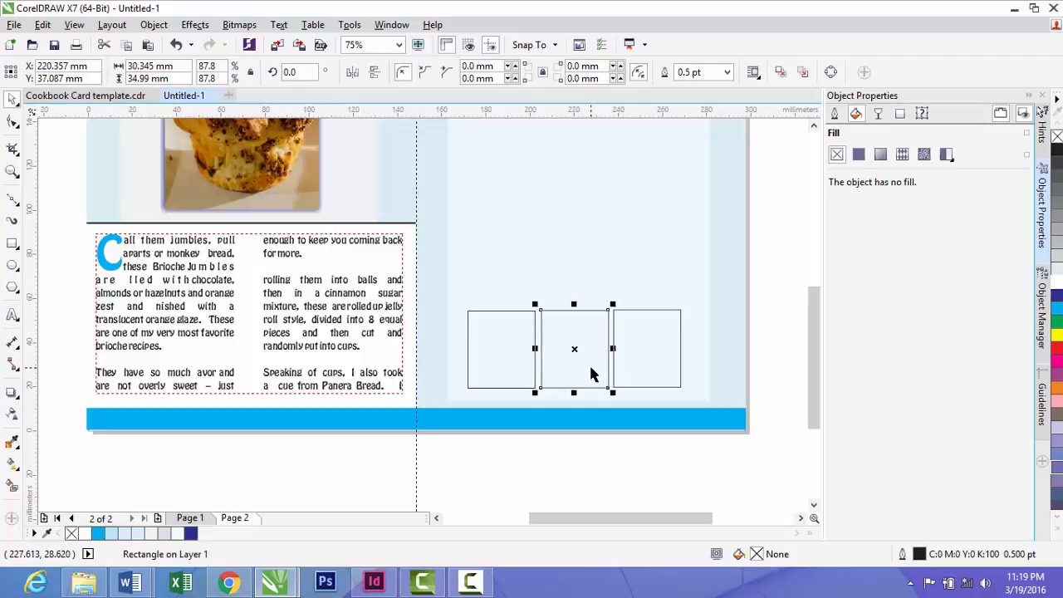
{"action": "left_click", "coordinate": [774, 324]}
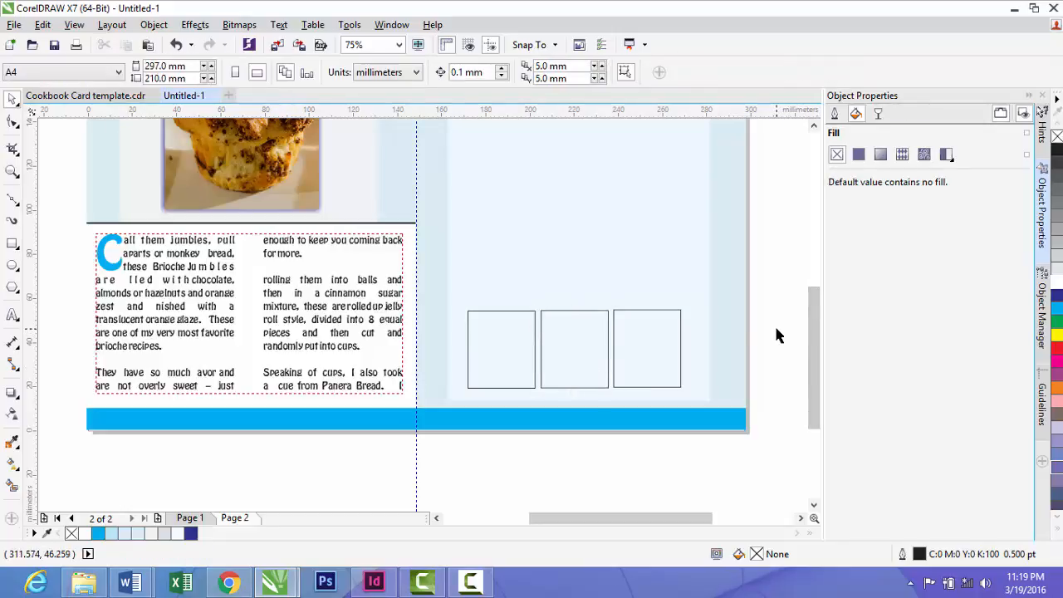
Import Cake.eps as editable with text as curves and place it about 32 × 41 mm over the first rectangle
{"action": "left_click", "coordinate": [14, 25]}
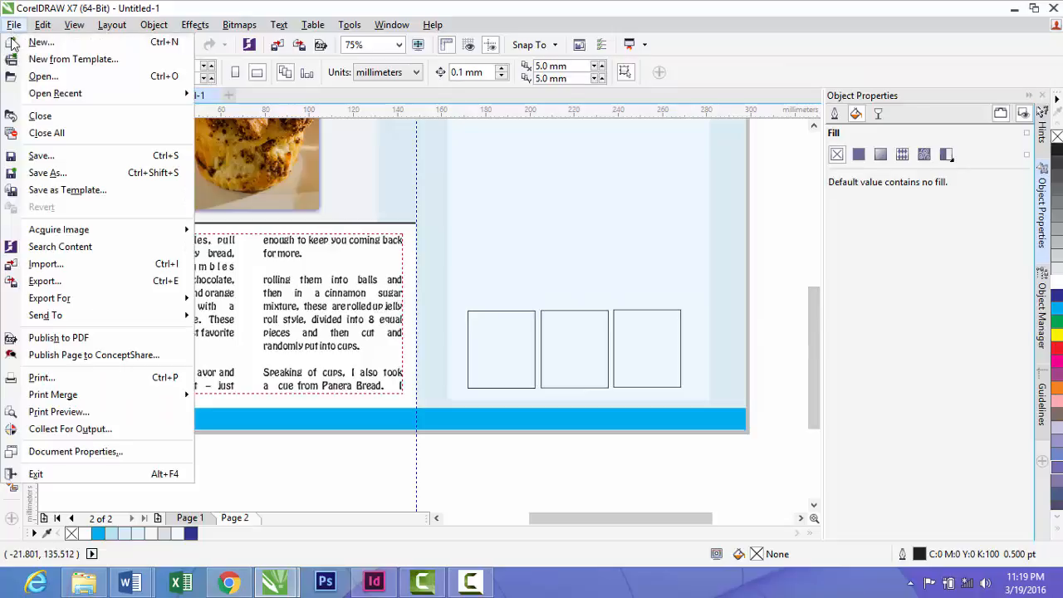
{"action": "left_click", "coordinate": [50, 264]}
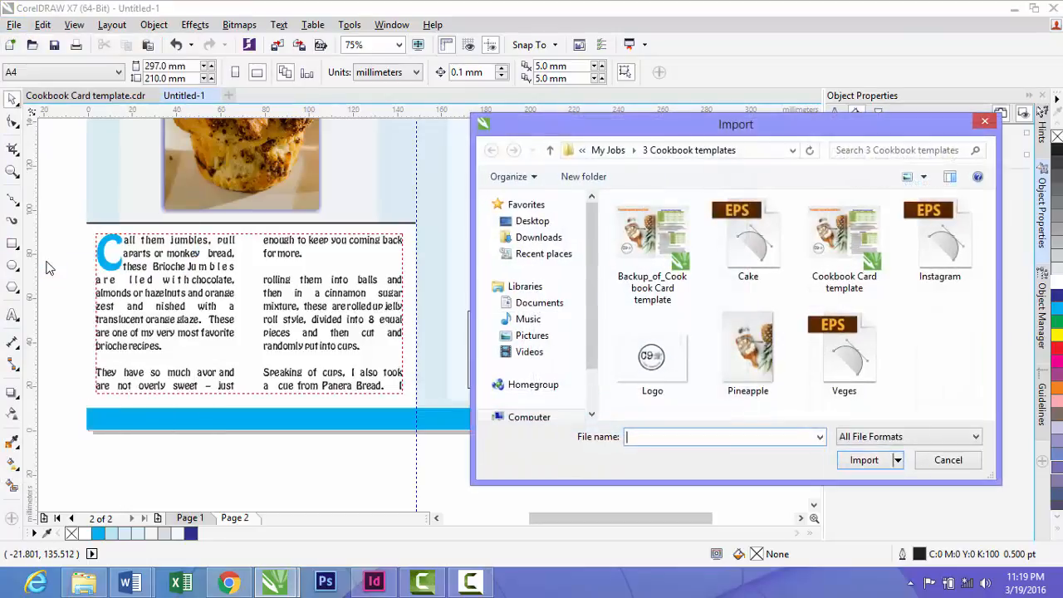
{"action": "left_click", "coordinate": [735, 261]}
{"action": "left_click", "coordinate": [863, 484]}
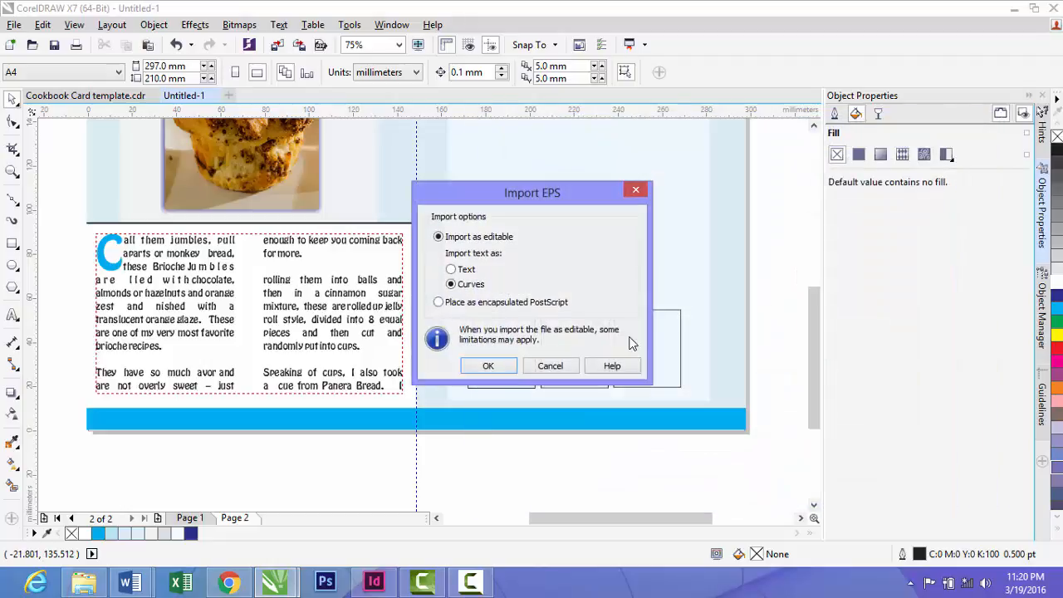
{"action": "left_click", "coordinate": [489, 366]}
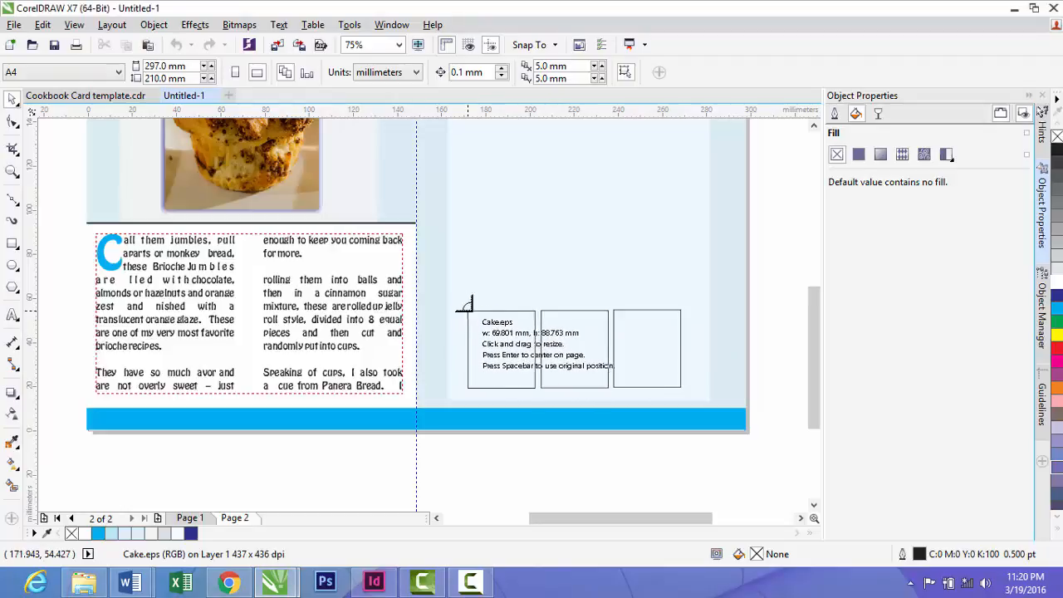
{"action": "left_click_drag", "start_coordinate": [466, 312], "coordinate": [546, 396]}
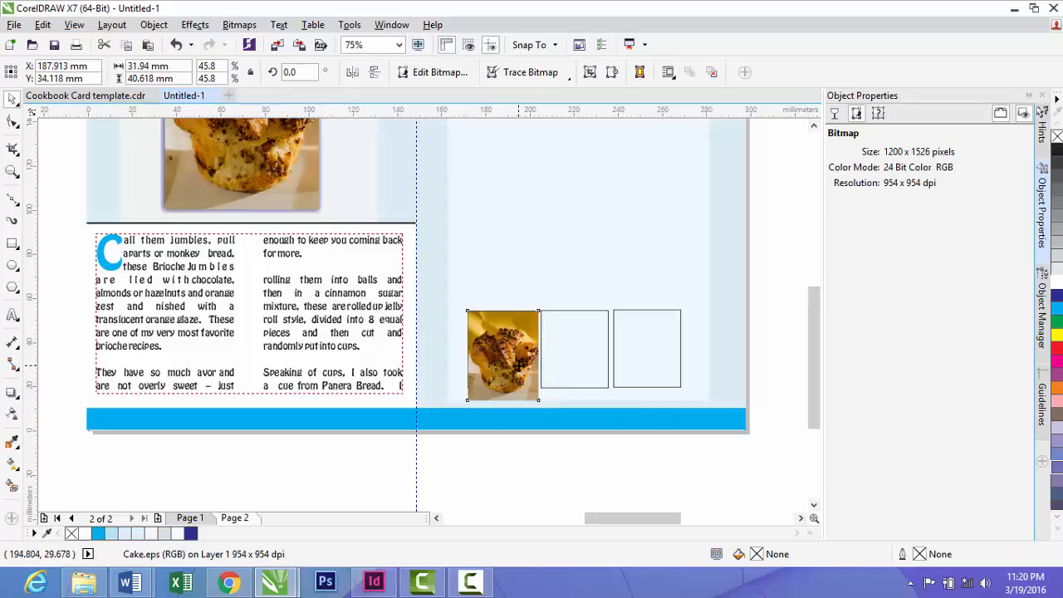
Shift the small cake photo partly off the first rectangle and PowerClip it inside that rectangle
{"action": "scroll", "coordinate": [518, 363], "scroll_direction": "up", "scroll_amount": 2}
{"action": "scroll", "coordinate": [519, 362], "scroll_direction": "down", "scroll_amount": 1}
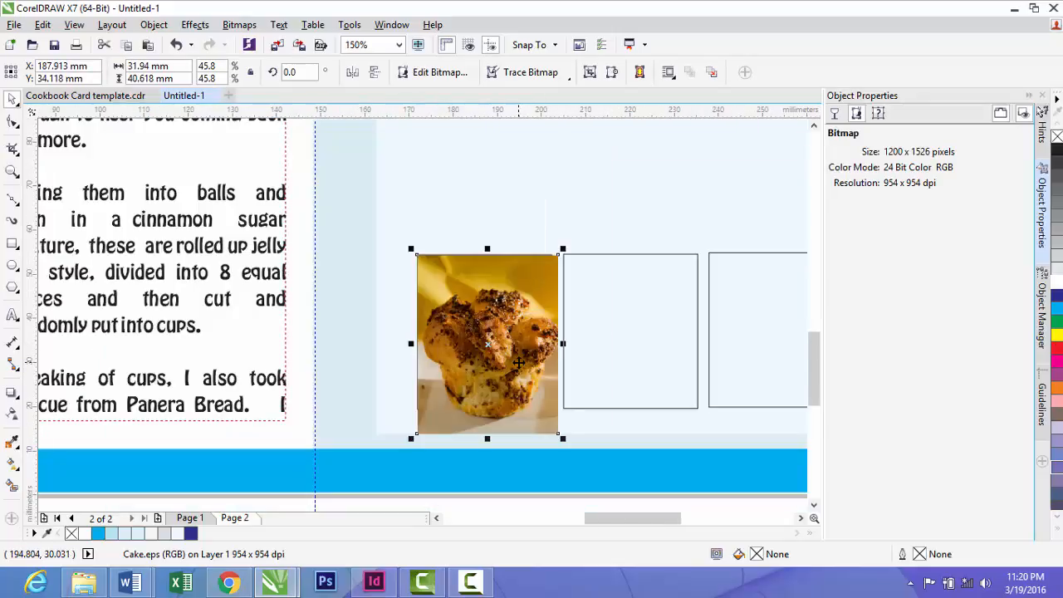
{"action": "left_click_drag", "start_coordinate": [497, 401], "coordinate": [522, 395]}
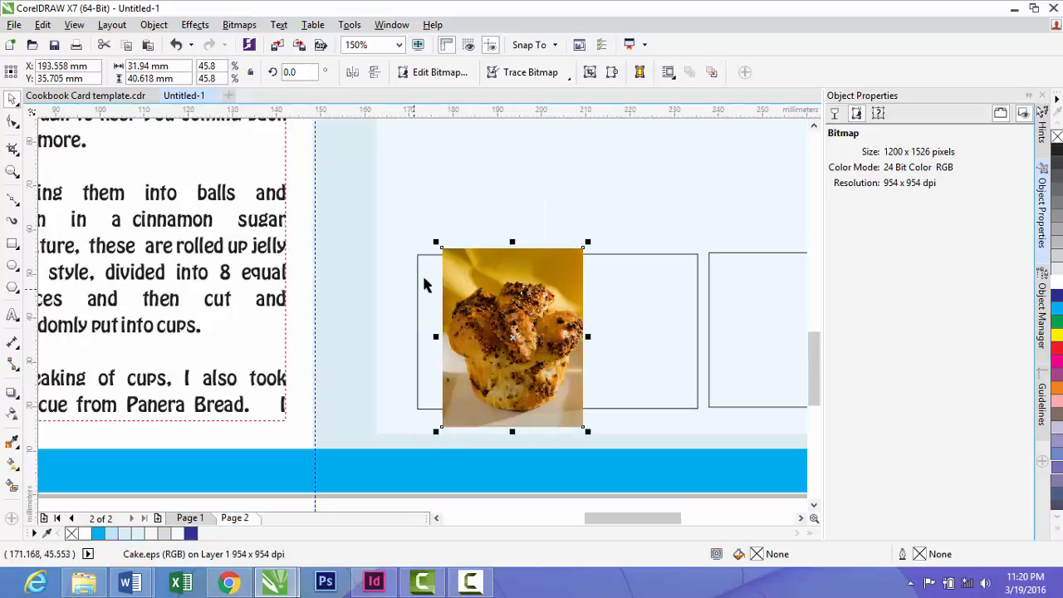
{"action": "left_click", "coordinate": [153, 24]}
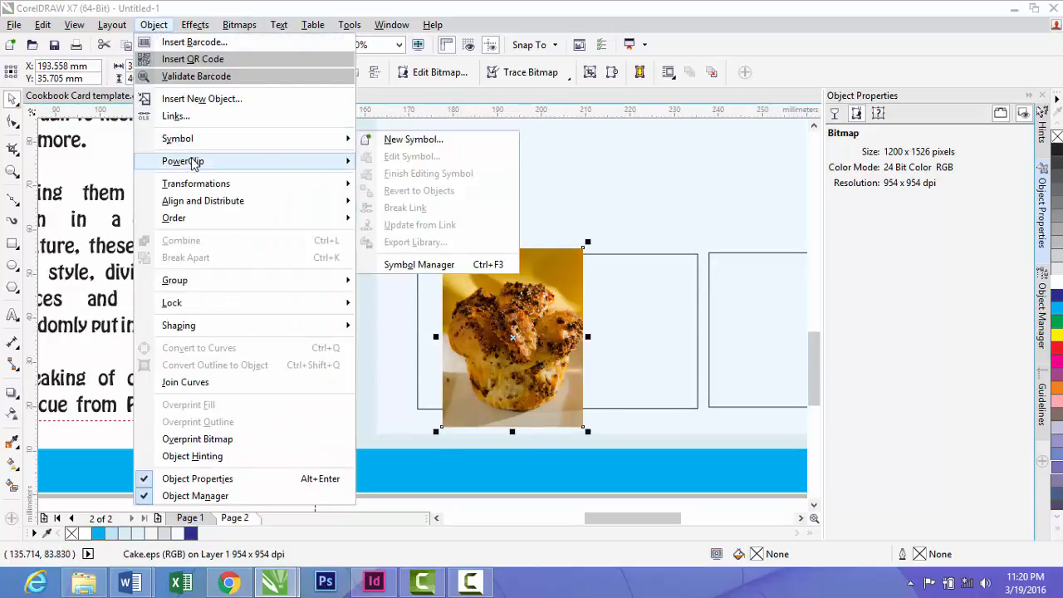
{"action": "mouse_move", "coordinate": [192, 161]}
{"action": "left_click", "coordinate": [407, 162]}
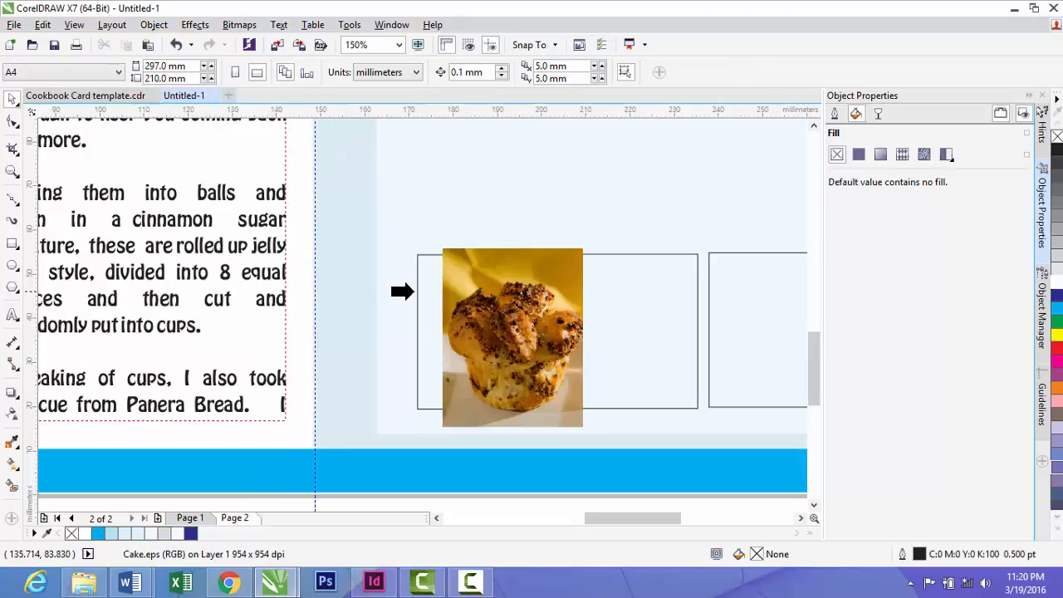
{"action": "left_click", "coordinate": [416, 292]}
Make the clipped cake photo fill the first rectangle's frame proportionally
{"action": "right_click", "coordinate": [478, 286]}
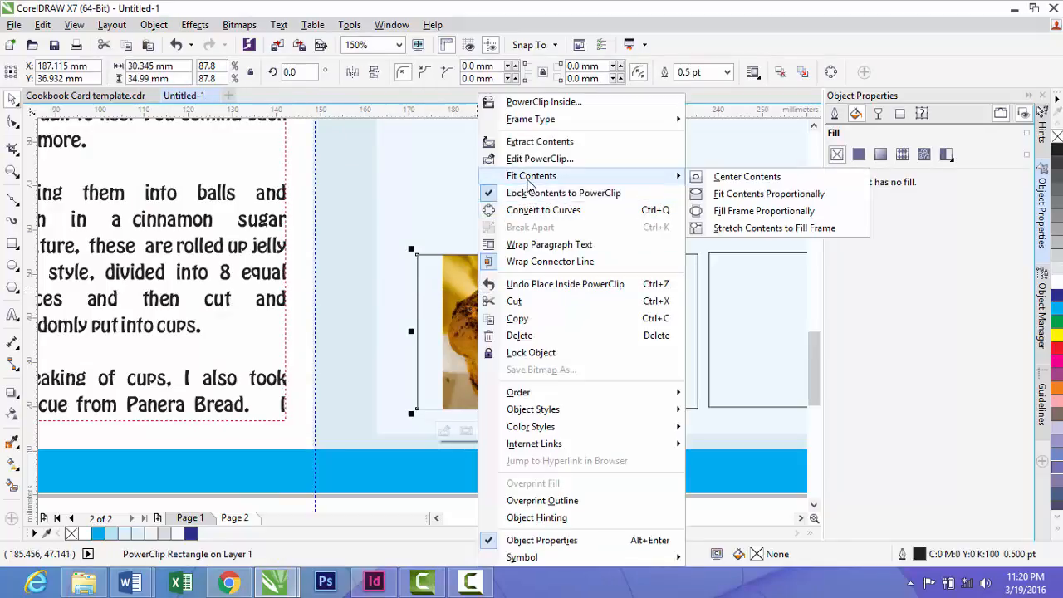
{"action": "mouse_move", "coordinate": [530, 181]}
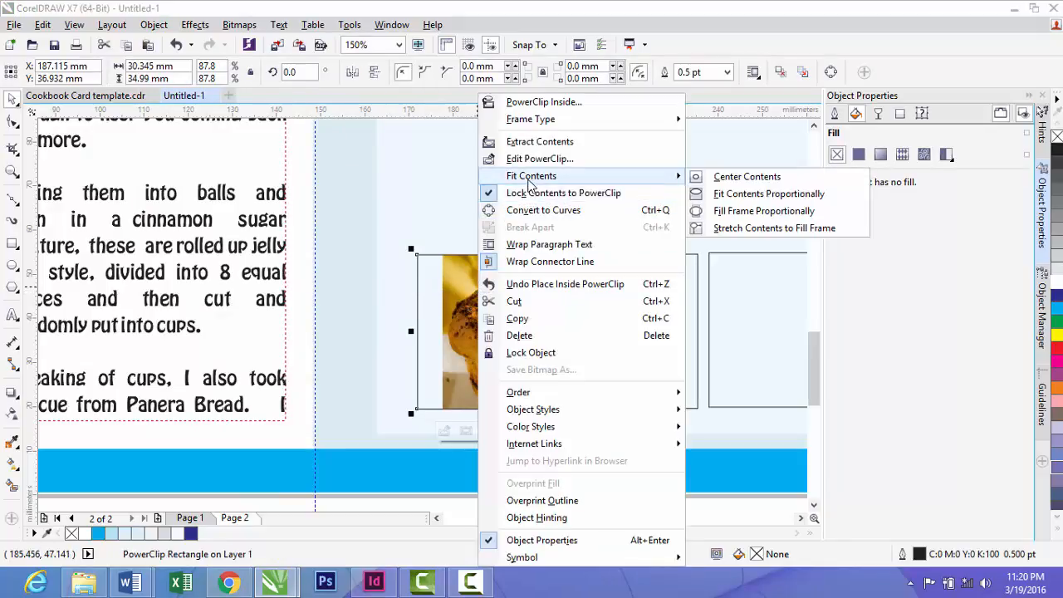
{"action": "left_click", "coordinate": [733, 191]}
{"action": "left_click", "coordinate": [507, 205]}
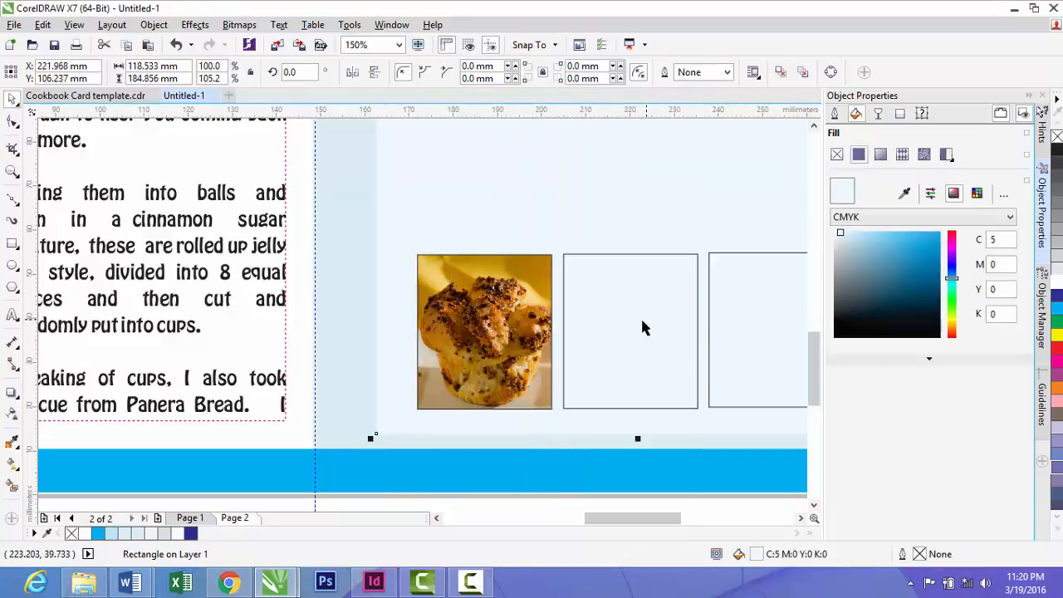
Copy the framed cake photo onto the second and third rectangles of the row
{"action": "left_click", "coordinate": [498, 332]}
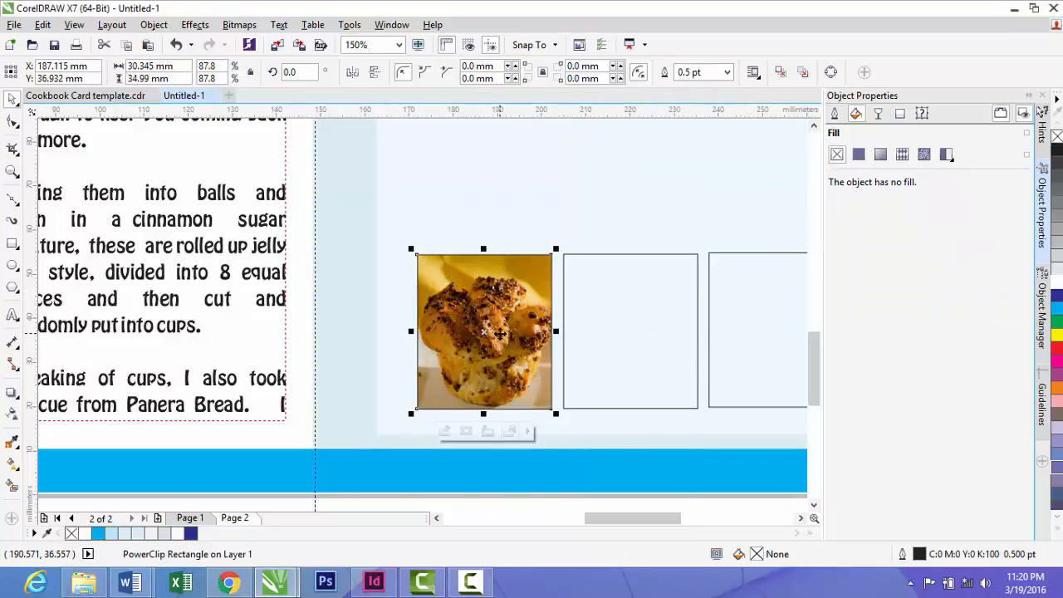
{"action": "left_click_drag", "start_coordinate": [498, 332], "coordinate": [774, 329]}
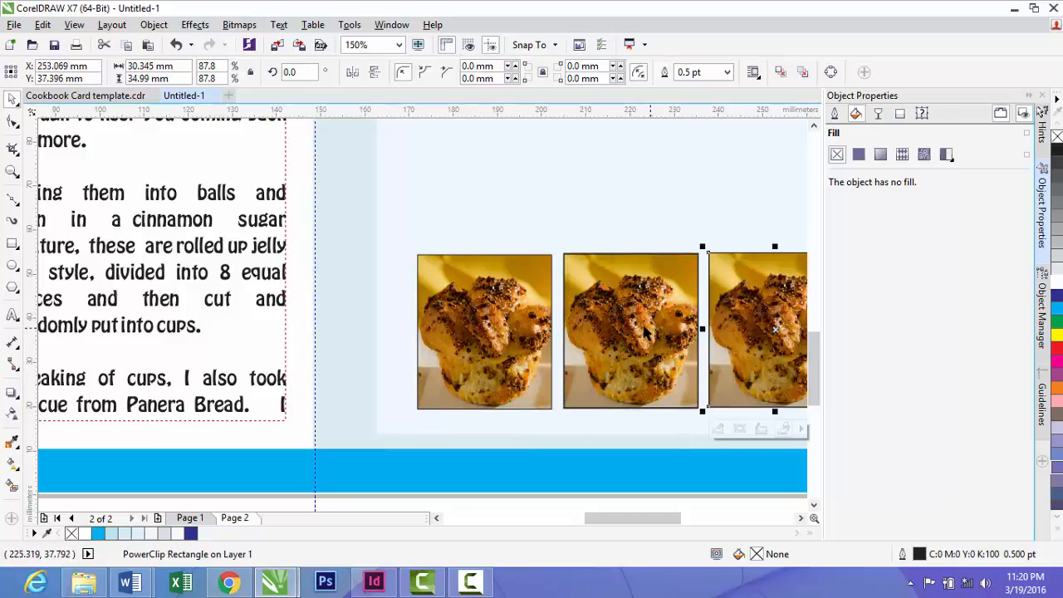
{"action": "left_click", "coordinate": [642, 330]}
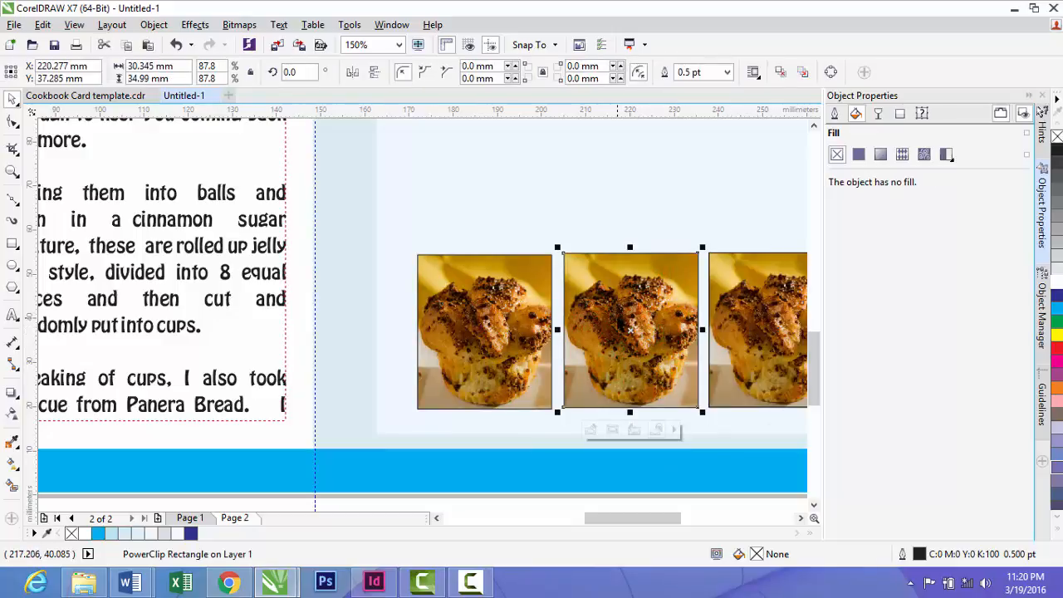
{"action": "key", "text": "Delete"}
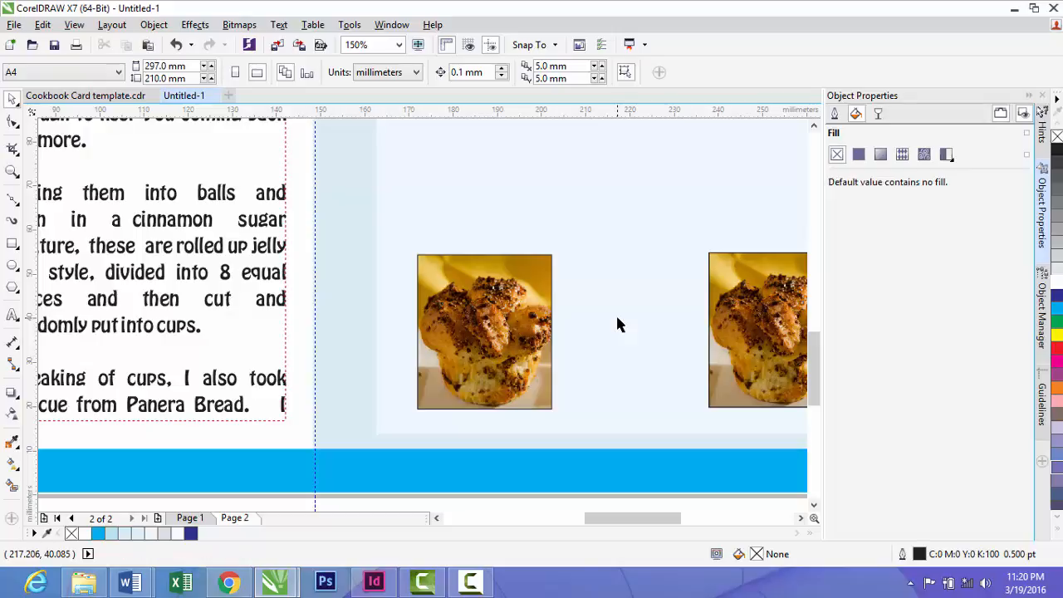
{"action": "key", "text": "ctrl+z"}
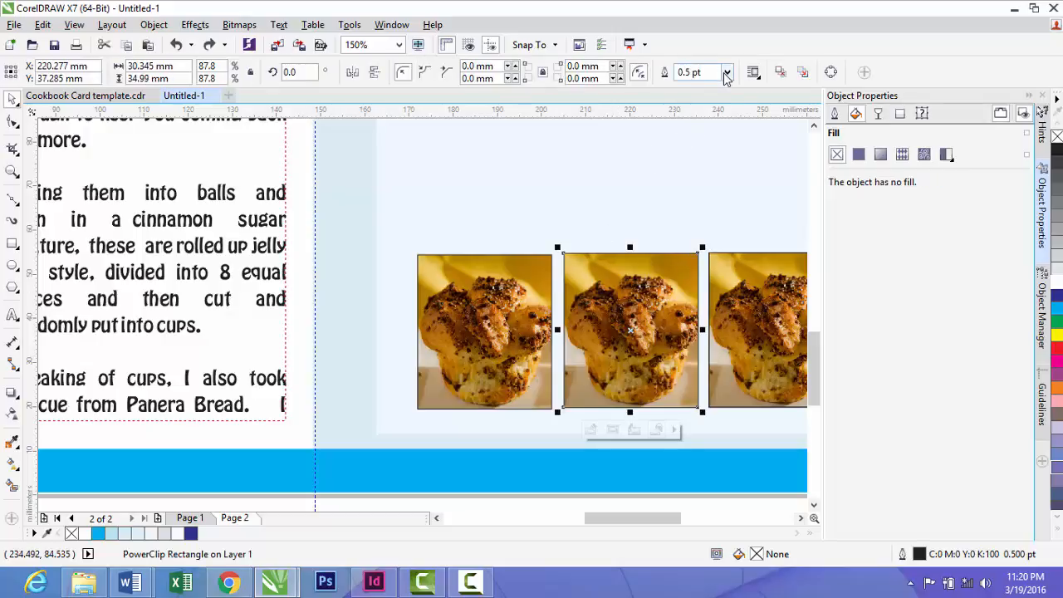
Set the outline width to None for the second, first and third frames of the photo row
{"action": "left_click", "coordinate": [727, 76]}
{"action": "left_click", "coordinate": [584, 180]}
{"action": "left_click", "coordinate": [510, 287]}
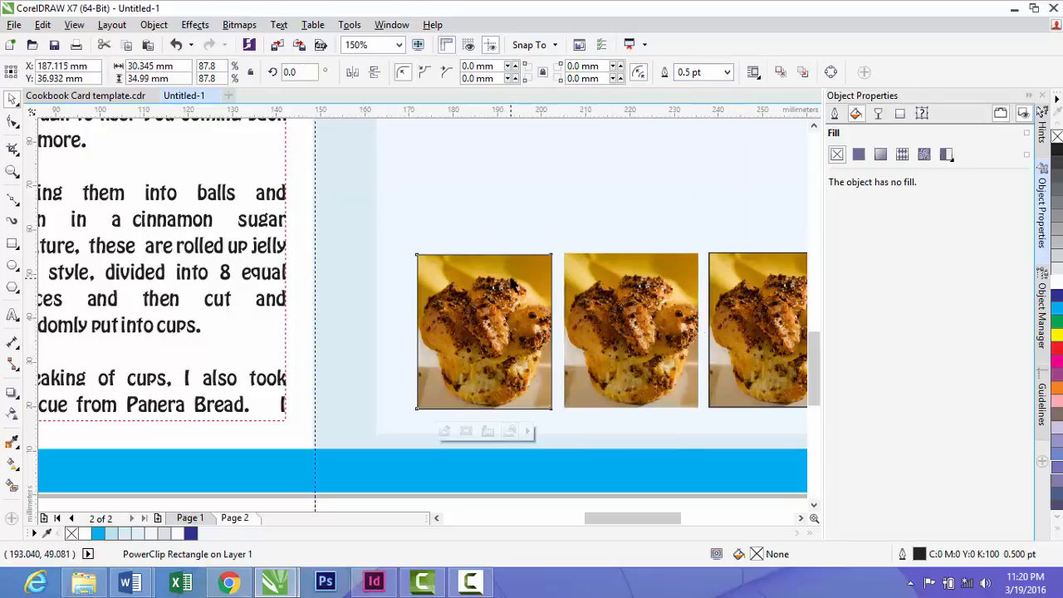
{"action": "left_click", "coordinate": [727, 72]}
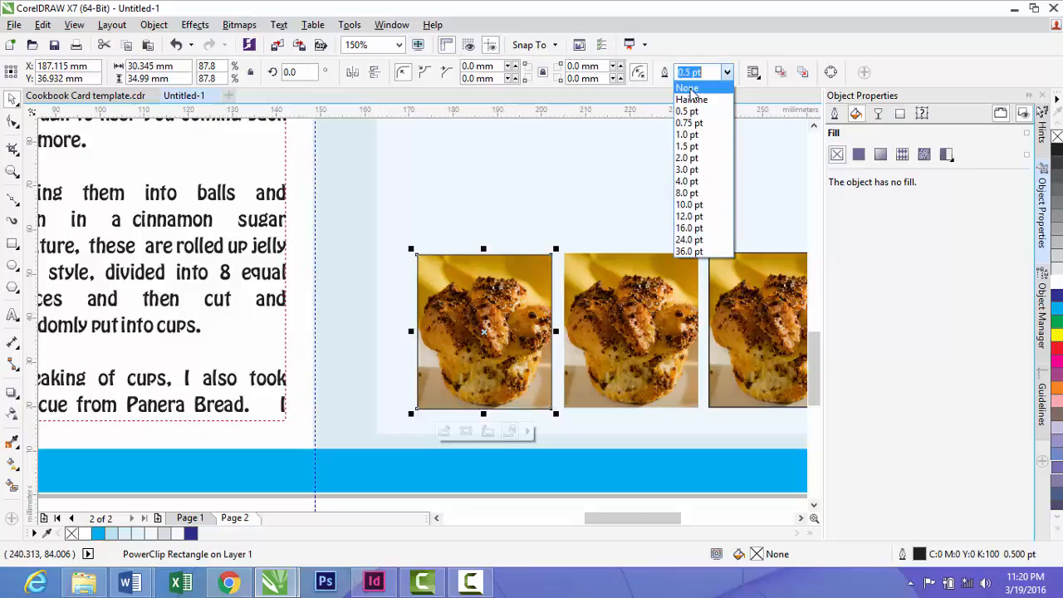
{"action": "left_click", "coordinate": [689, 88]}
{"action": "left_click", "coordinate": [747, 314]}
{"action": "left_click", "coordinate": [727, 73]}
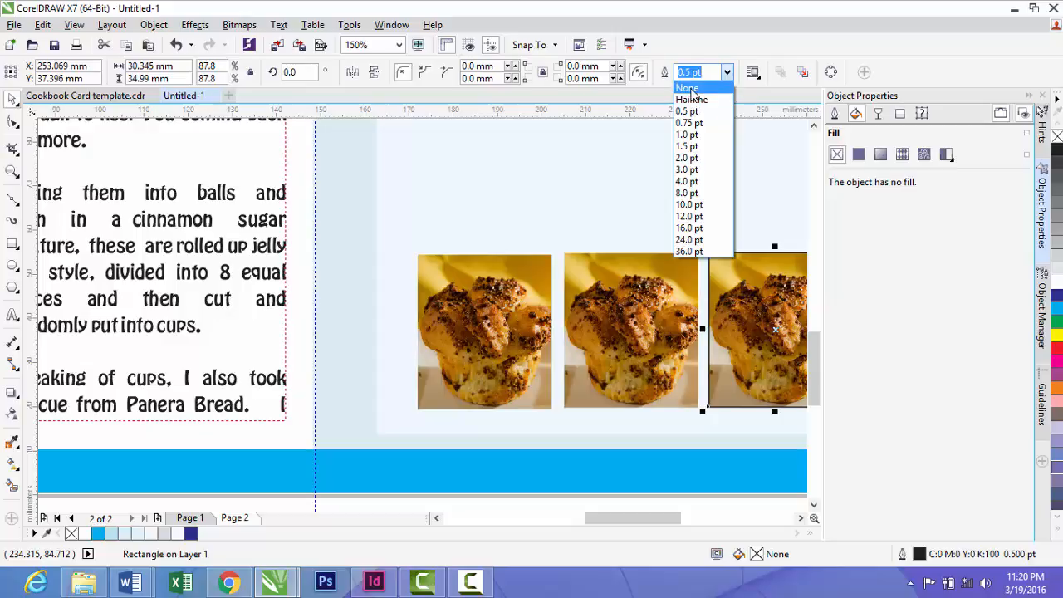
{"action": "left_click", "coordinate": [687, 89]}
Delete the empty rectangle lying over the third cake photo, keeping the clipped photo beneath it
{"action": "scroll", "coordinate": [662, 274], "scroll_direction": "down", "scroll_amount": 2}
{"action": "left_click", "coordinate": [732, 300]}
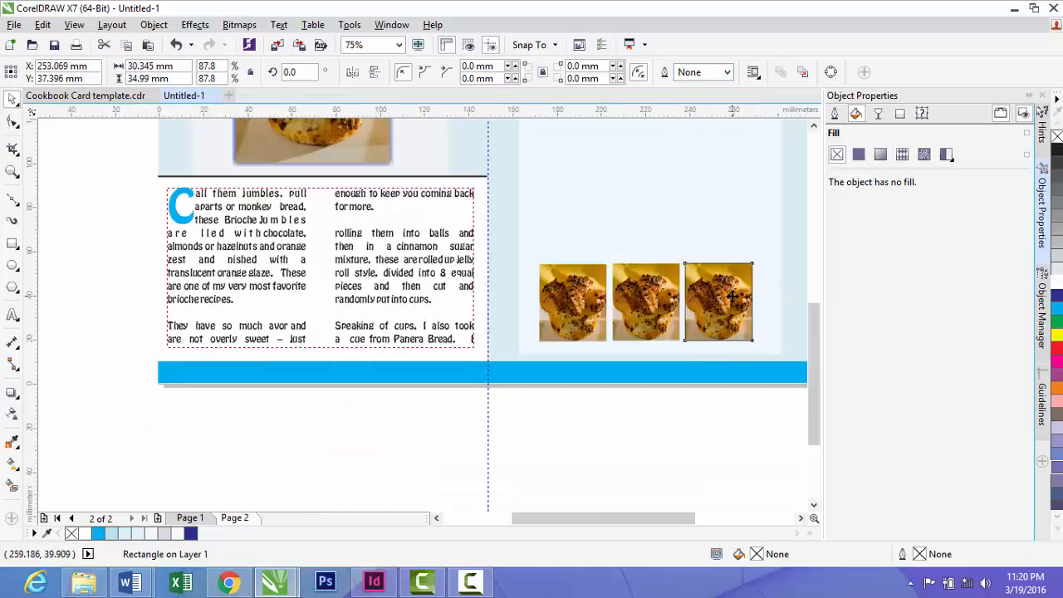
{"action": "key", "text": "Delete"}
{"action": "left_click", "coordinate": [733, 295]}
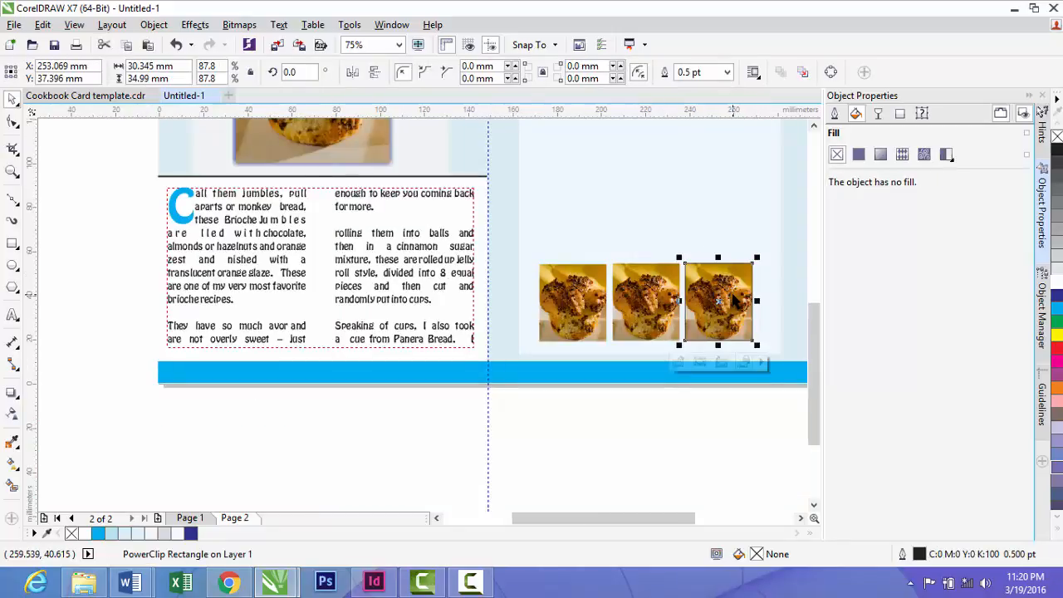
{"action": "key", "text": "Delete"}
{"action": "key", "text": "ctrl+z"}
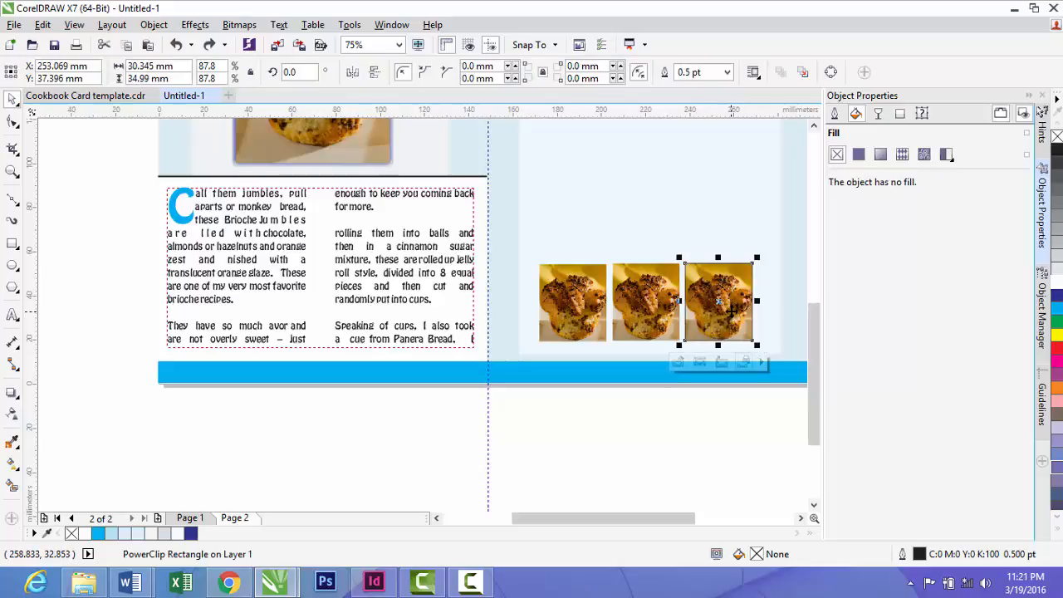
Set the third cake photo's outline width to 2.0 pt
{"action": "scroll", "coordinate": [729, 309], "scroll_direction": "up", "scroll_amount": 2}
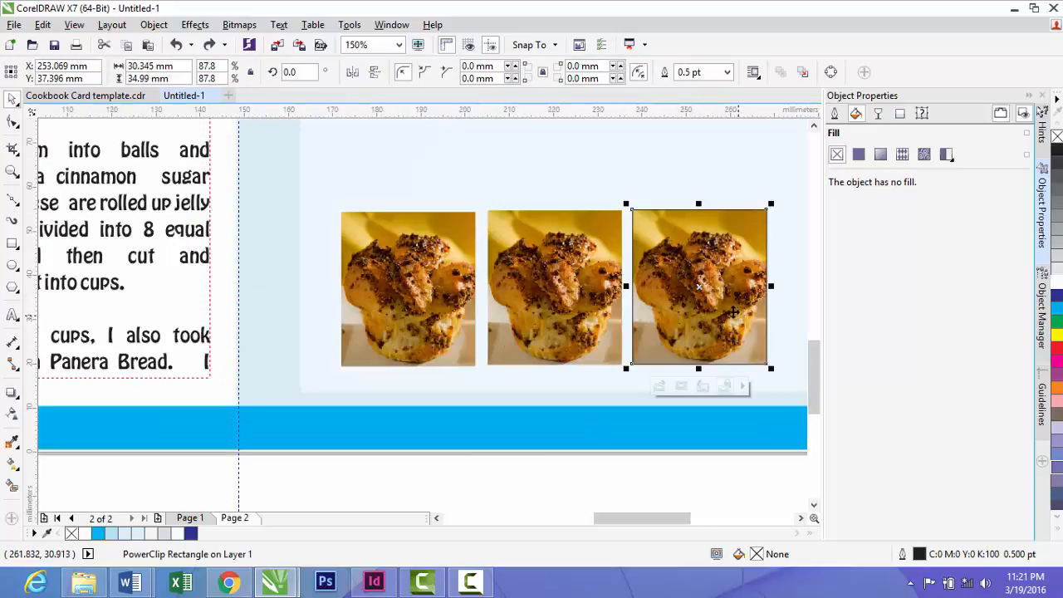
{"action": "left_click", "coordinate": [727, 73]}
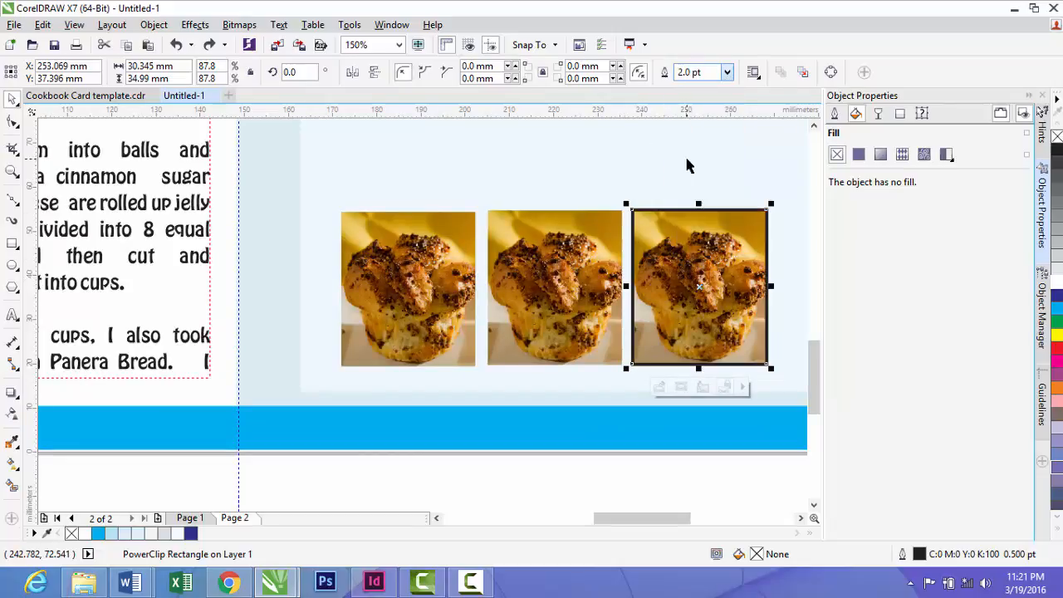
{"action": "left_click", "coordinate": [688, 158]}
Give all three cake photos in the row a 1.0 pt outline
{"action": "left_click", "coordinate": [566, 284]}
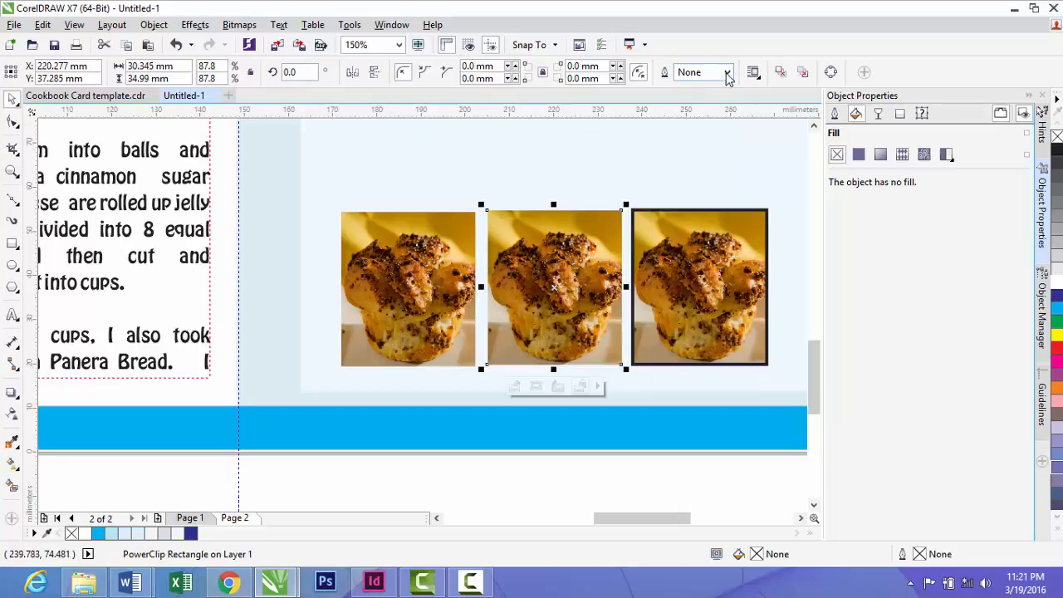
{"action": "left_click", "coordinate": [726, 73]}
{"action": "left_click", "coordinate": [688, 158]}
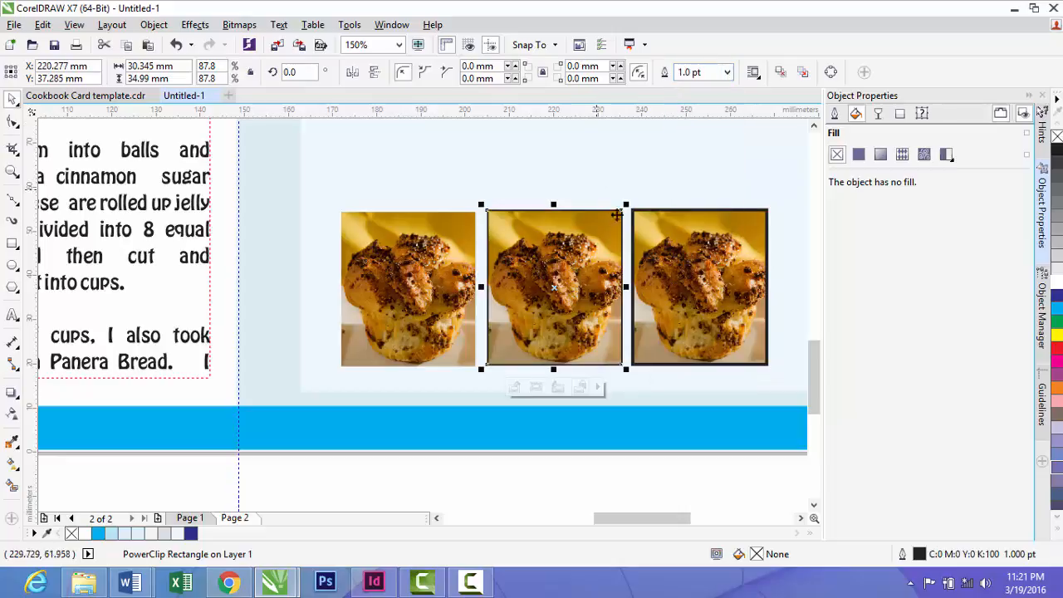
{"action": "left_click", "coordinate": [703, 259]}
{"action": "left_click", "coordinate": [727, 72]}
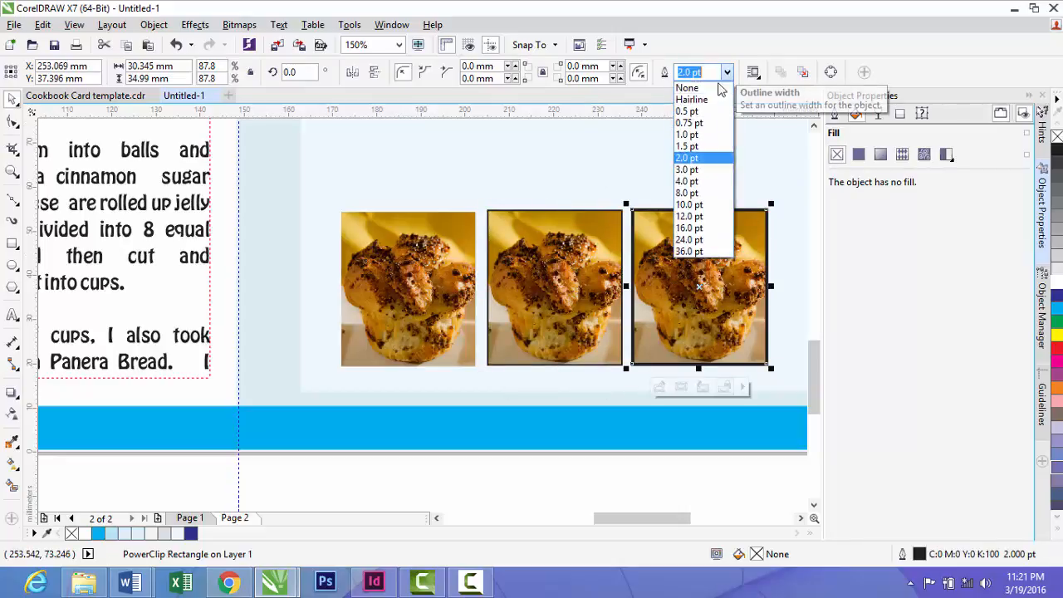
{"action": "left_click", "coordinate": [693, 140]}
{"action": "left_click", "coordinate": [449, 249]}
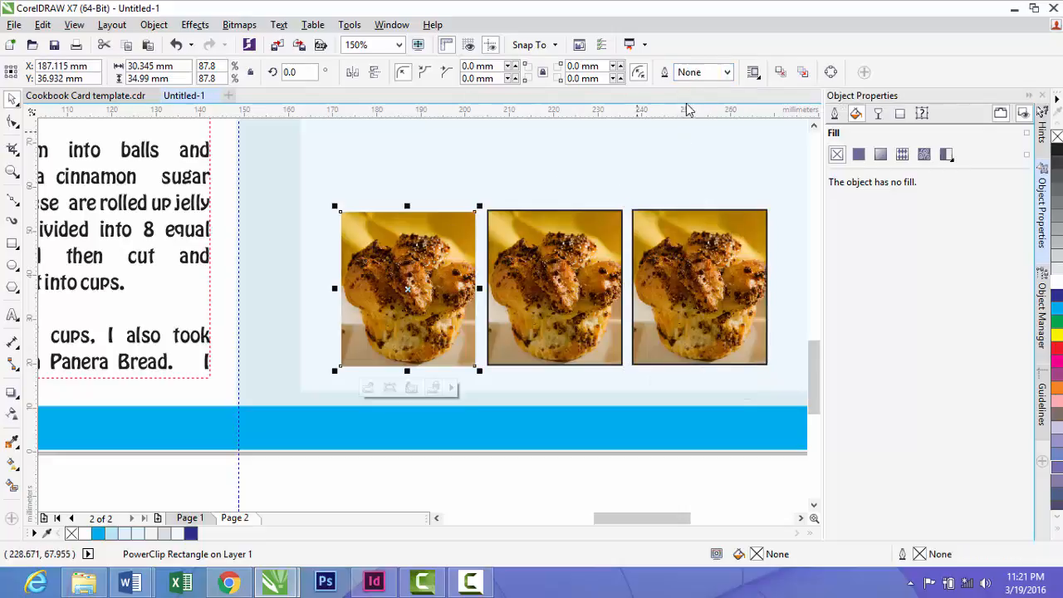
{"action": "left_click", "coordinate": [727, 73]}
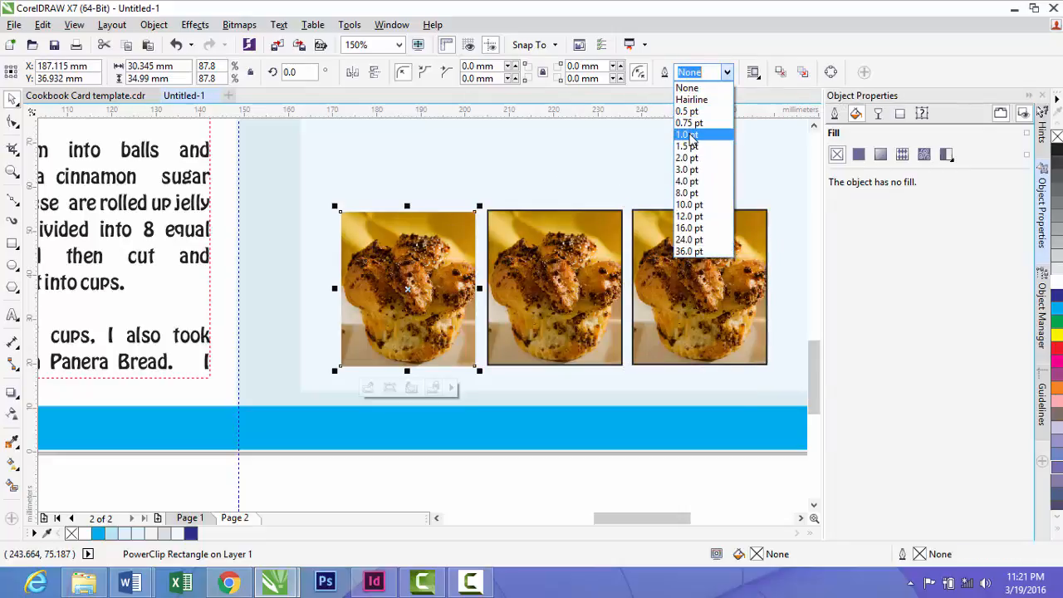
{"action": "left_click", "coordinate": [694, 138]}
{"action": "left_click", "coordinate": [501, 215]}
Draw an empty paragraph text frame about 91 × 123 mm above the row of photos on the right half of the spread
{"action": "scroll", "coordinate": [501, 216], "scroll_direction": "down", "scroll_amount": 4}
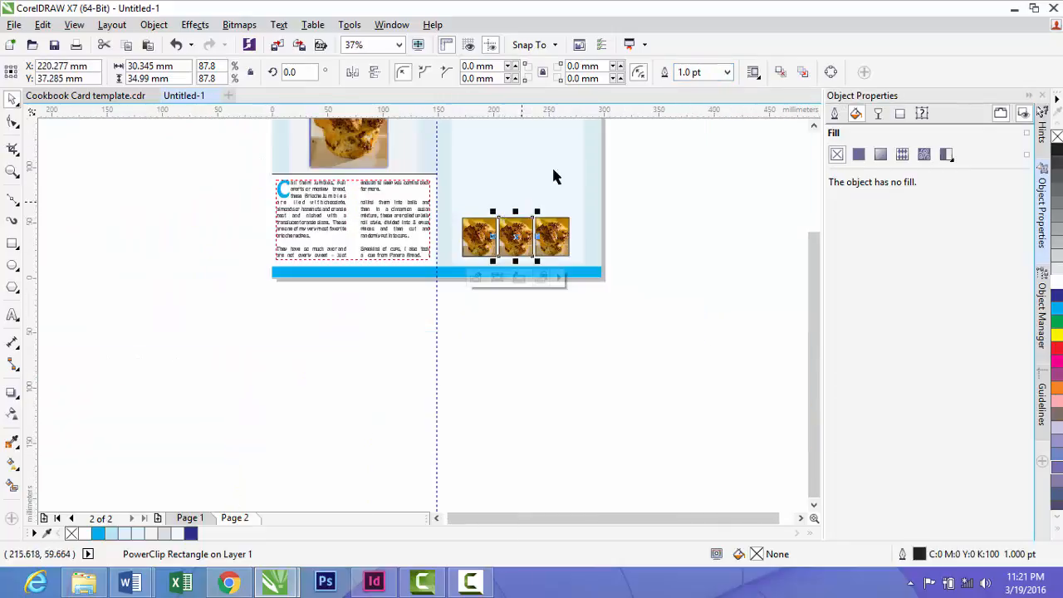
{"action": "left_click", "coordinate": [813, 126]}
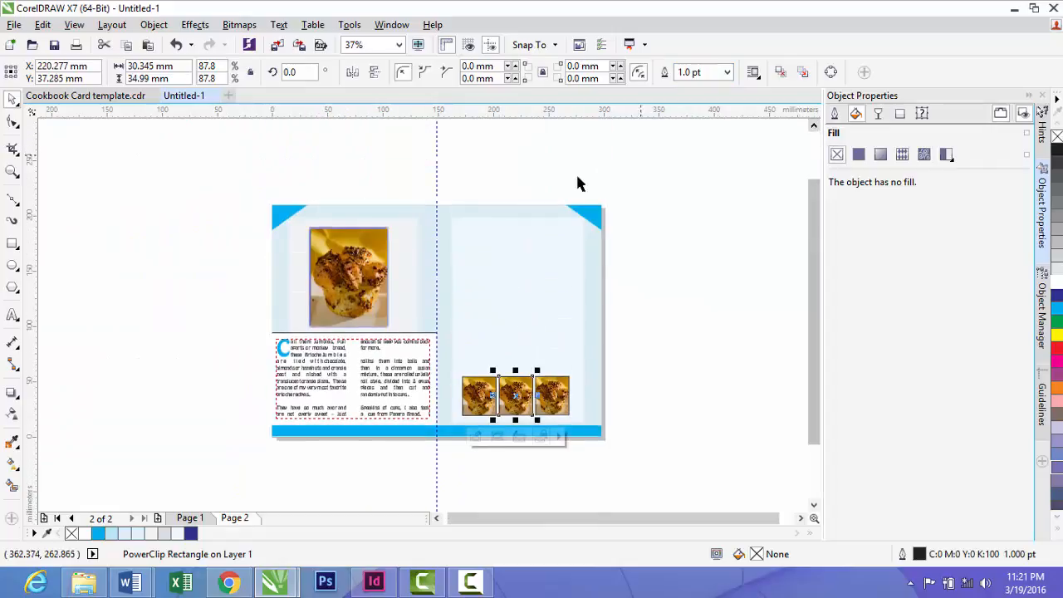
{"action": "left_click", "coordinate": [686, 306]}
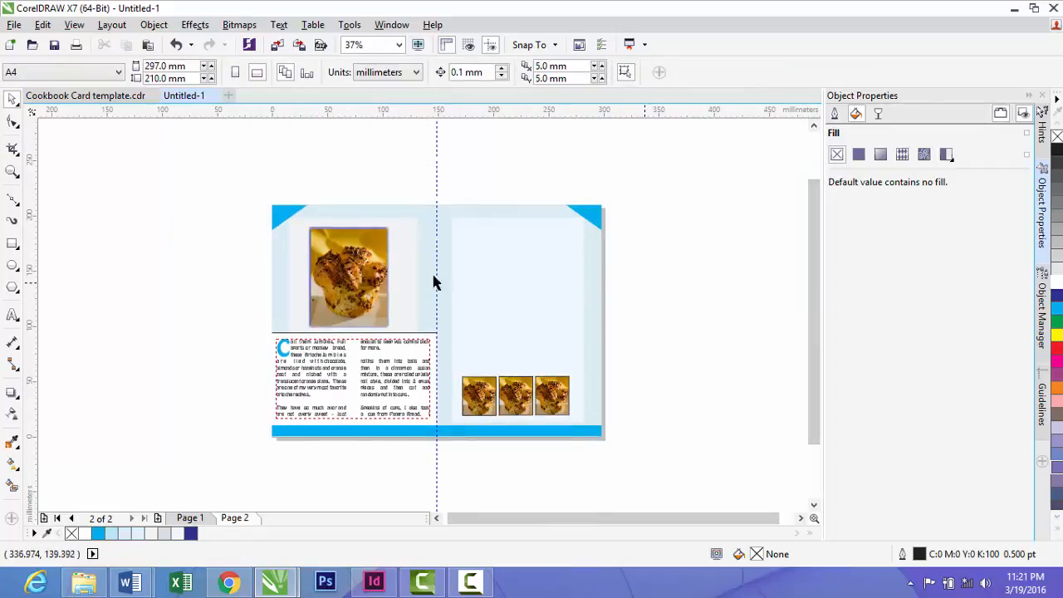
{"action": "left_click", "coordinate": [13, 314]}
{"action": "left_click_drag", "start_coordinate": [468, 230], "coordinate": [568, 365]}
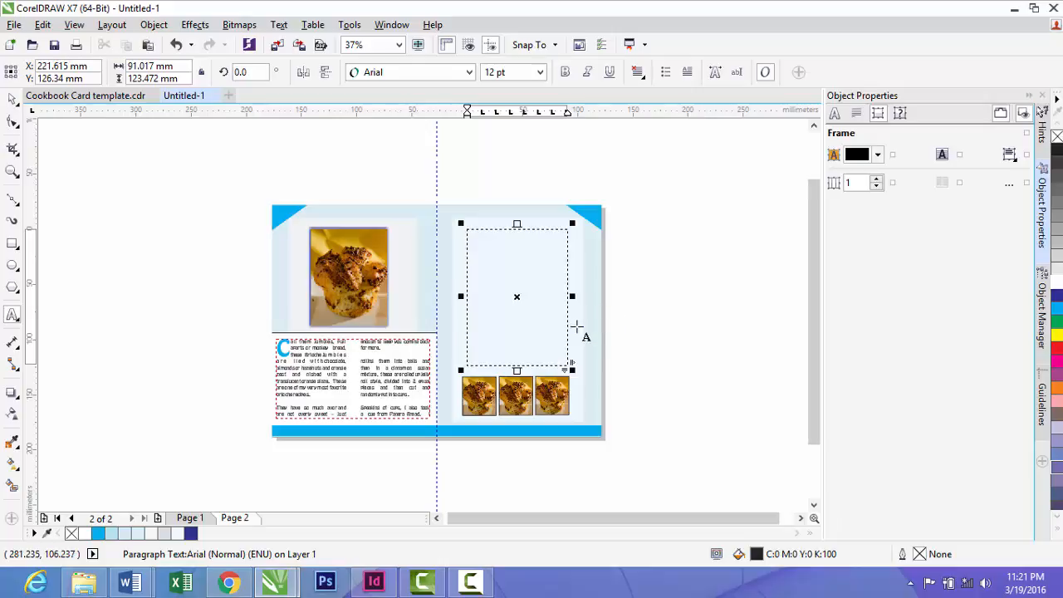
Add a third page to the document and consult page 3 of Cookbook Card template.cdr as its reference
{"action": "left_click", "coordinate": [158, 518]}
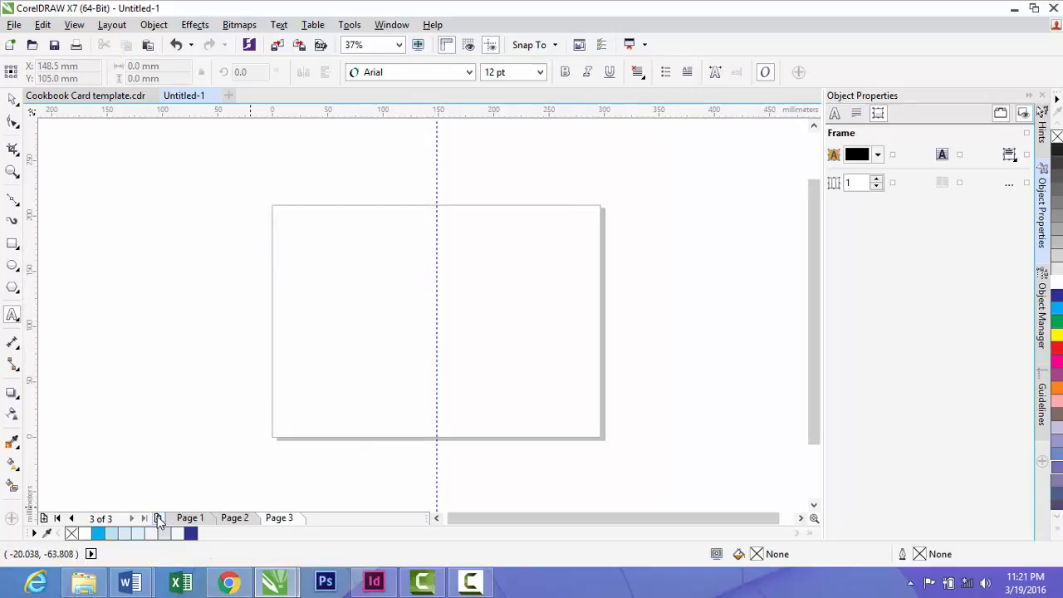
{"action": "left_click", "coordinate": [52, 98]}
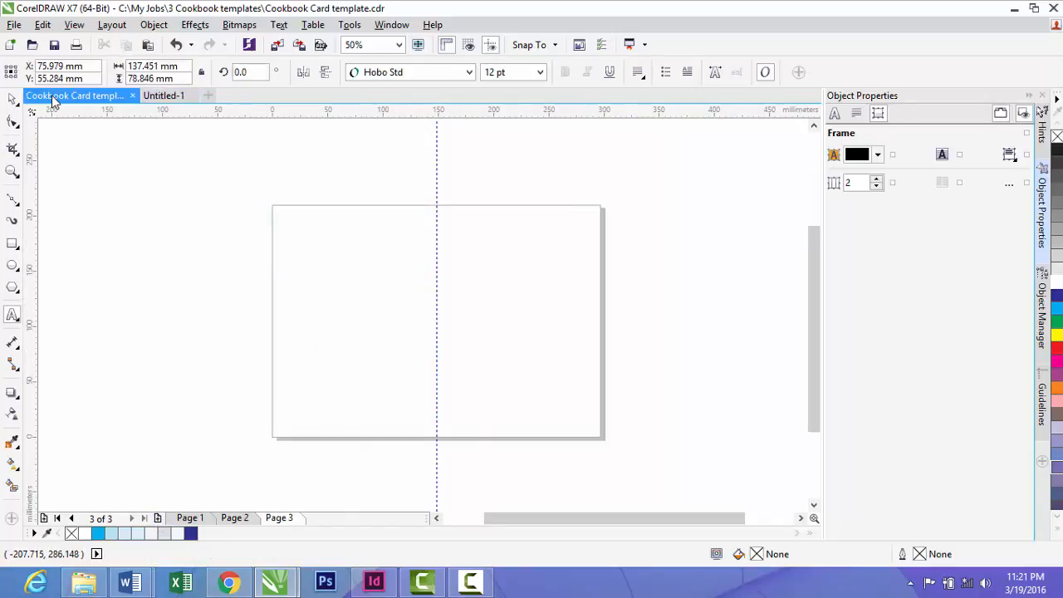
{"action": "left_click", "coordinate": [279, 518]}
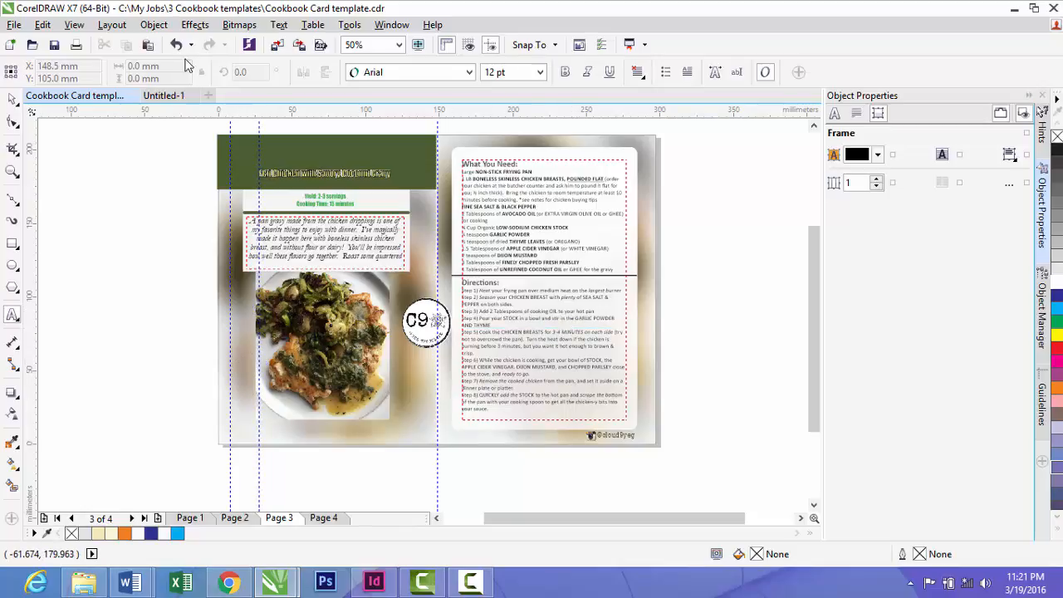
{"action": "left_click", "coordinate": [173, 97]}
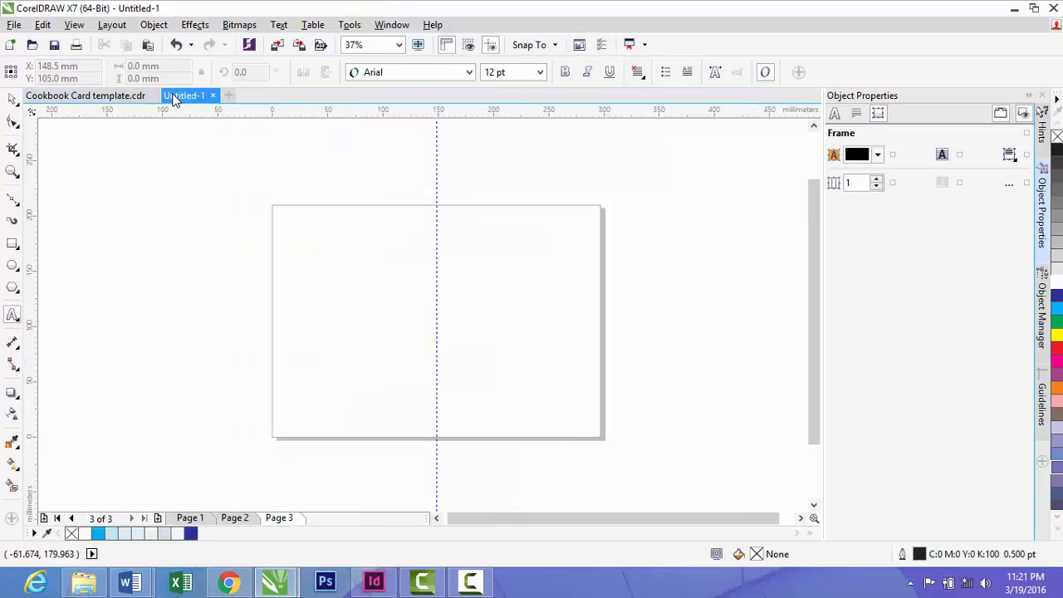
Import Veges.eps as editable with text as curves and place it at original size outside page 3, beside its left edge
{"action": "left_click", "coordinate": [14, 26]}
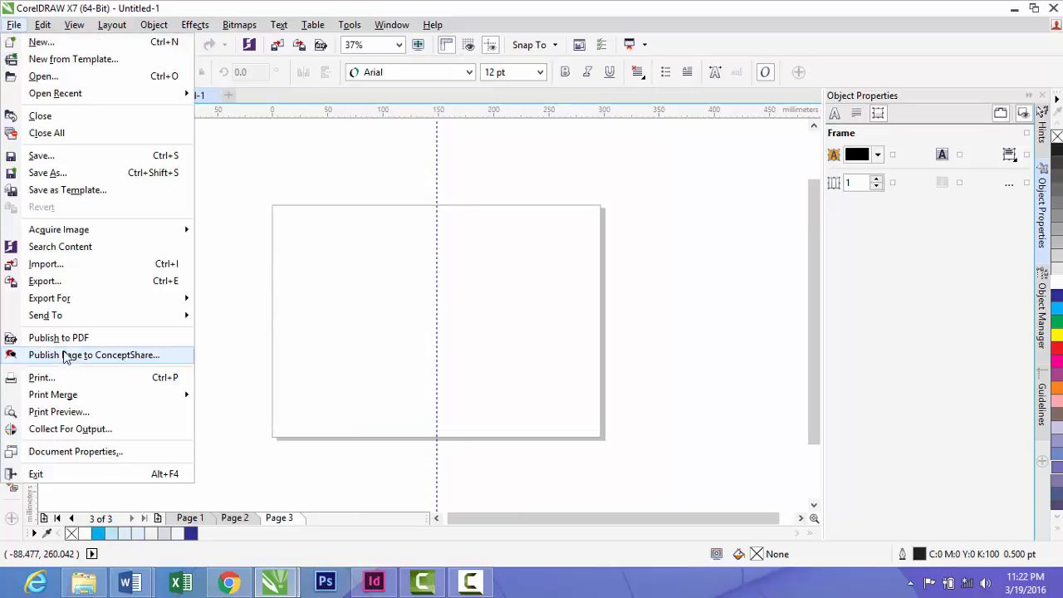
{"action": "left_click", "coordinate": [47, 264]}
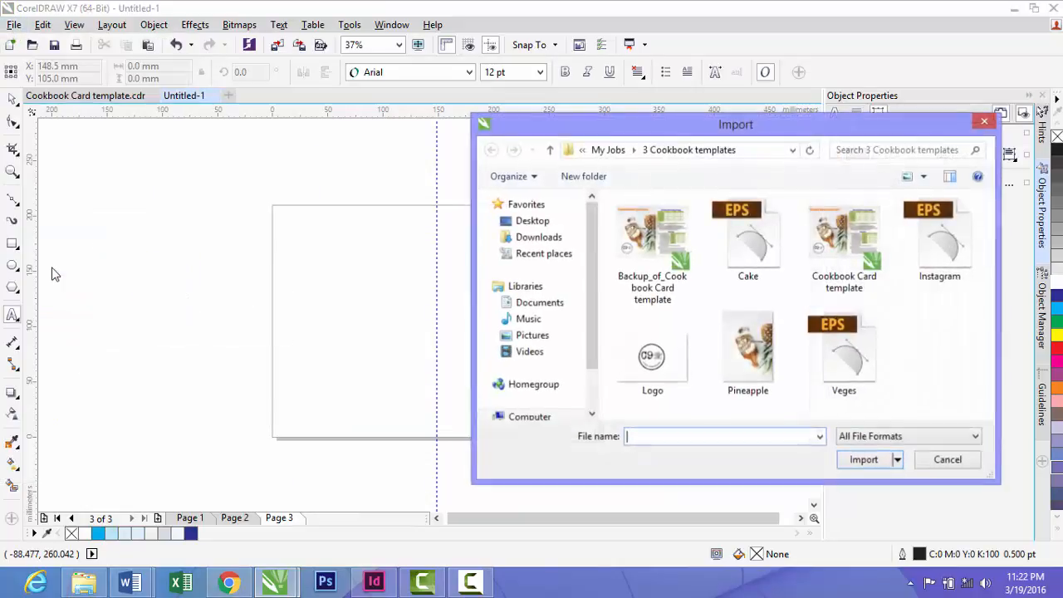
{"action": "left_click", "coordinate": [859, 359]}
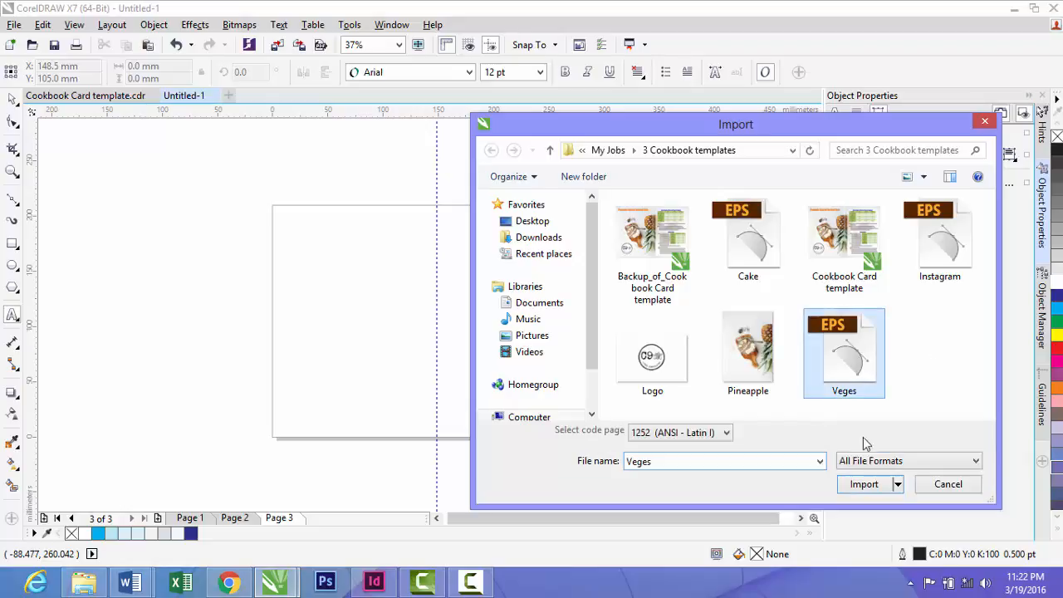
{"action": "left_click", "coordinate": [862, 483]}
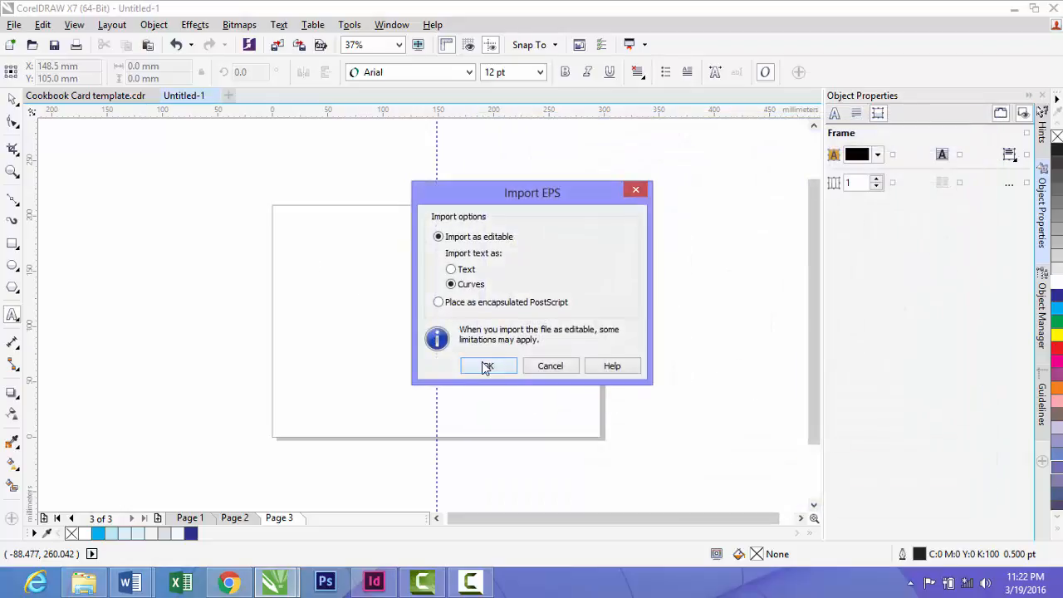
{"action": "left_click", "coordinate": [486, 366]}
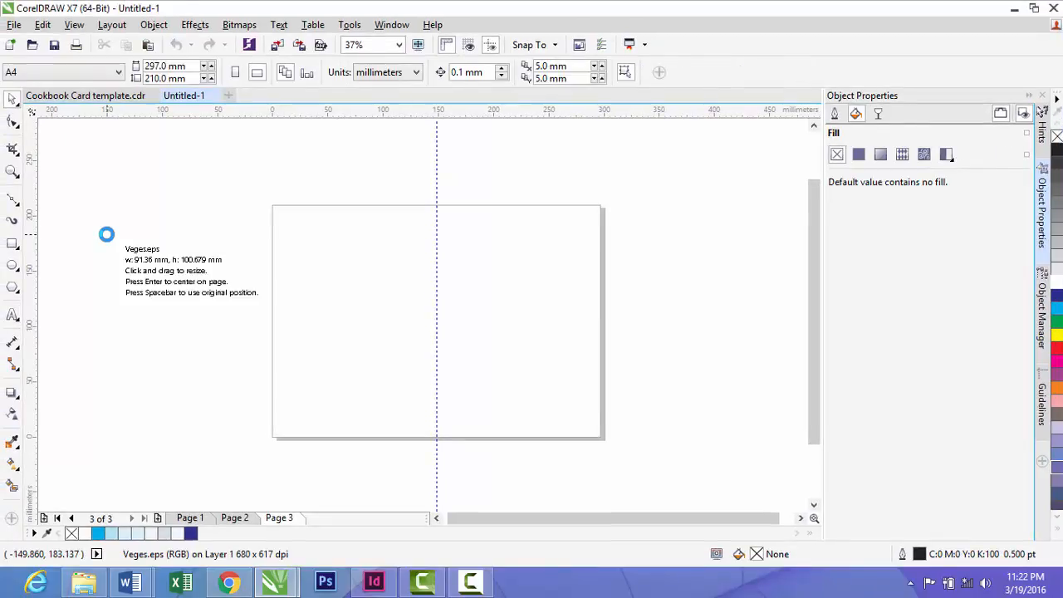
{"action": "left_click", "coordinate": [103, 231]}
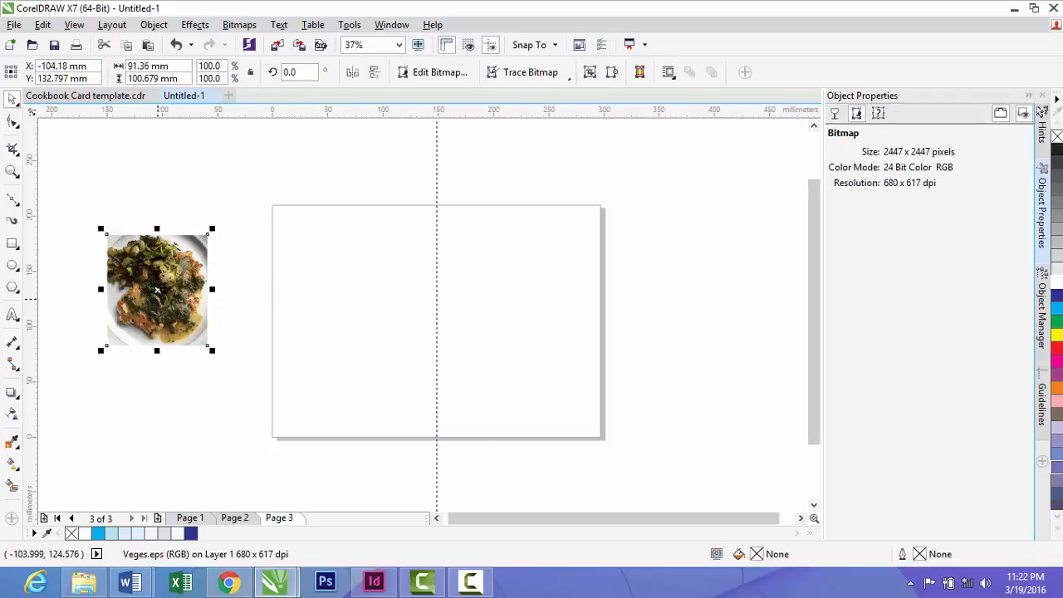
{"action": "left_click", "coordinate": [254, 212]}
Place a copy of the vegetable dish photo at page 3's upper-left corner and nudge it up 0.5 mm
{"action": "left_click", "coordinate": [191, 287]}
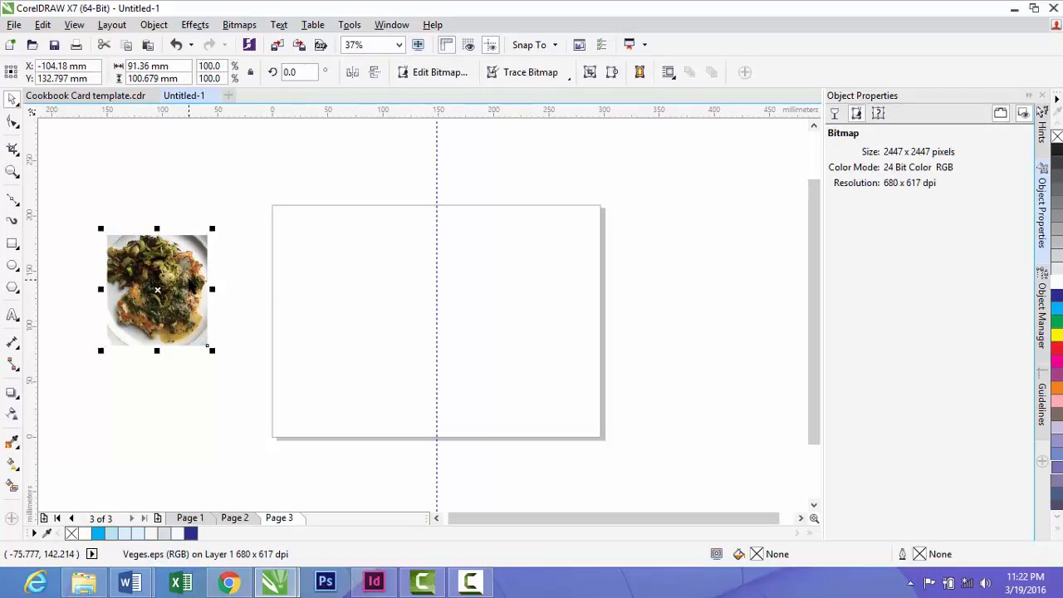
{"action": "left_click_drag", "start_coordinate": [165, 281], "coordinate": [332, 250]}
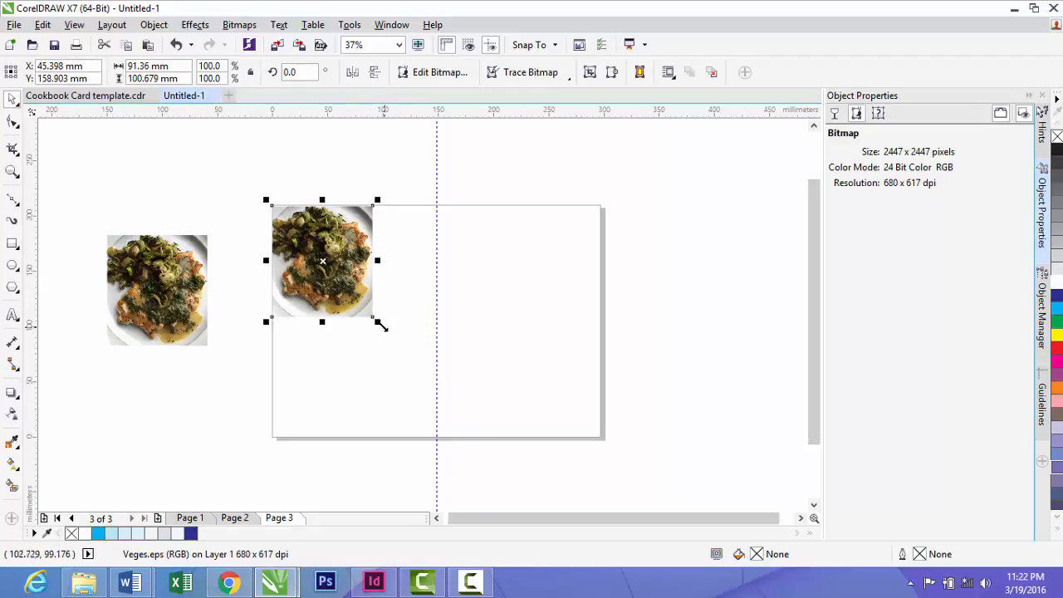
{"action": "key", "text": "Up"}
{"action": "key", "text": "Up"}
{"action": "key", "text": "Up"}
{"action": "key", "text": "Up"}
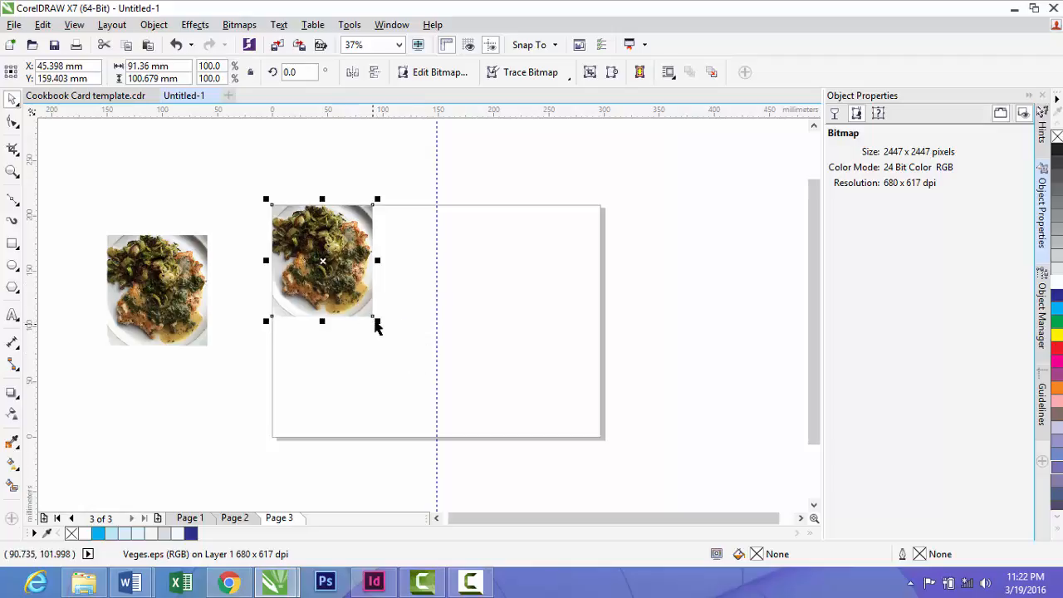
Stretch the dish photo copy to fill page 3's left half, about 148 × 210 mm, and apply a Gaussian Blur of 92 pixels radius
{"action": "left_click_drag", "start_coordinate": [377, 320], "coordinate": [440, 423]}
{"action": "left_click_drag", "start_coordinate": [354, 393], "coordinate": [359, 441]}
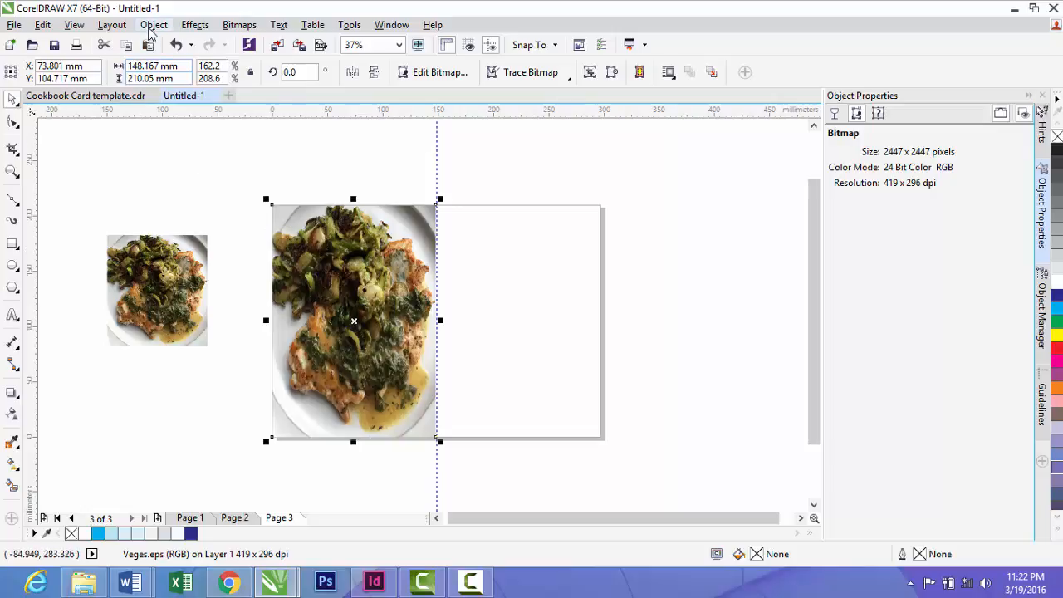
{"action": "left_click", "coordinate": [239, 27]}
{"action": "mouse_move", "coordinate": [332, 362]}
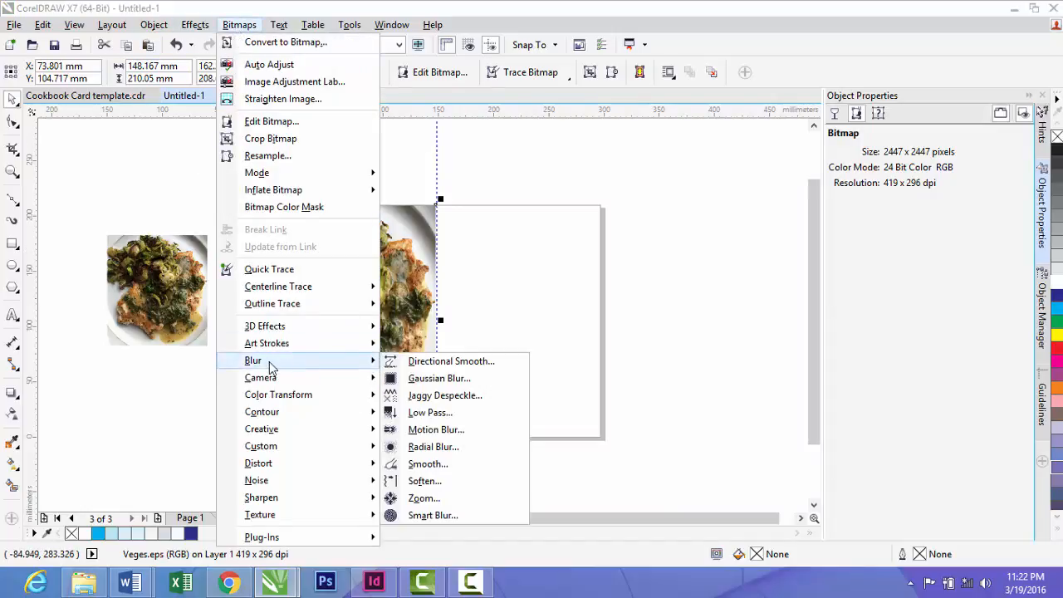
{"action": "left_click", "coordinate": [439, 379]}
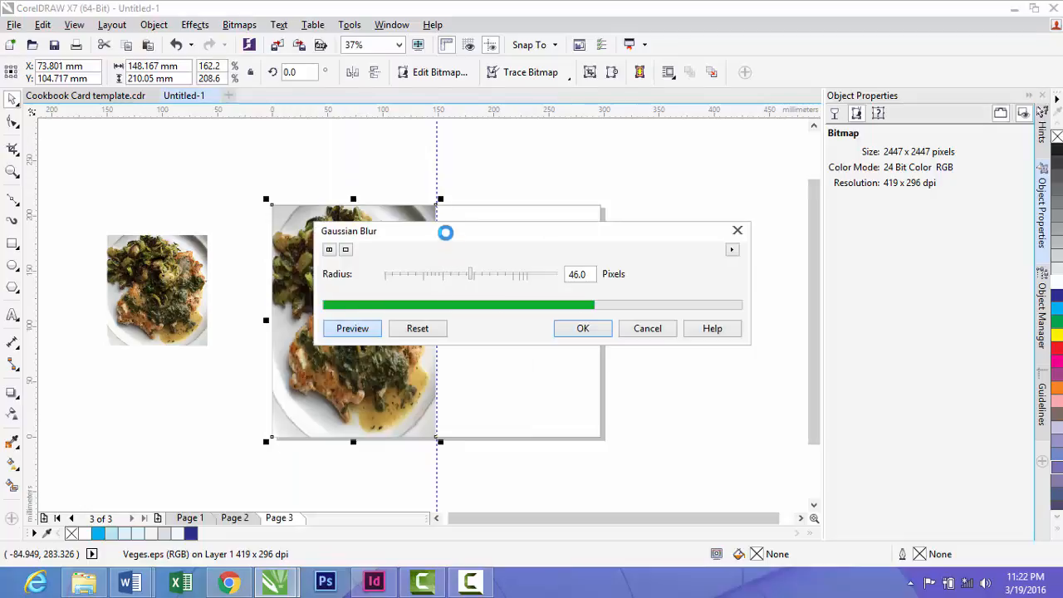
{"action": "left_click_drag", "start_coordinate": [446, 230], "coordinate": [653, 238]}
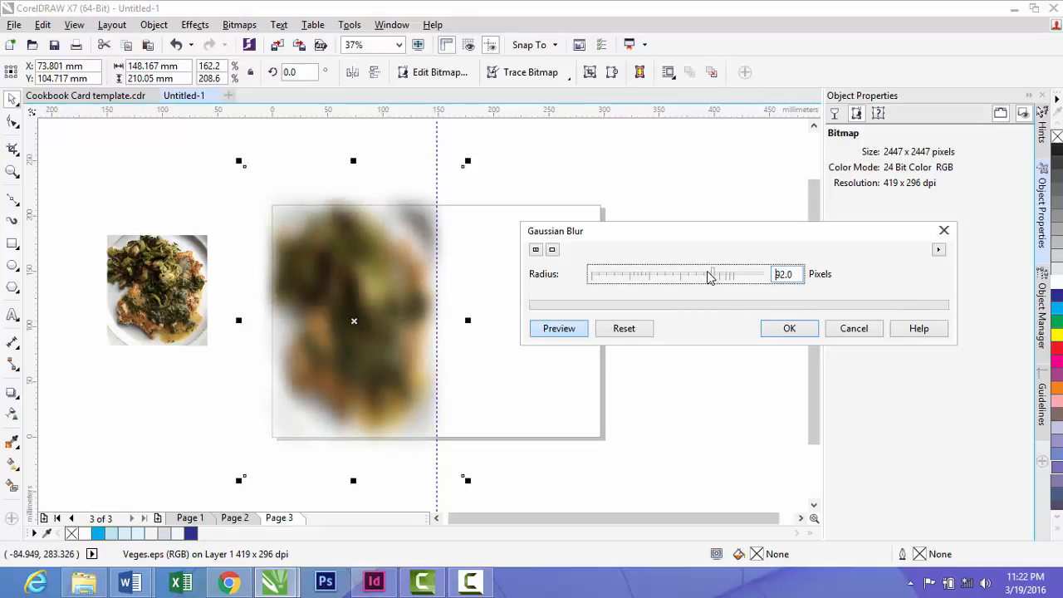
{"action": "left_click", "coordinate": [785, 332]}
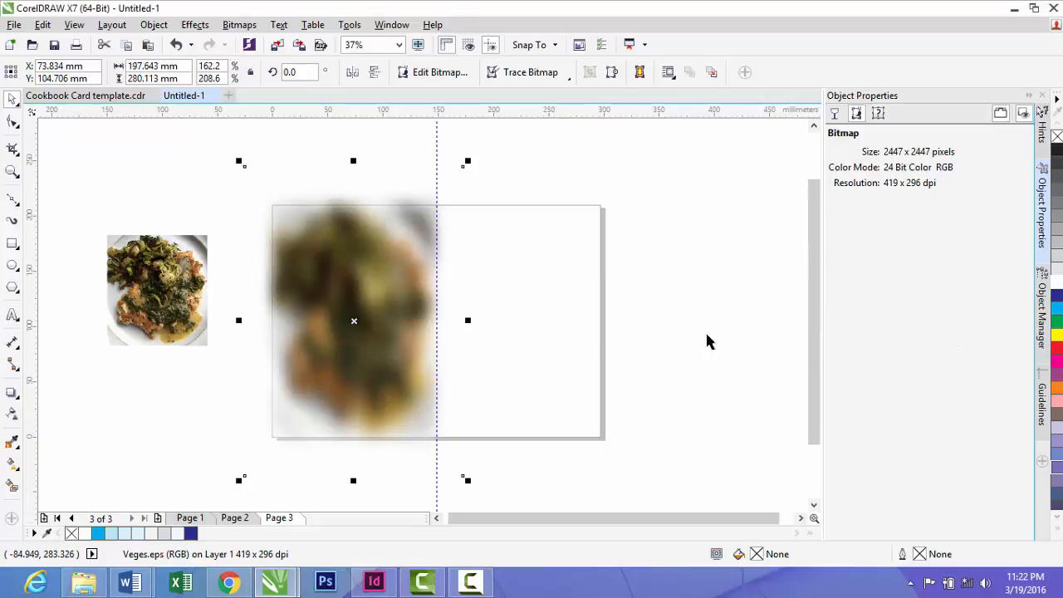
{"action": "left_click", "coordinate": [138, 195]}
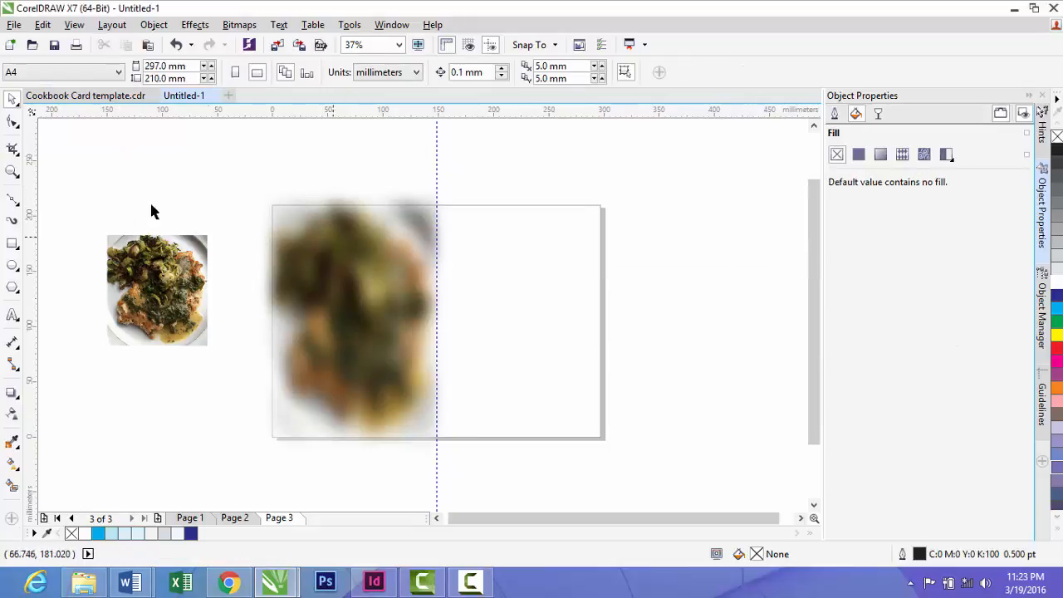
Draw a rectangle about 148 × 211 mm over page 3's left half and PowerClip the blurred photo inside it
{"action": "left_click", "coordinate": [17, 244]}
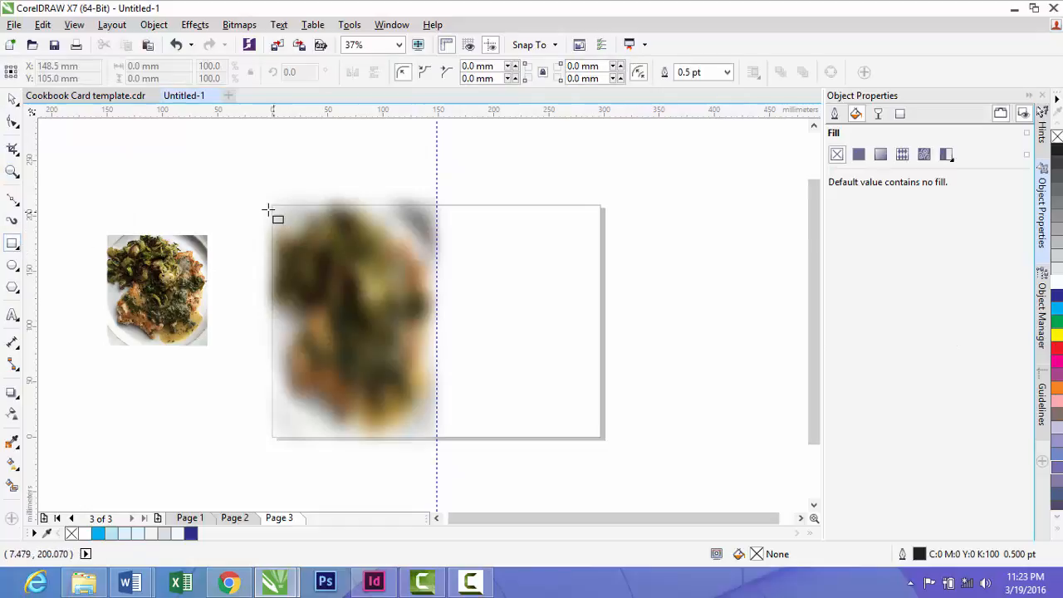
{"action": "mouse_move", "coordinate": [271, 204]}
{"action": "left_mouse_down"}
{"action": "mouse_move", "coordinate": [443, 444]}
{"action": "mouse_move", "coordinate": [397, 422]}
{"action": "left_mouse_up"}
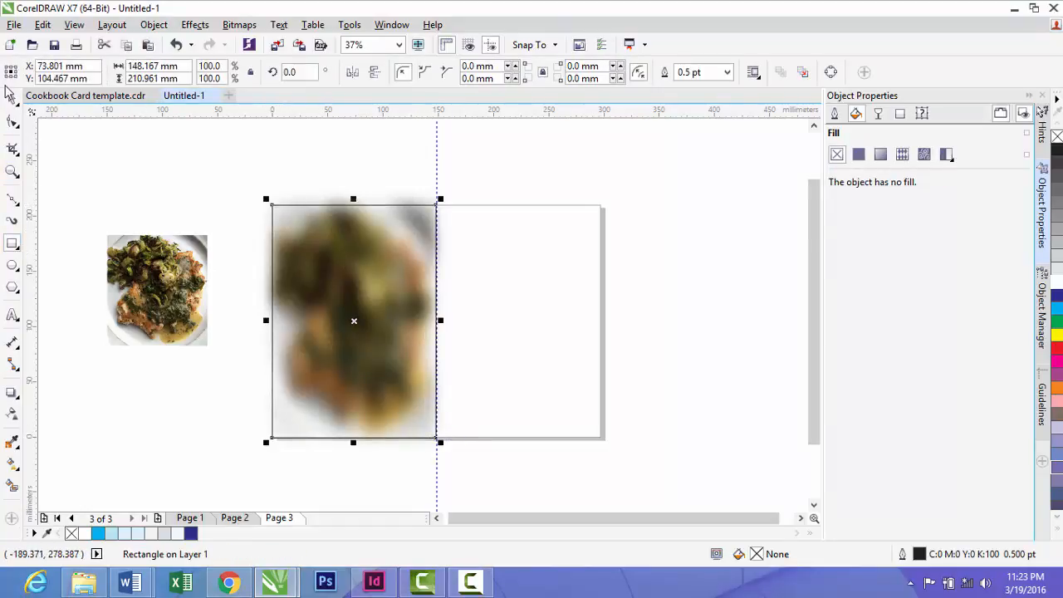
{"action": "left_click", "coordinate": [302, 190]}
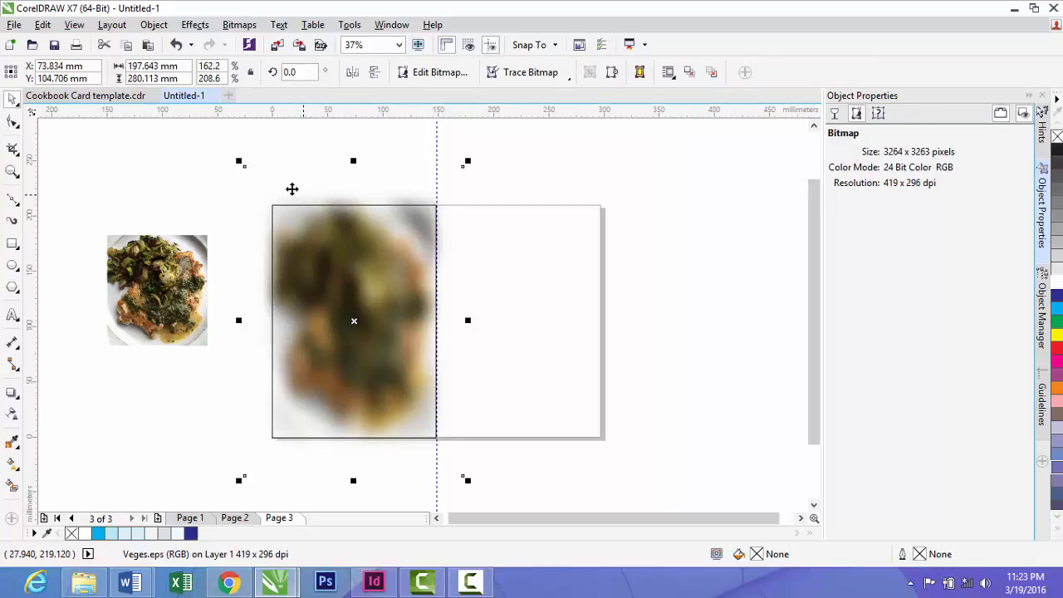
{"action": "left_click", "coordinate": [154, 24]}
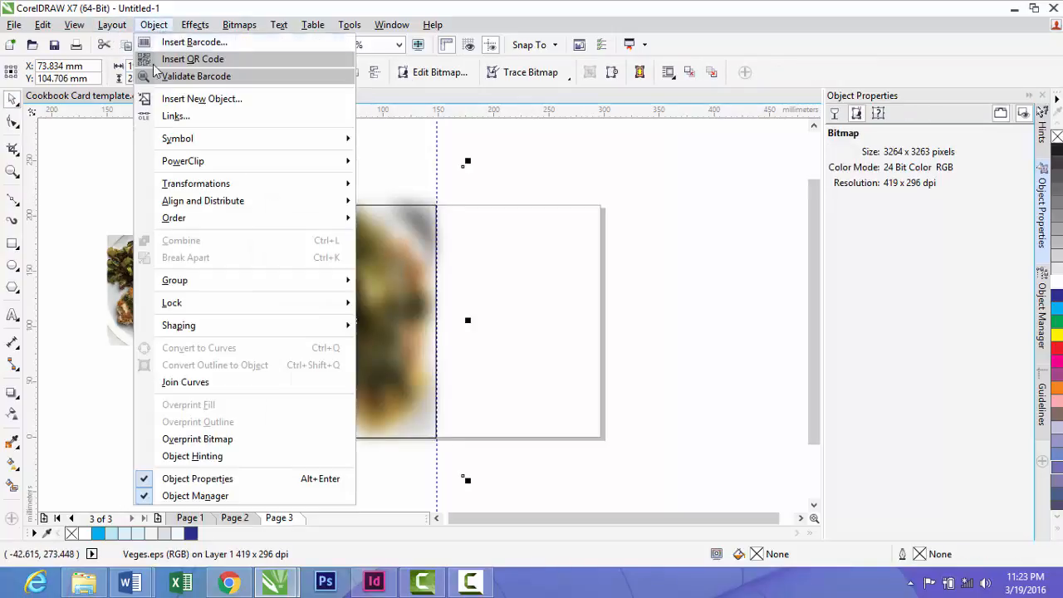
{"action": "mouse_move", "coordinate": [268, 164]}
{"action": "left_click", "coordinate": [391, 161]}
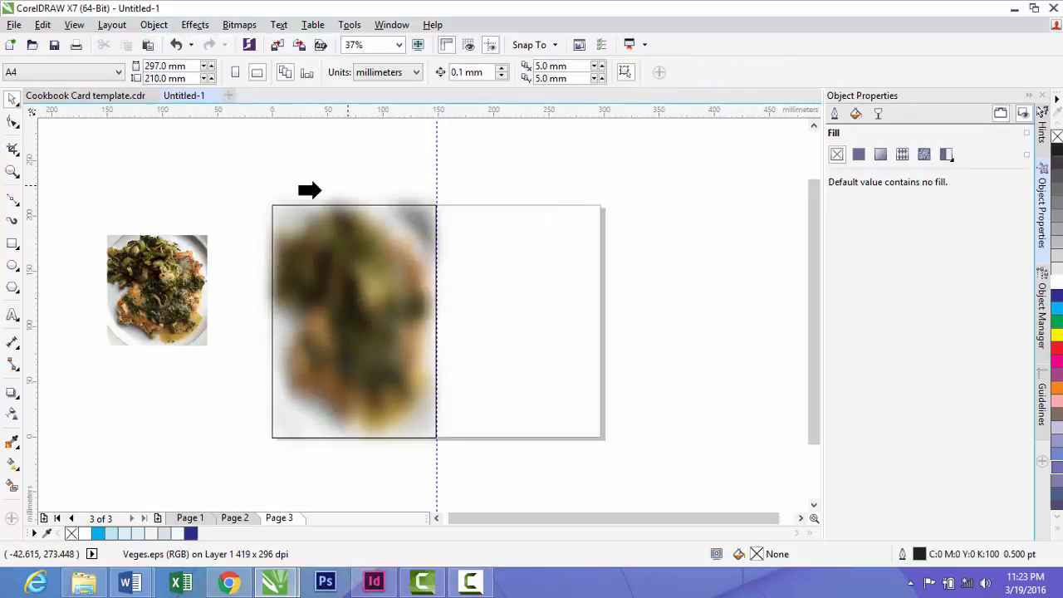
{"action": "left_click", "coordinate": [282, 206]}
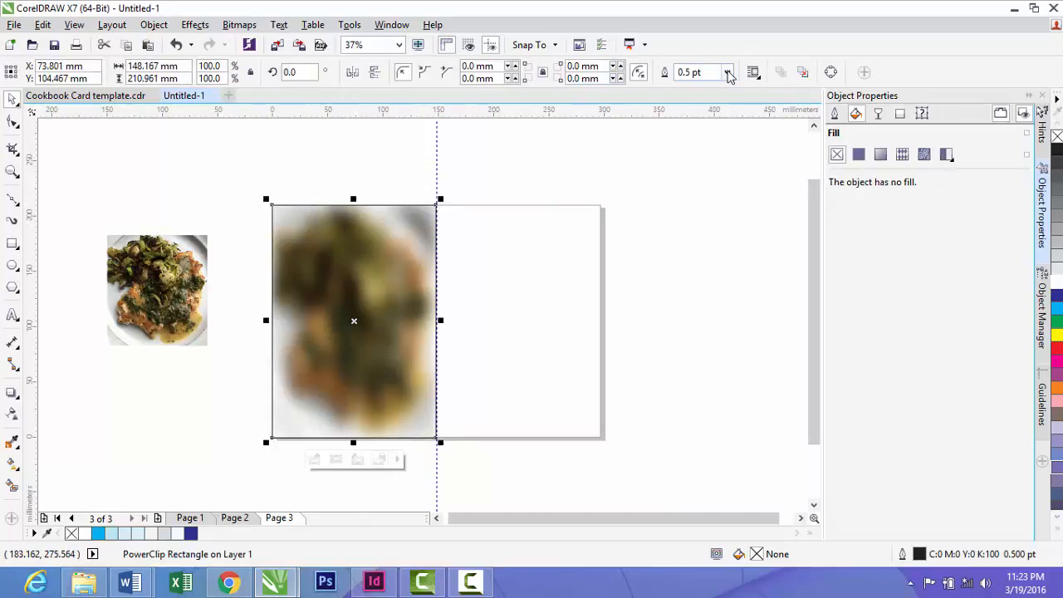
Remove the outline from the clipped blurred background and place a copy of it over the right half of page 3
{"action": "left_click", "coordinate": [728, 75]}
{"action": "left_click", "coordinate": [688, 87]}
{"action": "left_click", "coordinate": [524, 172]}
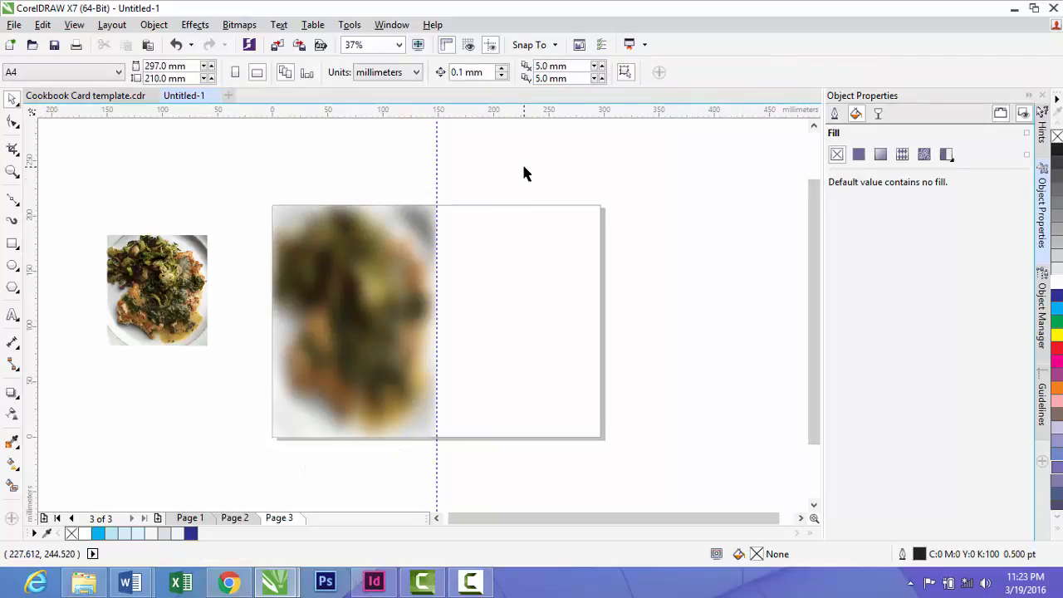
{"action": "left_click", "coordinate": [386, 292]}
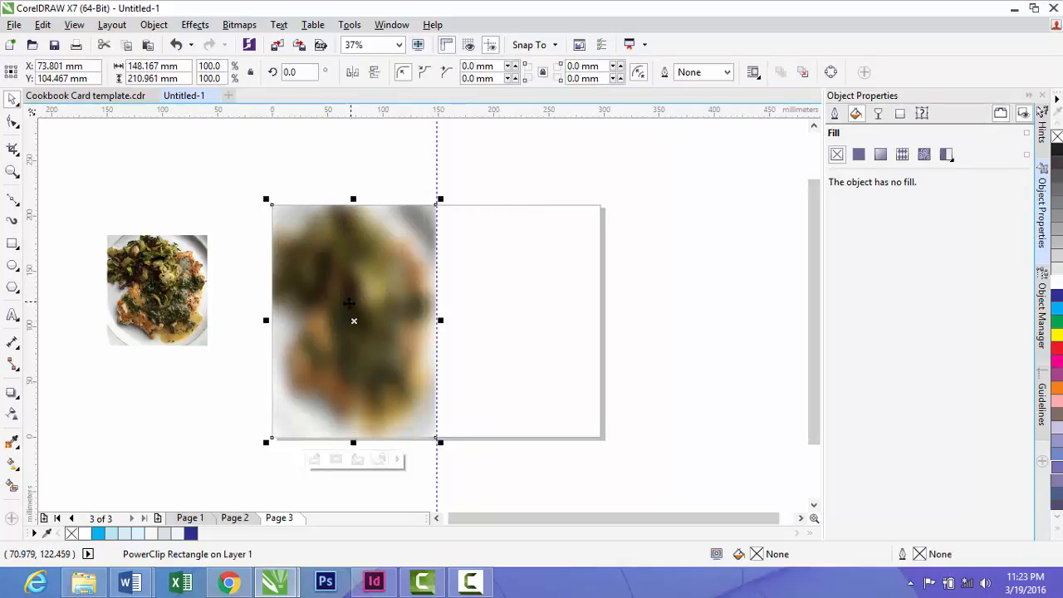
{"action": "left_click_drag", "start_coordinate": [360, 303], "coordinate": [513, 302]}
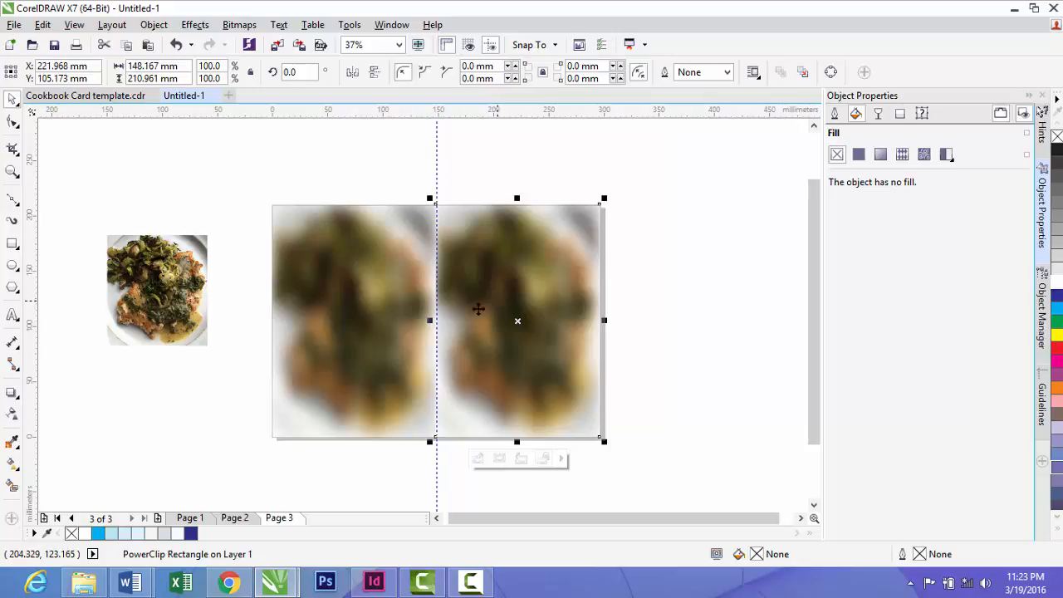
{"action": "left_click", "coordinate": [60, 98]}
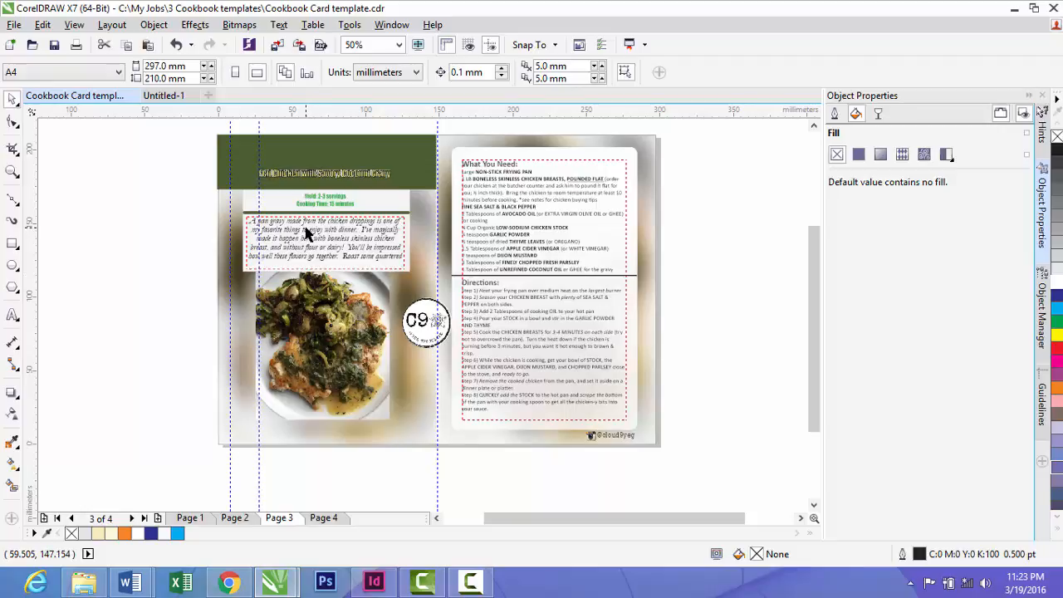
{"action": "left_click", "coordinate": [251, 207]}
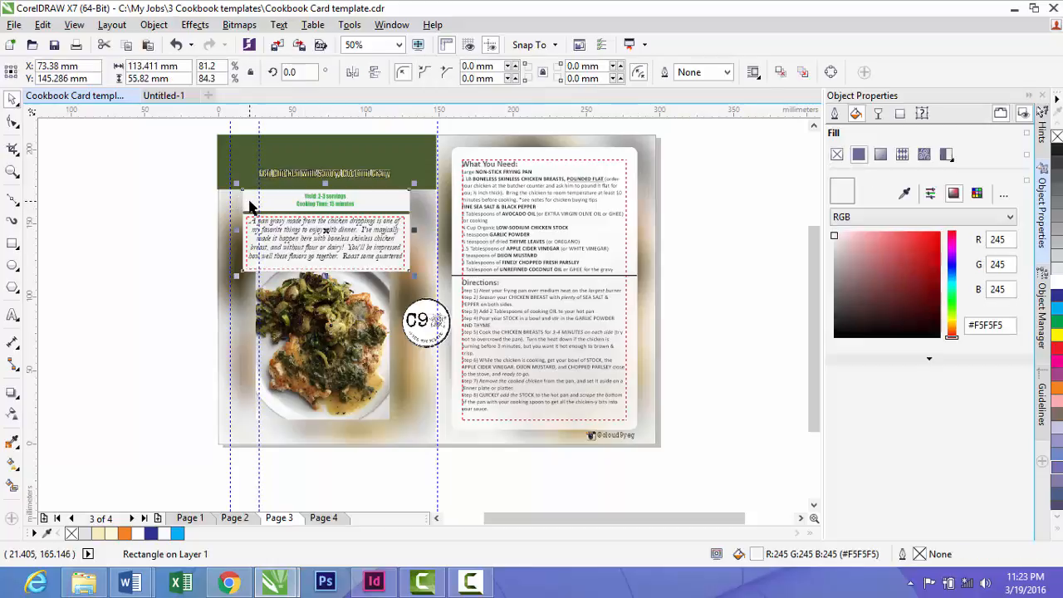
{"action": "key", "text": "Delete"}
{"action": "key", "text": "ctrl+z"}
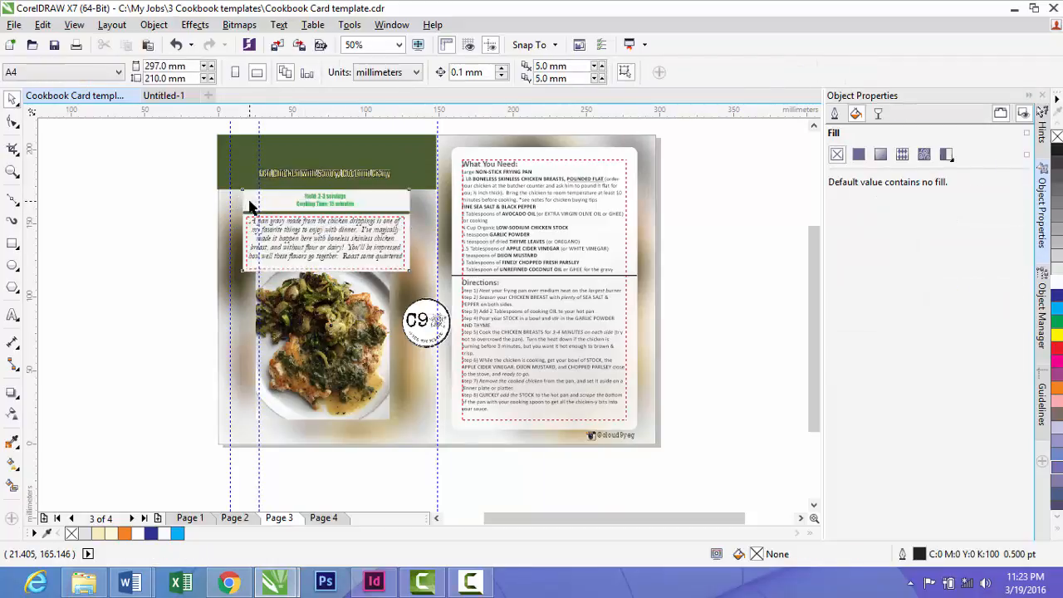
{"action": "left_click", "coordinate": [169, 96]}
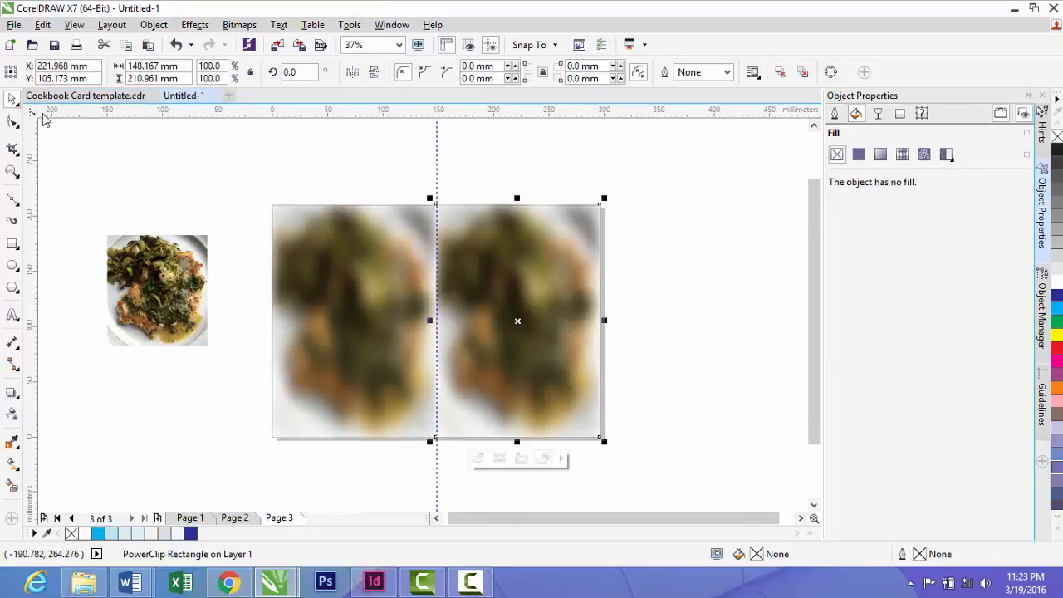
Copy the dark green header rectangle from page 3 of Cookbook Card template.cdr and paste it onto page 3 of Untitled-1
{"action": "left_click", "coordinate": [59, 98]}
{"action": "left_click", "coordinate": [292, 147]}
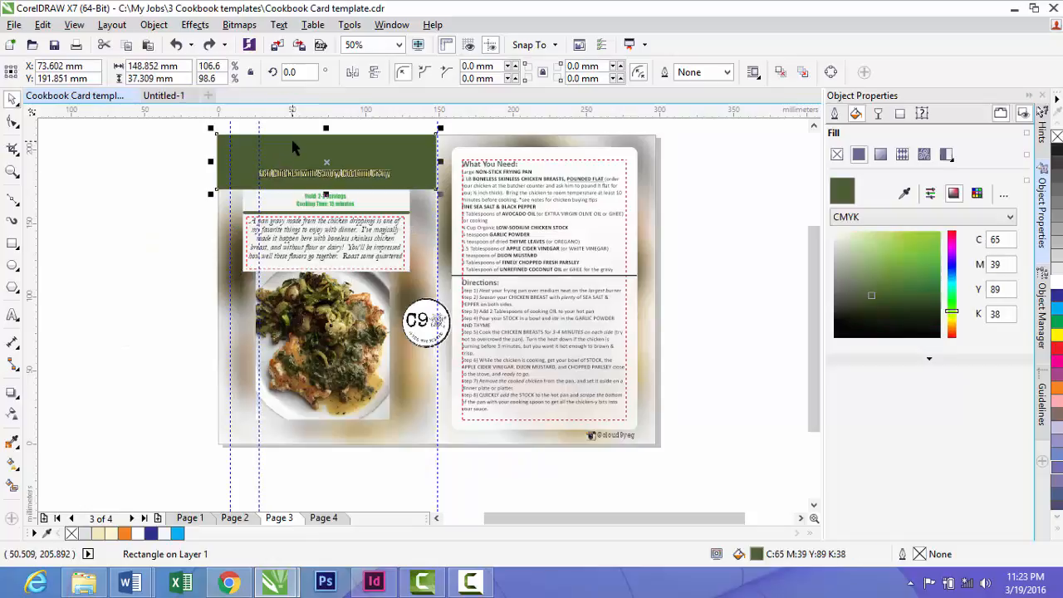
{"action": "key", "text": "Delete"}
{"action": "key", "text": "ctrl+z"}
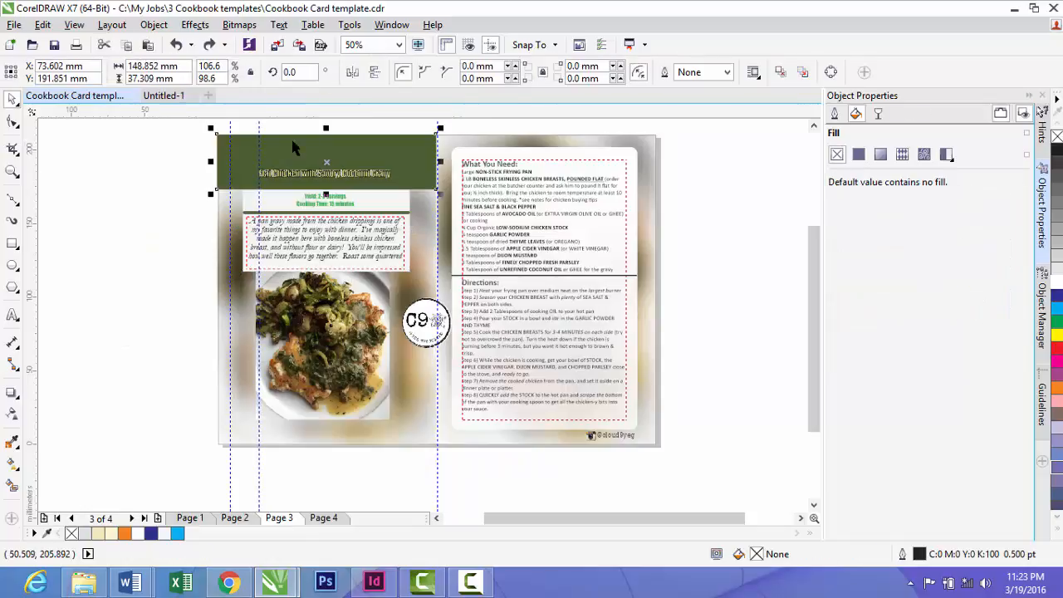
{"action": "left_click", "coordinate": [160, 96]}
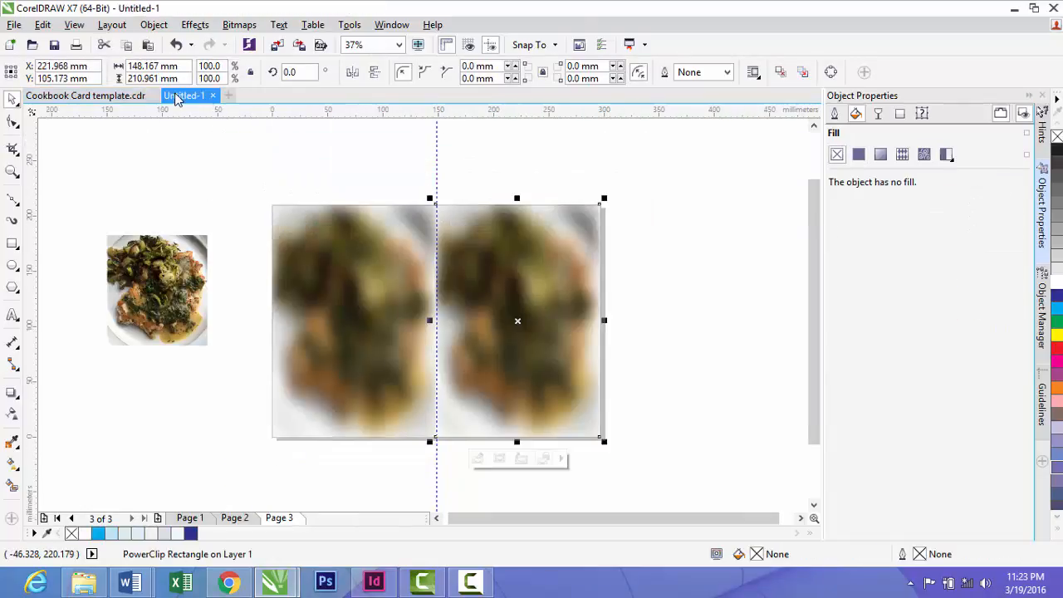
{"action": "key", "text": "ctrl+v"}
{"action": "left_click", "coordinate": [399, 161]}
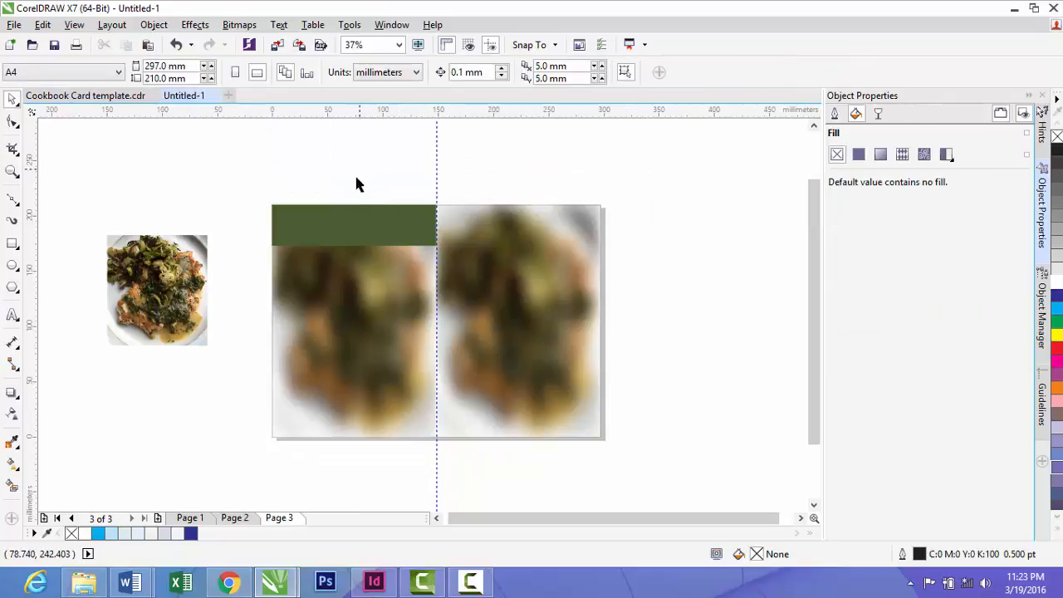
Move the pasted green rectangle off the artwork into the empty area above page 3
{"action": "scroll", "coordinate": [392, 246], "scroll_direction": "up", "scroll_amount": 2}
{"action": "left_click", "coordinate": [374, 230]}
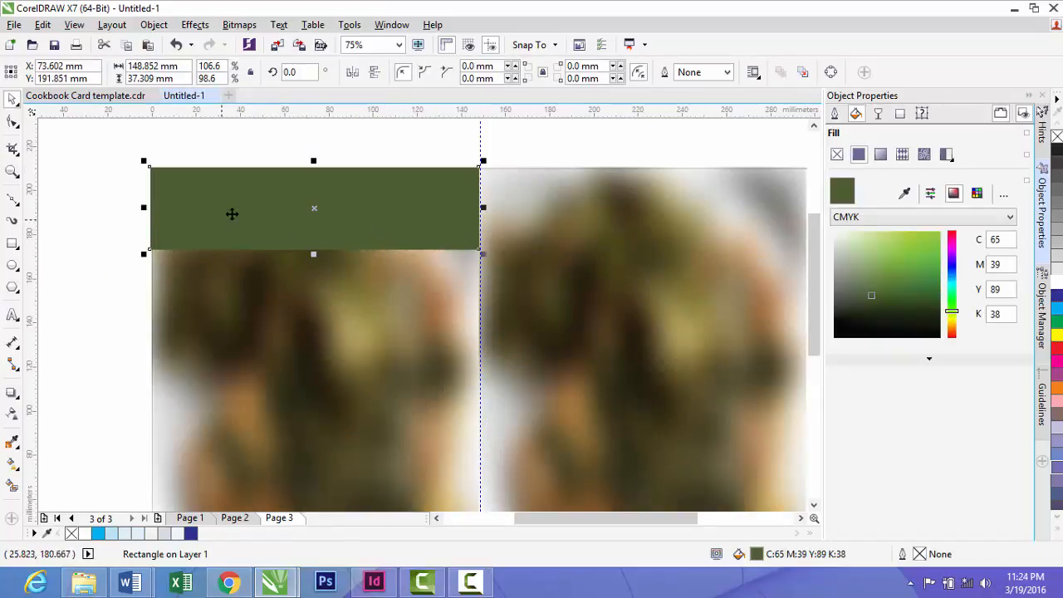
{"action": "left_click_drag", "start_coordinate": [230, 214], "coordinate": [377, 141]}
{"action": "scroll", "coordinate": [403, 200], "scroll_direction": "down", "scroll_amount": 2}
Draw a header band about 148 × 28 mm across the top of page 3's left half and fill it with green sampled from the pasted rectangle
{"action": "left_click", "coordinate": [11, 243]}
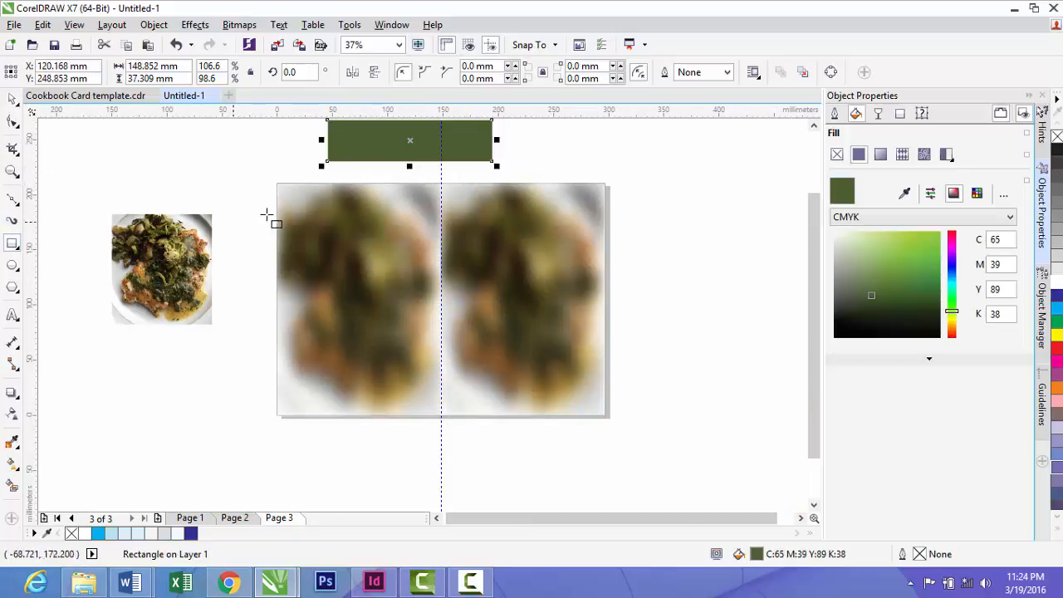
{"action": "left_click_drag", "start_coordinate": [278, 184], "coordinate": [441, 214]}
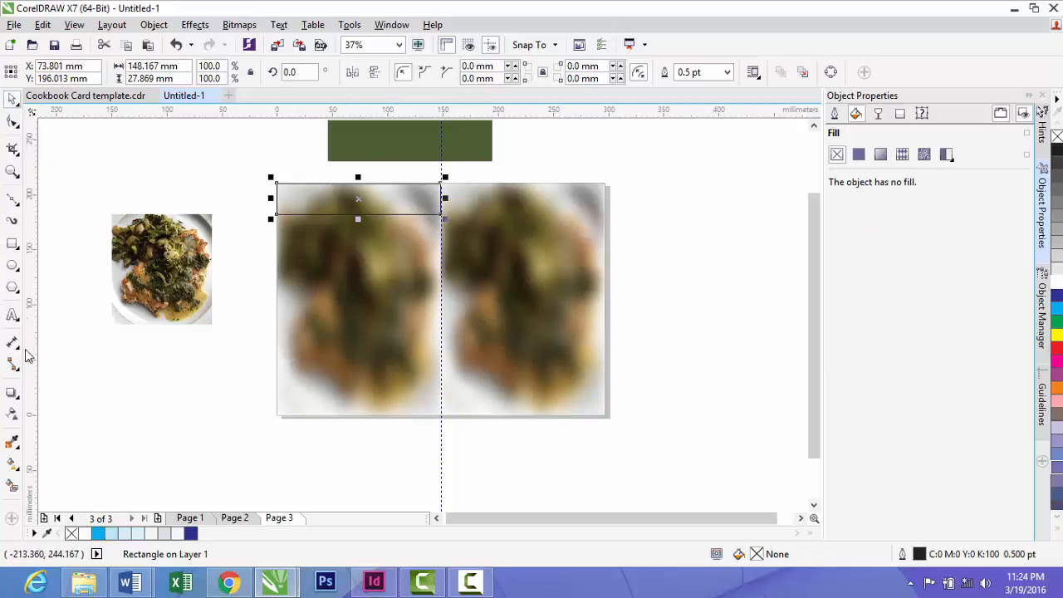
{"action": "left_click", "coordinate": [13, 442]}
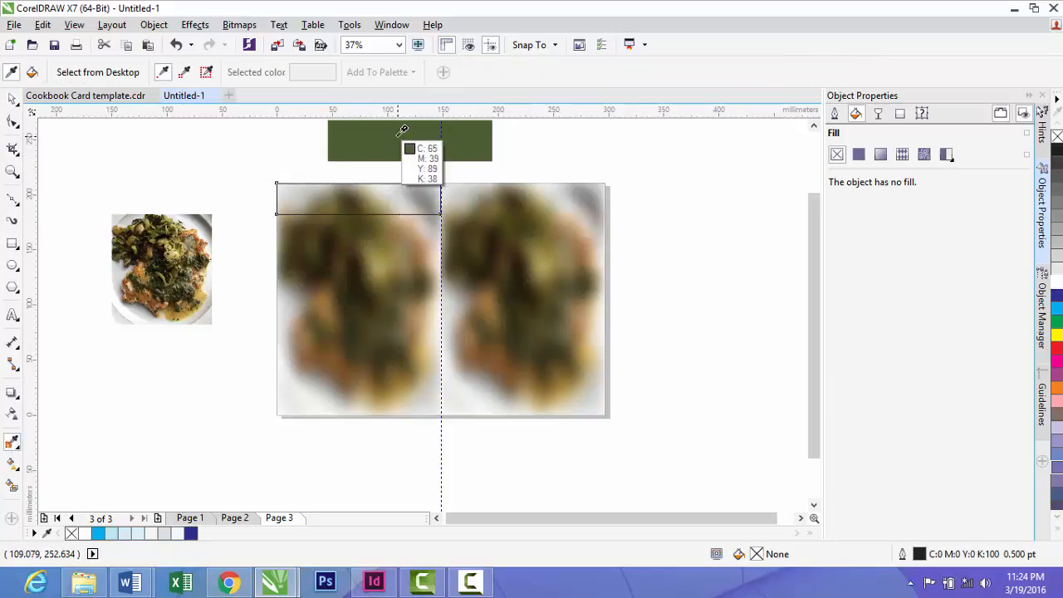
{"action": "left_click", "coordinate": [402, 141]}
{"action": "left_click", "coordinate": [328, 195]}
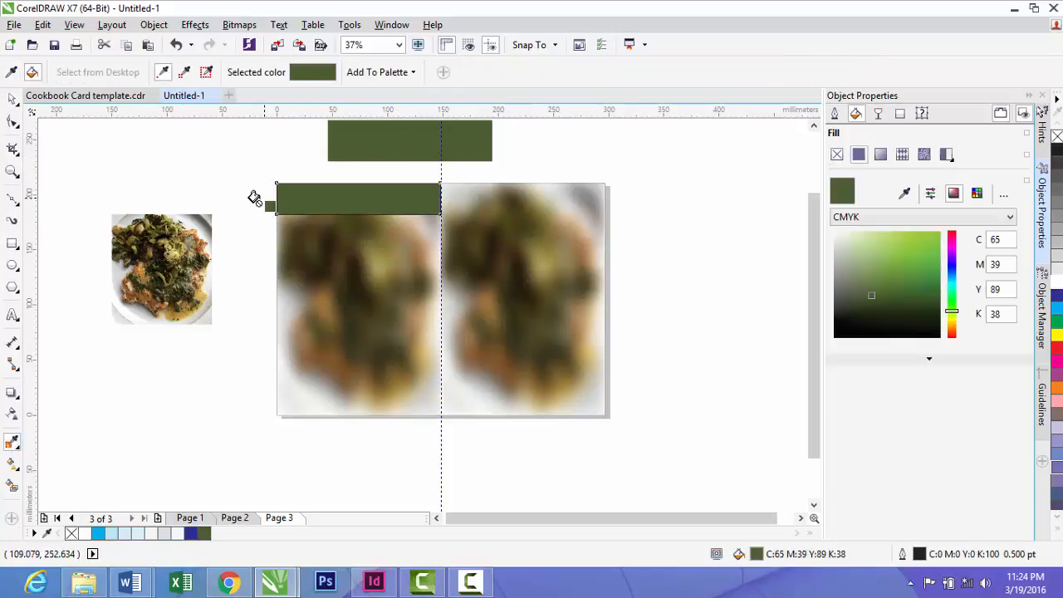
Set the outline of the new green header band to None
{"action": "left_click", "coordinate": [13, 99]}
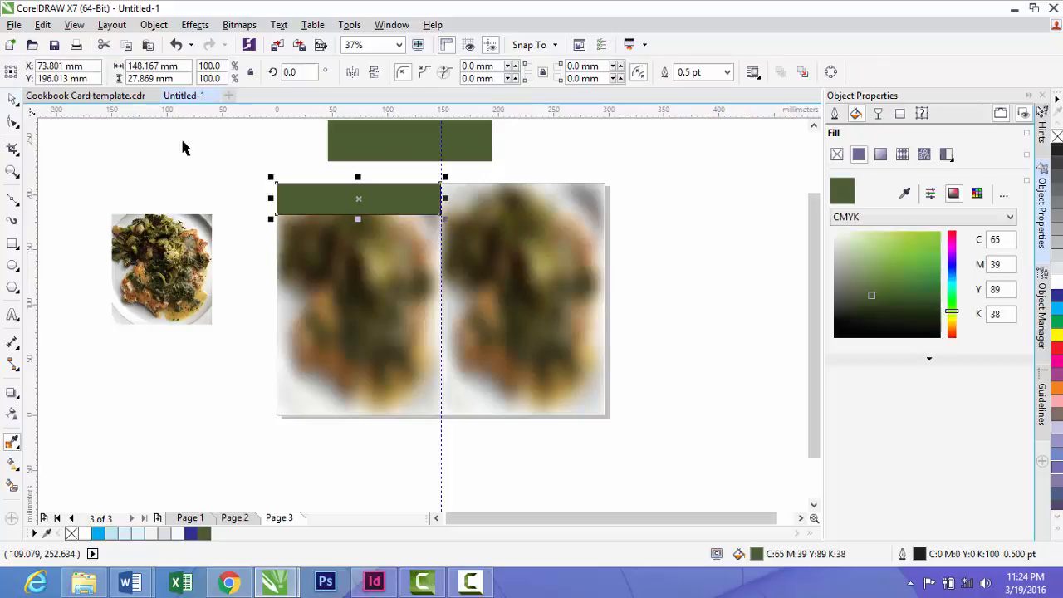
{"action": "left_click", "coordinate": [727, 72]}
{"action": "left_click", "coordinate": [688, 87]}
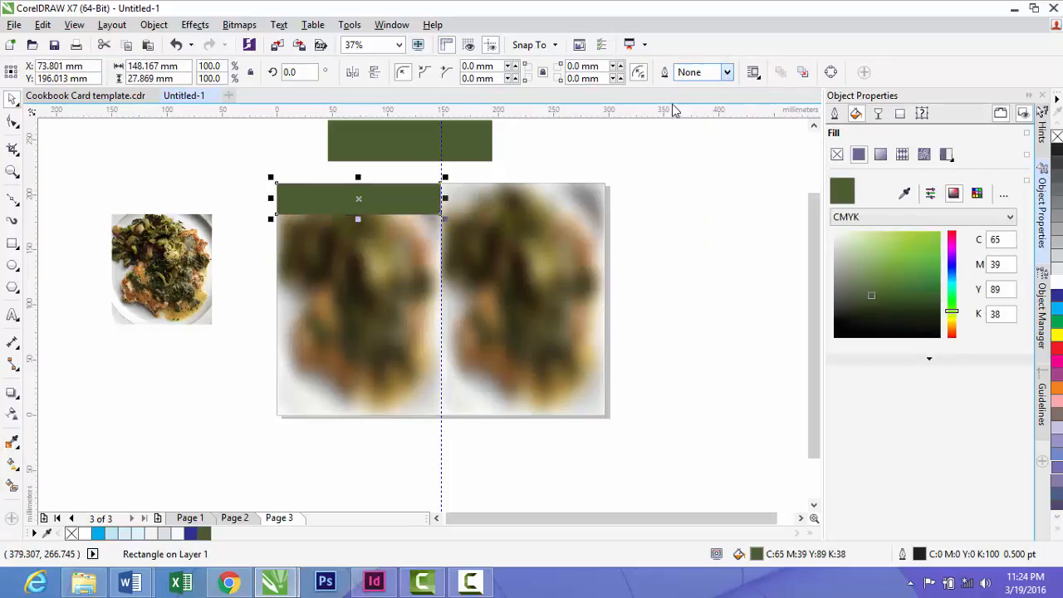
{"action": "left_click", "coordinate": [552, 156]}
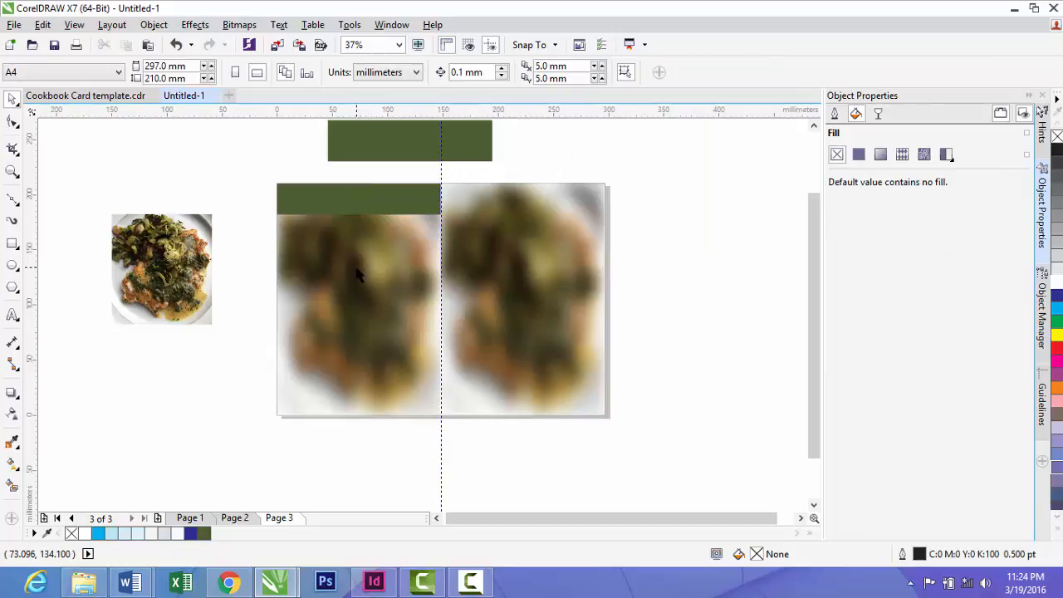
Copy the light text panel and green header from page 3 of Cookbook Card template.cdr and paste both onto page 3 of Untitled-1
{"action": "left_click", "coordinate": [73, 97]}
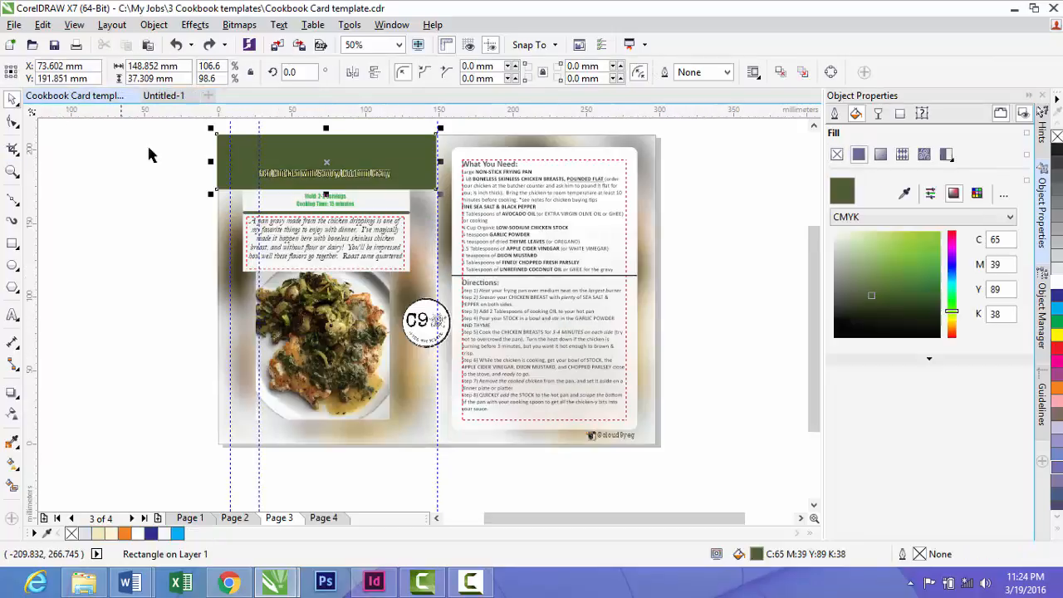
{"action": "left_click", "coordinate": [278, 205]}
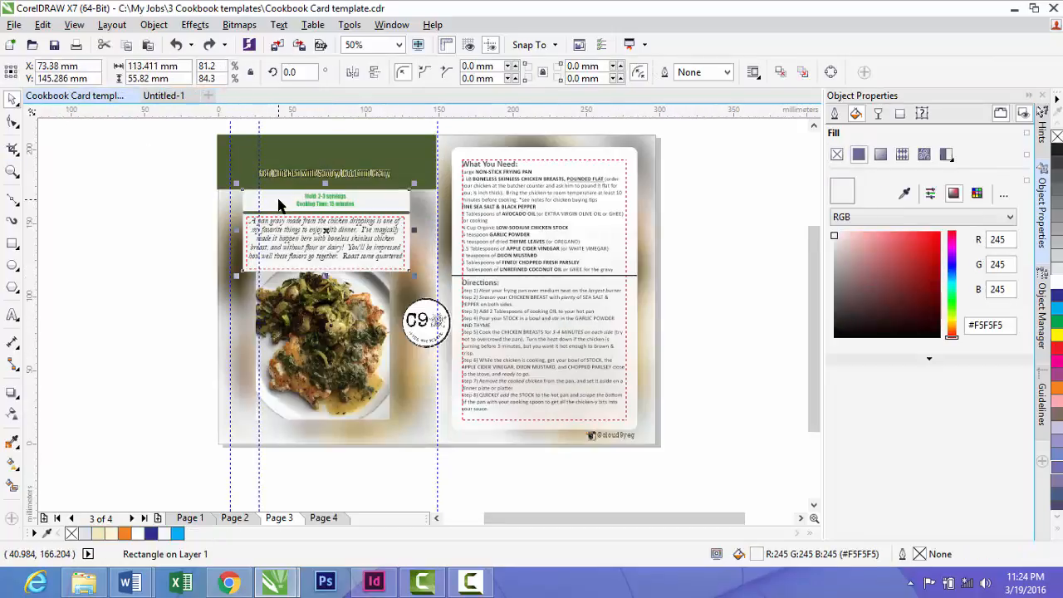
{"action": "left_click", "coordinate": [142, 204]}
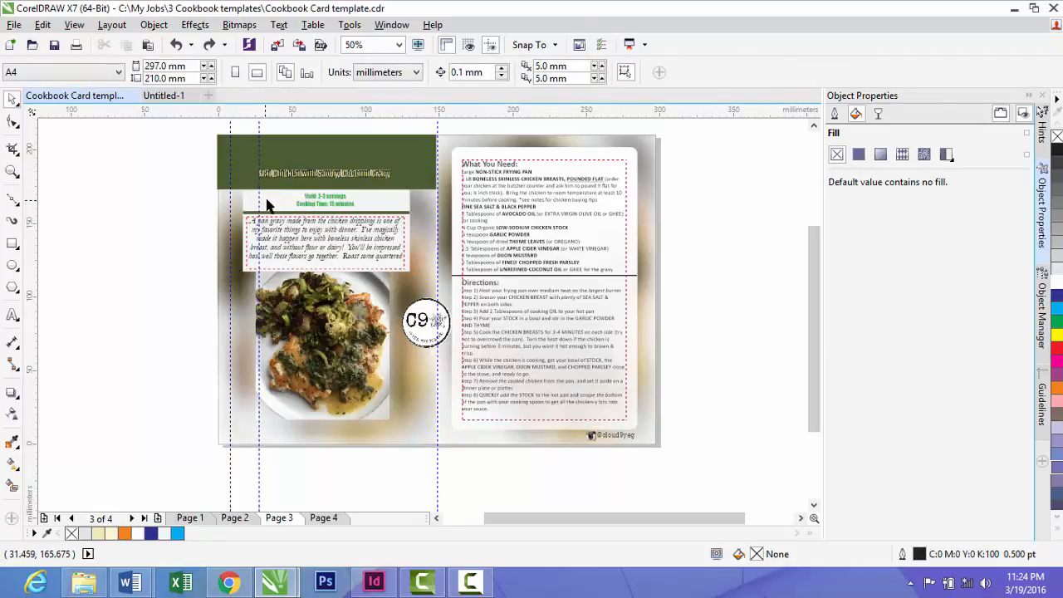
{"action": "left_click", "coordinate": [269, 200]}
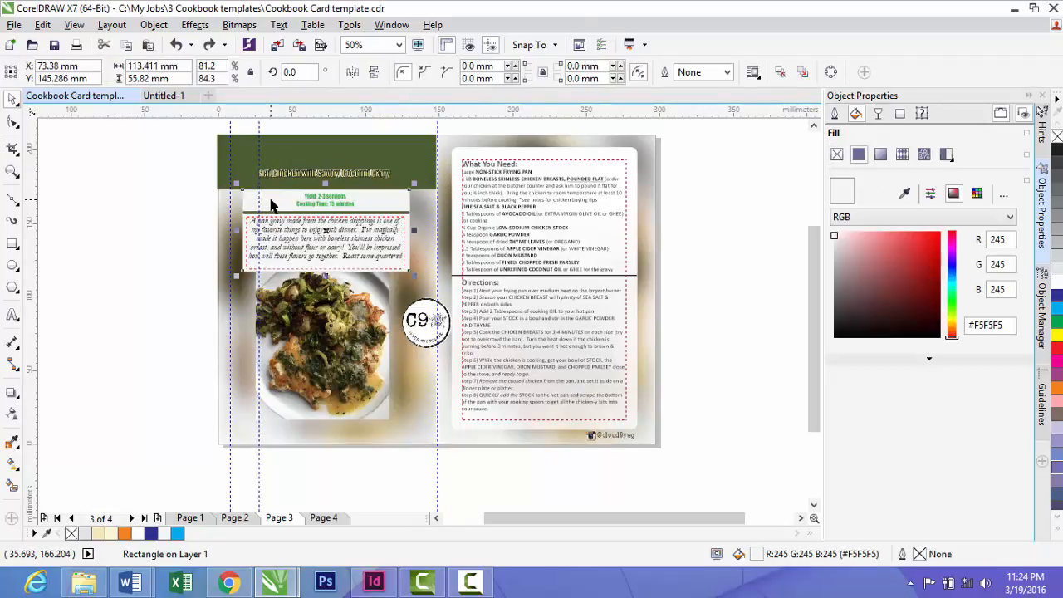
{"action": "left_click", "coordinate": [238, 167], "text": "shift"}
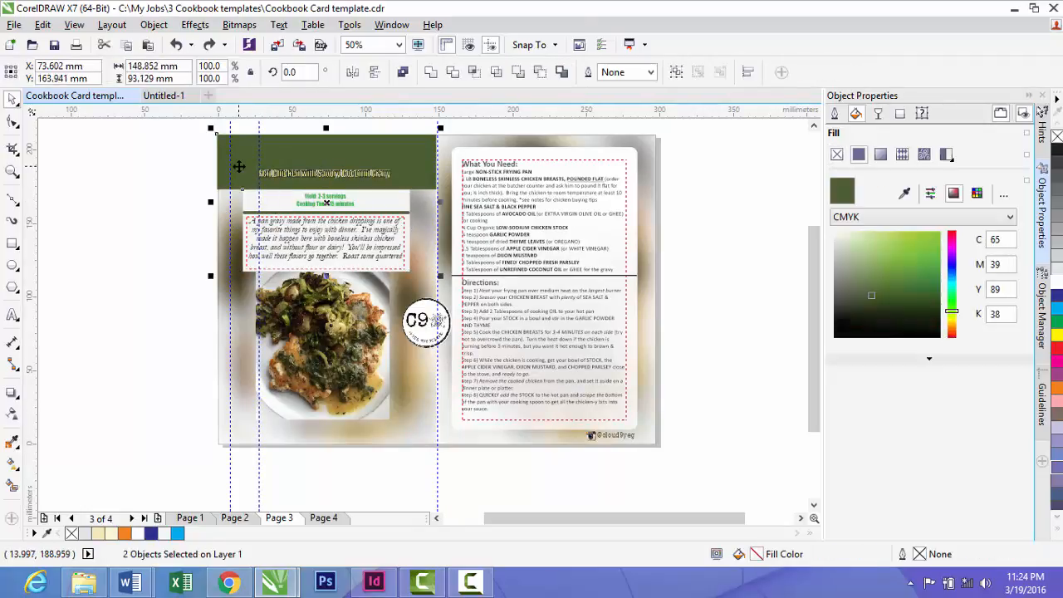
{"action": "key", "text": "Delete"}
{"action": "key", "text": "ctrl+z"}
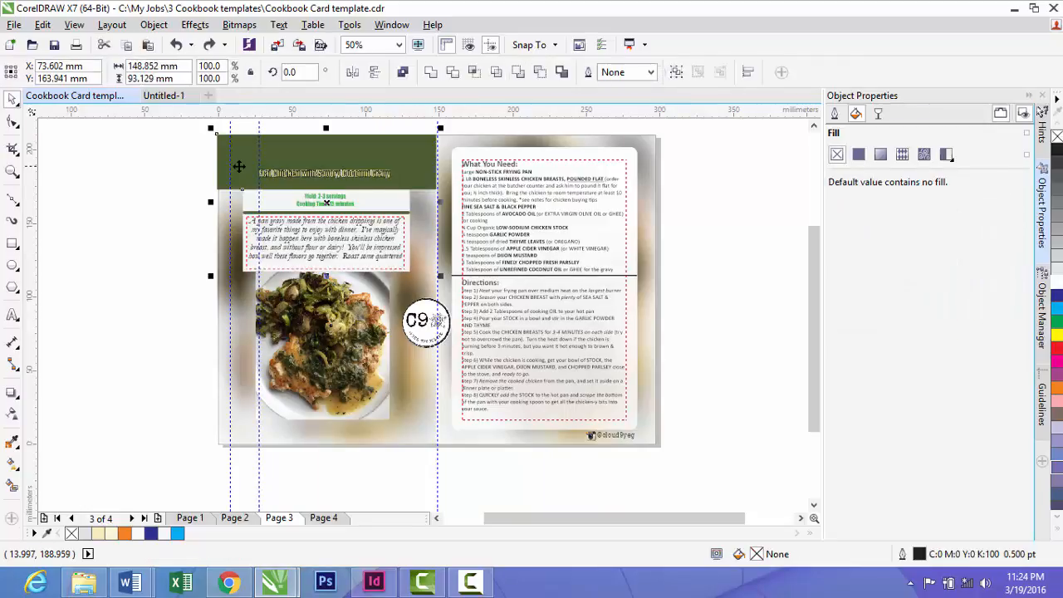
{"action": "left_click", "coordinate": [167, 95]}
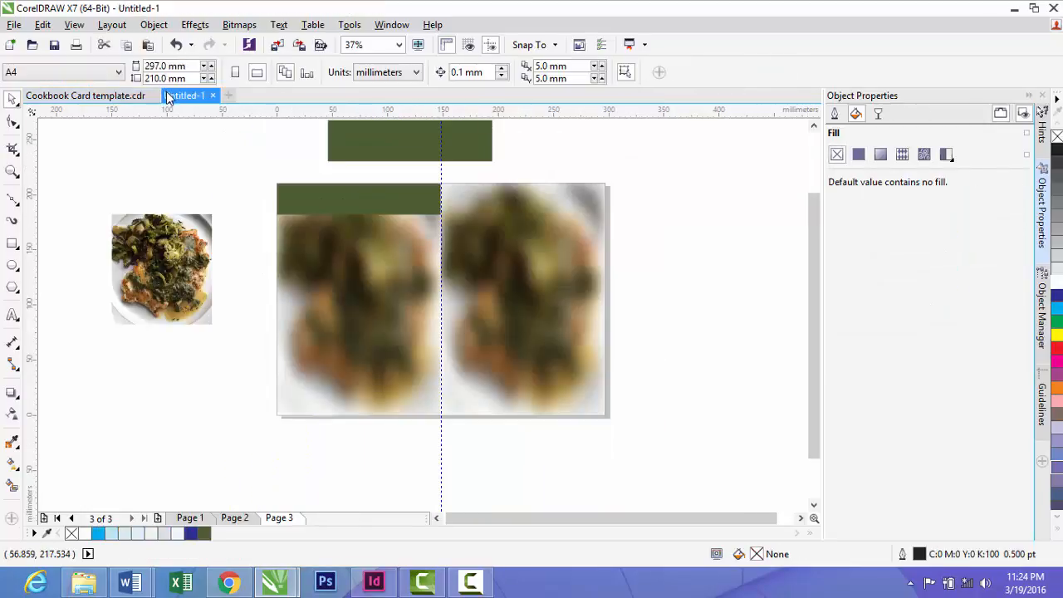
{"action": "key", "text": "ctrl+v"}
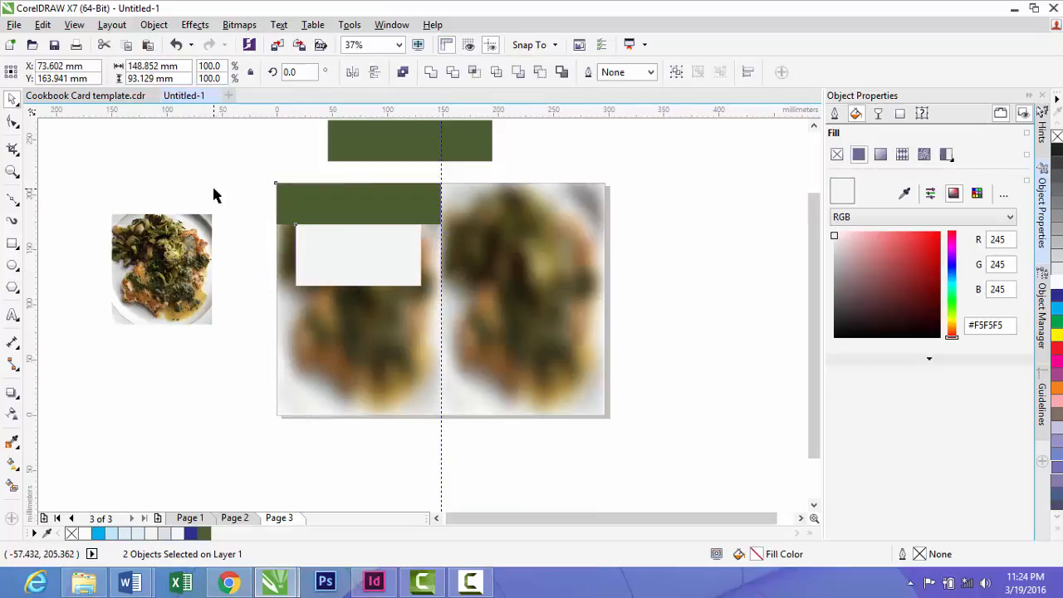
{"action": "left_click", "coordinate": [353, 257]}
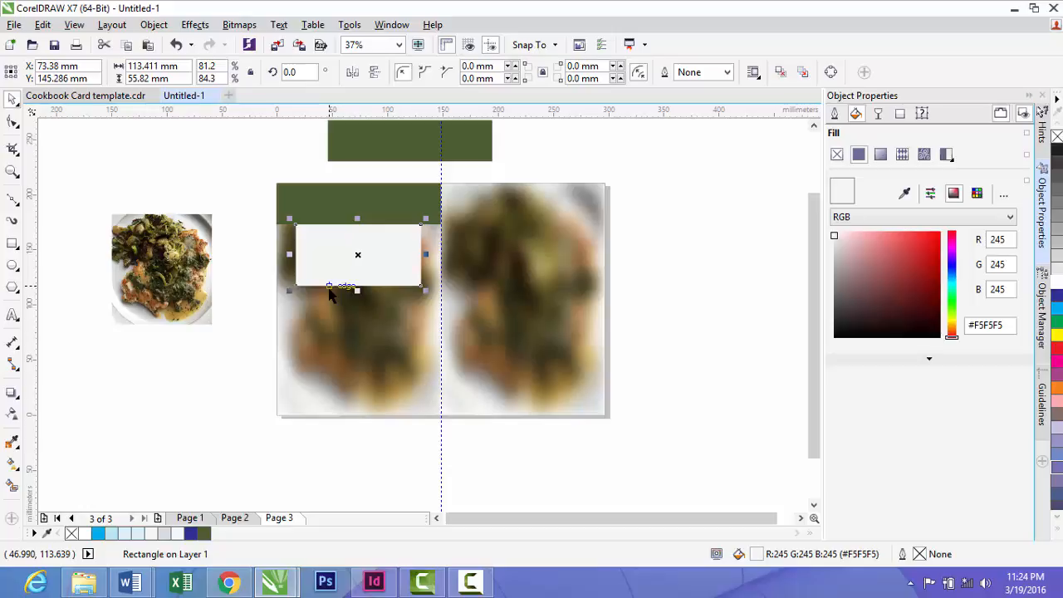
{"action": "scroll", "coordinate": [345, 246], "scroll_direction": "up", "scroll_amount": 2}
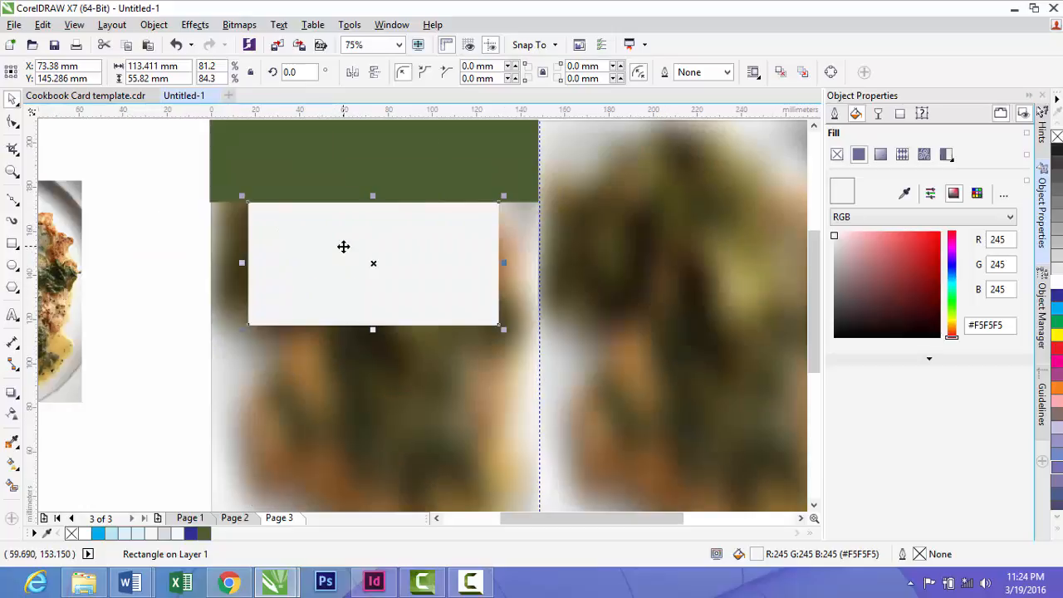
{"action": "scroll", "coordinate": [343, 247], "scroll_direction": "down", "scroll_amount": 2}
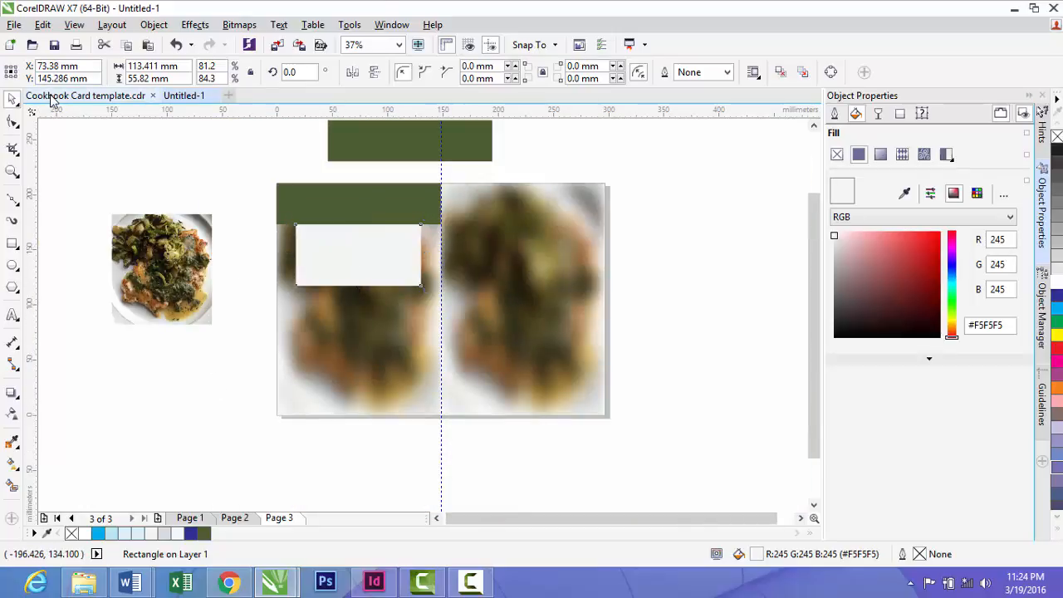
Cut the italic description paragraph from the text panel on page 3 of Cookbook Card template.cdr
{"action": "left_click", "coordinate": [75, 96]}
{"action": "left_click", "coordinate": [315, 238]}
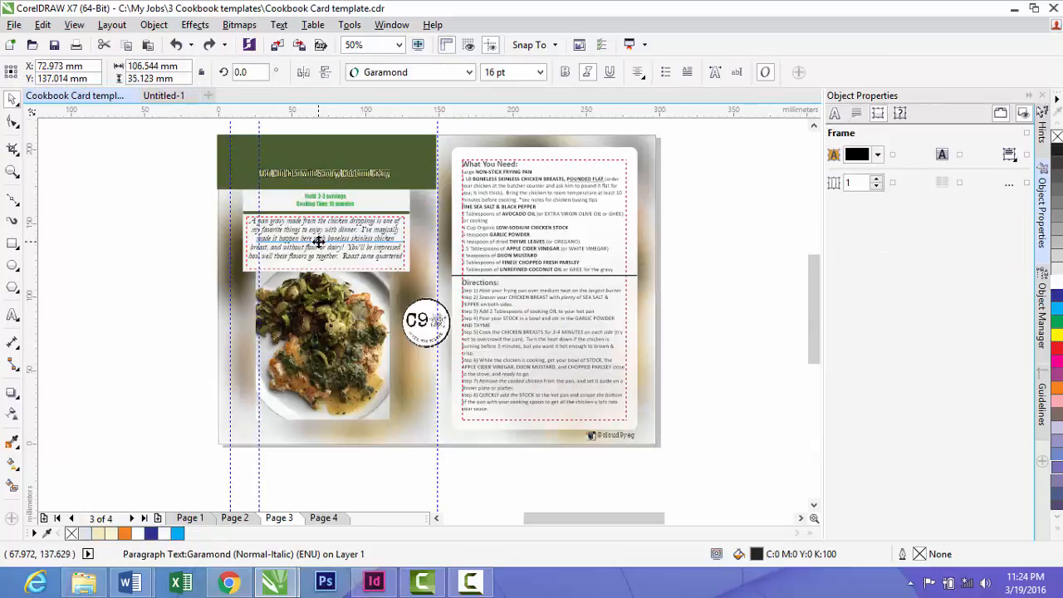
{"action": "scroll", "coordinate": [319, 240], "scroll_direction": "up", "scroll_amount": 2}
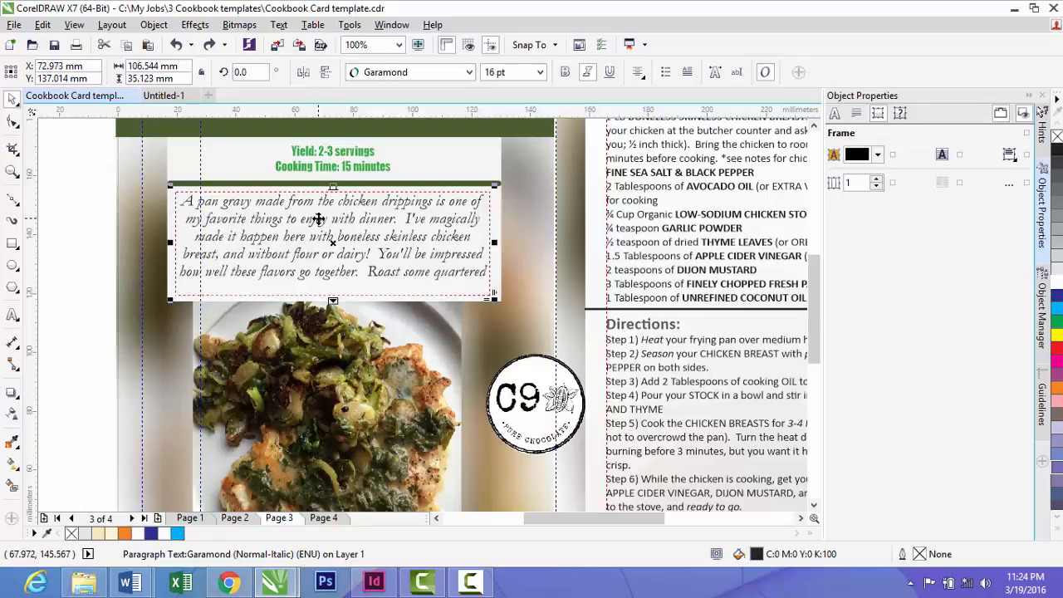
{"action": "key", "text": "Delete"}
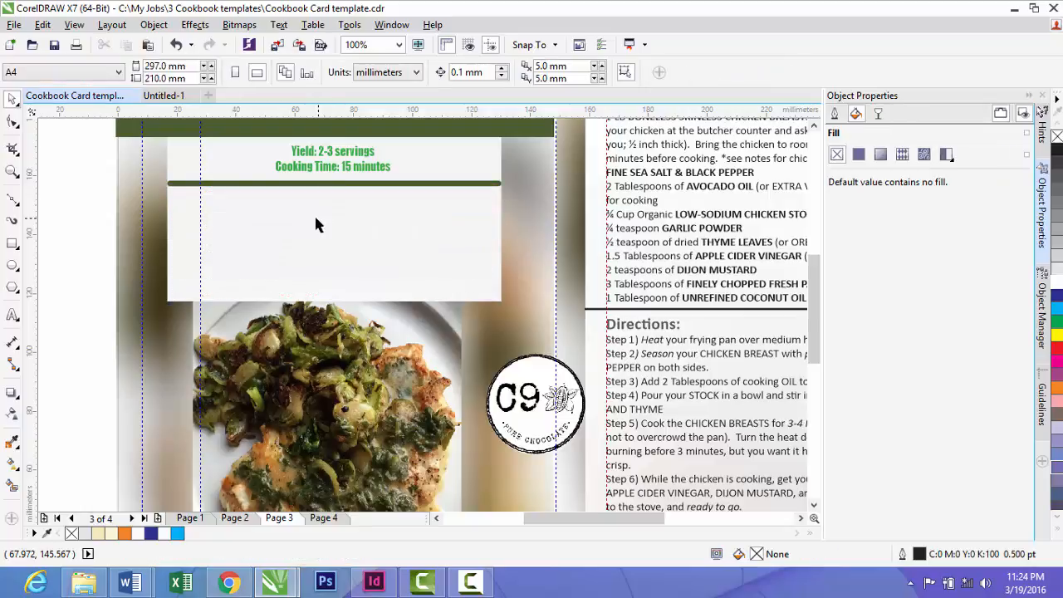
Draw a paragraph text frame about 107 × 41 mm over the light panel on page 3 of Untitled-1
{"action": "left_click", "coordinate": [162, 97]}
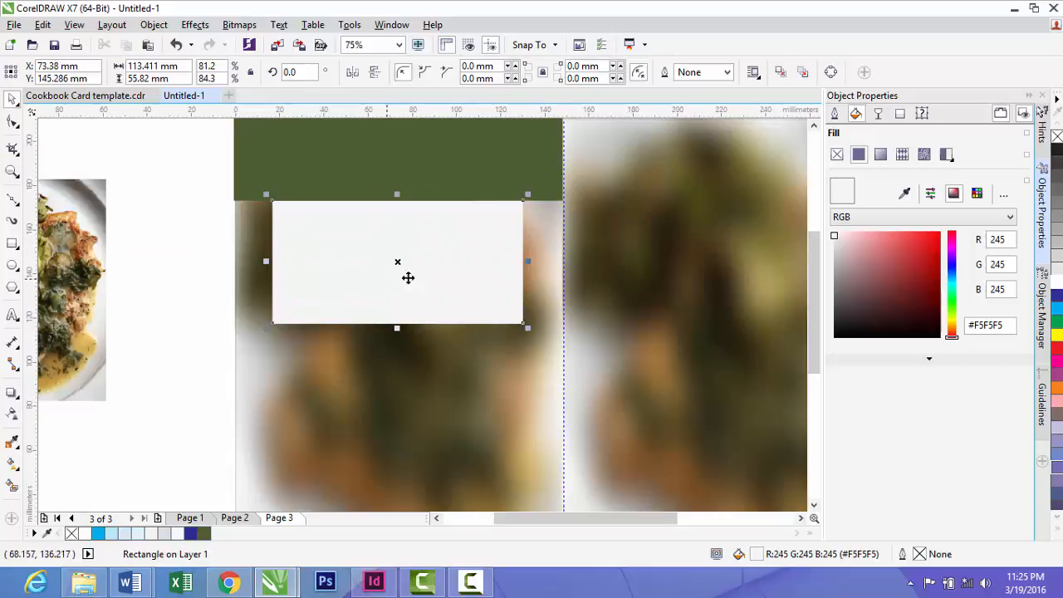
{"action": "left_click", "coordinate": [12, 314]}
{"action": "left_click_drag", "start_coordinate": [281, 223], "coordinate": [517, 315]}
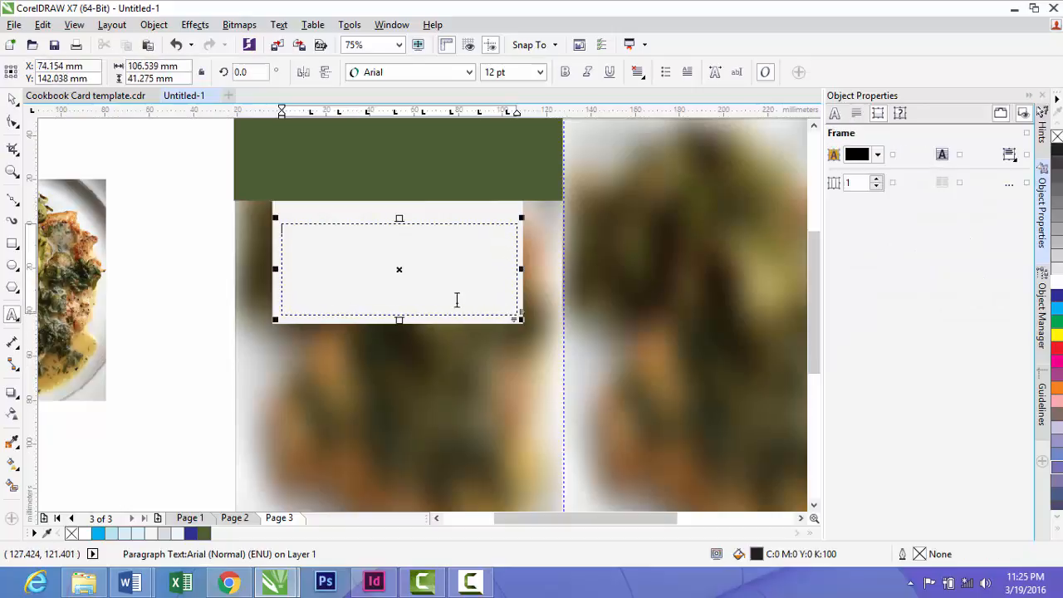
Restore the description paragraph in Cookbook Card template.cdr, copy all its text and paste it into the new text frame in Untitled-1
{"action": "left_click", "coordinate": [83, 95]}
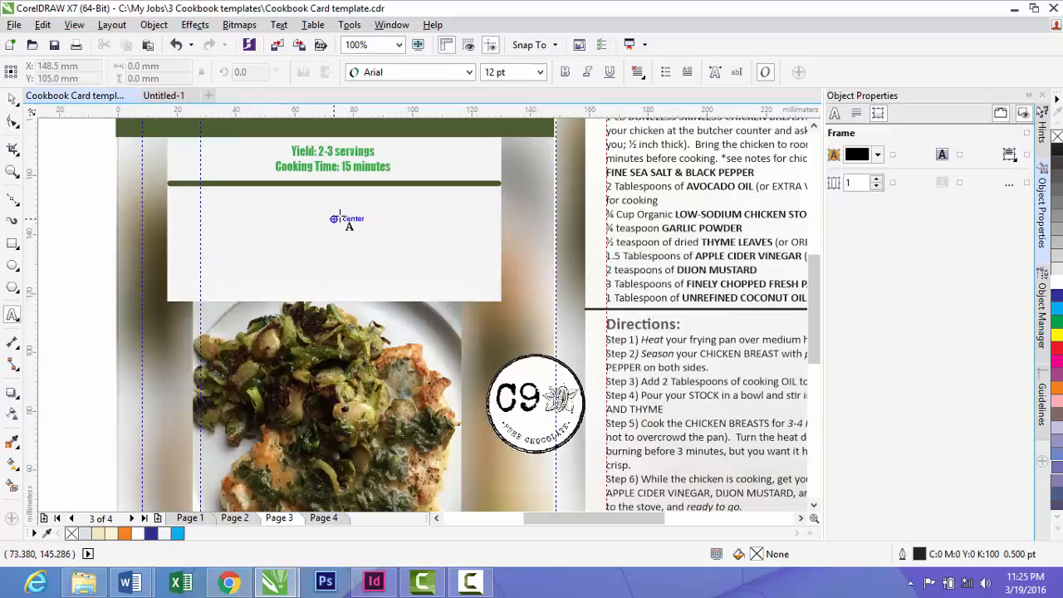
{"action": "key", "text": "ctrl+v"}
{"action": "key", "text": "ctrl+a"}
{"action": "key", "text": "ctrl+c"}
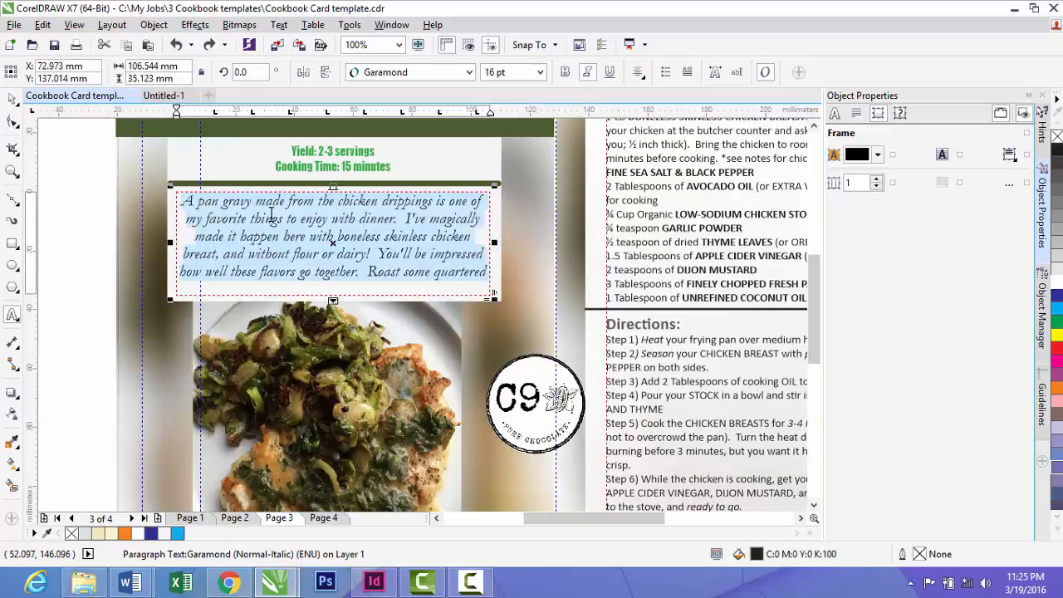
{"action": "left_click", "coordinate": [163, 95]}
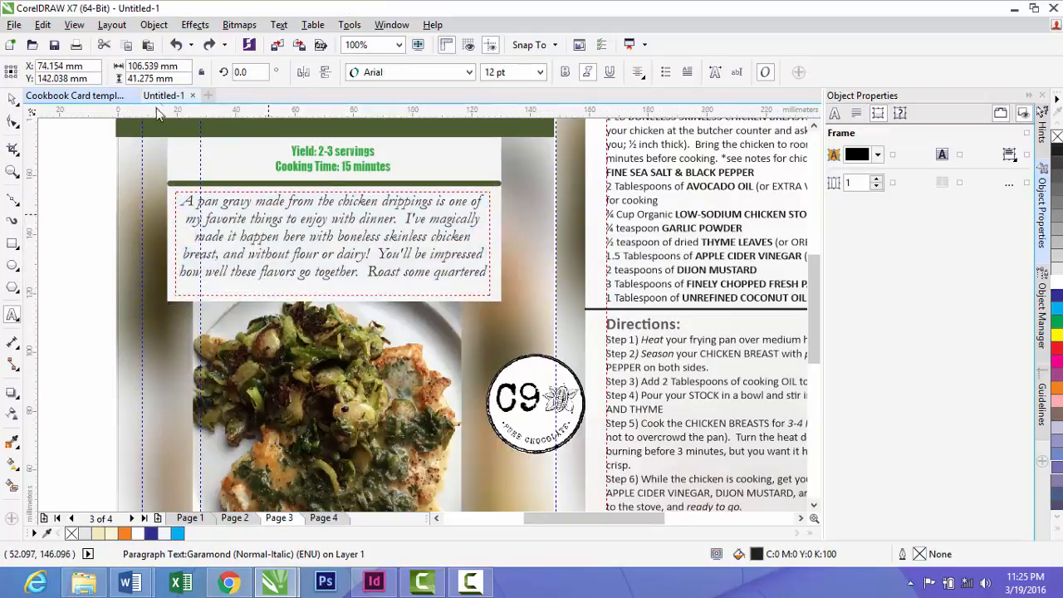
{"action": "key", "text": "ctrl+v"}
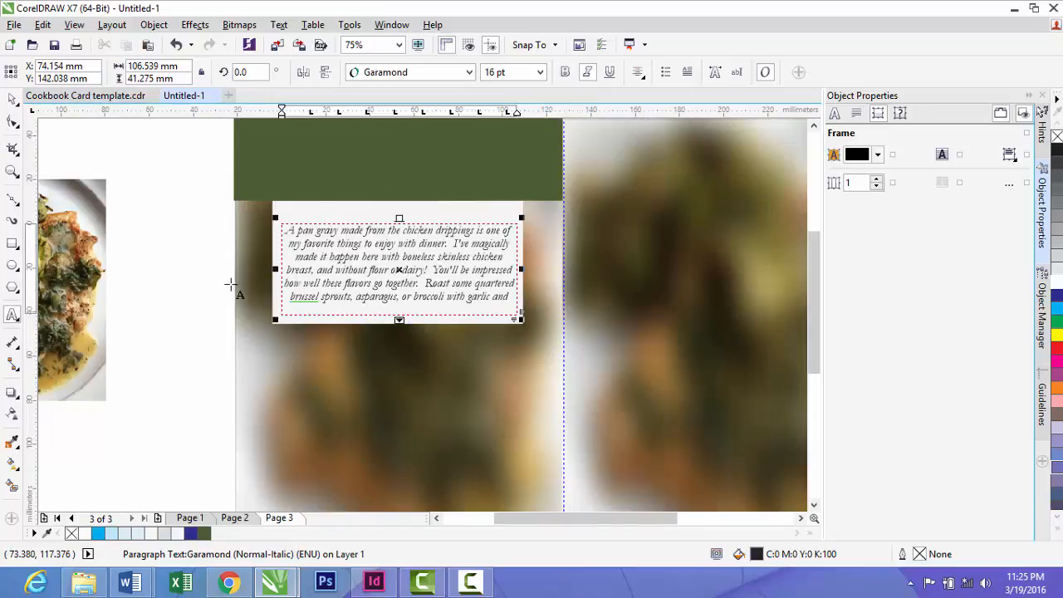
{"action": "left_click", "coordinate": [11, 98]}
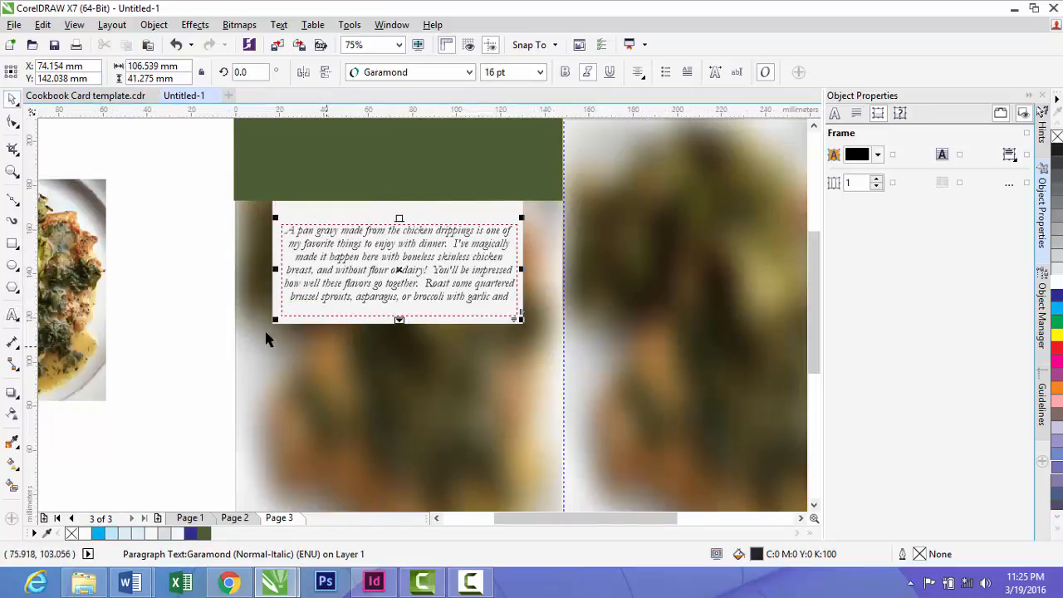
{"action": "left_click", "coordinate": [194, 290]}
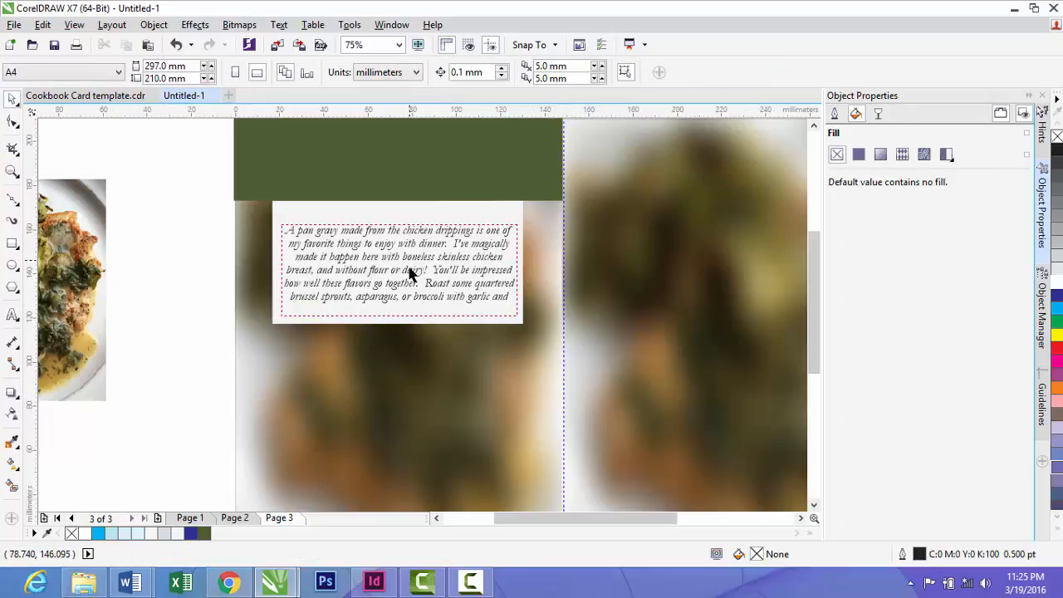
Copy the green yield and cooking time text from Cookbook Card template.cdr and paste it onto page 3 of Untitled-1
{"action": "left_click", "coordinate": [88, 95]}
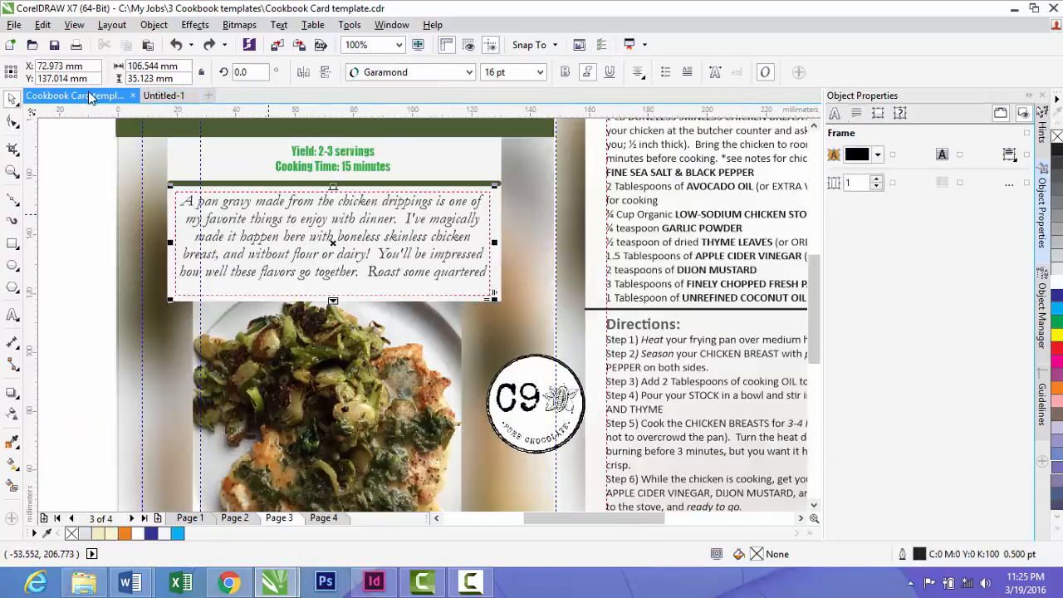
{"action": "left_click", "coordinate": [328, 158]}
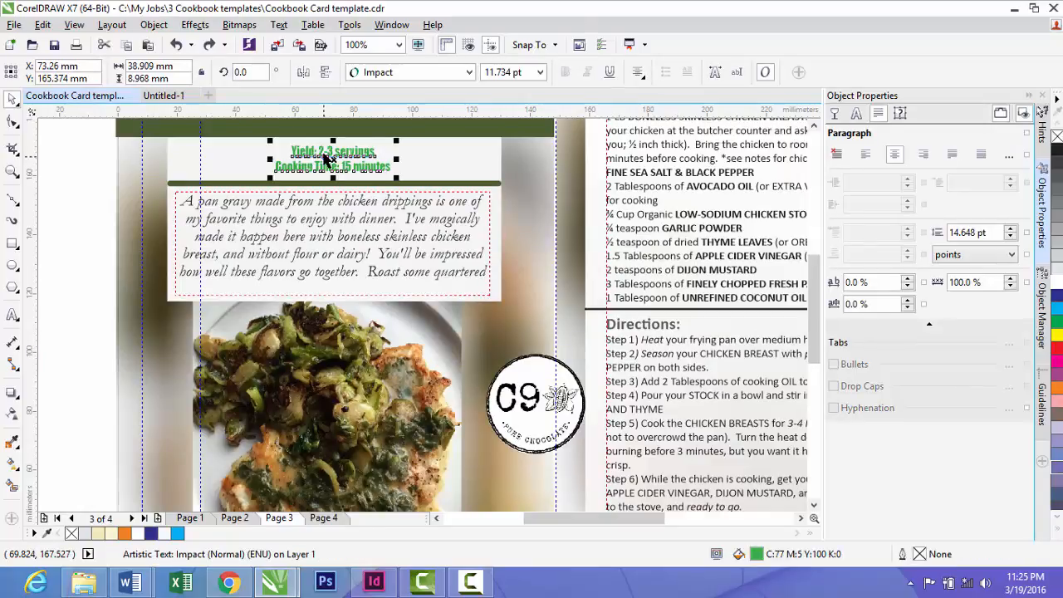
{"action": "key", "text": "ctrl+x"}
{"action": "key", "text": "ctrl+z"}
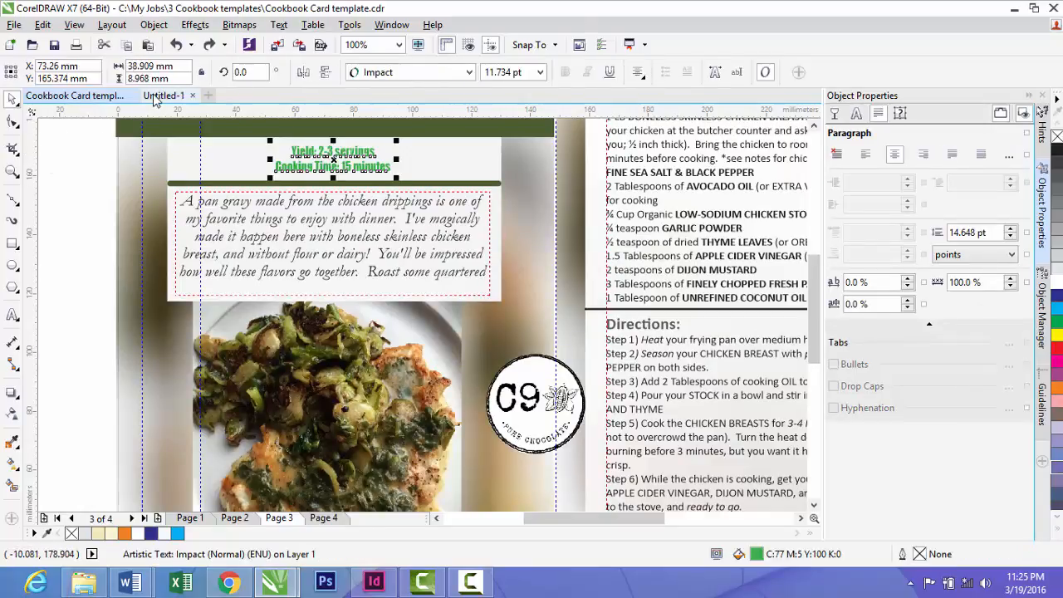
{"action": "left_click", "coordinate": [158, 96]}
{"action": "key", "text": "ctrl+v"}
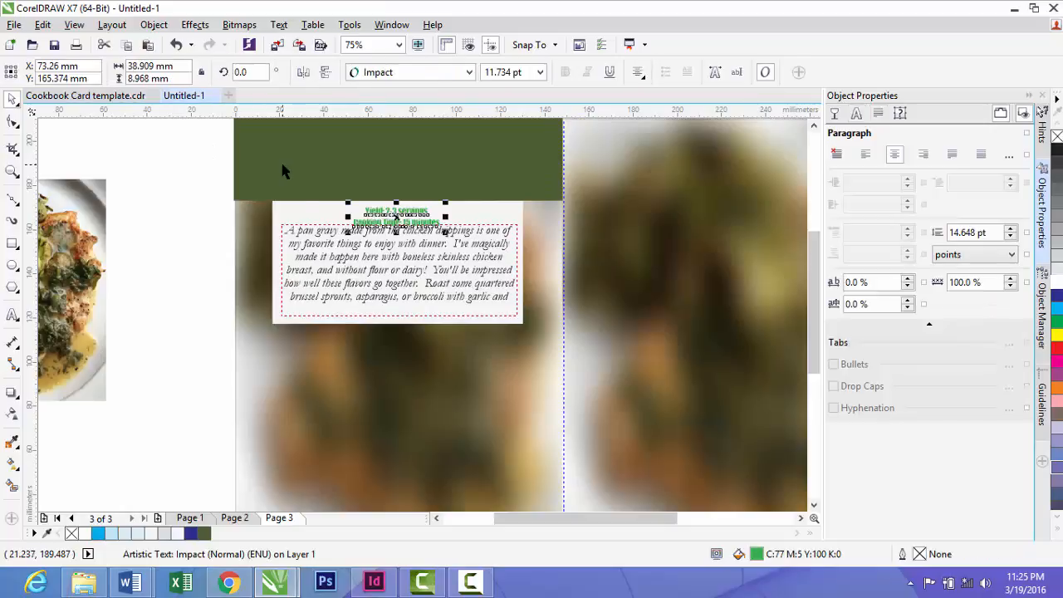
Lower the top edge of the description text frame to just below the cooking time line, making the frame about 37 mm tall
{"action": "scroll", "coordinate": [368, 275], "scroll_direction": "up", "scroll_amount": 3}
{"action": "left_click", "coordinate": [391, 262]}
{"action": "scroll", "coordinate": [390, 260], "scroll_direction": "down", "scroll_amount": 4}
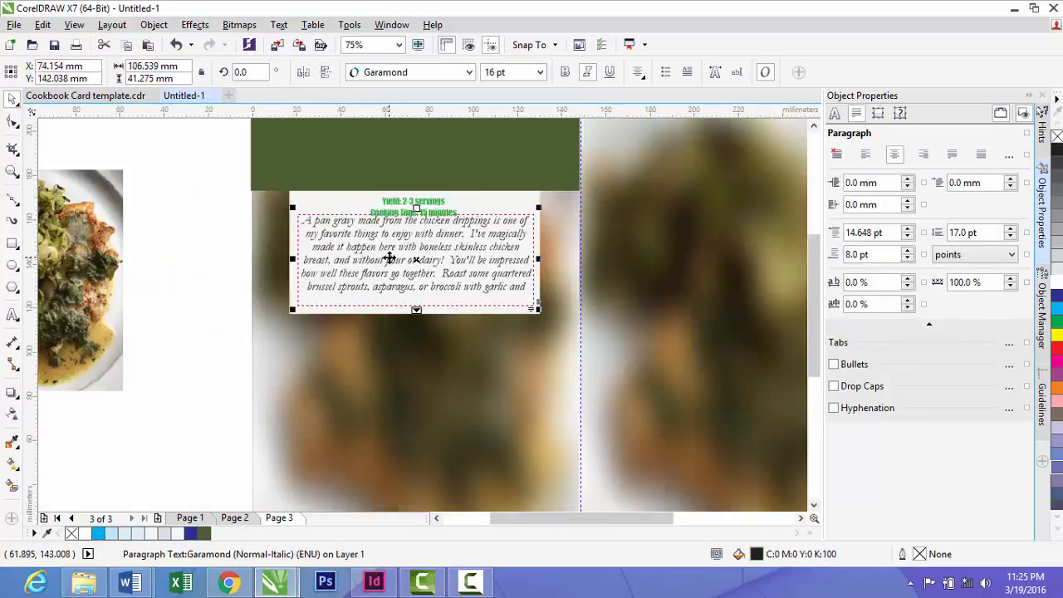
{"action": "scroll", "coordinate": [426, 223], "scroll_direction": "up", "scroll_amount": 2}
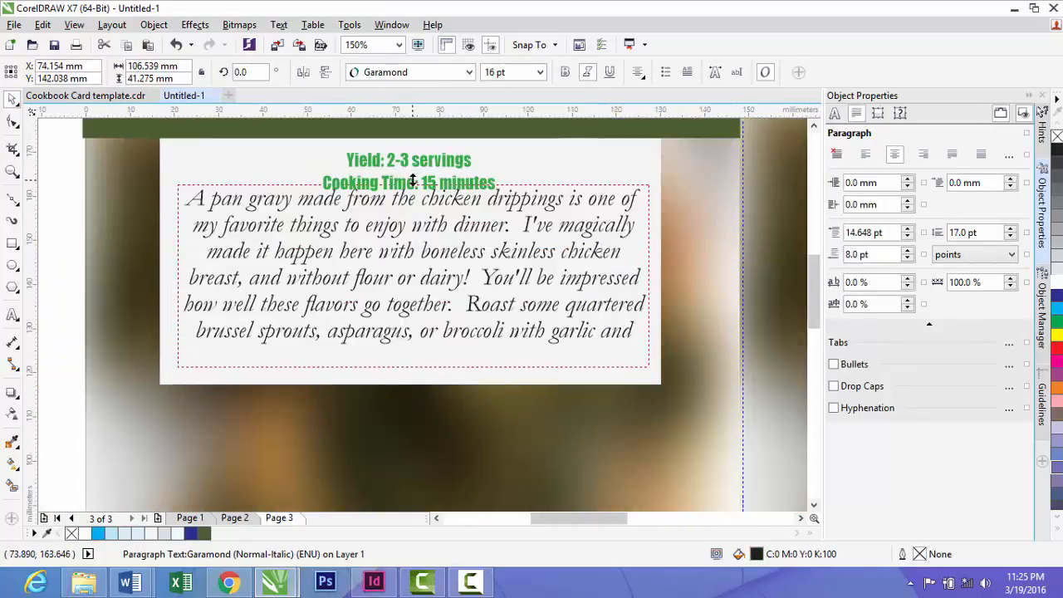
{"action": "left_click_drag", "start_coordinate": [413, 180], "coordinate": [413, 197]}
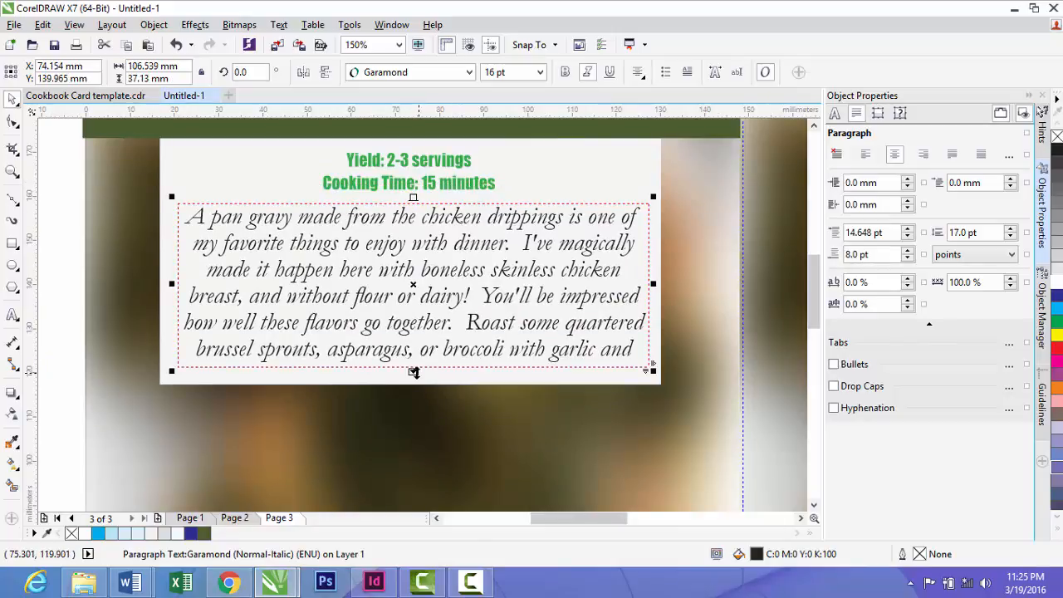
Extend the light panel downward and enlarge the description text frame to about 43 mm tall so the whole paragraph fits
{"action": "left_click_drag", "start_coordinate": [413, 371], "coordinate": [412, 416]}
{"action": "left_click", "coordinate": [371, 382]}
{"action": "left_click", "coordinate": [398, 356]}
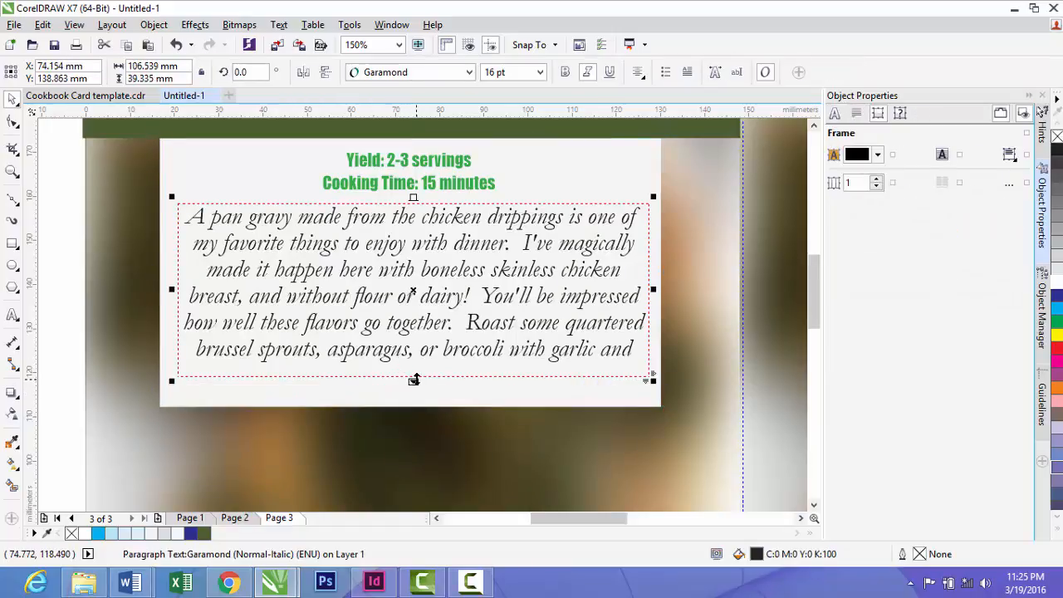
{"action": "left_click_drag", "start_coordinate": [414, 379], "coordinate": [418, 398]}
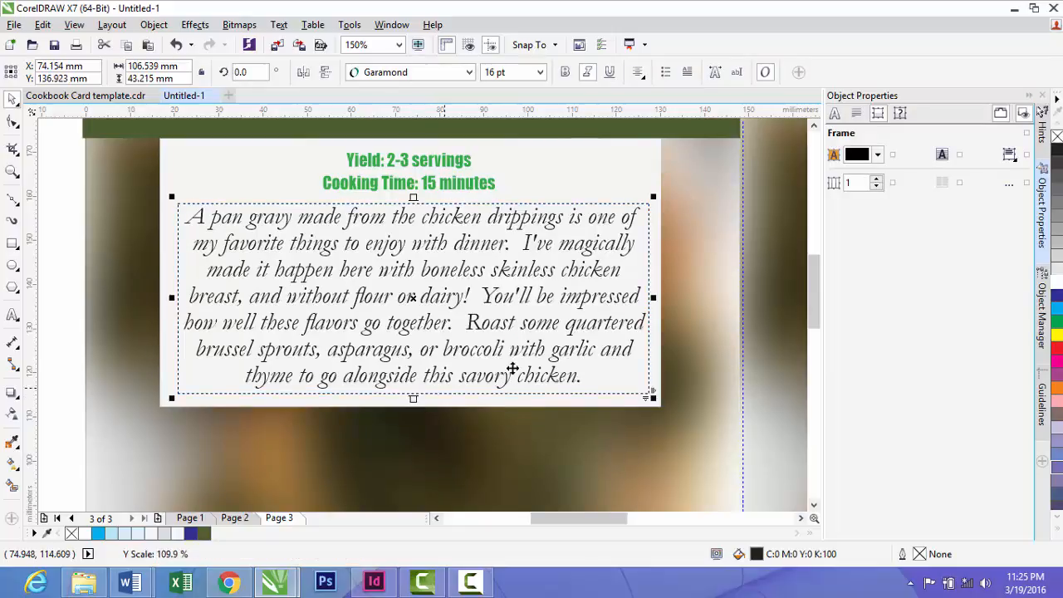
{"action": "left_click", "coordinate": [415, 438]}
Scale the dish photo to about 76 by 84 mm and place it below the text panel on page 3
{"action": "scroll", "coordinate": [415, 424], "scroll_direction": "down", "scroll_amount": 3}
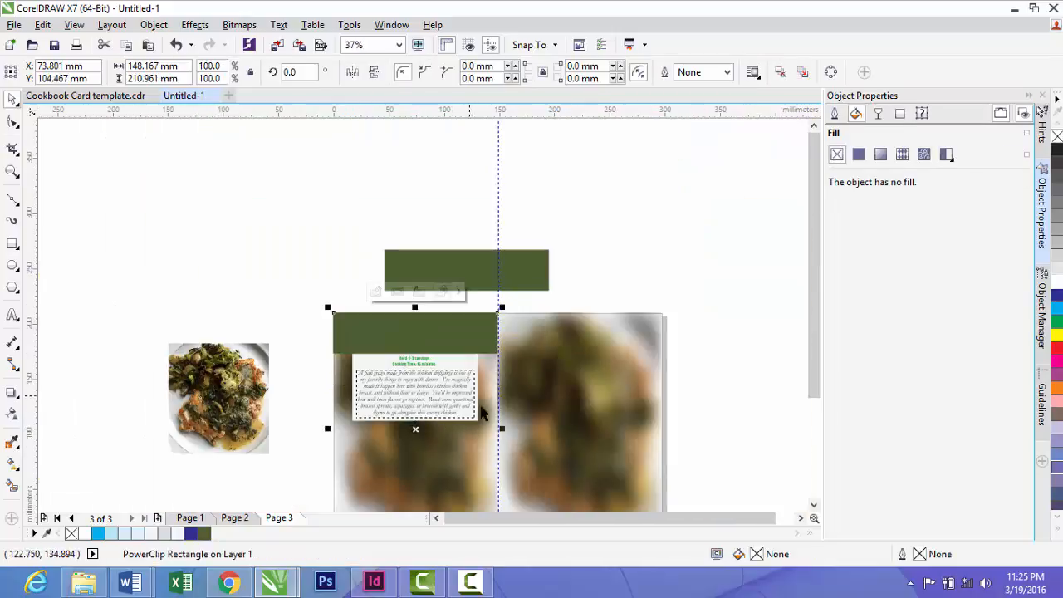
{"action": "left_click", "coordinate": [814, 505]}
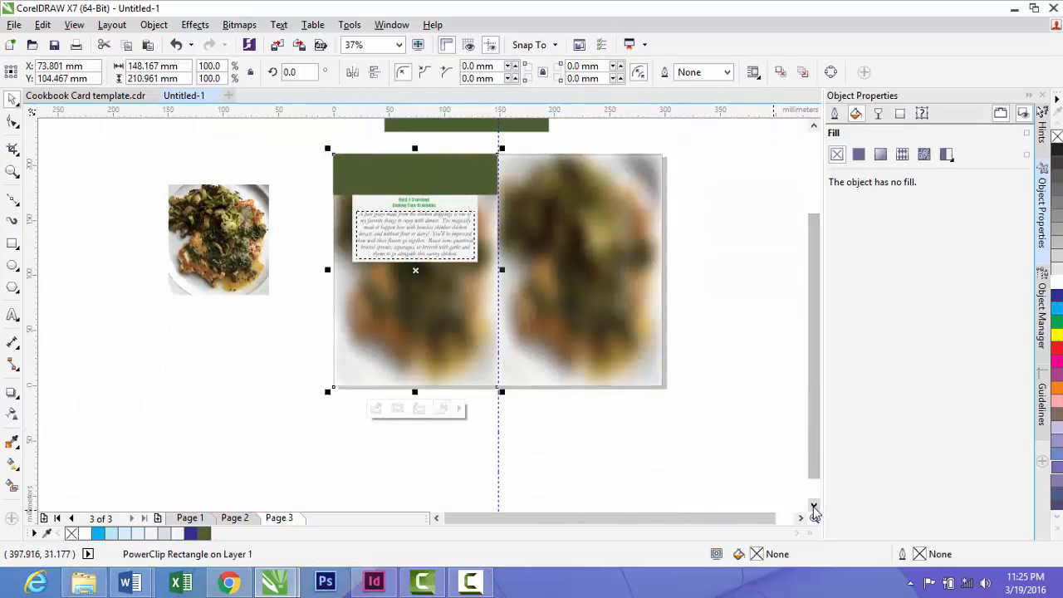
{"action": "left_click", "coordinate": [217, 245]}
{"action": "left_click_drag", "start_coordinate": [276, 303], "coordinate": [236, 256]}
{"action": "left_click_drag", "start_coordinate": [199, 218], "coordinate": [462, 360]}
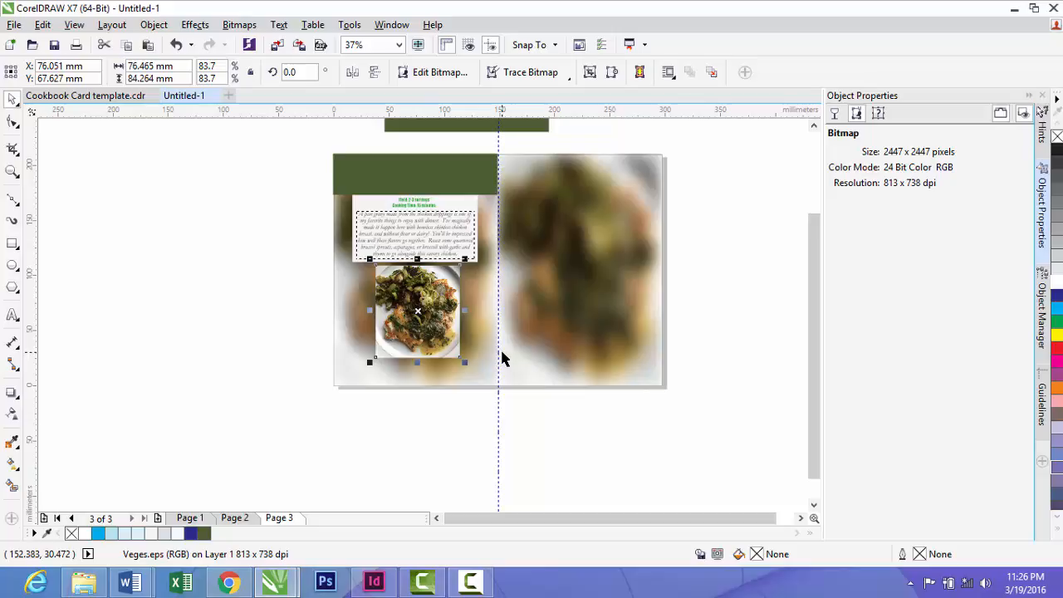
{"action": "right_click", "coordinate": [440, 299]}
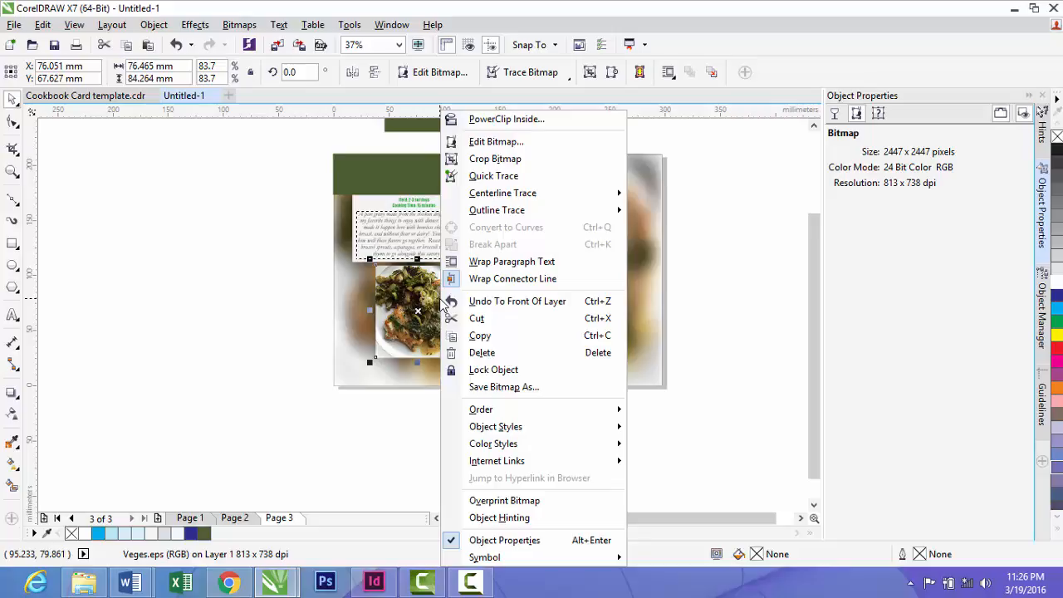
{"action": "mouse_move", "coordinate": [510, 413]}
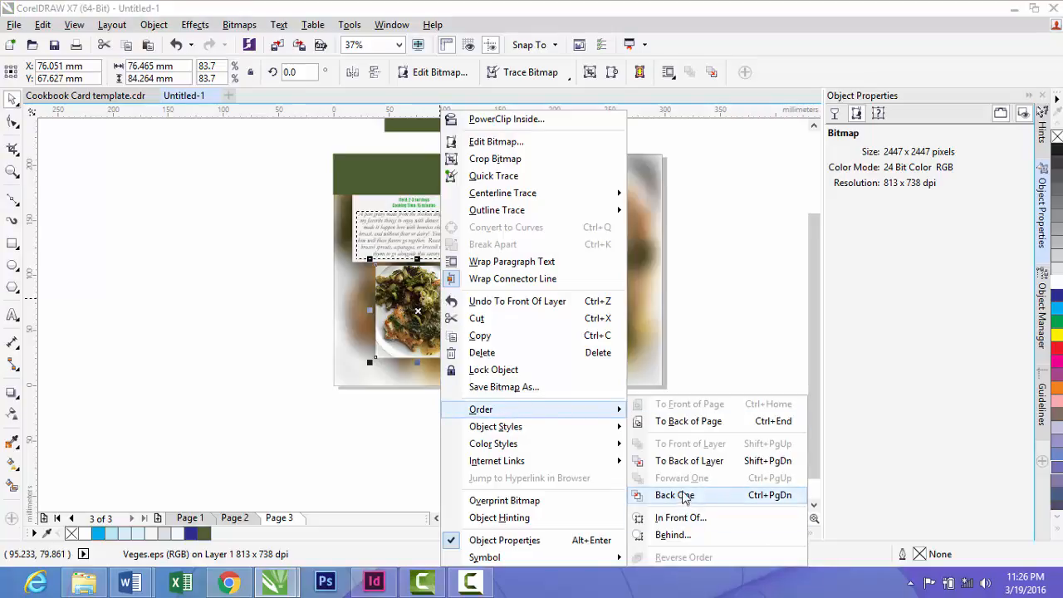
{"action": "left_click", "coordinate": [696, 518]}
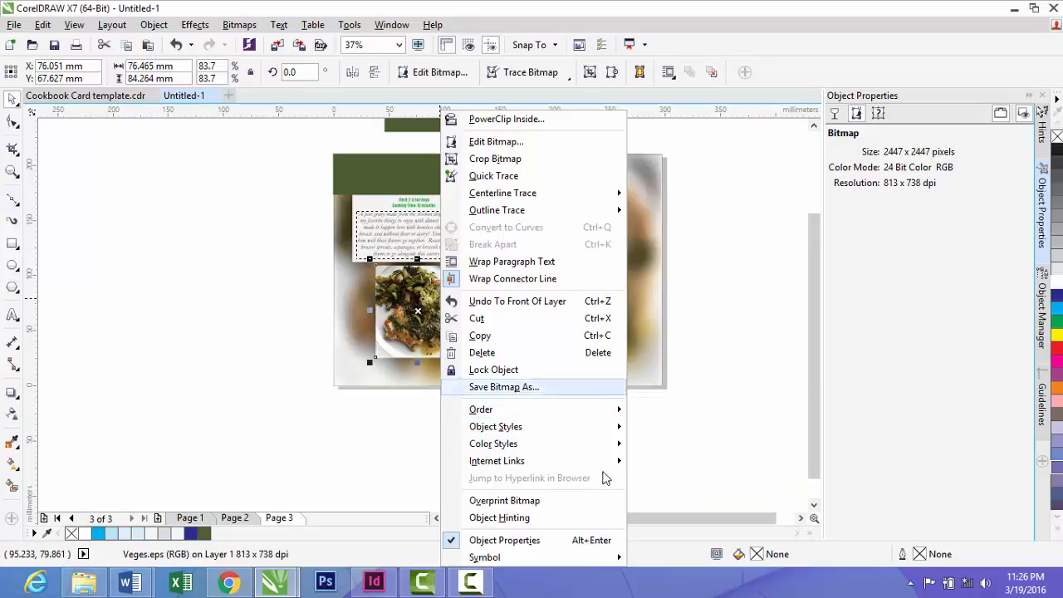
{"action": "mouse_move", "coordinate": [515, 410]}
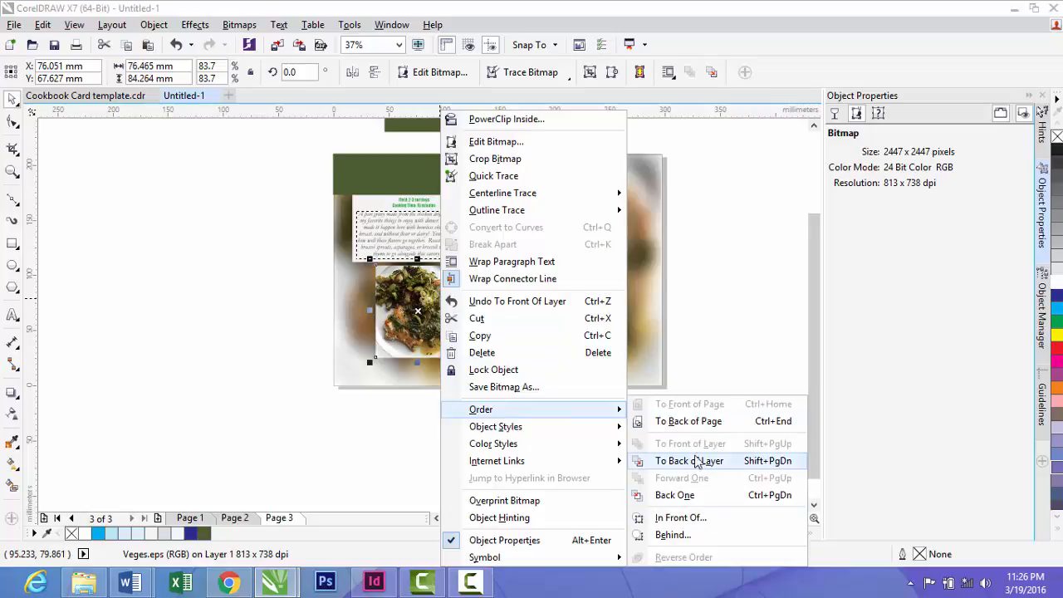
{"action": "left_click", "coordinate": [173, 280]}
Move the dish photo slightly down and left, centring it at about X 71.7 mm, Y 64.2 mm
{"action": "scroll", "coordinate": [427, 257], "scroll_direction": "up", "scroll_amount": 1}
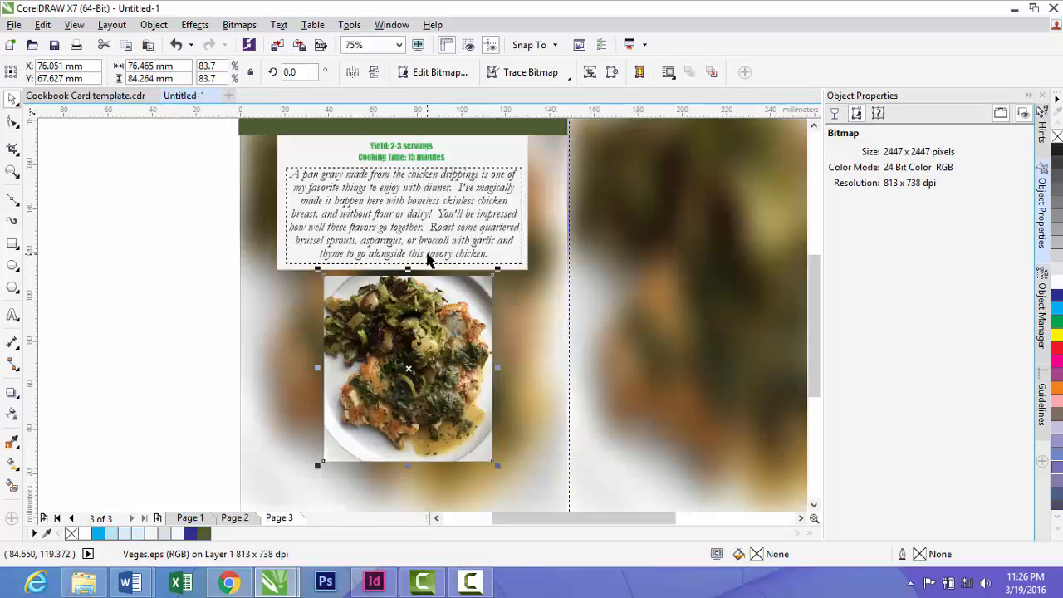
{"action": "left_click_drag", "start_coordinate": [417, 360], "coordinate": [407, 368]}
{"action": "scroll", "coordinate": [407, 368], "scroll_direction": "down", "scroll_amount": 1}
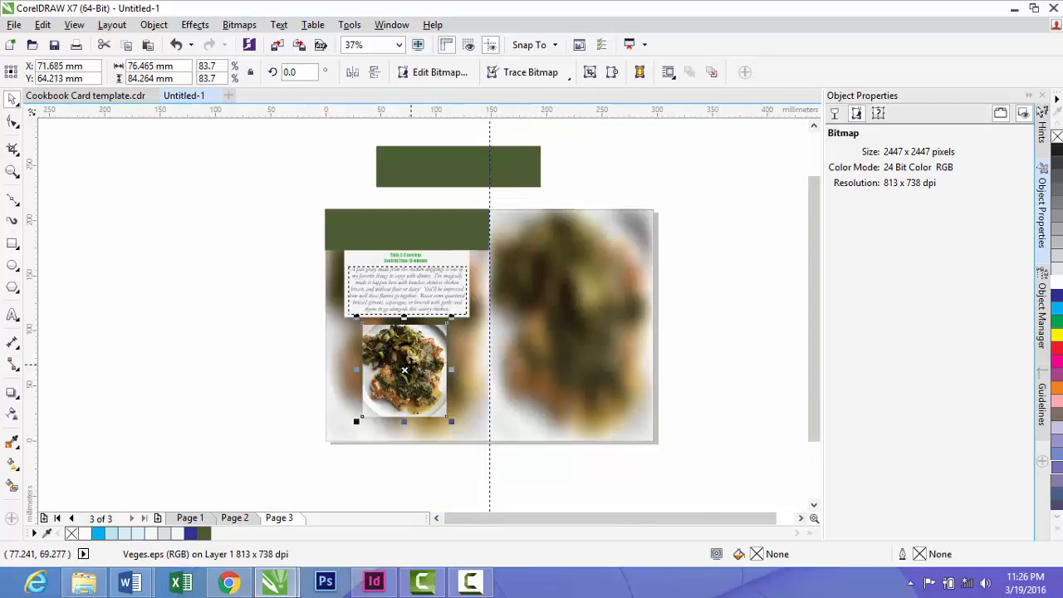
Copy the recipe title from the green header in Cookbook Card template.cdr and paste it onto page 3 of Untitled-1
{"action": "left_click", "coordinate": [380, 225]}
{"action": "left_click", "coordinate": [60, 97]}
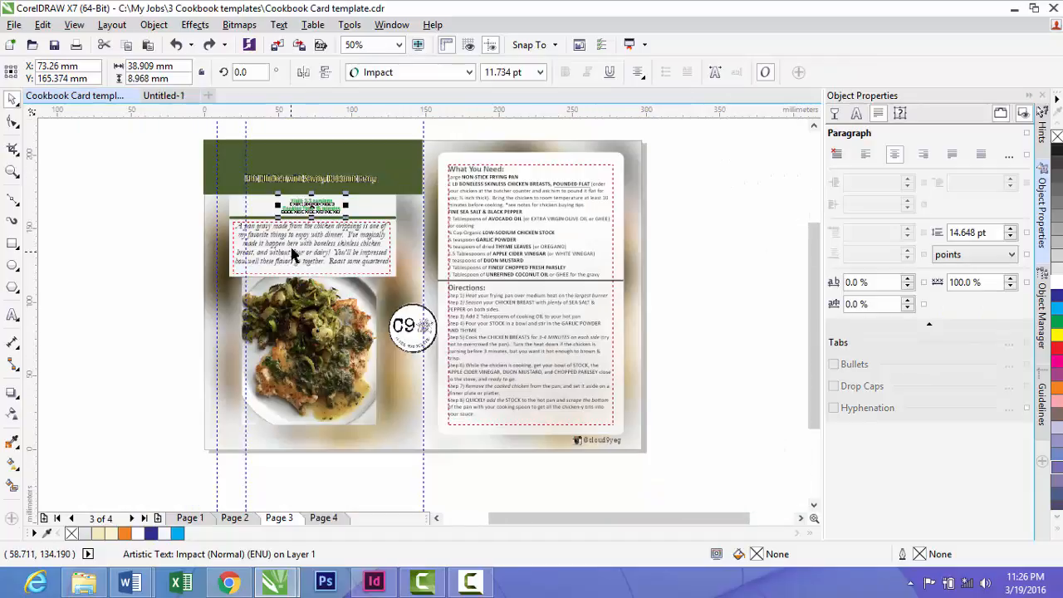
{"action": "left_click", "coordinate": [291, 182]}
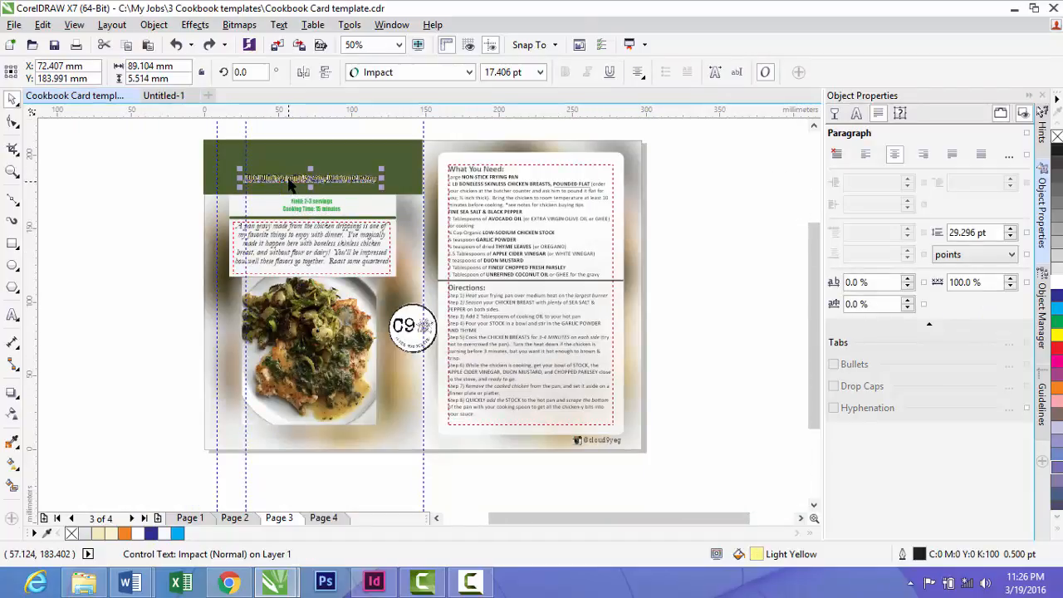
{"action": "key", "text": "Delete"}
{"action": "key", "text": "ctrl+z"}
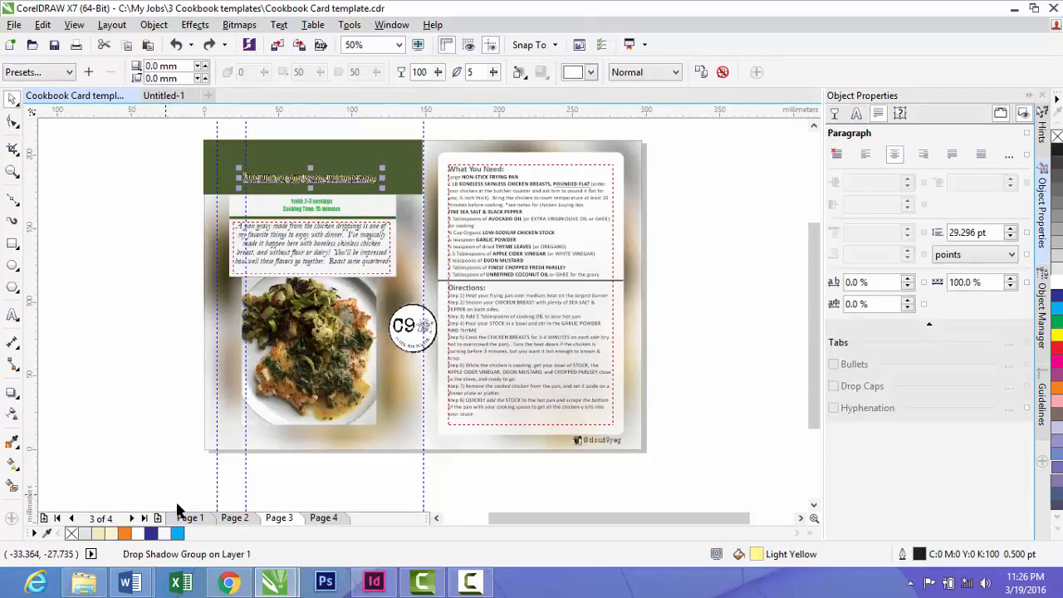
{"action": "left_click", "coordinate": [163, 97]}
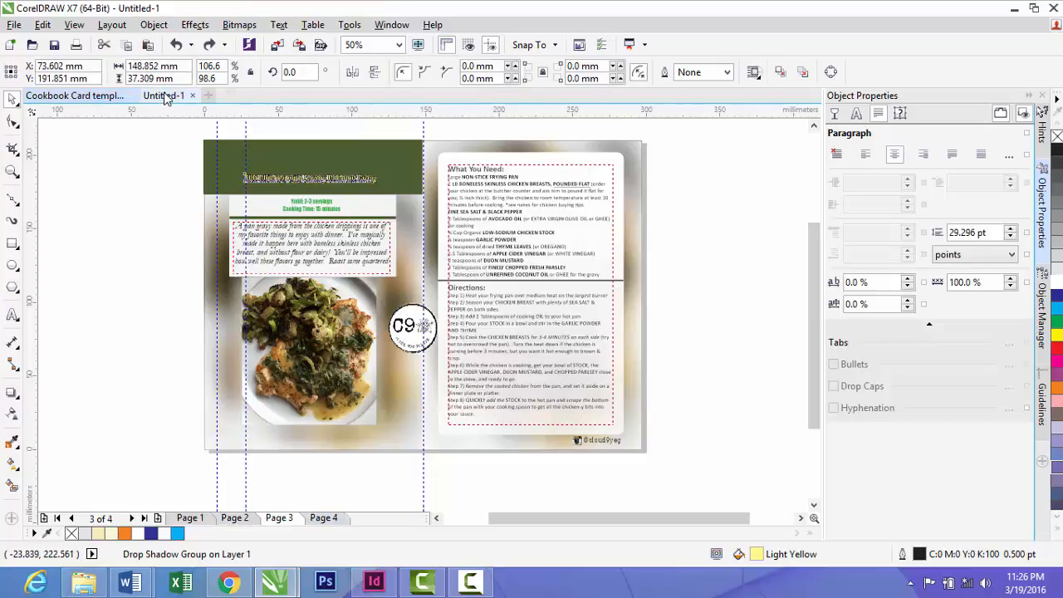
{"action": "left_click", "coordinate": [384, 227]}
{"action": "scroll", "coordinate": [384, 218], "scroll_direction": "up", "scroll_amount": 1}
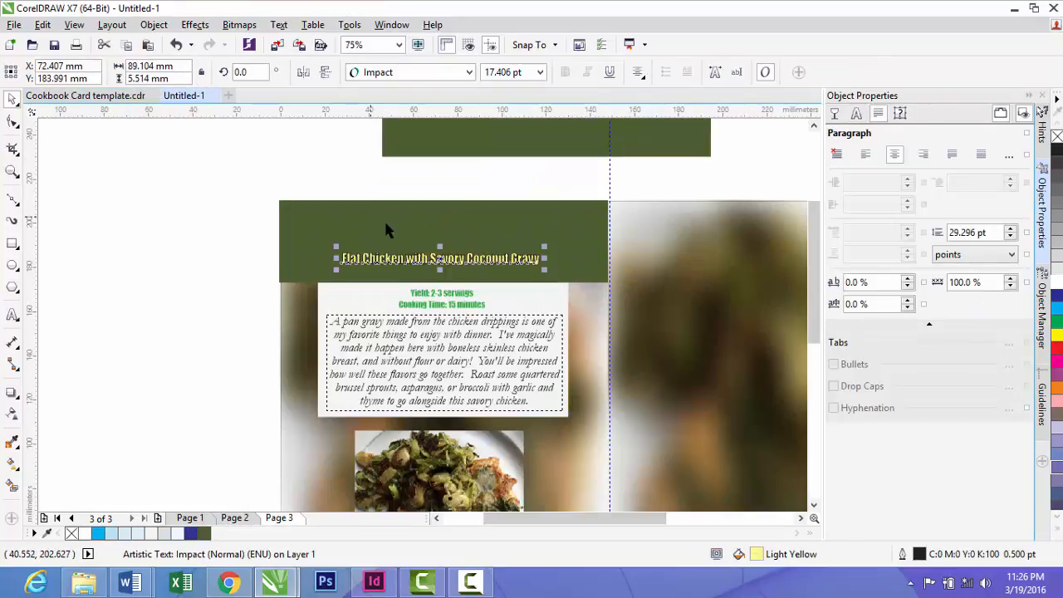
{"action": "scroll", "coordinate": [467, 291], "scroll_direction": "up", "scroll_amount": 1}
Select the title "Flat Chicken with Savory Coconut Gravy" and display its character properties
{"action": "left_click", "coordinate": [423, 180]}
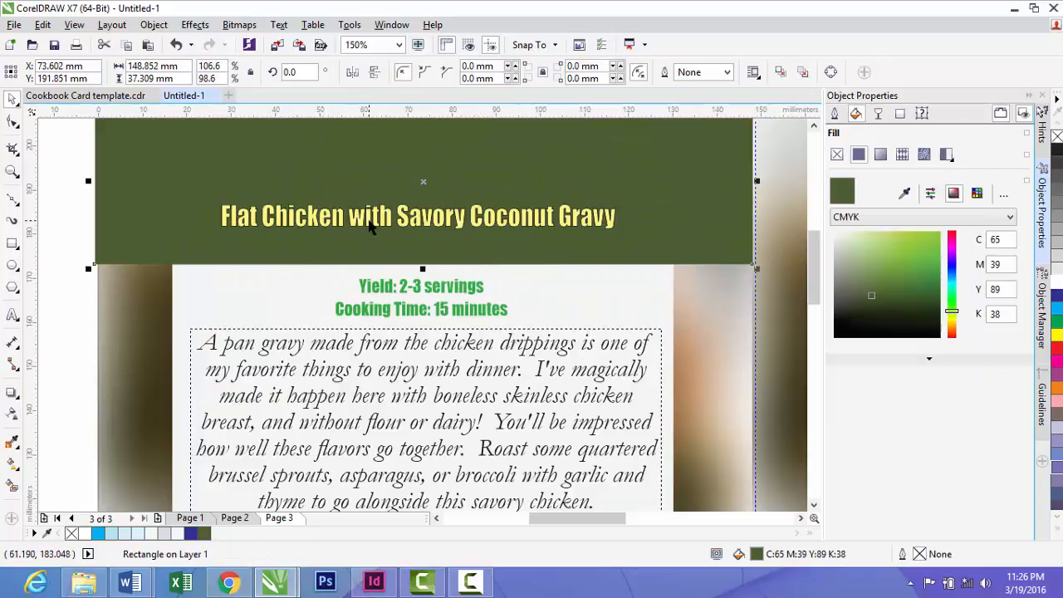
{"action": "left_click", "coordinate": [420, 214]}
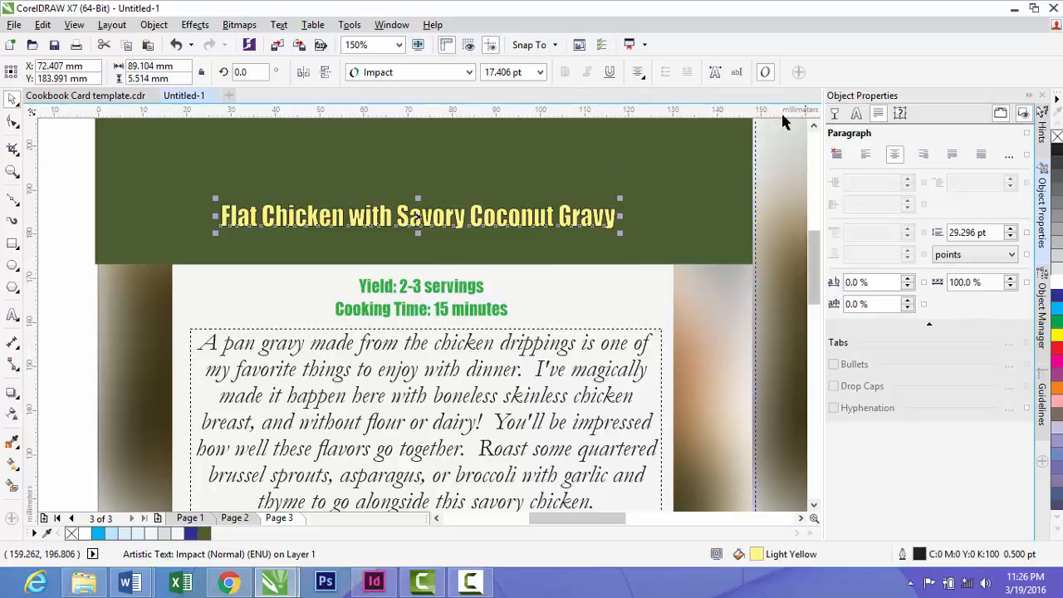
{"action": "left_click", "coordinate": [687, 255]}
{"action": "left_click", "coordinate": [560, 218]}
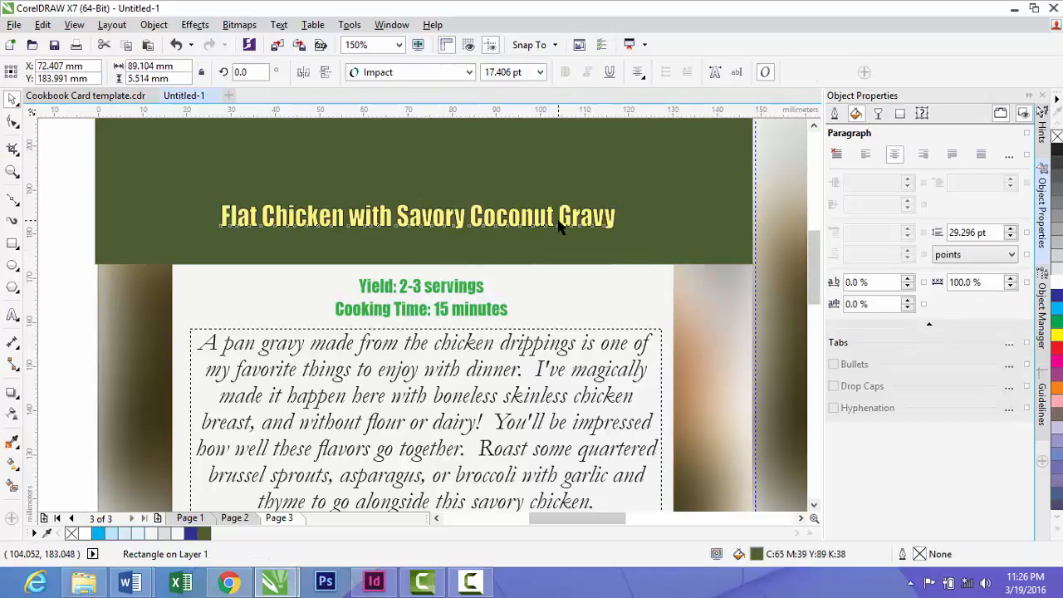
{"action": "left_click", "coordinate": [835, 114]}
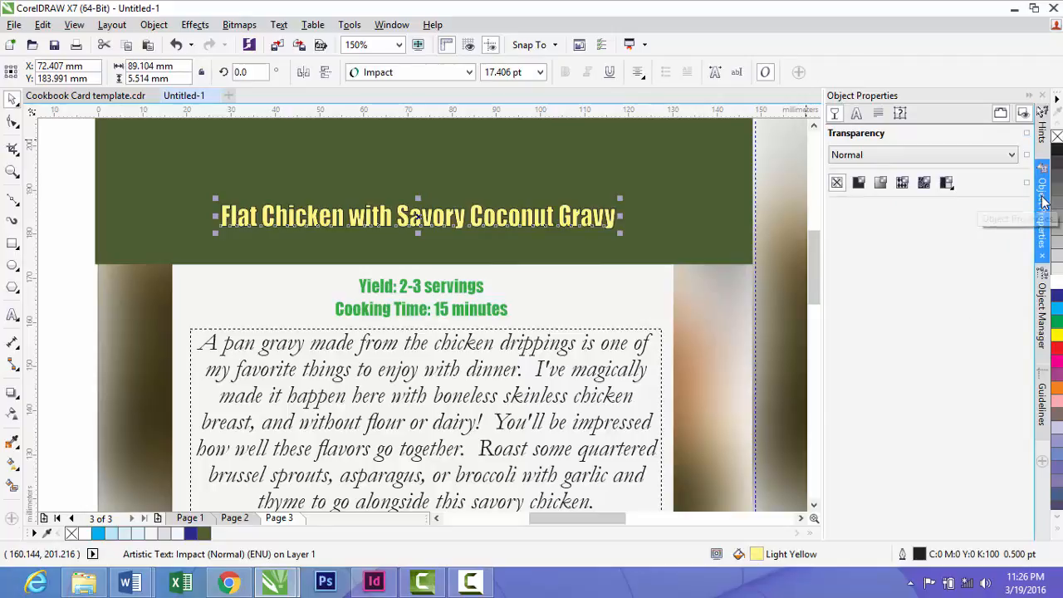
{"action": "left_click", "coordinate": [856, 114]}
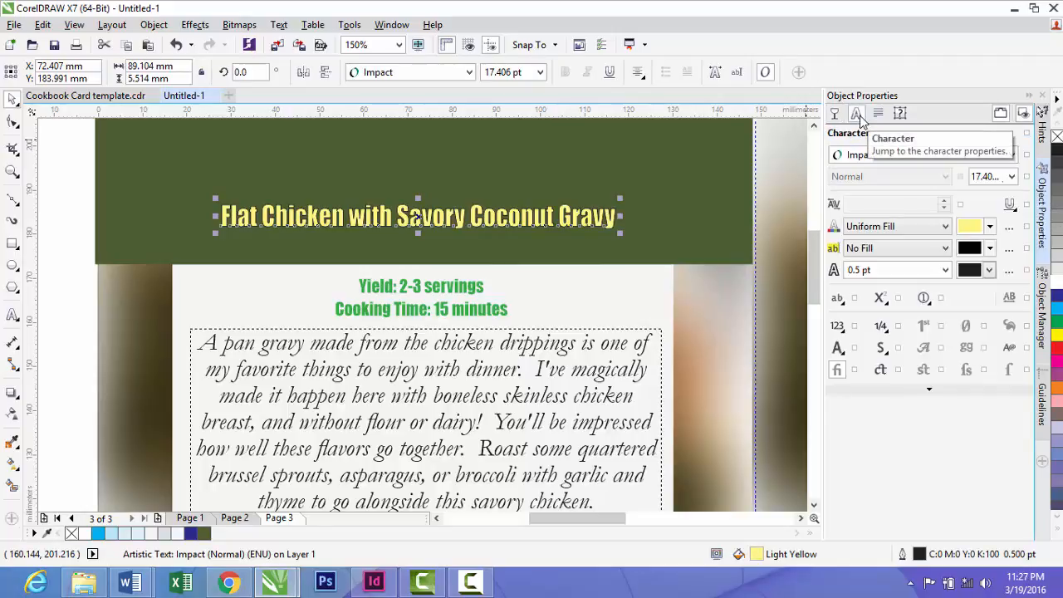
Try yellow and red outline colours on the recipe title and return its outline to black
{"action": "left_click", "coordinate": [946, 270]}
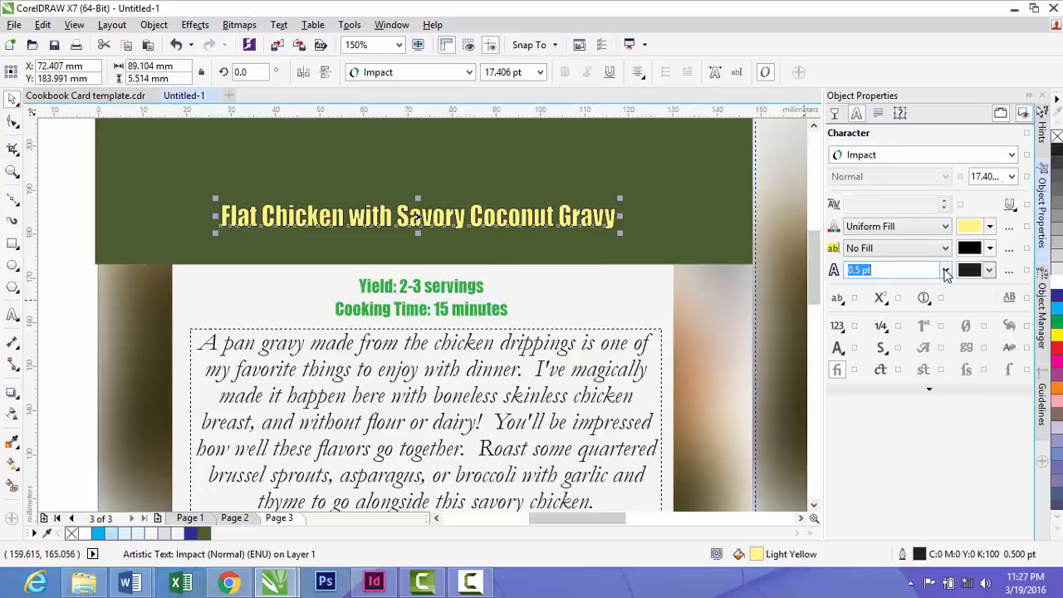
{"action": "left_click", "coordinate": [990, 269]}
{"action": "left_click", "coordinate": [990, 270]}
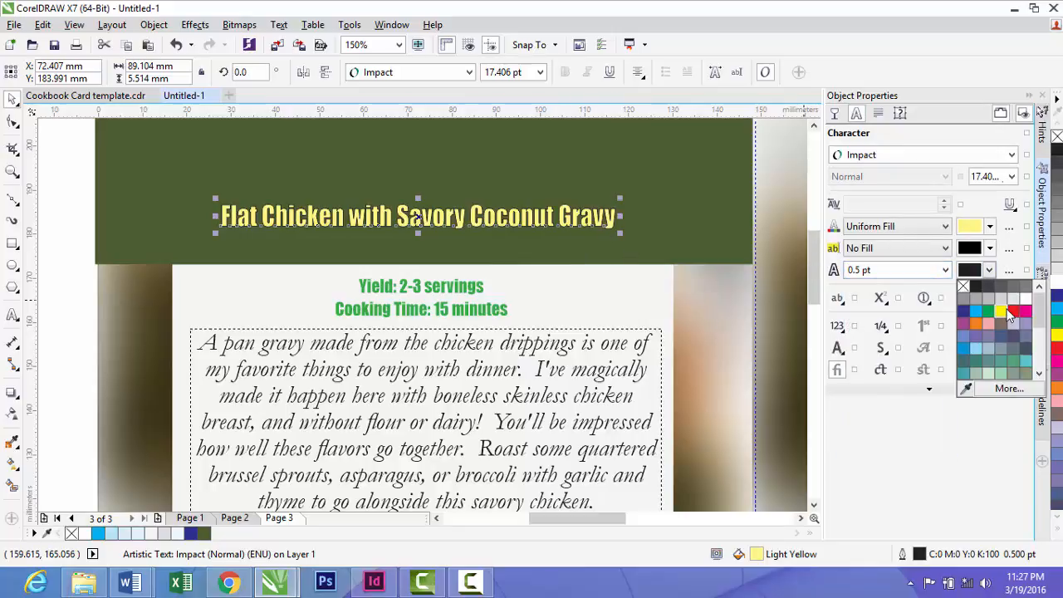
{"action": "left_click", "coordinate": [1000, 312]}
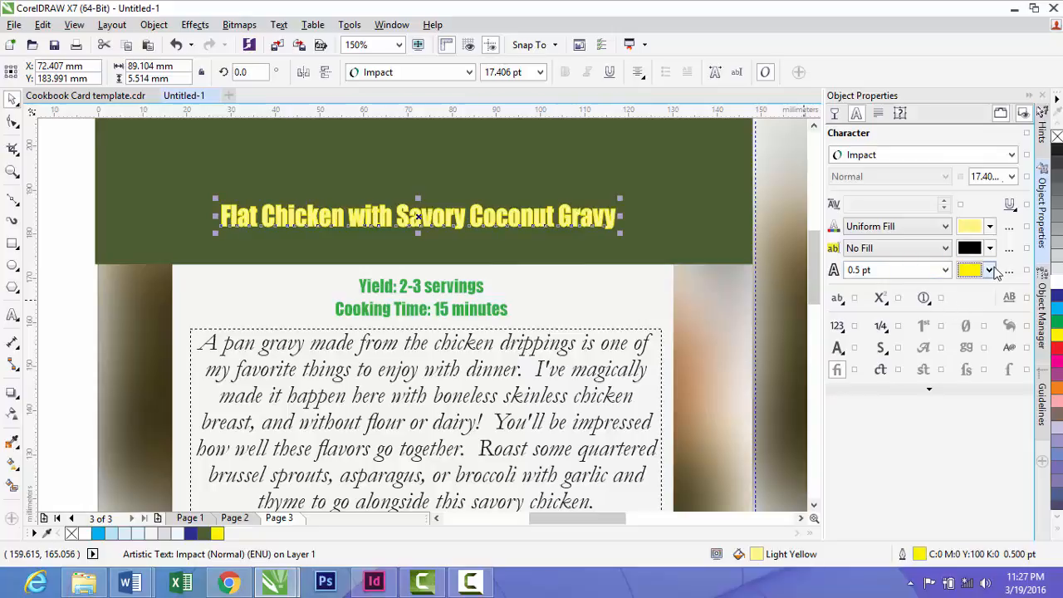
{"action": "left_click", "coordinate": [990, 270]}
{"action": "left_click", "coordinate": [1013, 311]}
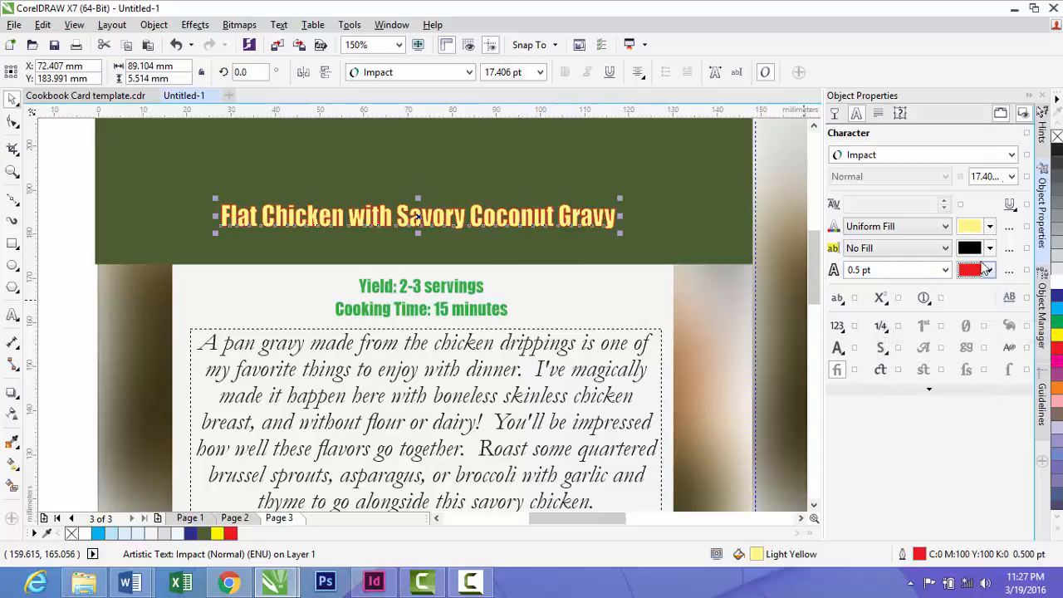
{"action": "left_click", "coordinate": [990, 270]}
{"action": "left_click", "coordinate": [978, 287]}
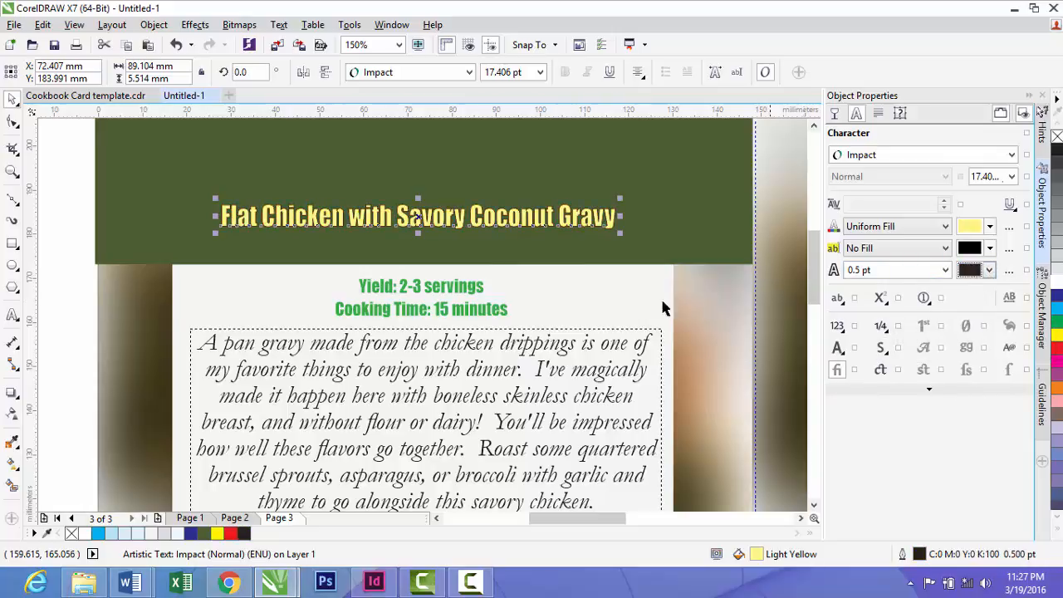
Copy the translucent white rounded panel from Cookbook Card template.cdr and paste it over the right-hand blurred background in Untitled-1
{"action": "scroll", "coordinate": [281, 310], "scroll_direction": "down", "scroll_amount": 4}
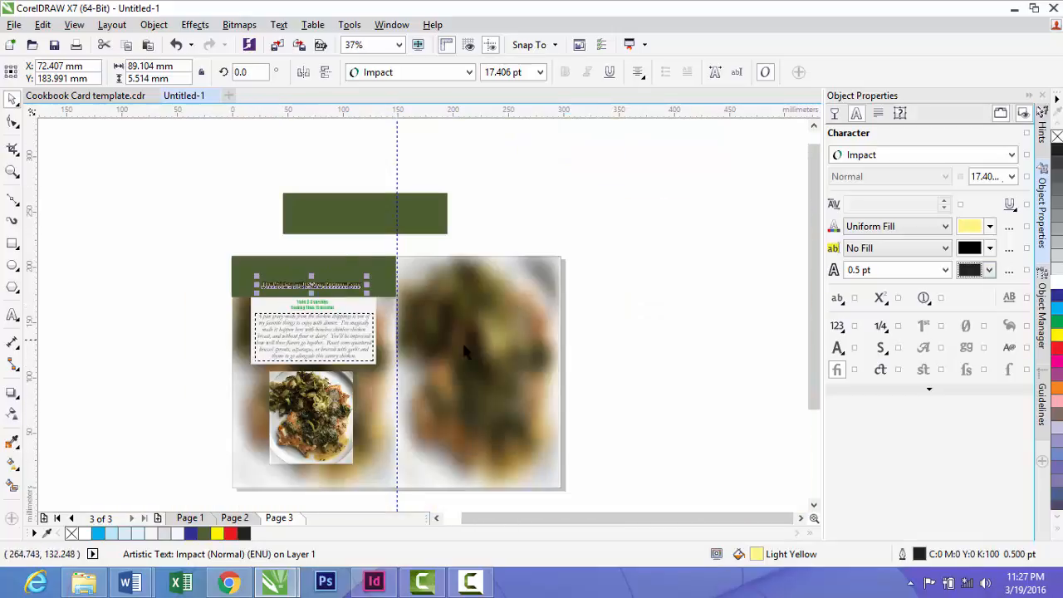
{"action": "left_click", "coordinate": [86, 95]}
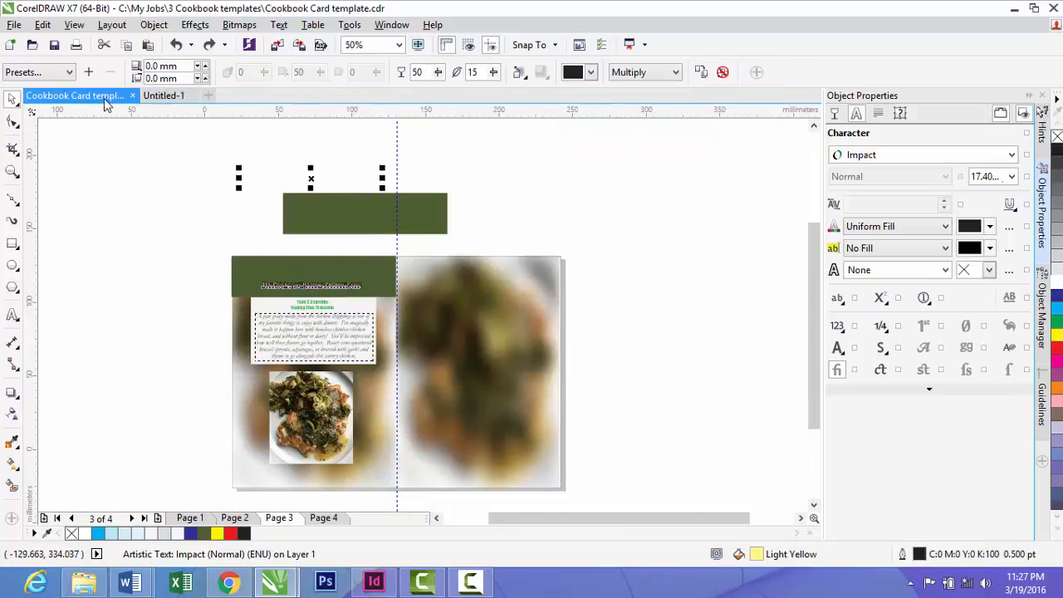
{"action": "left_click", "coordinate": [518, 155]}
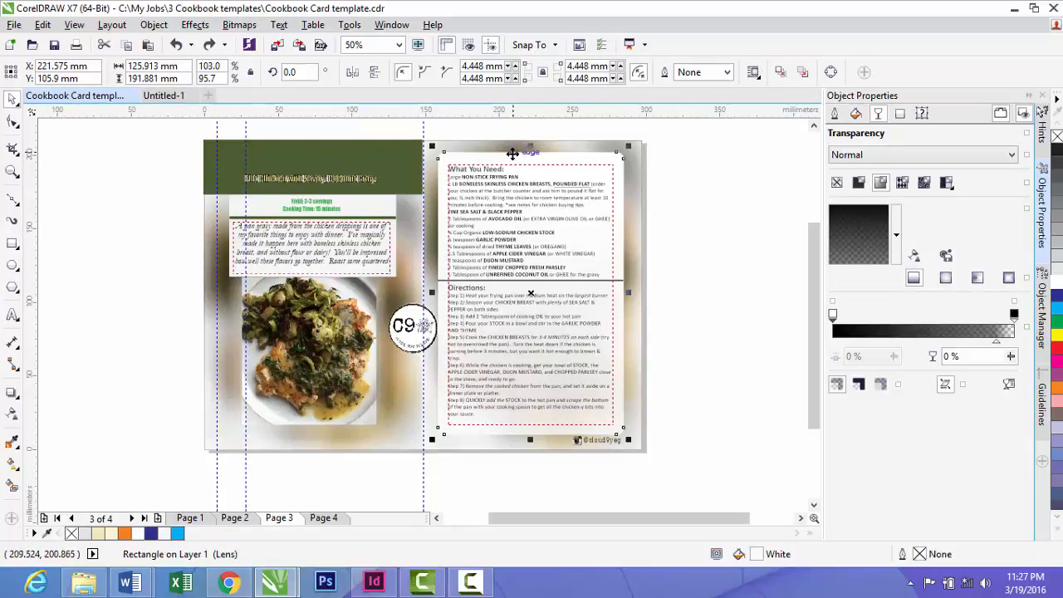
{"action": "key", "text": "Delete"}
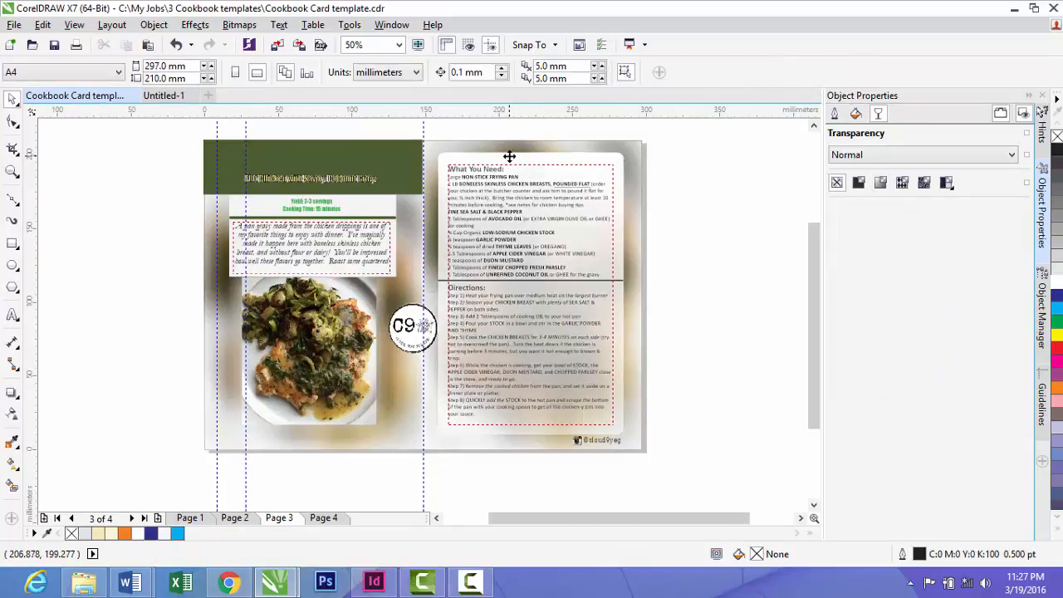
{"action": "key", "text": "ctrl+z"}
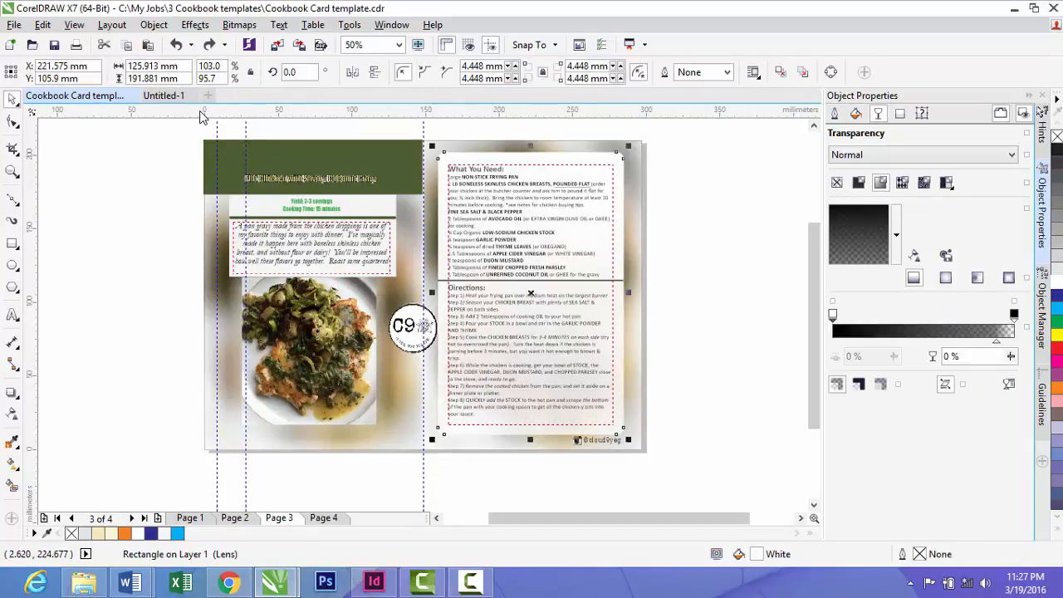
{"action": "left_click", "coordinate": [170, 96]}
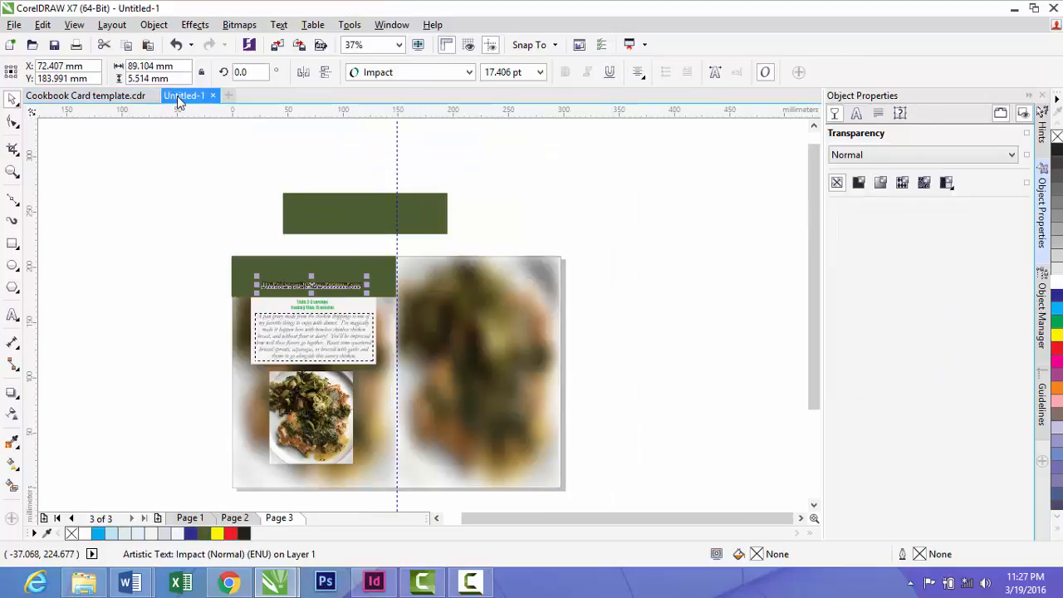
{"action": "key", "text": "ctrl+v"}
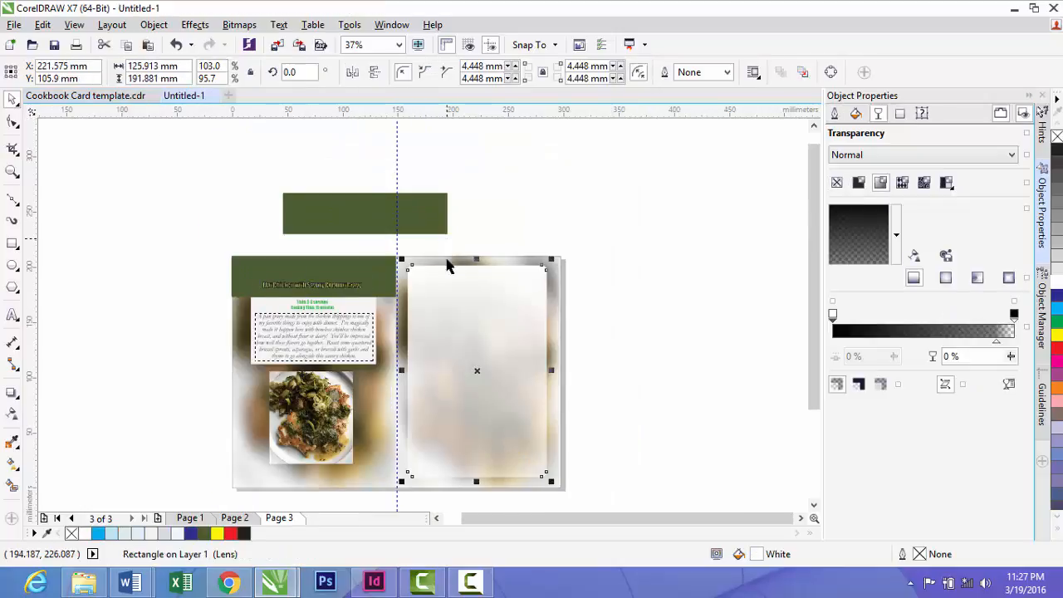
{"action": "left_click", "coordinate": [641, 395]}
{"action": "scroll", "coordinate": [457, 407], "scroll_direction": "up", "scroll_amount": 2}
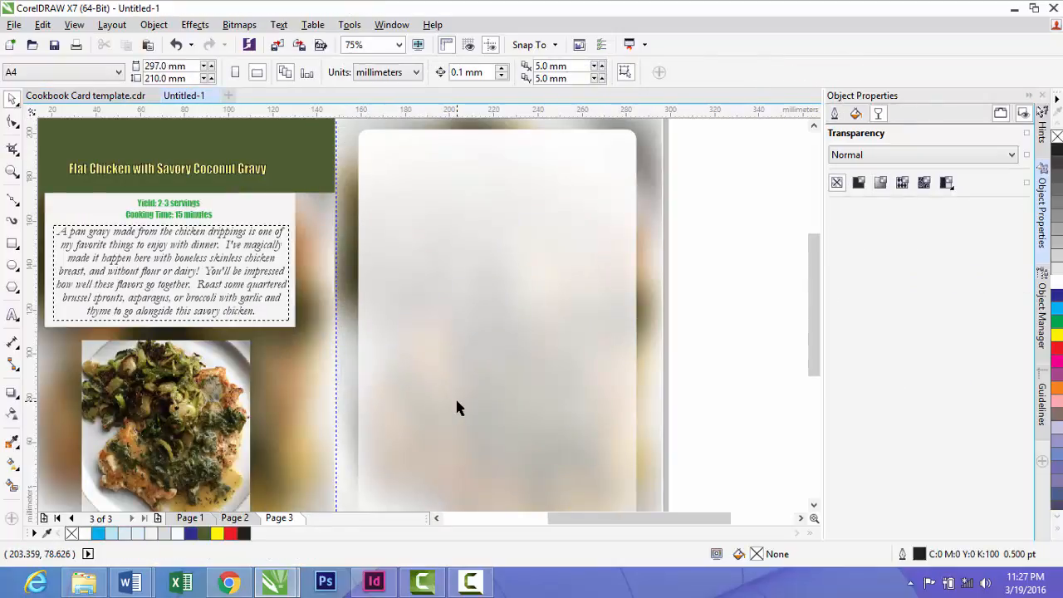
{"action": "scroll", "coordinate": [457, 407], "scroll_direction": "down", "scroll_amount": 2}
Draw a paragraph text frame about 113 mm wide and 170 mm tall inside the white rounded panel
{"action": "left_click", "coordinate": [449, 321]}
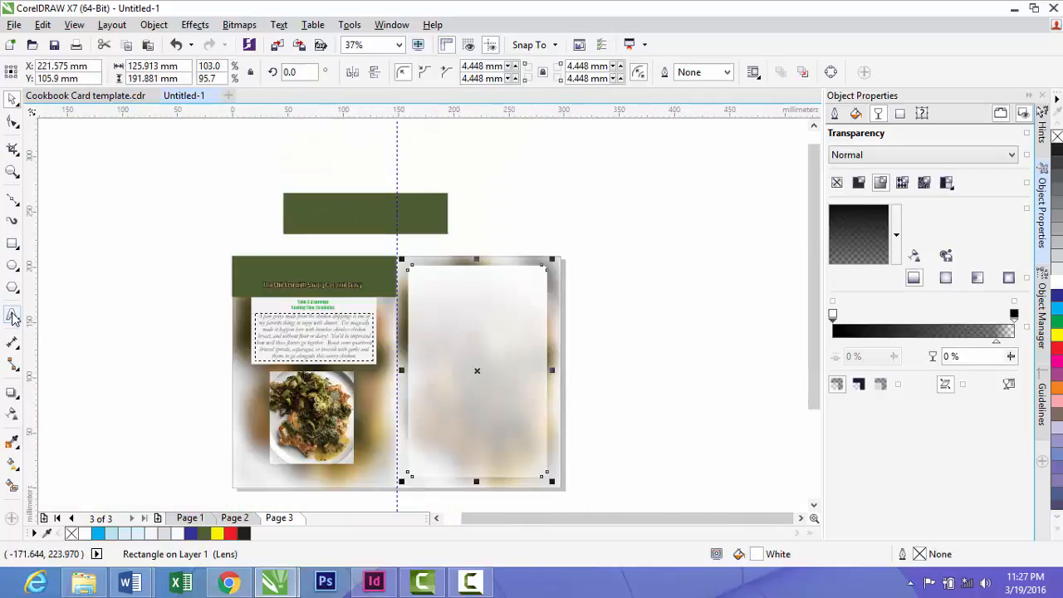
{"action": "left_click", "coordinate": [12, 316]}
{"action": "left_click_drag", "start_coordinate": [416, 275], "coordinate": [541, 463]}
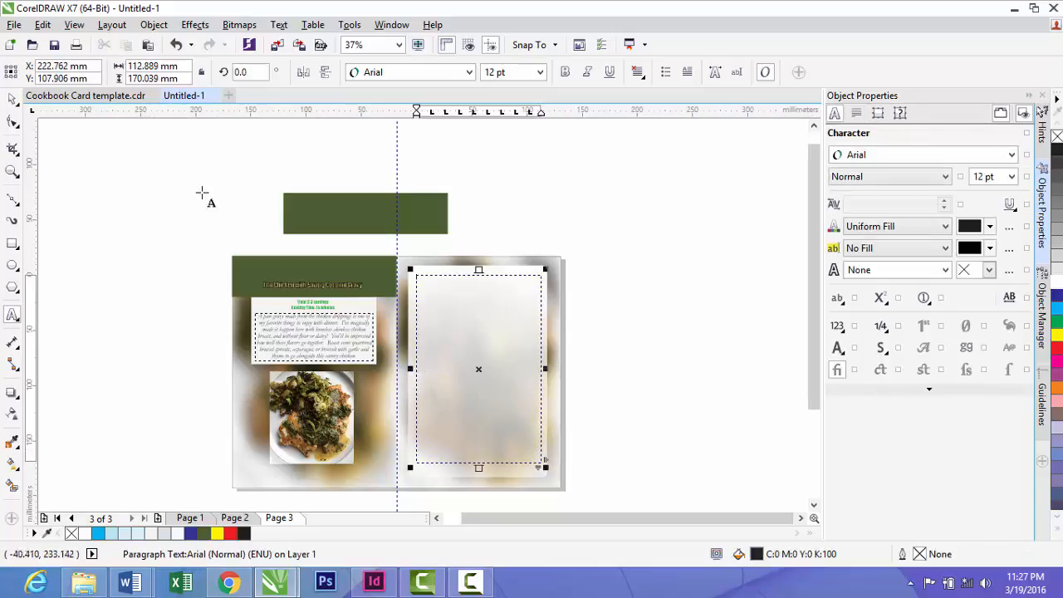
Copy the ingredients and directions text from page 3 of Cookbook Card template.cdr and paste it into the empty text frame in Untitled-1
{"action": "left_click", "coordinate": [114, 96]}
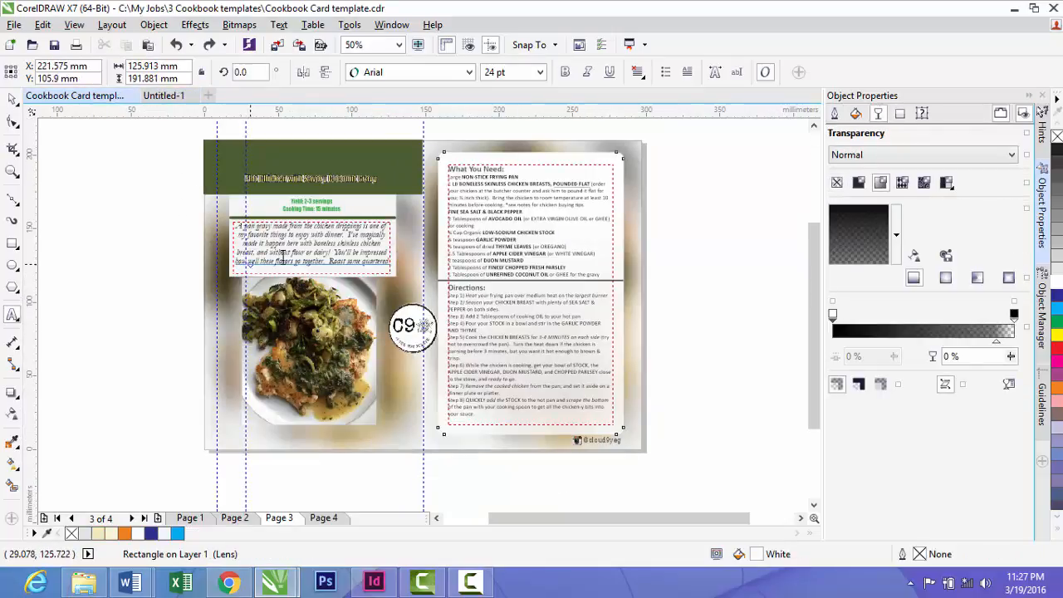
{"action": "left_click", "coordinate": [480, 239]}
{"action": "key", "text": "ctrl+a"}
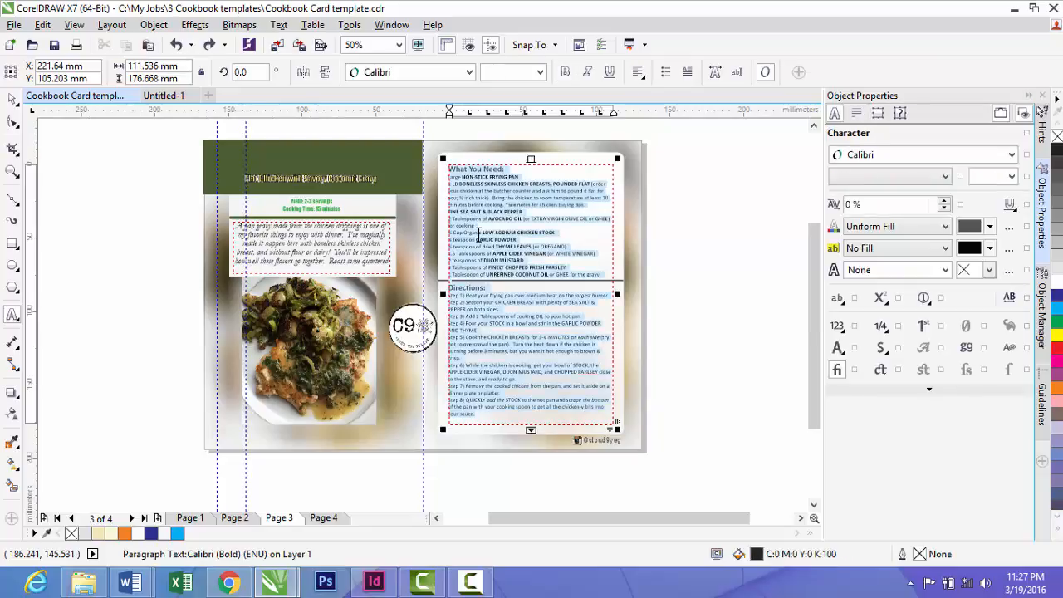
{"action": "key", "text": "Delete"}
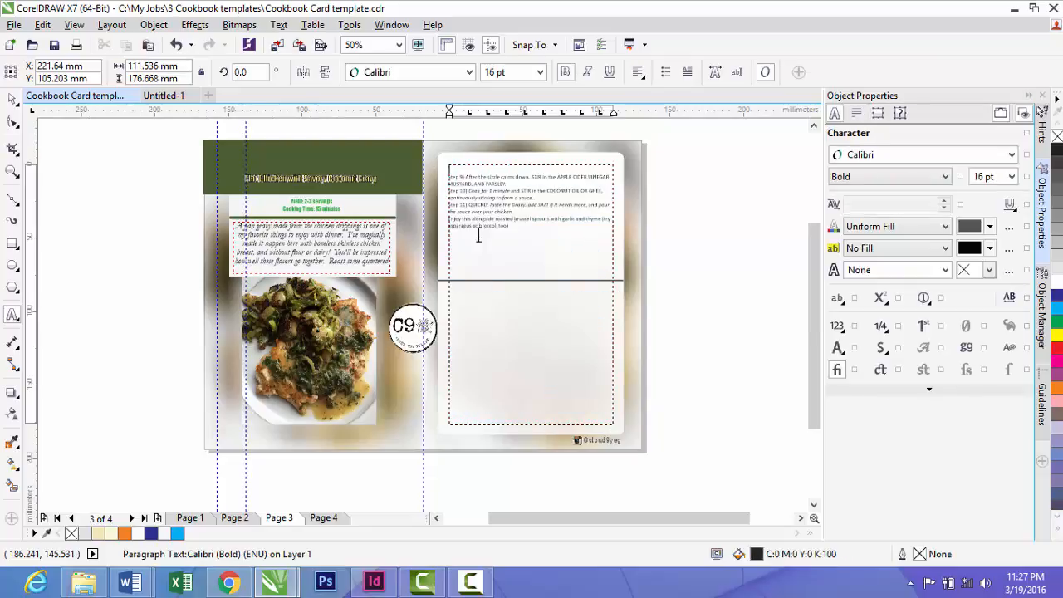
{"action": "key", "text": "ctrl+z"}
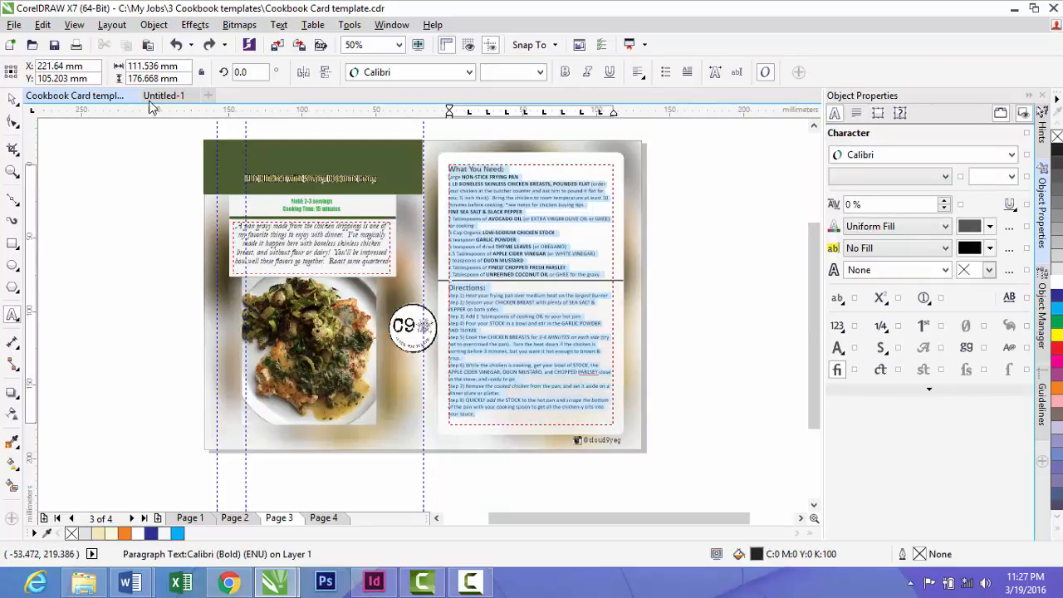
{"action": "left_click", "coordinate": [177, 98]}
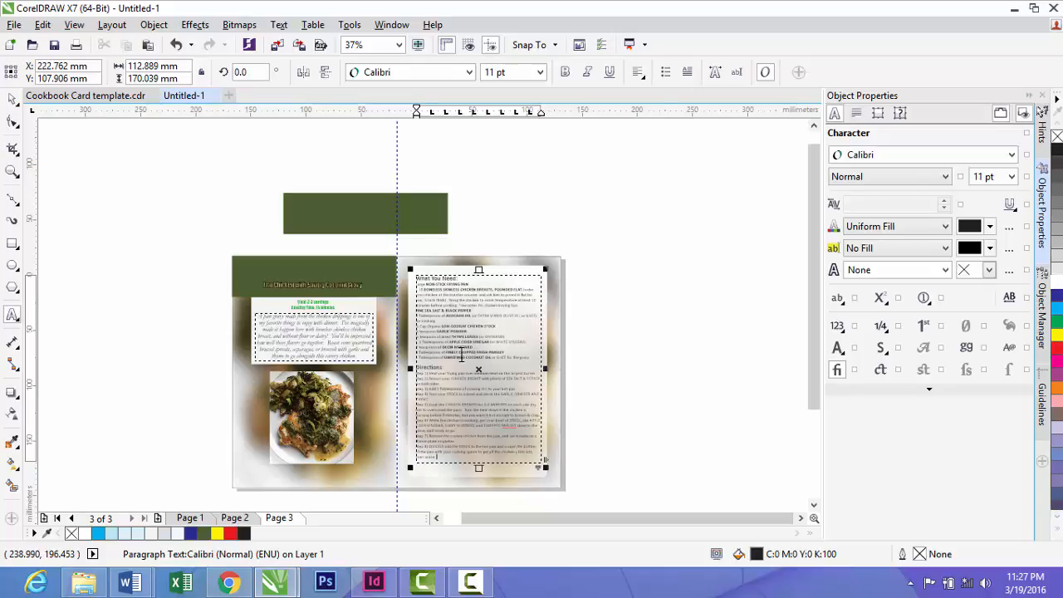
Draw a nearly horizontal line about 126 mm long across the white panel above "Directions:" and set its outline width to 2.0 pt
{"action": "scroll", "coordinate": [461, 357], "scroll_direction": "up", "scroll_amount": 2}
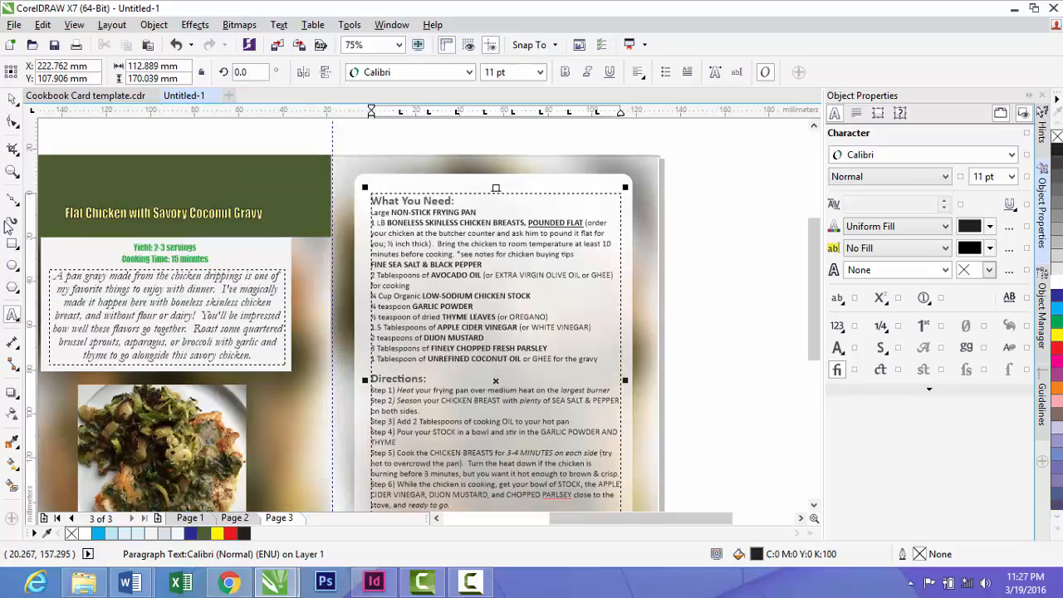
{"action": "left_click", "coordinate": [13, 201]}
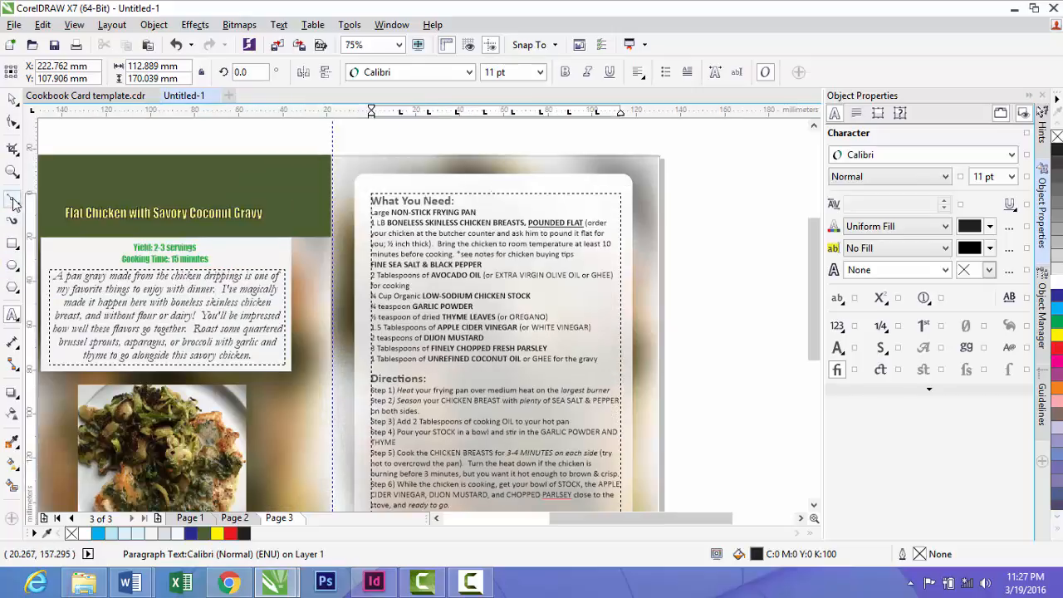
{"action": "left_click", "coordinate": [353, 368]}
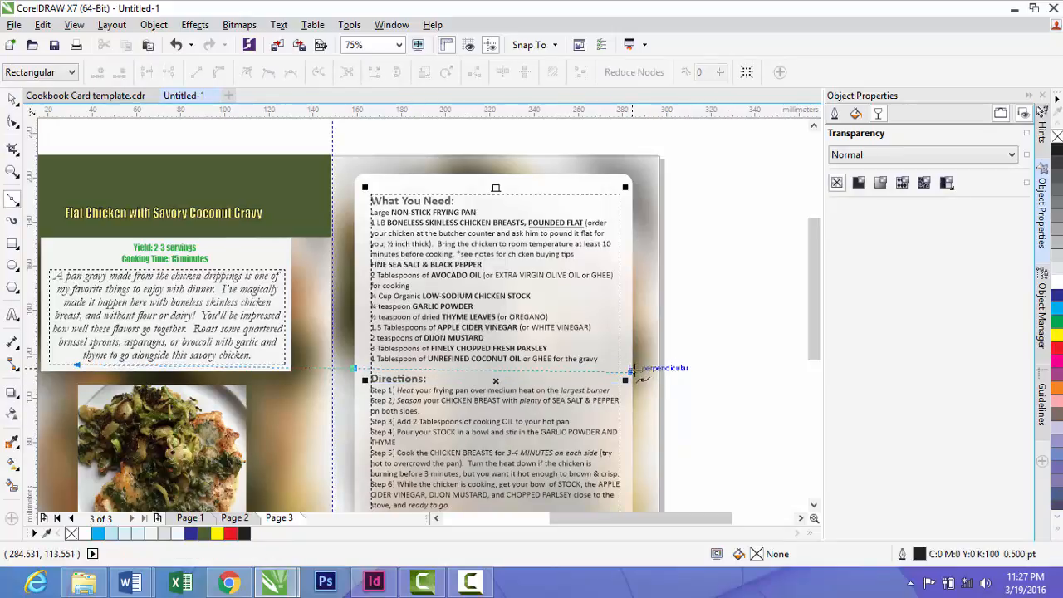
{"action": "left_click", "coordinate": [631, 368]}
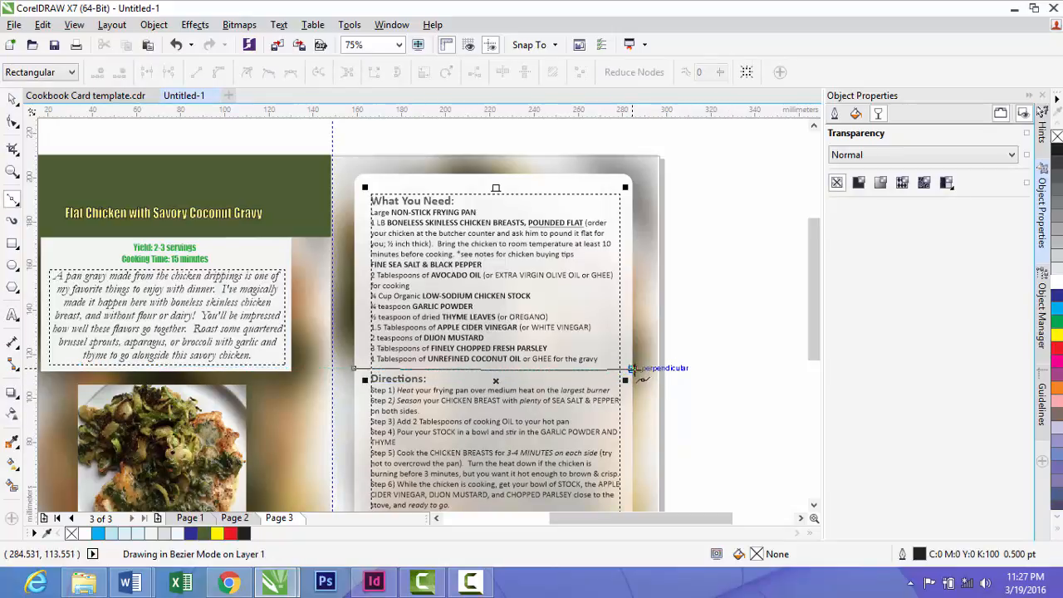
{"action": "left_click", "coordinate": [12, 100]}
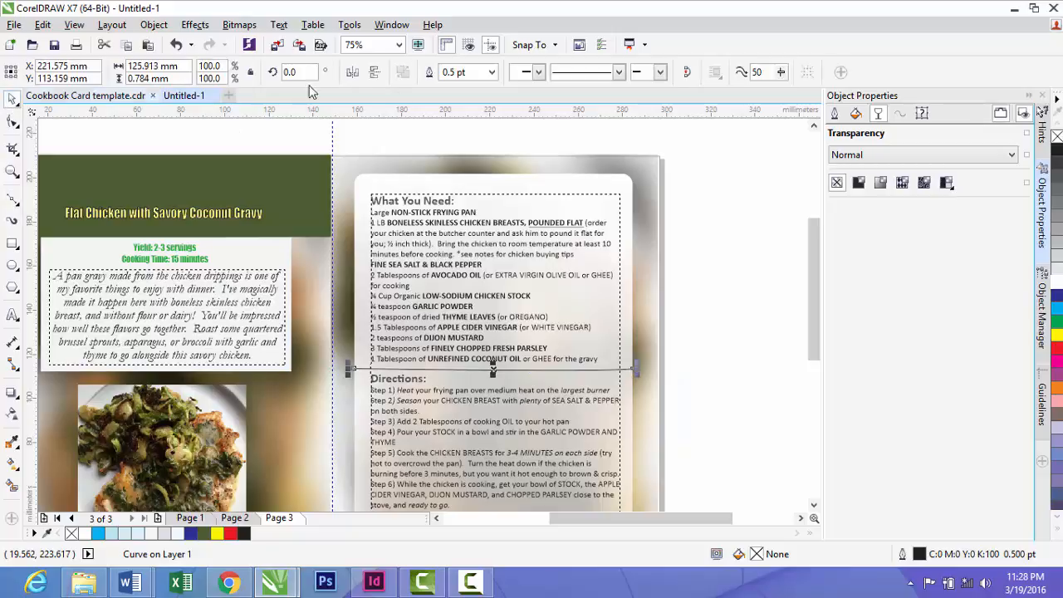
{"action": "left_click", "coordinate": [492, 72]}
{"action": "left_click", "coordinate": [463, 157]}
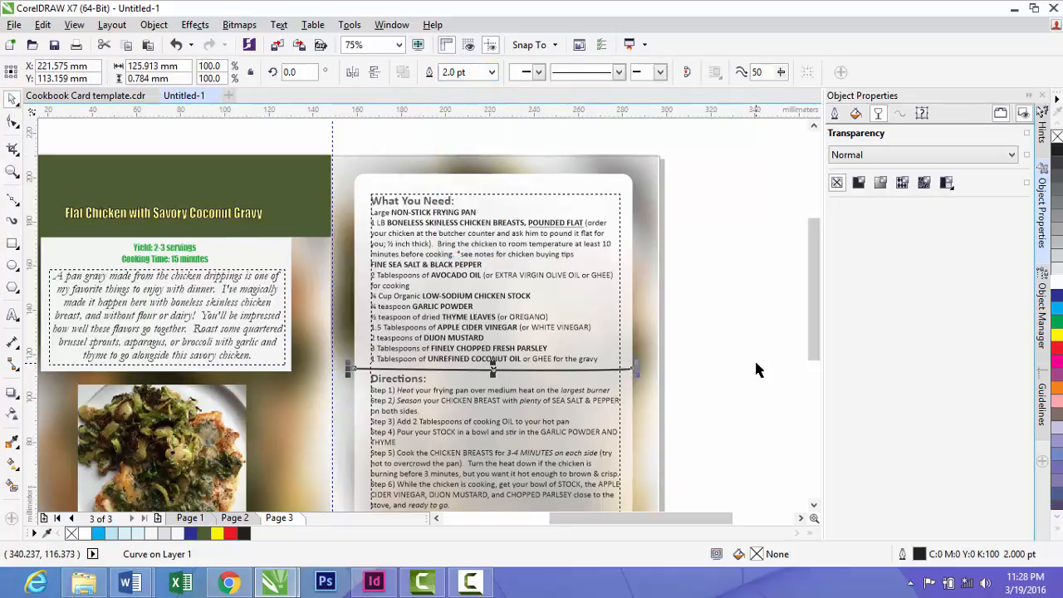
{"action": "left_click", "coordinate": [722, 396]}
Copy the Instagram icon and handle below the recipe panel on page 1 and paste them in the same place on page 2
{"action": "left_click", "coordinate": [814, 505]}
{"action": "left_click", "coordinate": [813, 505]}
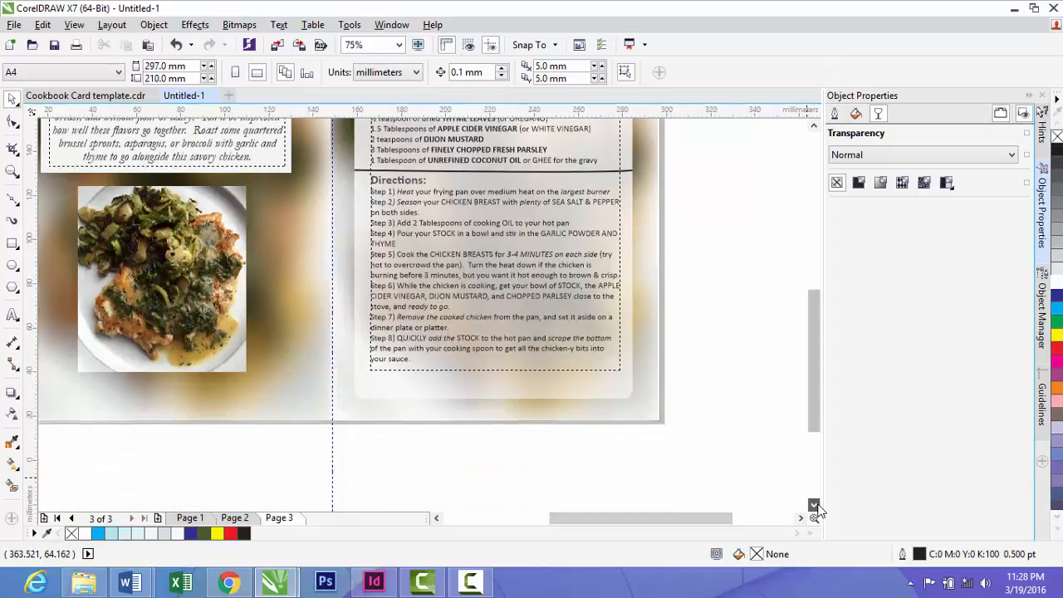
{"action": "left_click", "coordinate": [814, 505]}
{"action": "left_click", "coordinate": [190, 518]}
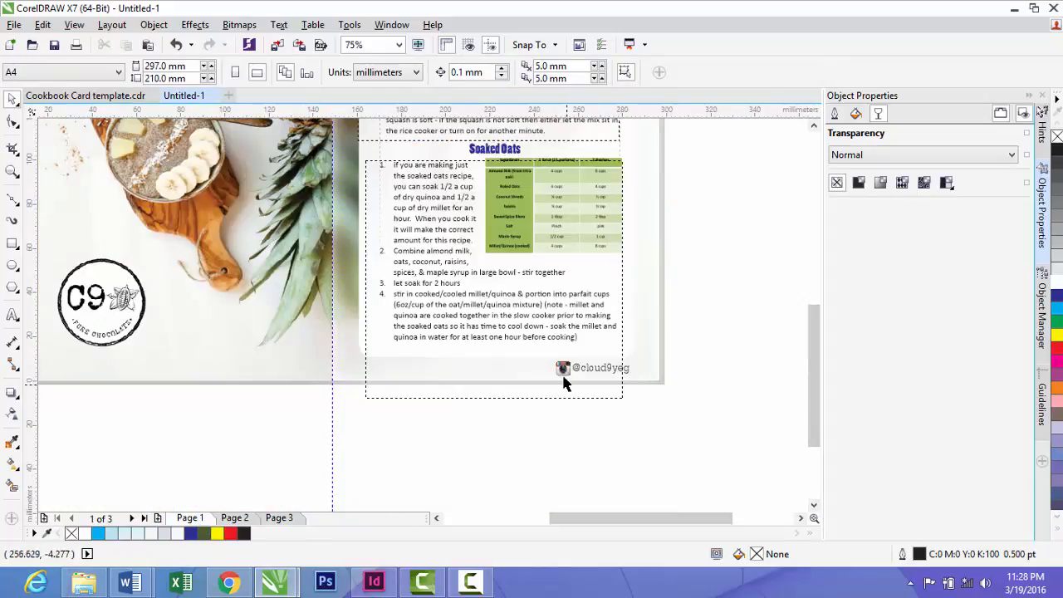
{"action": "left_click_drag", "start_coordinate": [703, 431], "coordinate": [536, 355]}
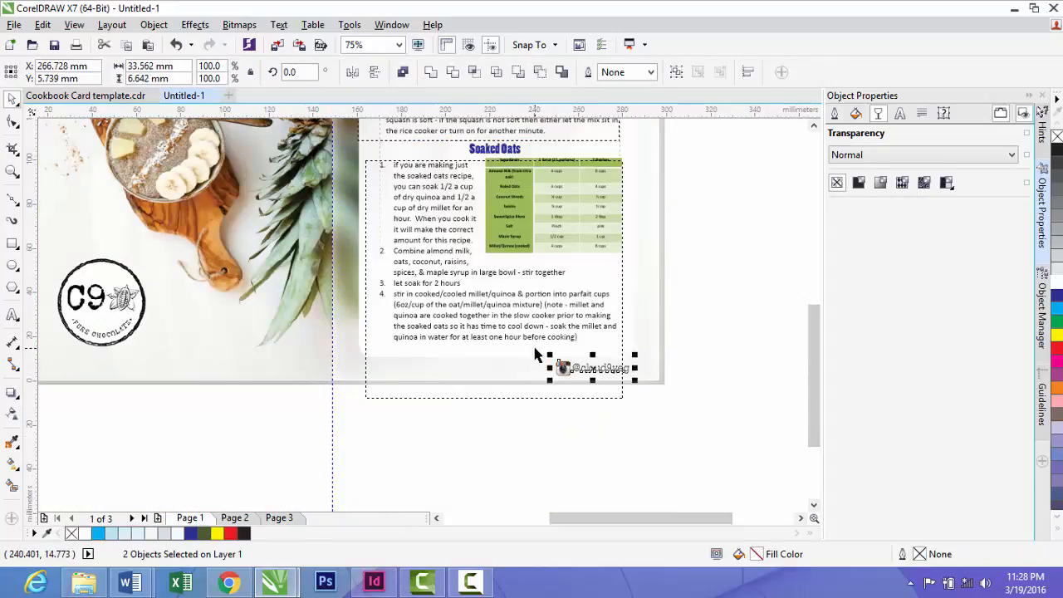
{"action": "left_click", "coordinate": [235, 518]}
{"action": "key", "text": "ctrl+v"}
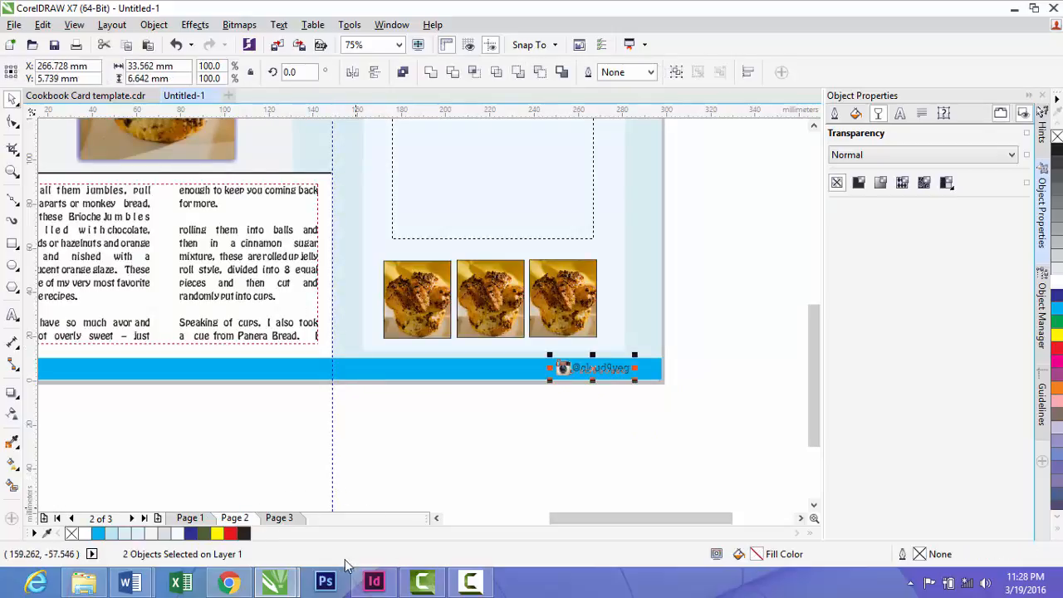
Paste the Instagram icon and handle in the same place on page 3 and delete the spare green rectangle above the page
{"action": "left_click", "coordinate": [277, 517]}
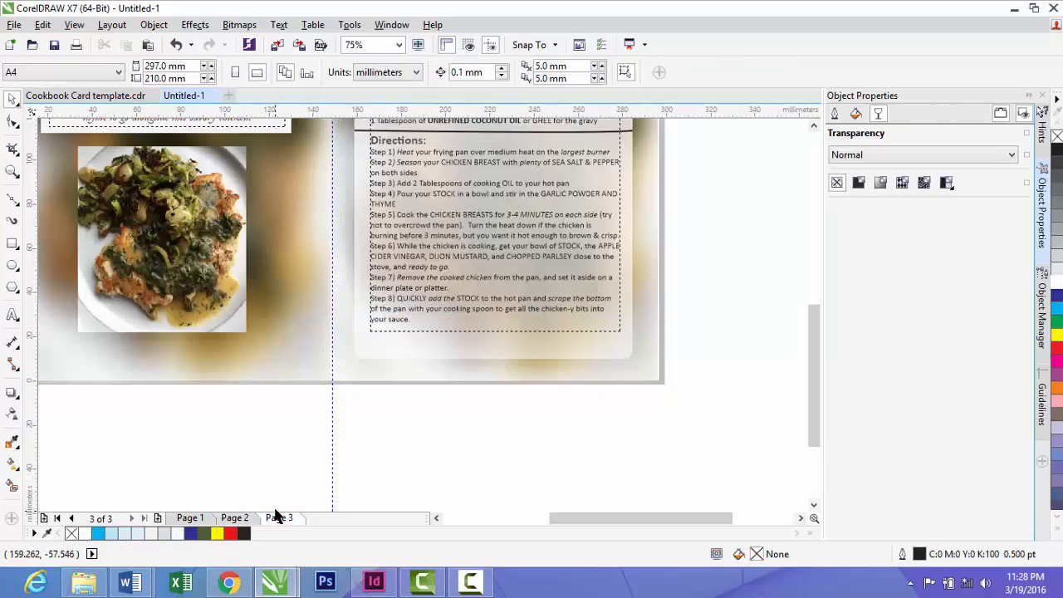
{"action": "key", "text": "ctrl+v"}
{"action": "scroll", "coordinate": [287, 503], "scroll_direction": "down", "scroll_amount": 1}
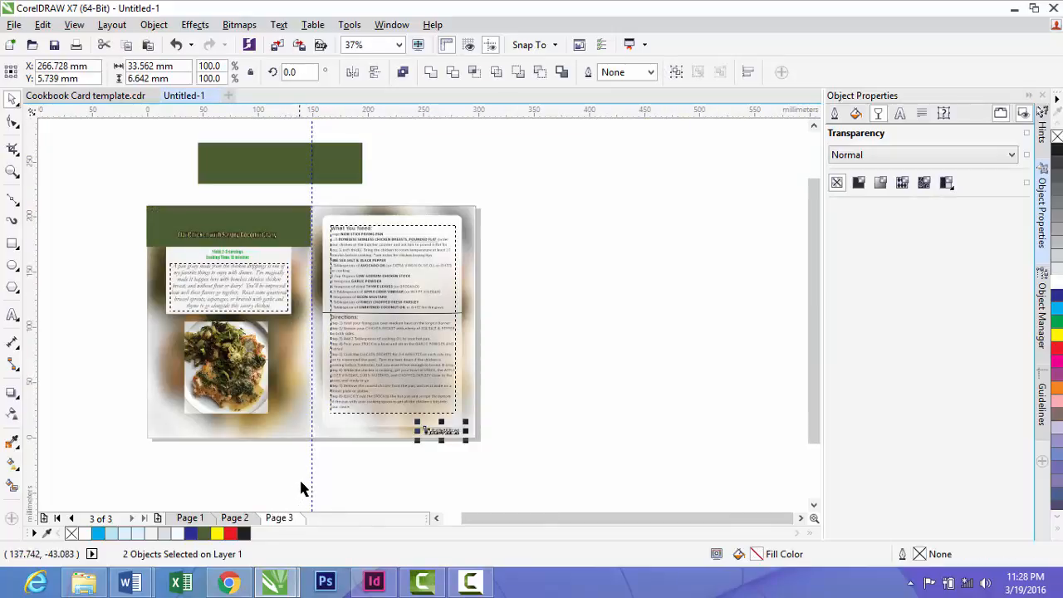
{"action": "left_click", "coordinate": [242, 167]}
{"action": "key", "text": "Delete"}
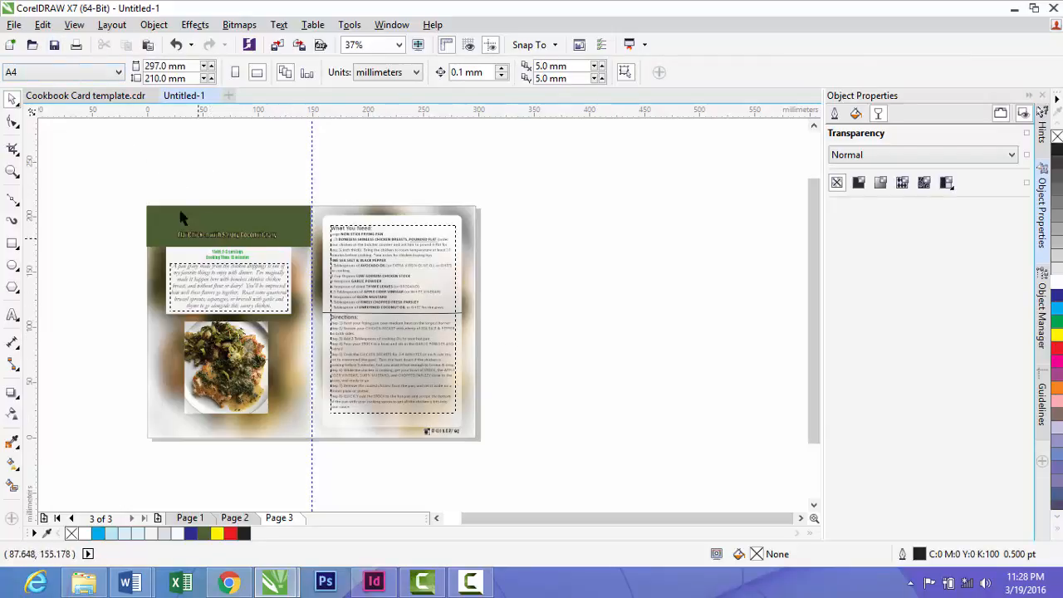
Publish the document to the Desktop as the PDF Untitled-1 using the Prepress preset
{"action": "left_click", "coordinate": [13, 25]}
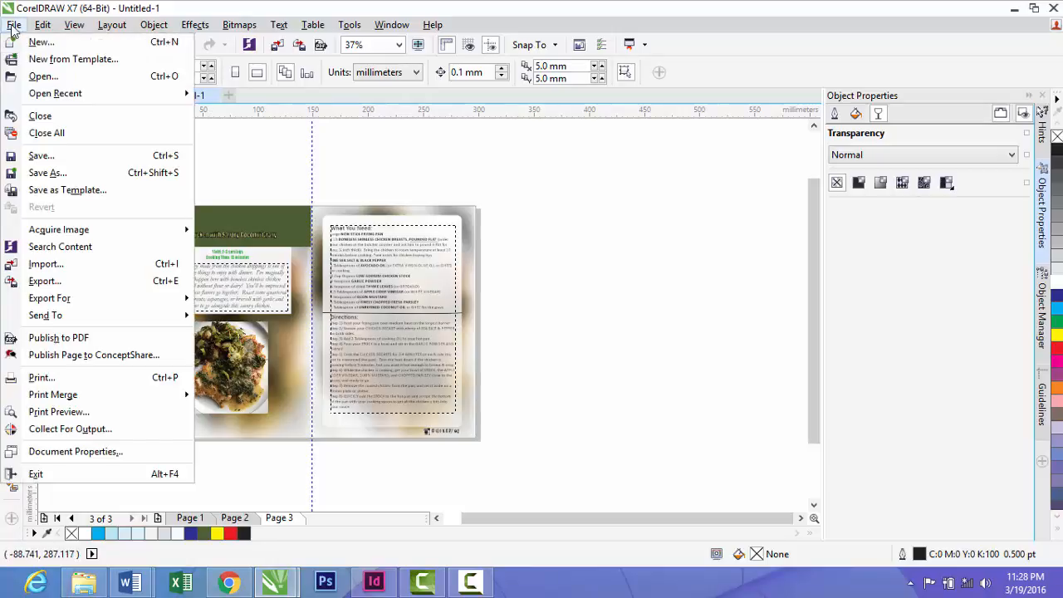
{"action": "left_click", "coordinate": [73, 338]}
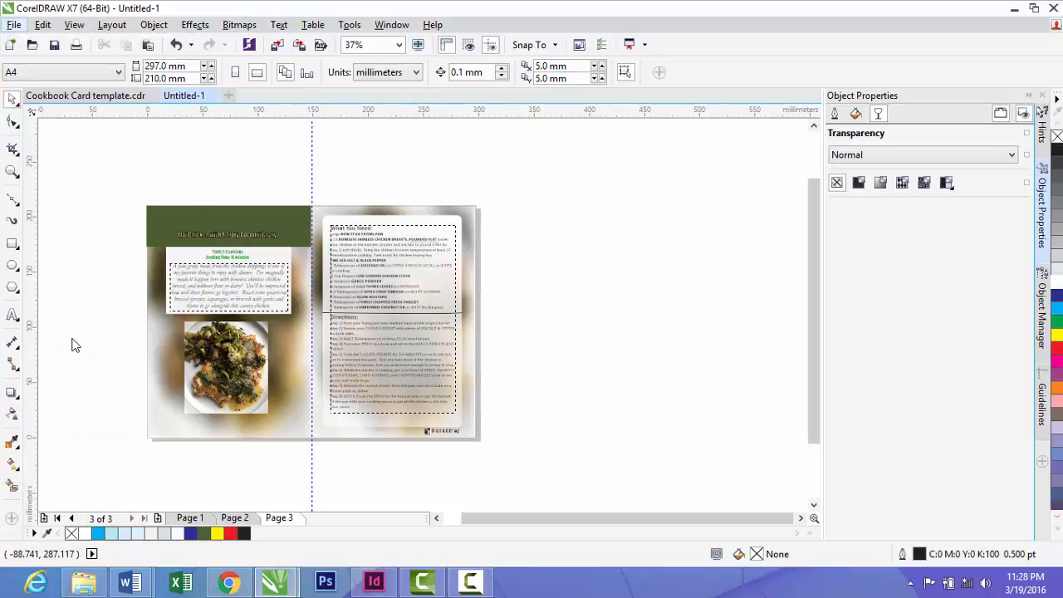
{"action": "left_click", "coordinate": [626, 456]}
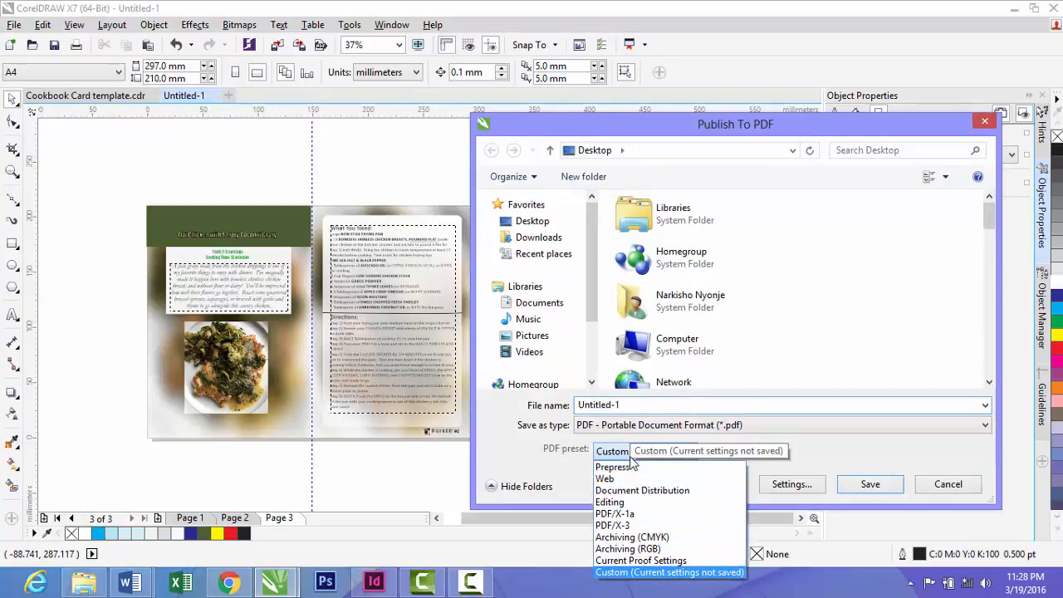
{"action": "left_click", "coordinate": [627, 470]}
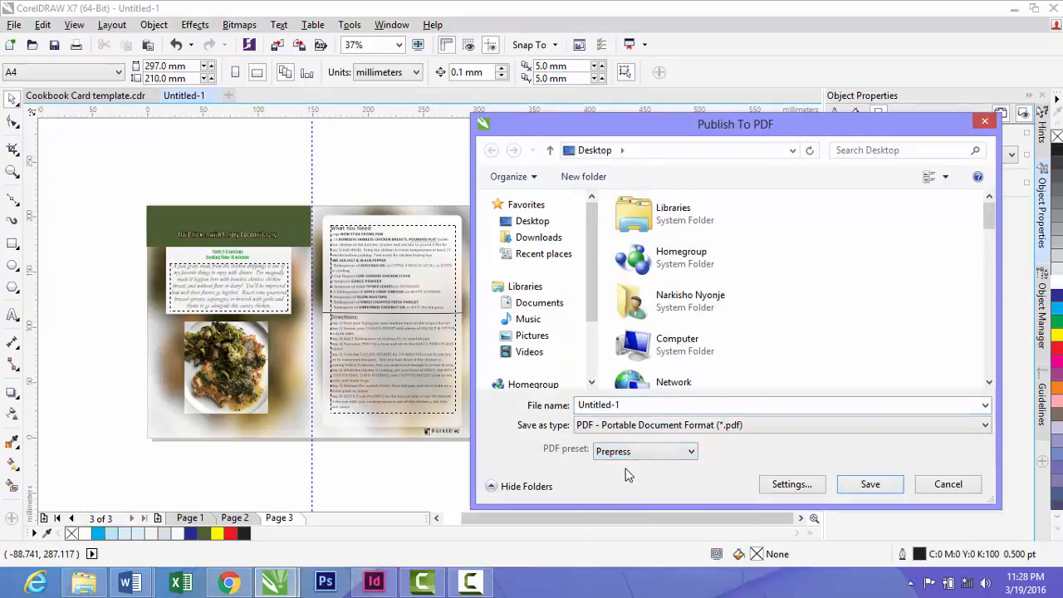
{"action": "left_click", "coordinate": [869, 486]}
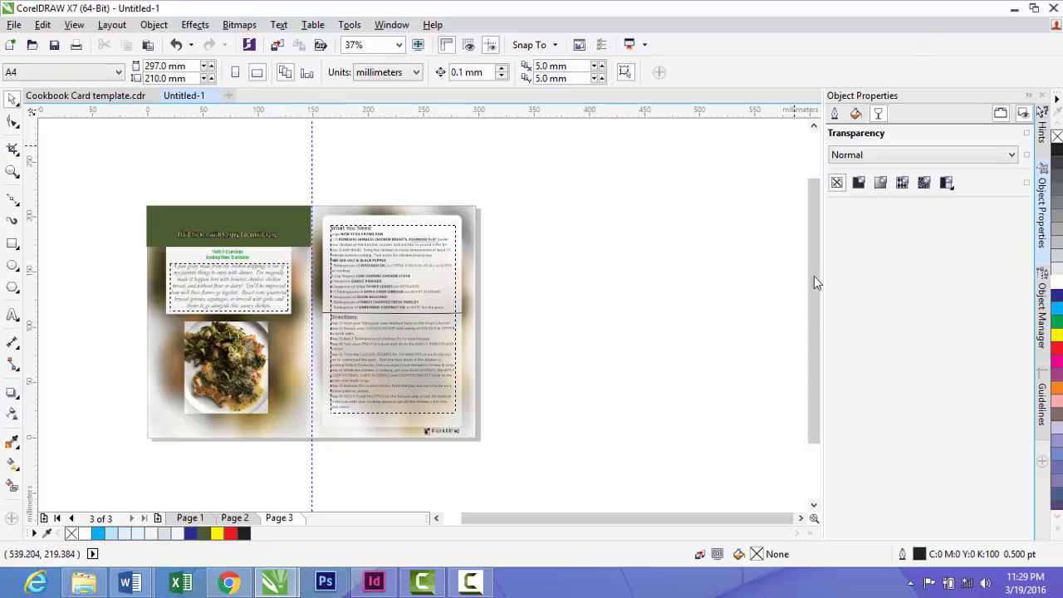
Open the exported Untitled-1 PDF from the desktop in Nitro Pro 9 and look through its pages up to page 2
{"action": "left_click", "coordinate": [1008, 14]}
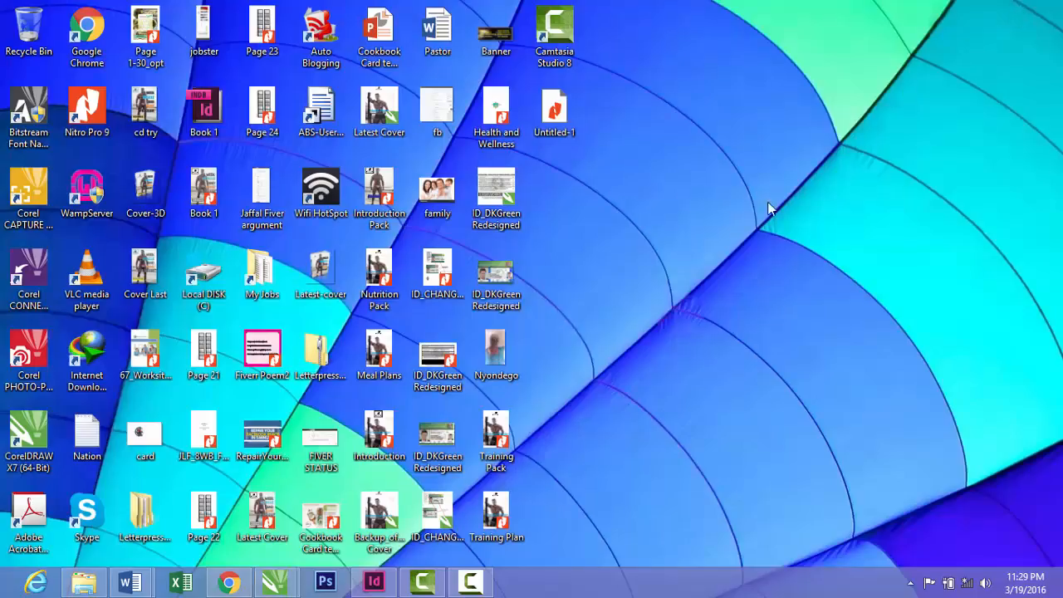
{"action": "left_click", "coordinate": [554, 112]}
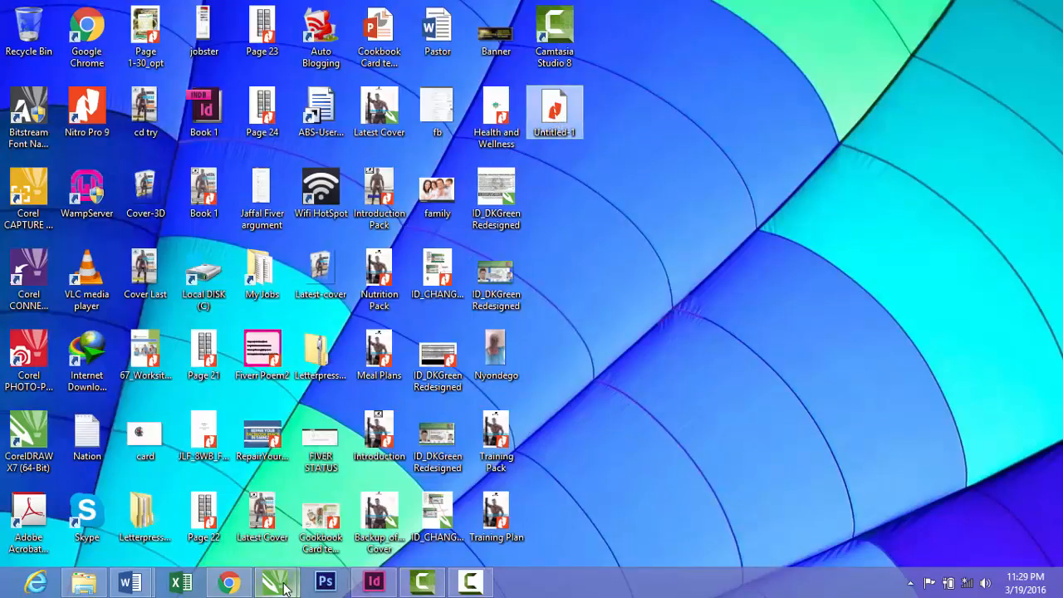
{"action": "mouse_move", "coordinate": [284, 587]}
{"action": "left_click", "coordinate": [372, 532]}
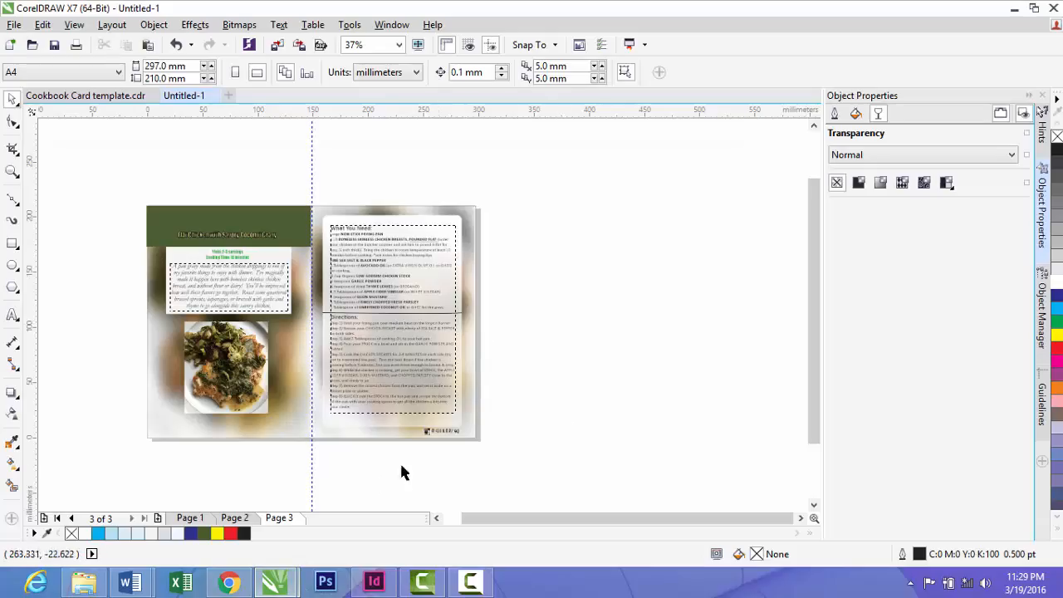
{"action": "left_click", "coordinate": [1014, 8]}
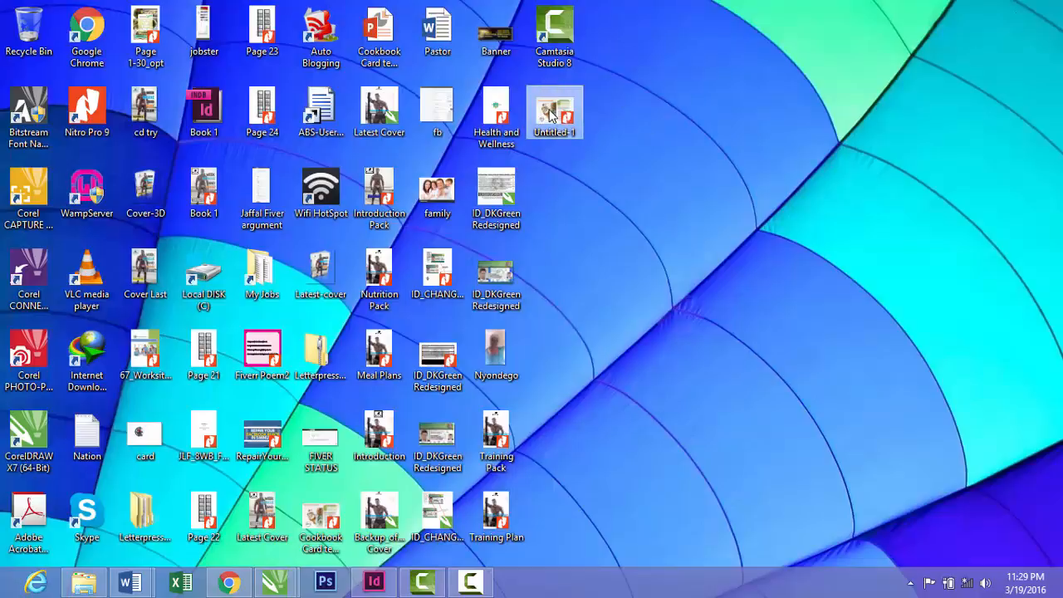
{"action": "double_click", "coordinate": [553, 114]}
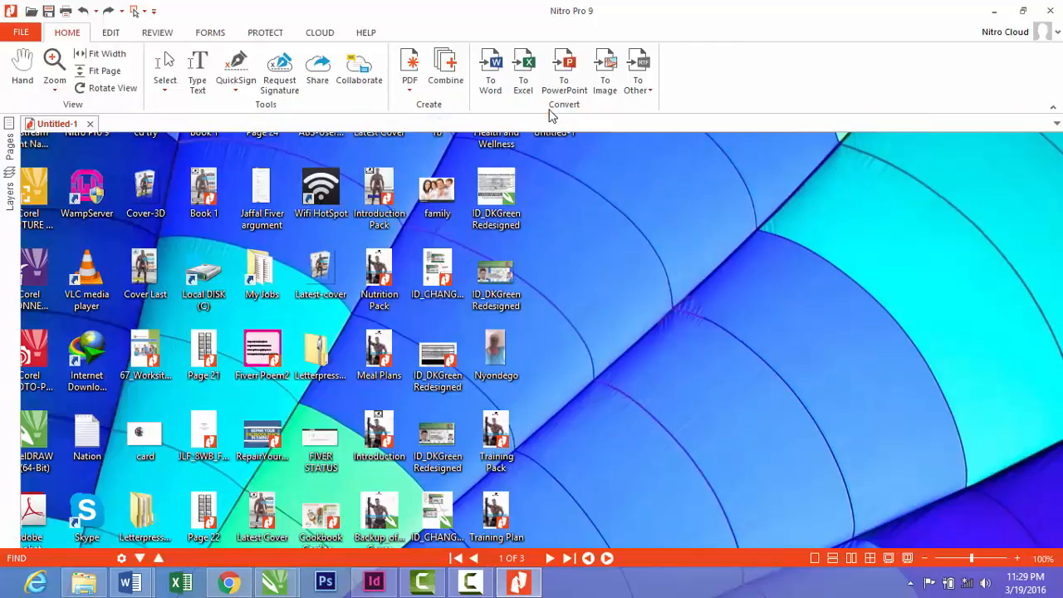
{"action": "scroll", "coordinate": [855, 266], "scroll_direction": "down", "scroll_amount": 5}
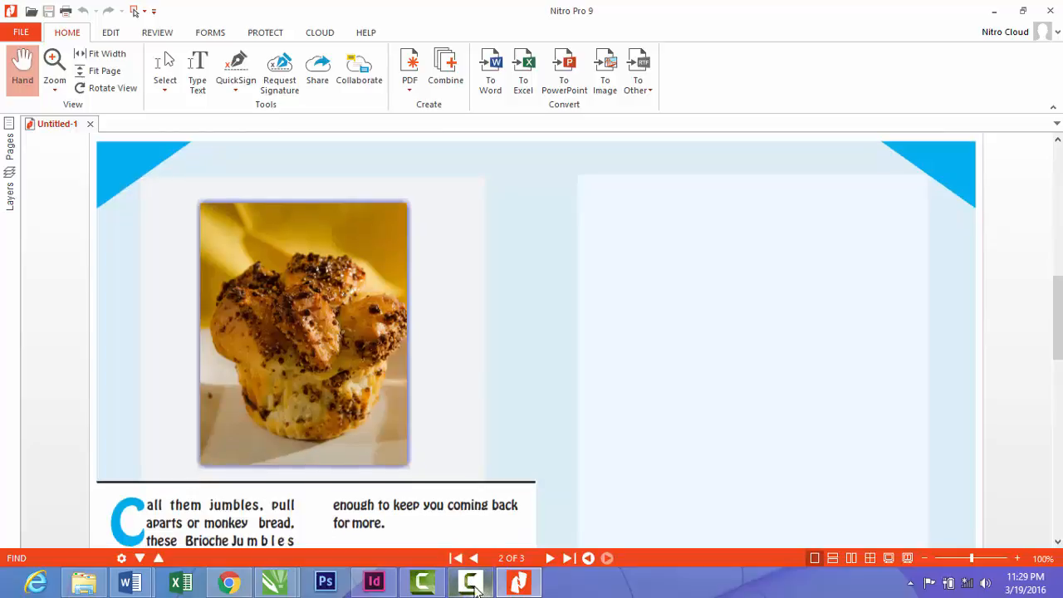
{"action": "mouse_move", "coordinate": [473, 586]}
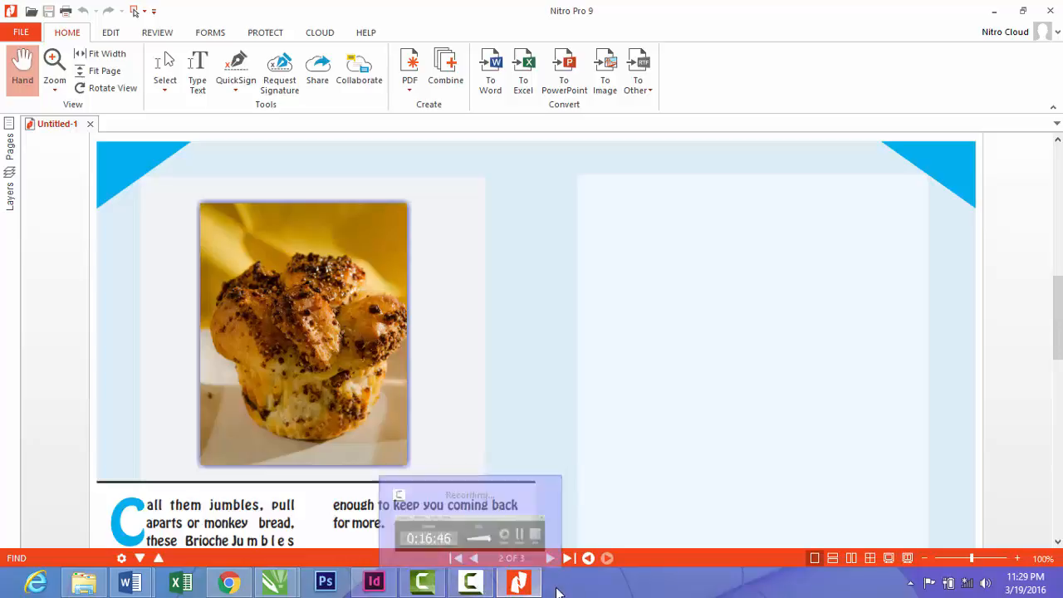
{"action": "left_click", "coordinate": [471, 581]}
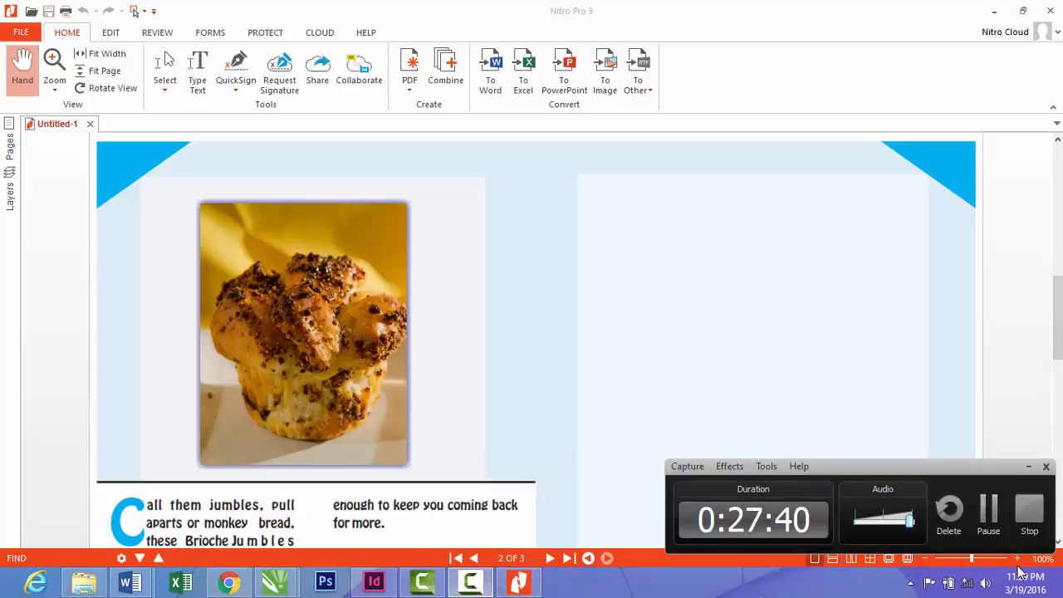